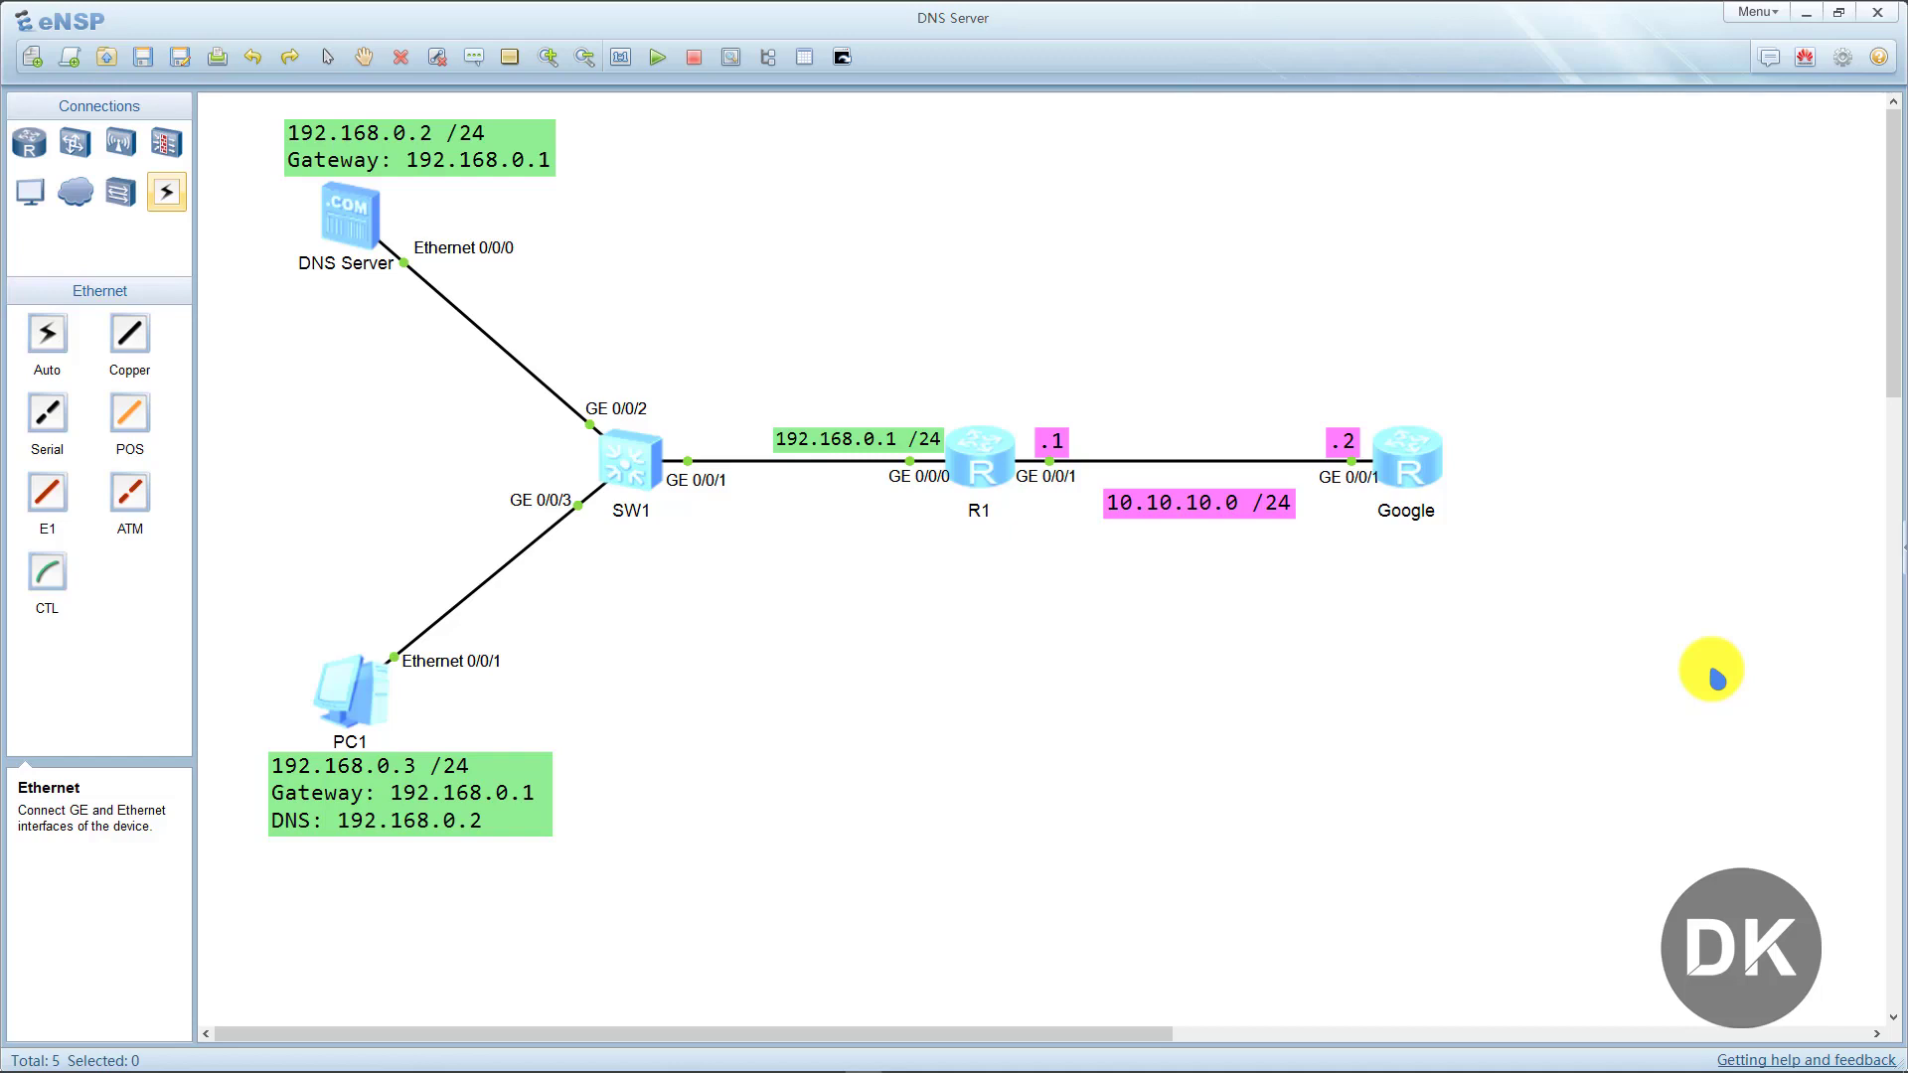
Switch to Notepad and review the DNS definition and the domain name to IP address table, highlighting the definition.
{"action": "key", "text": "ctrl+alt+Tab"}
{"action": "left_click", "coordinate": [1077, 563]}
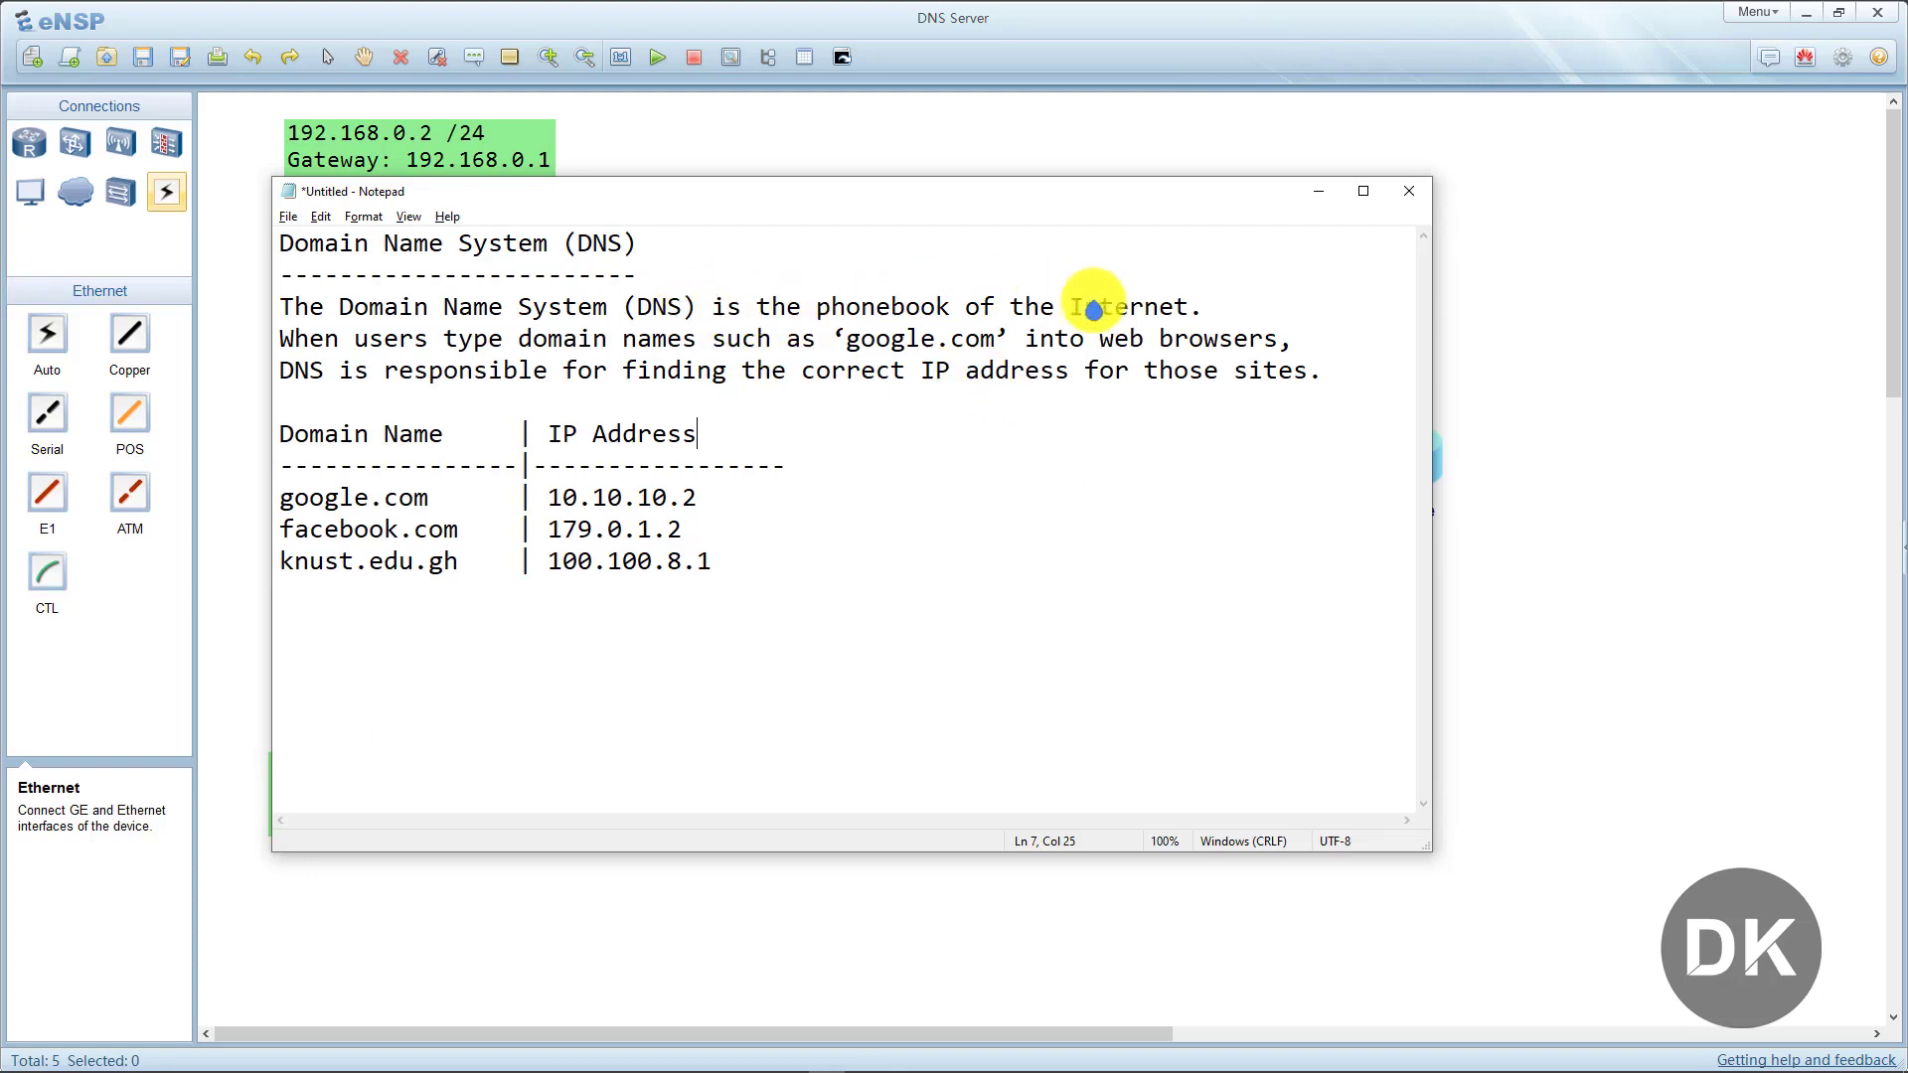
{"action": "left_click_drag", "start_coordinate": [1338, 384], "coordinate": [132, 324]}
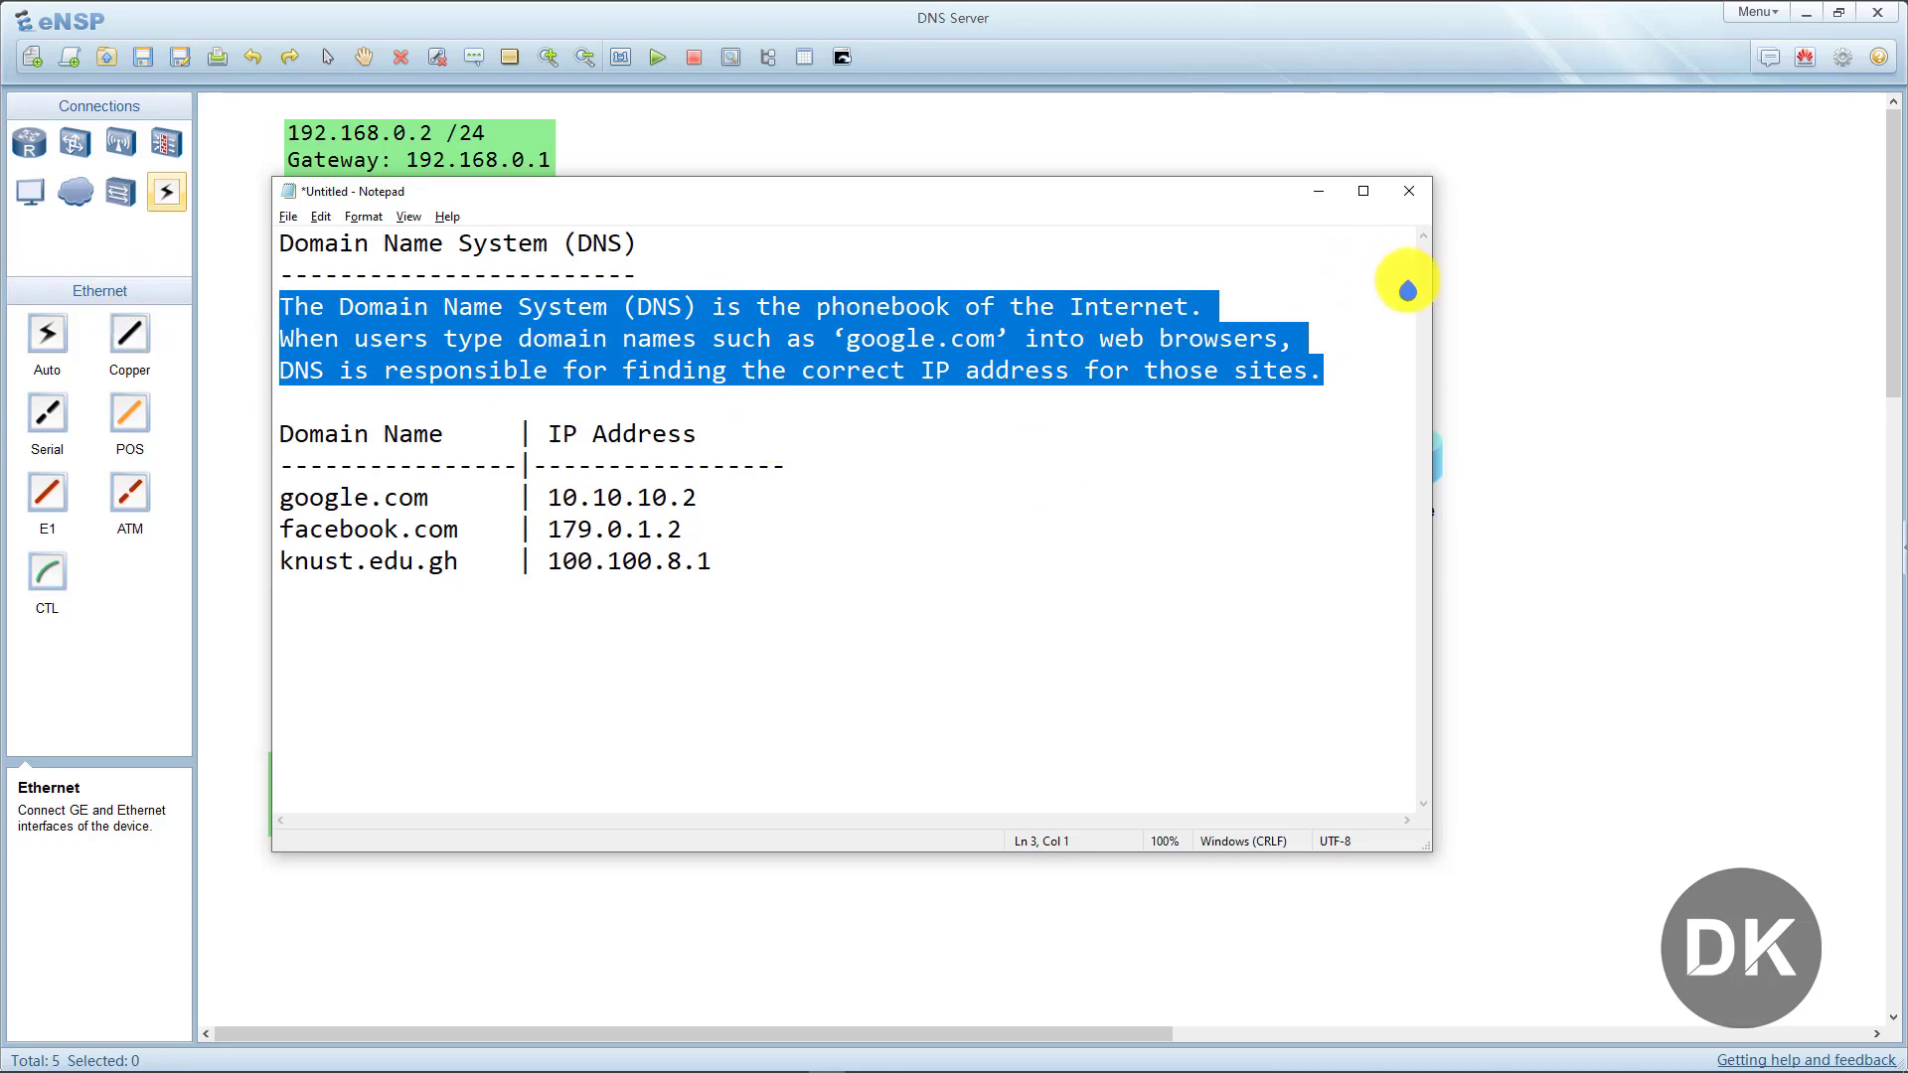
{"action": "left_click", "coordinate": [1351, 380]}
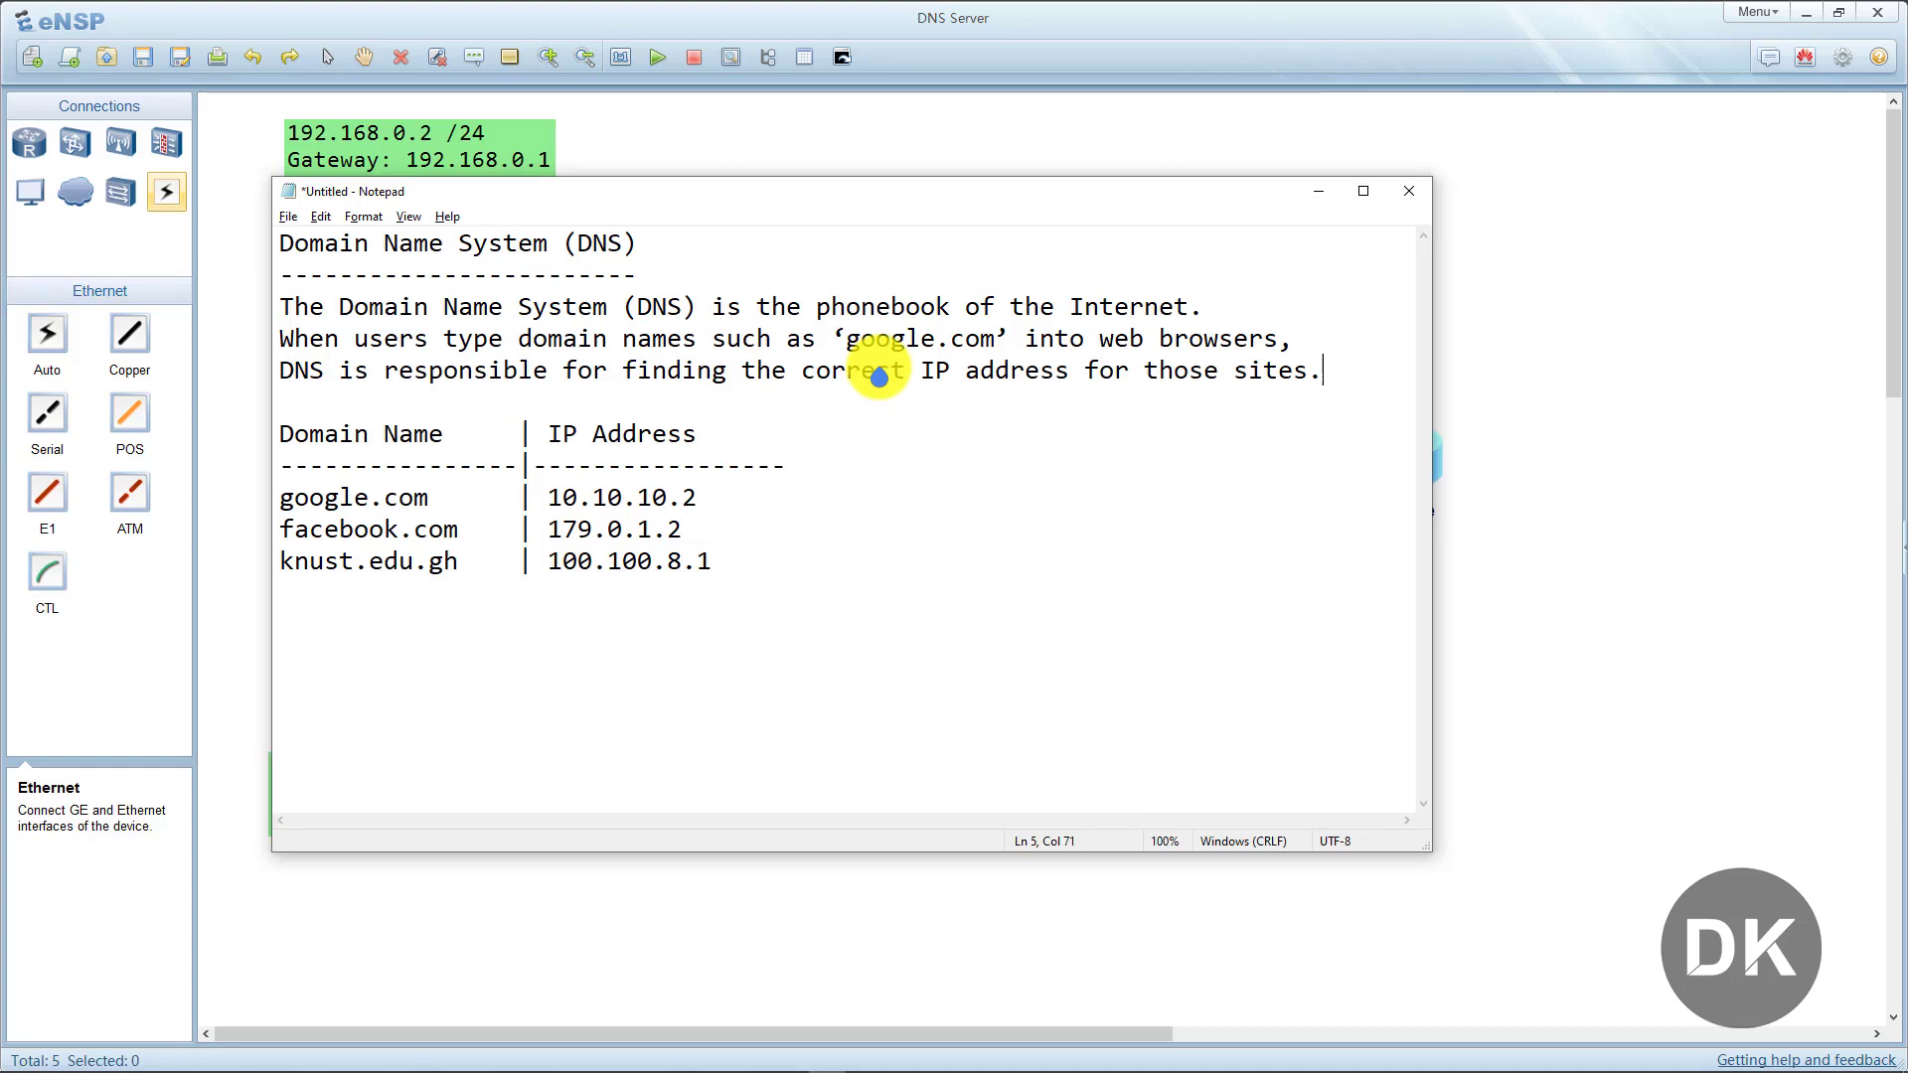
{"action": "left_click", "coordinate": [1543, 439]}
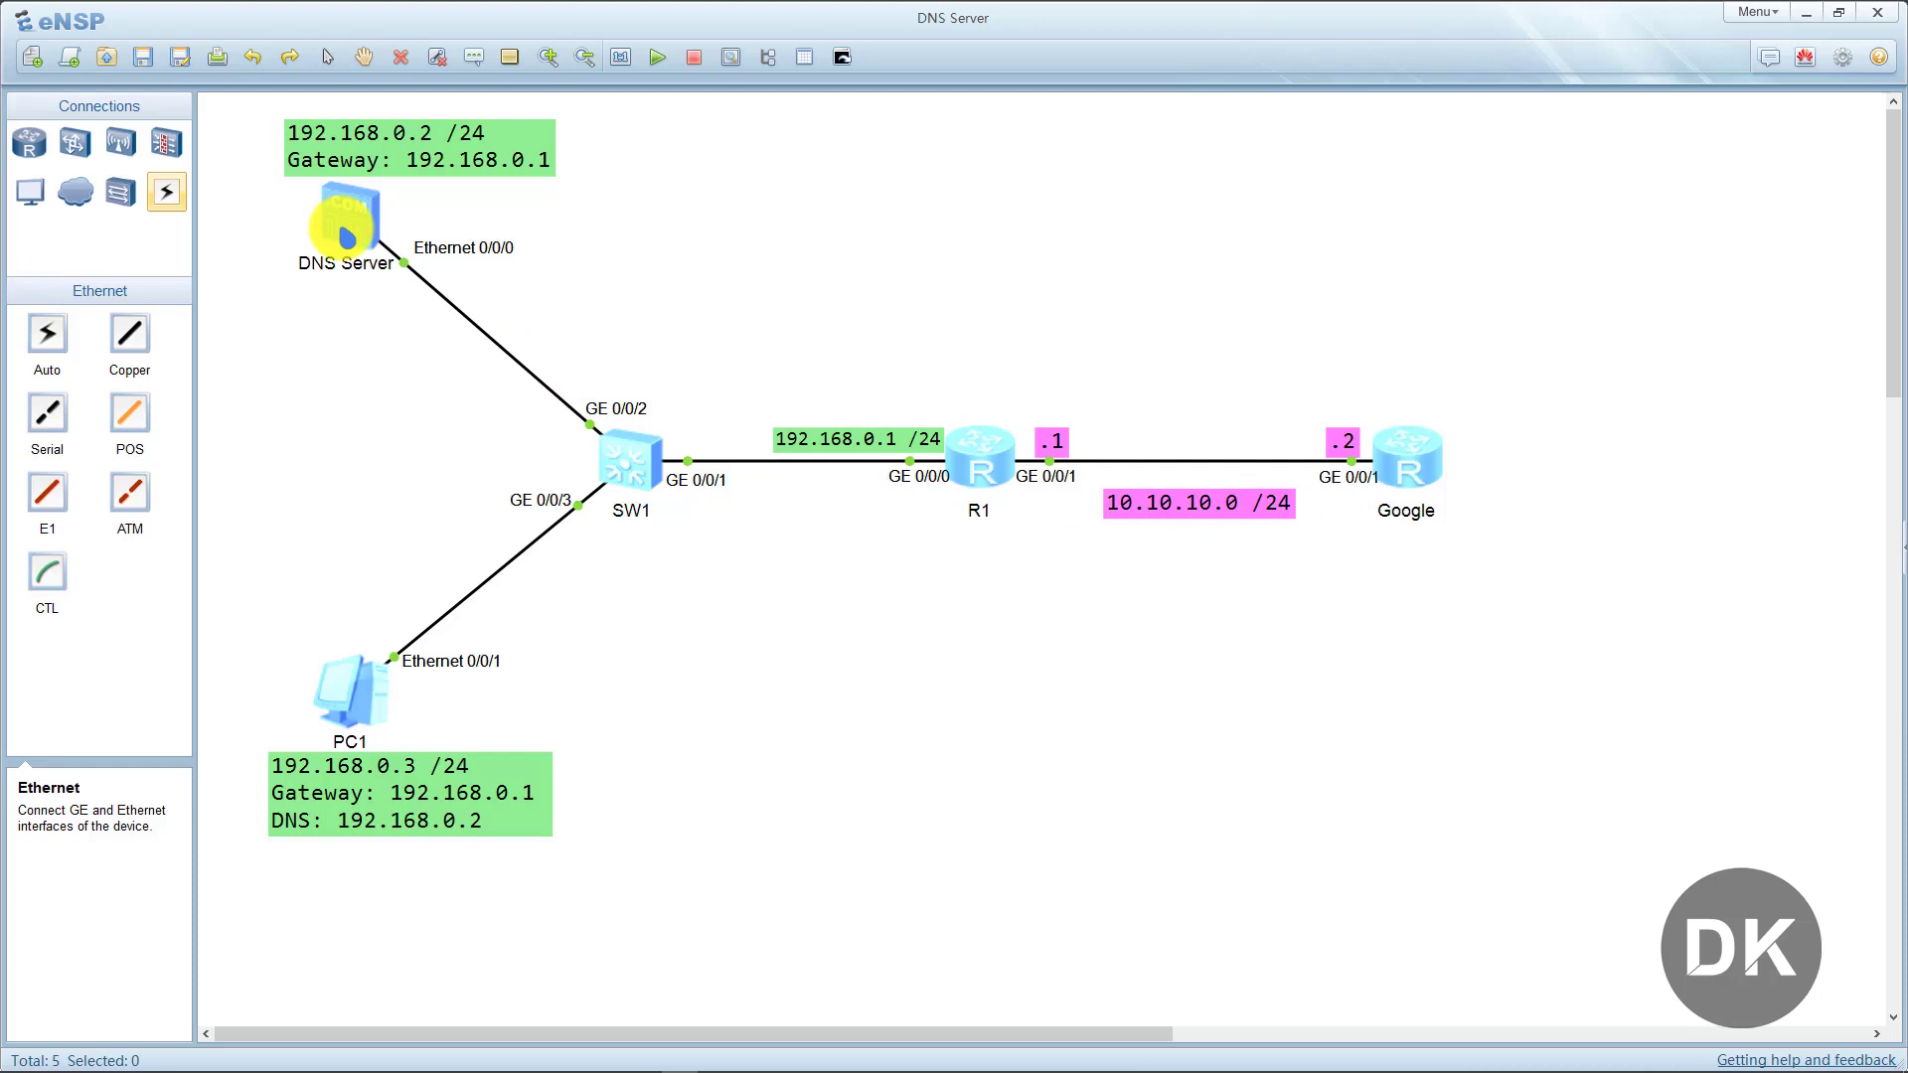
Open the DNS Server's settings and R1's console for a brief look, closing each one.
{"action": "double_click", "coordinate": [346, 235]}
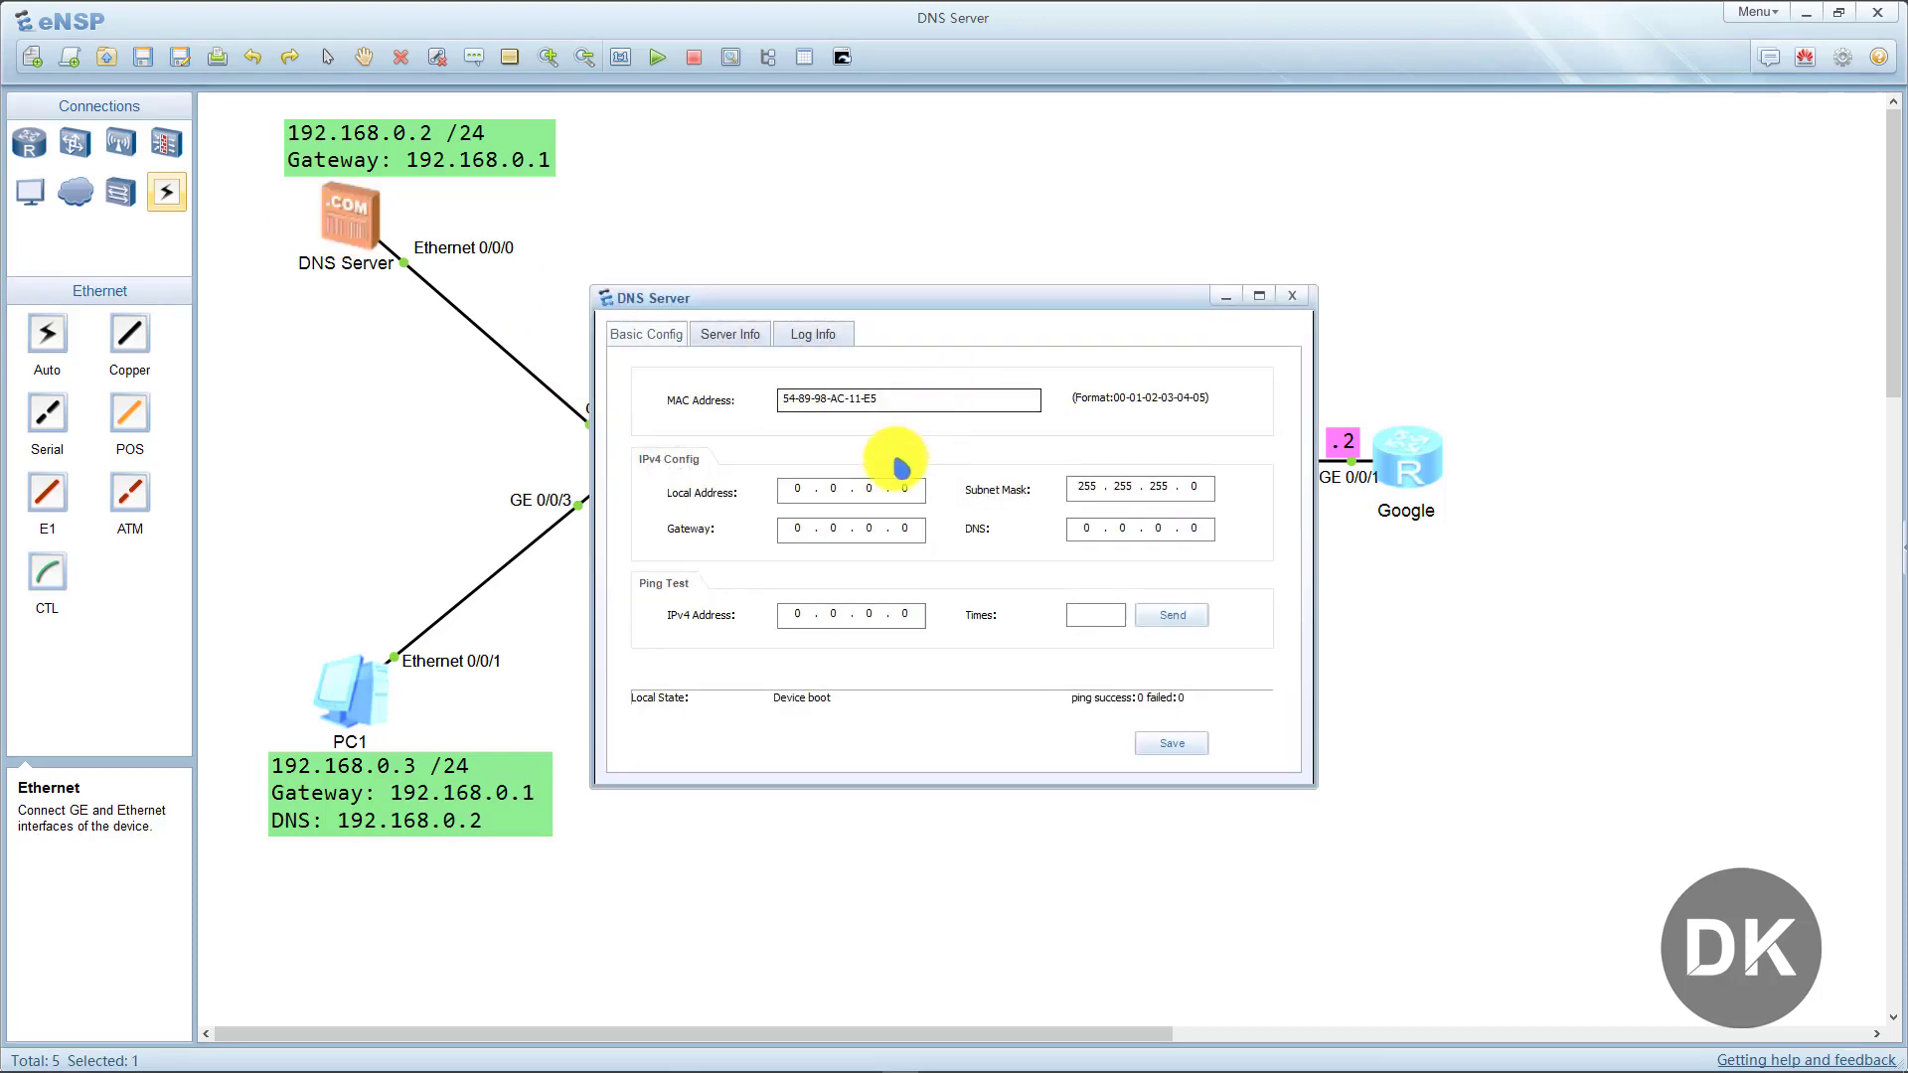
{"action": "left_click", "coordinate": [1292, 296]}
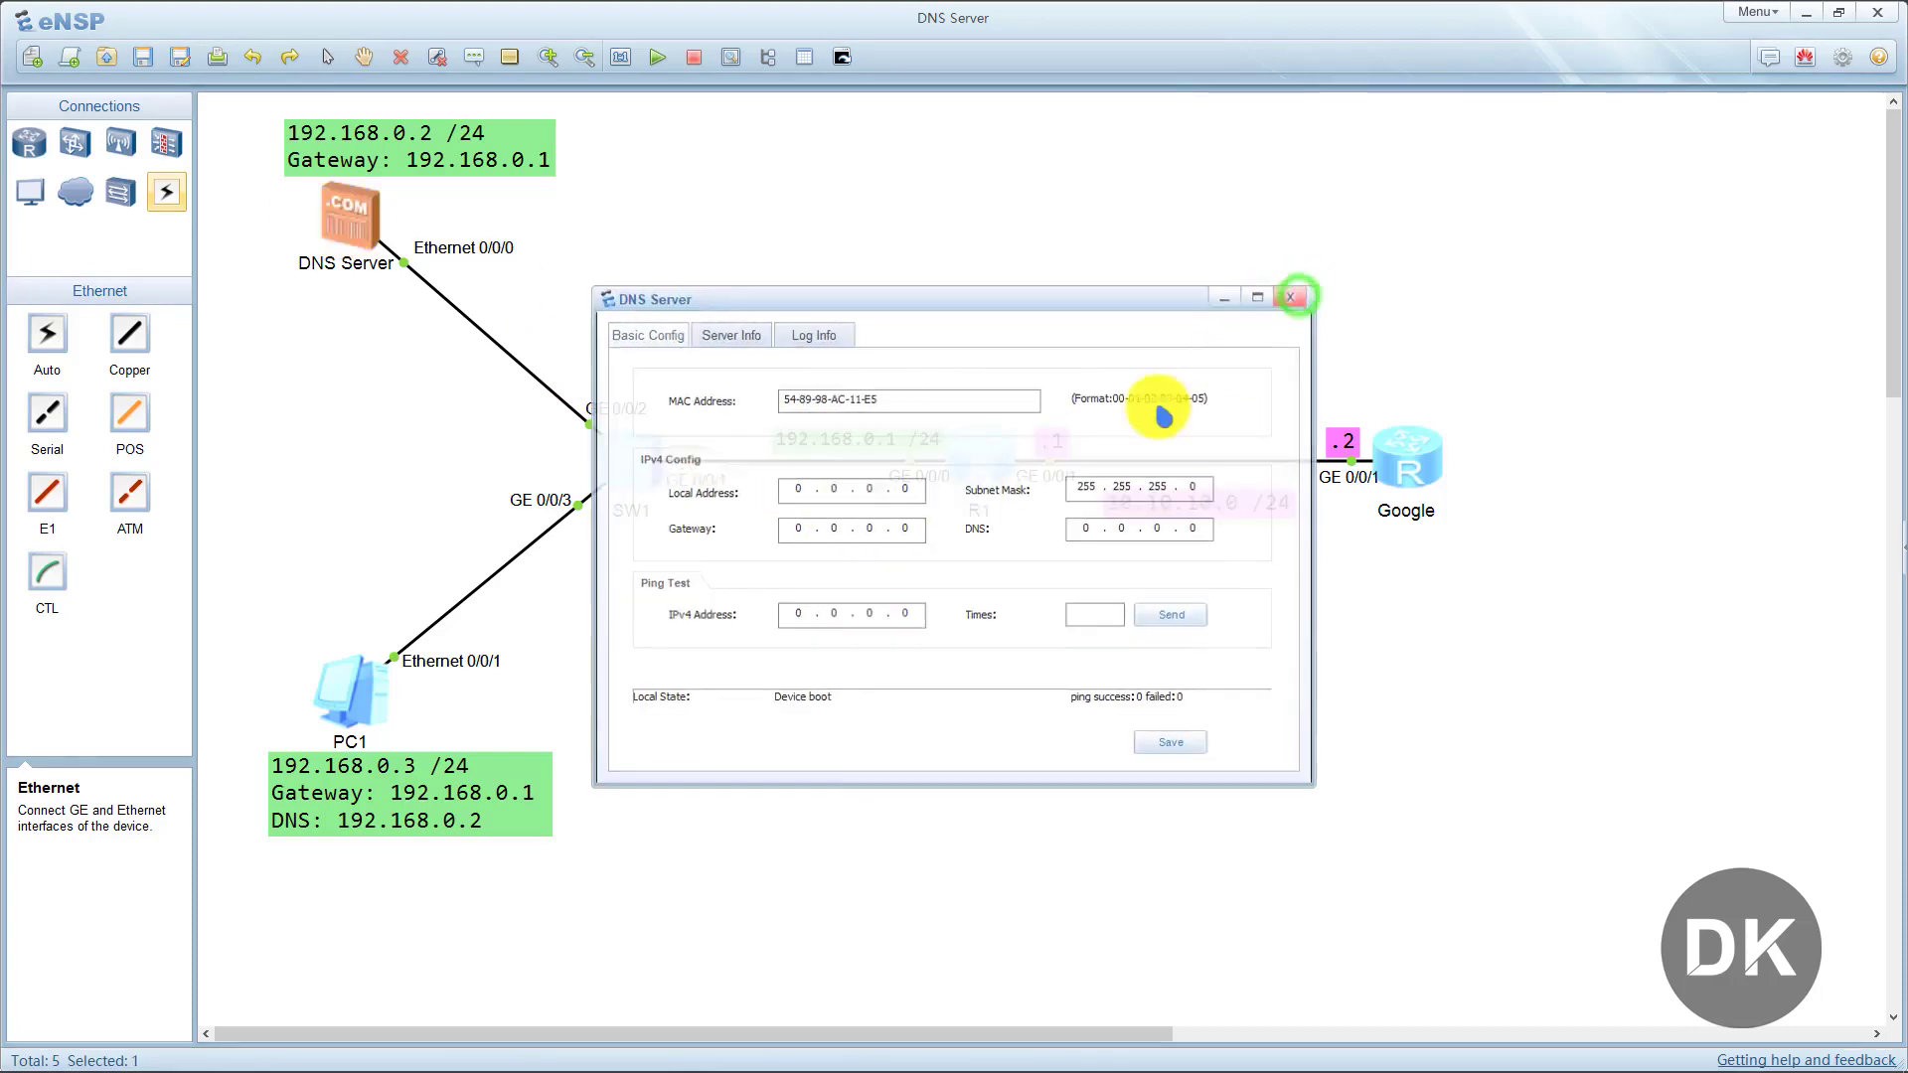
{"action": "double_click", "coordinate": [991, 456]}
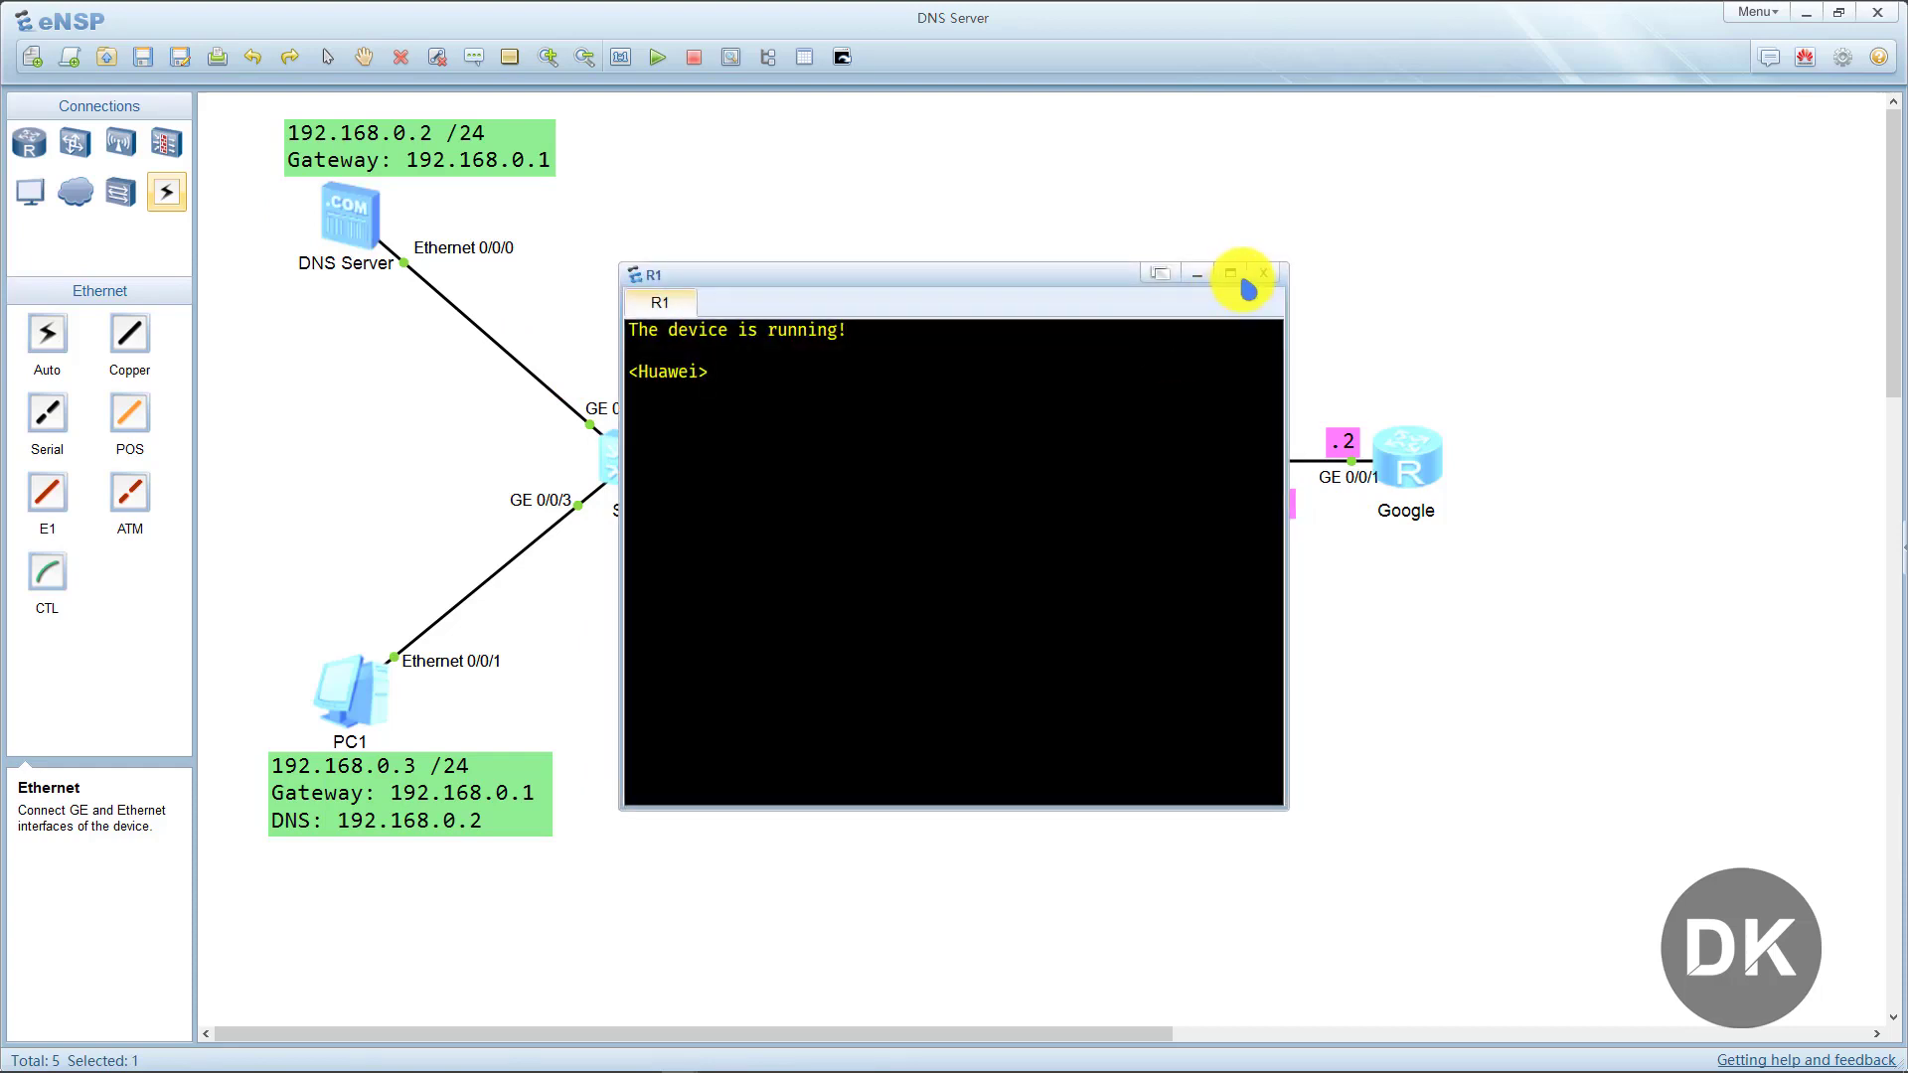
{"action": "left_click", "coordinate": [1258, 276]}
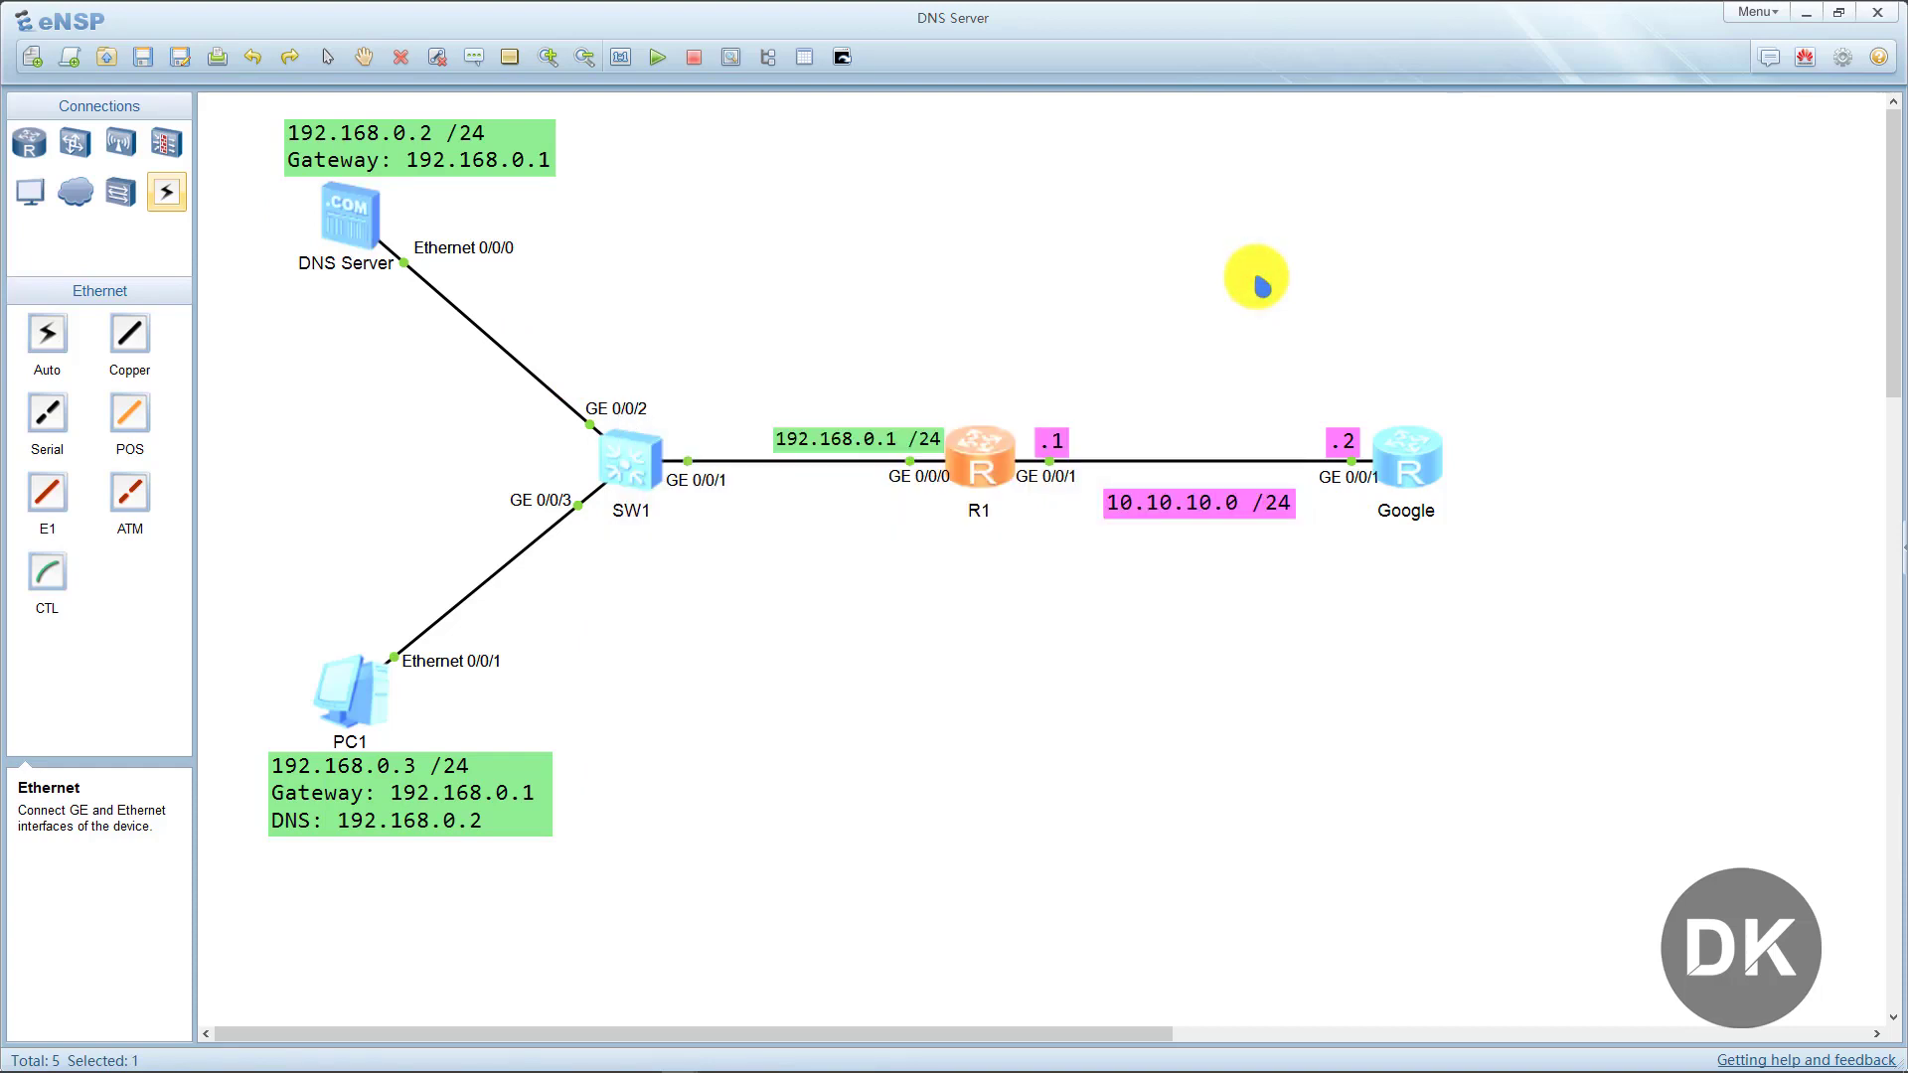
{"action": "left_click", "coordinate": [1262, 287]}
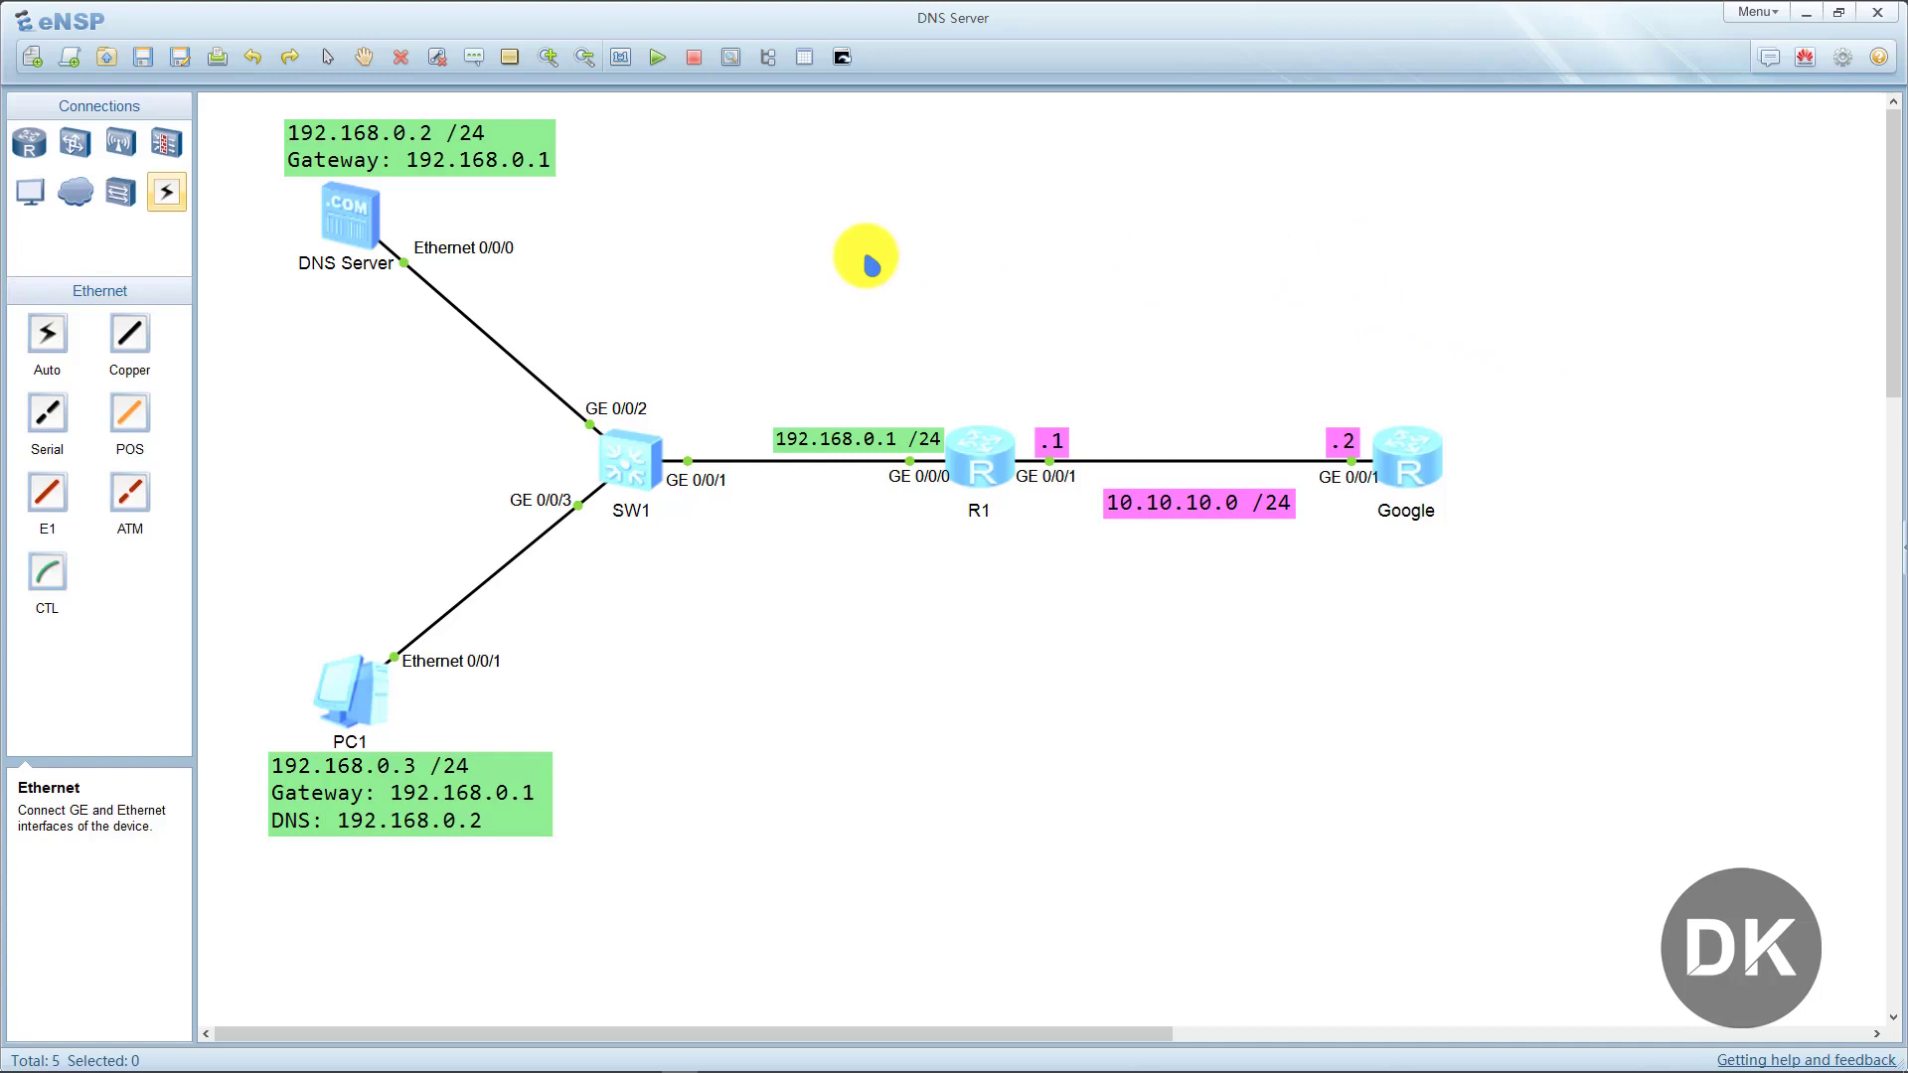
Configure the DNS Server with local address 192.168.0.2 and gateway 192.168.0.1, and save the settings.
{"action": "double_click", "coordinate": [328, 222]}
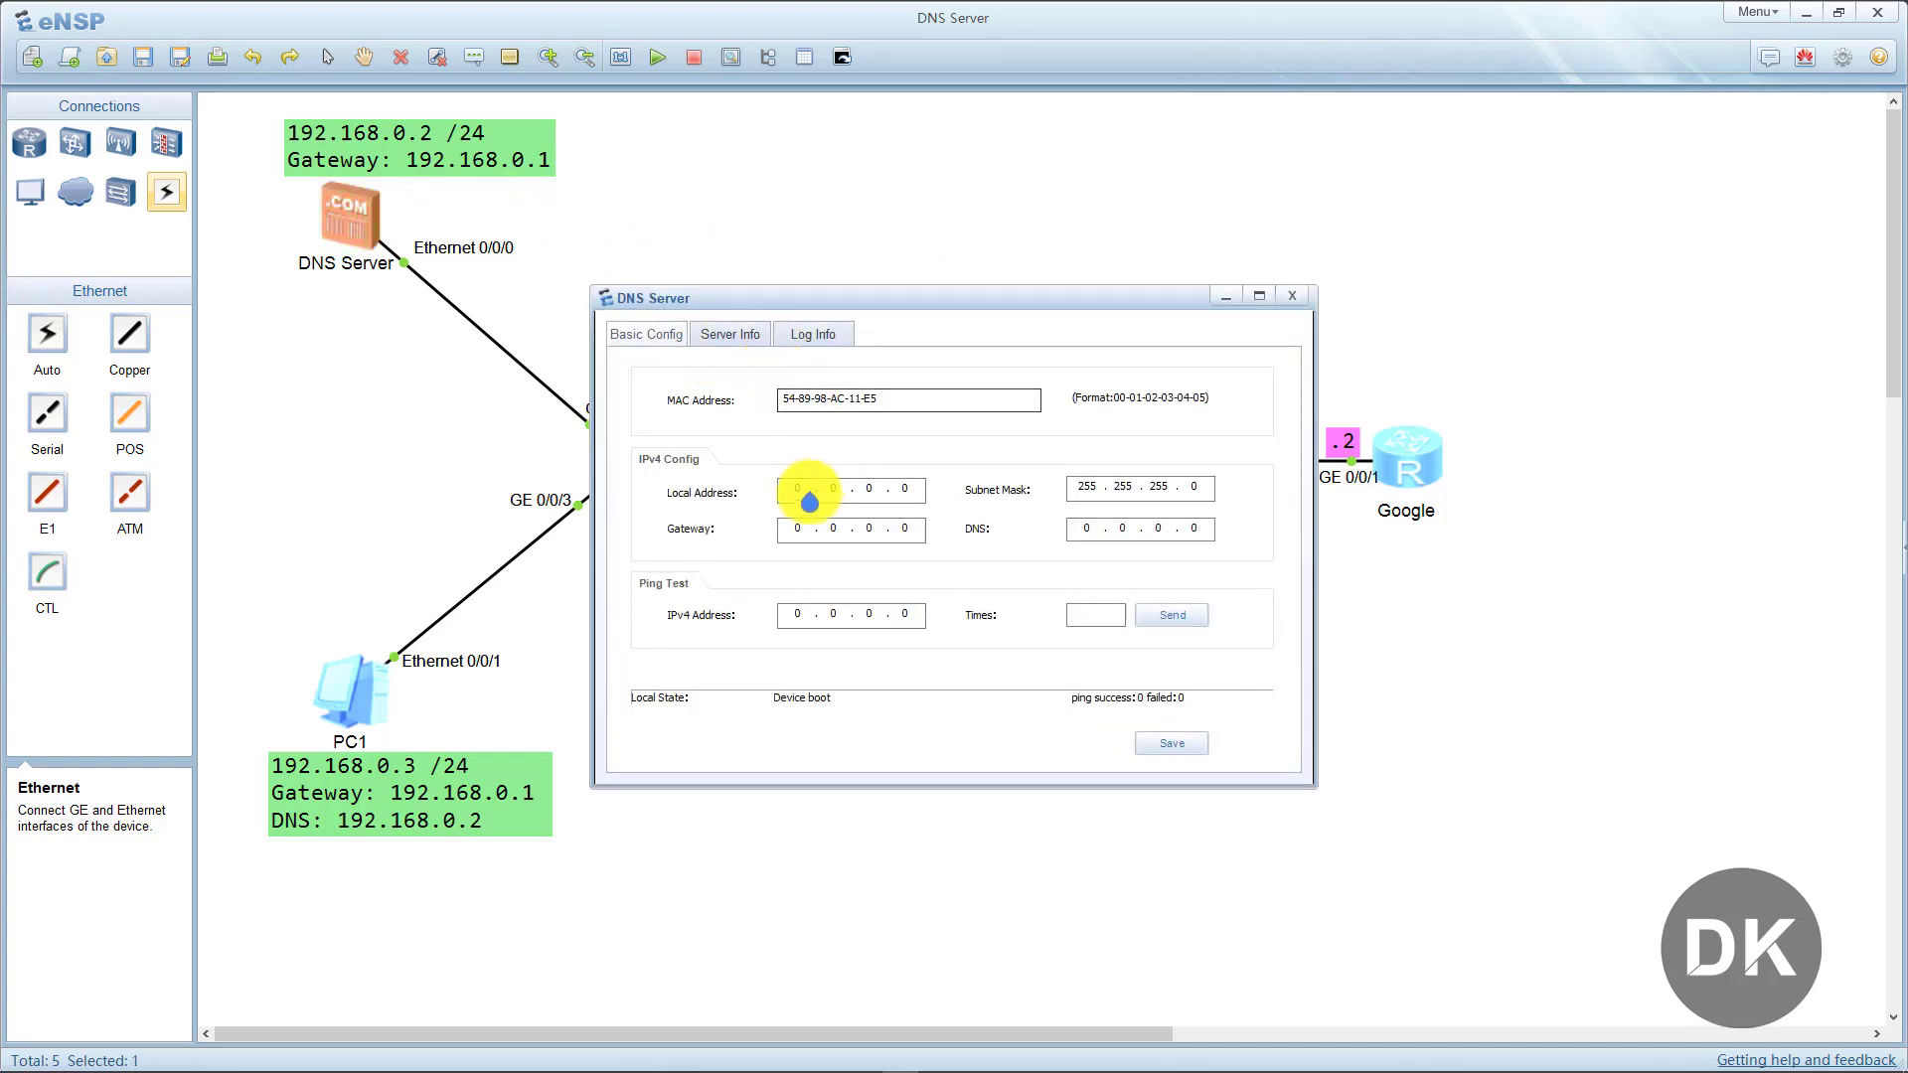
{"action": "left_click", "coordinate": [810, 492]}
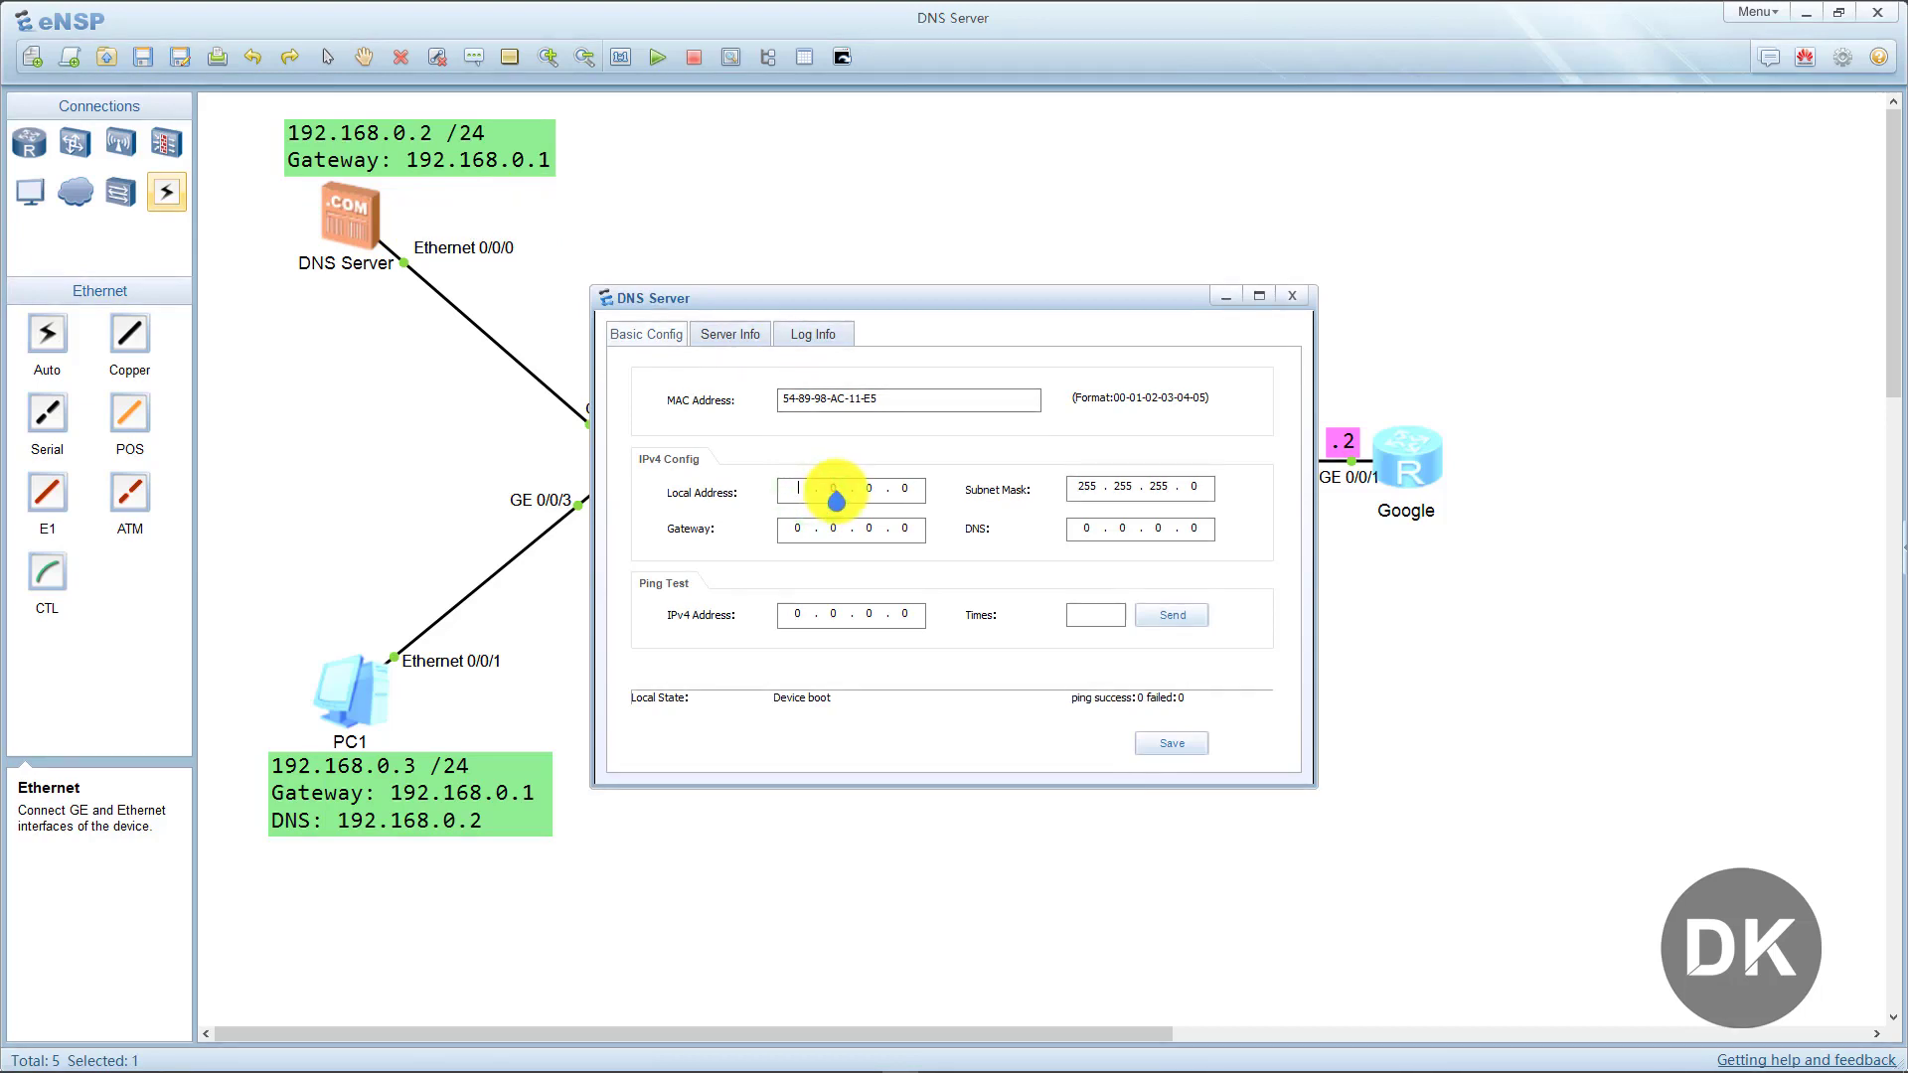
{"action": "type", "text": "192168."}
{"action": "type", "text": "2 . 168"}
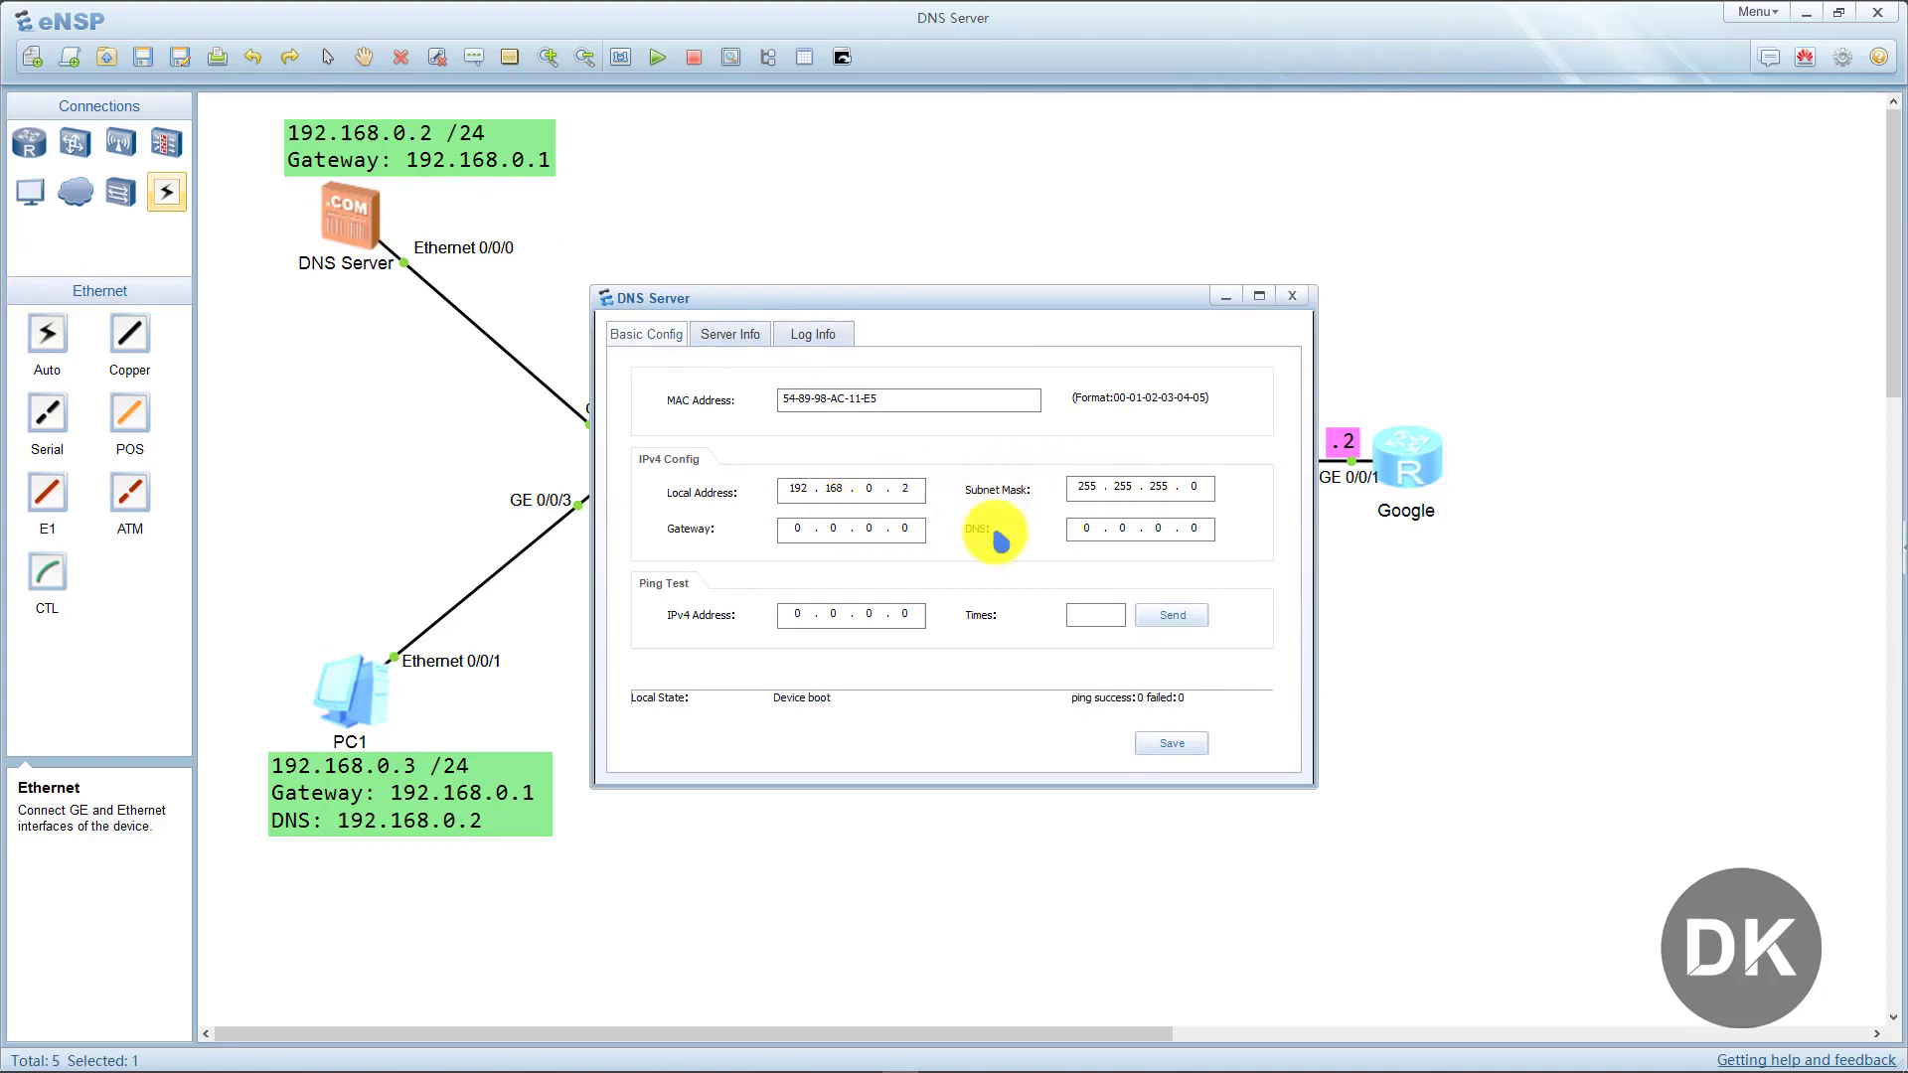
{"action": "left_click", "coordinate": [805, 529]}
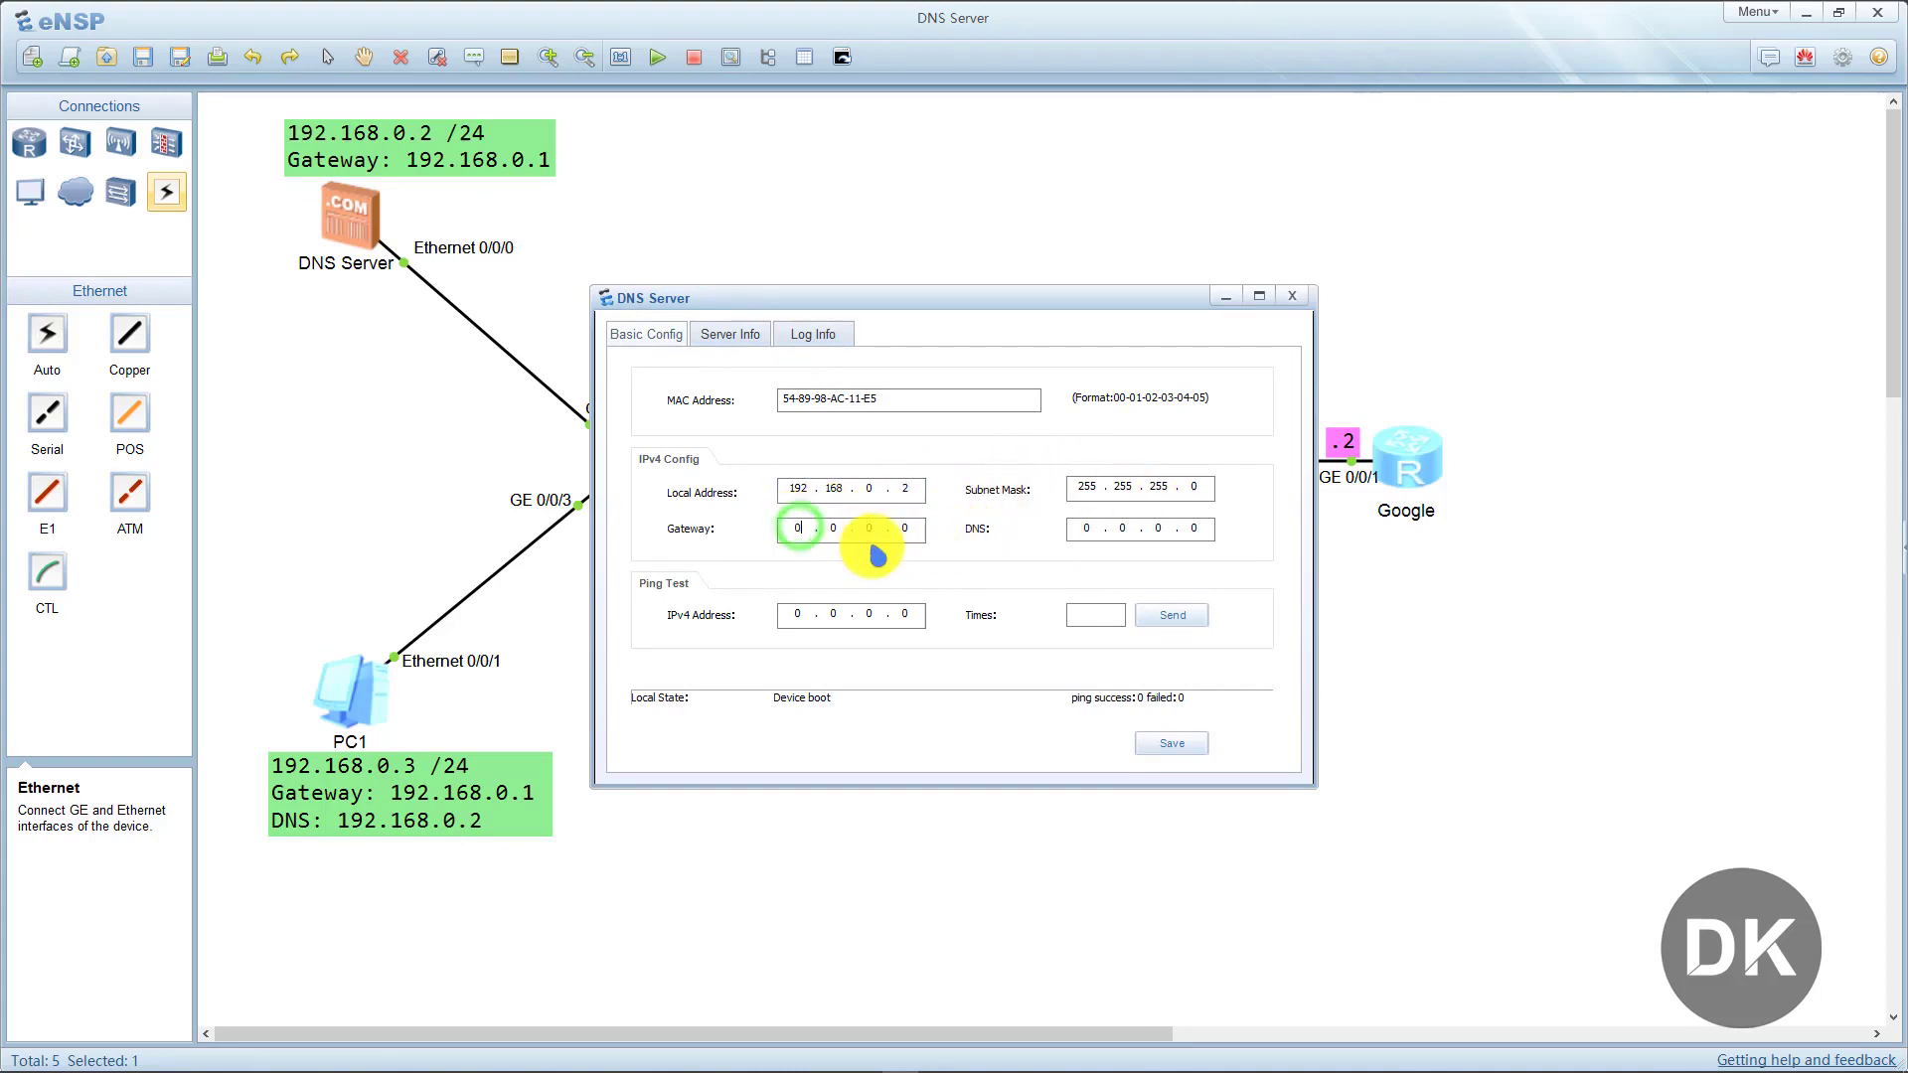
{"action": "type", "text": "192 . 168"}
{"action": "left_click", "coordinate": [1157, 744]}
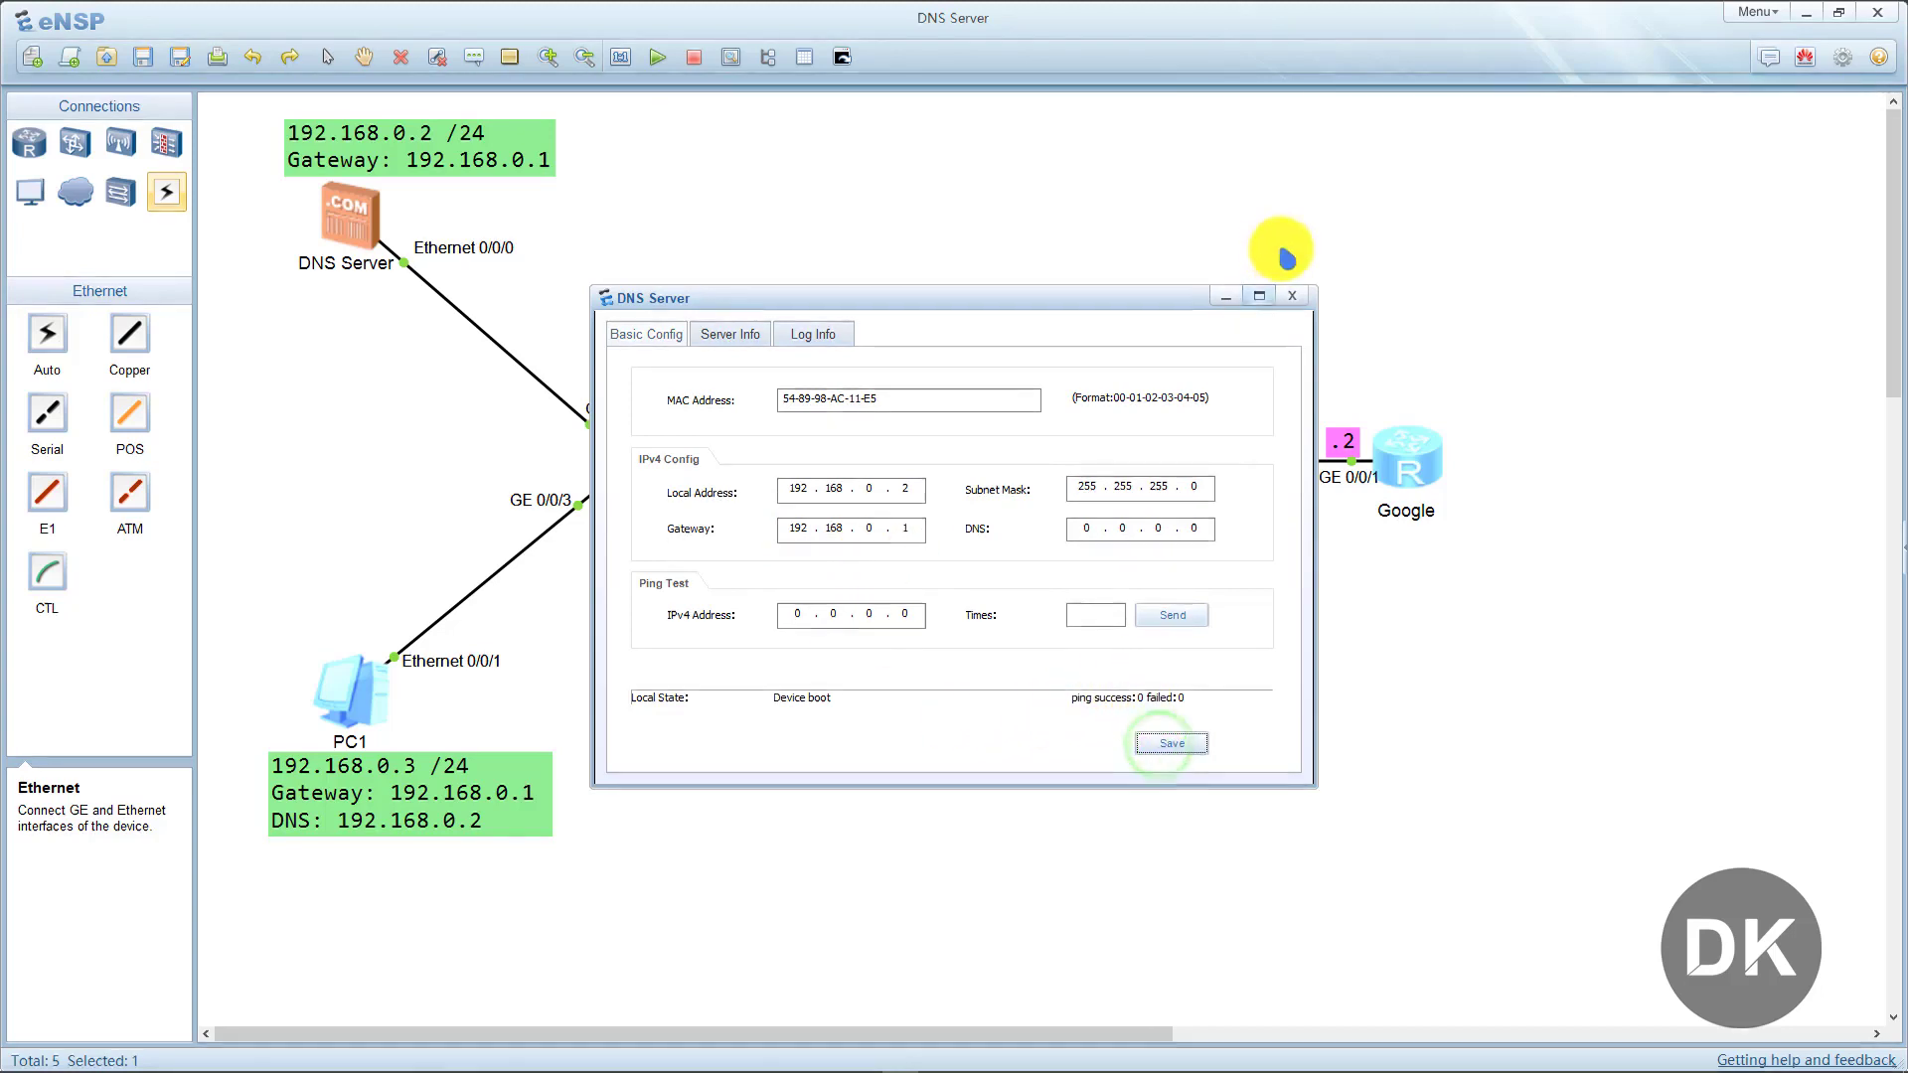
{"action": "left_click", "coordinate": [1292, 295]}
Give PC1 the static IPv4 address 192.168.0.3, subnet mask 255.255.255.0 and gateway 192.168.0.1, and apply the configuration.
{"action": "left_click", "coordinate": [352, 689]}
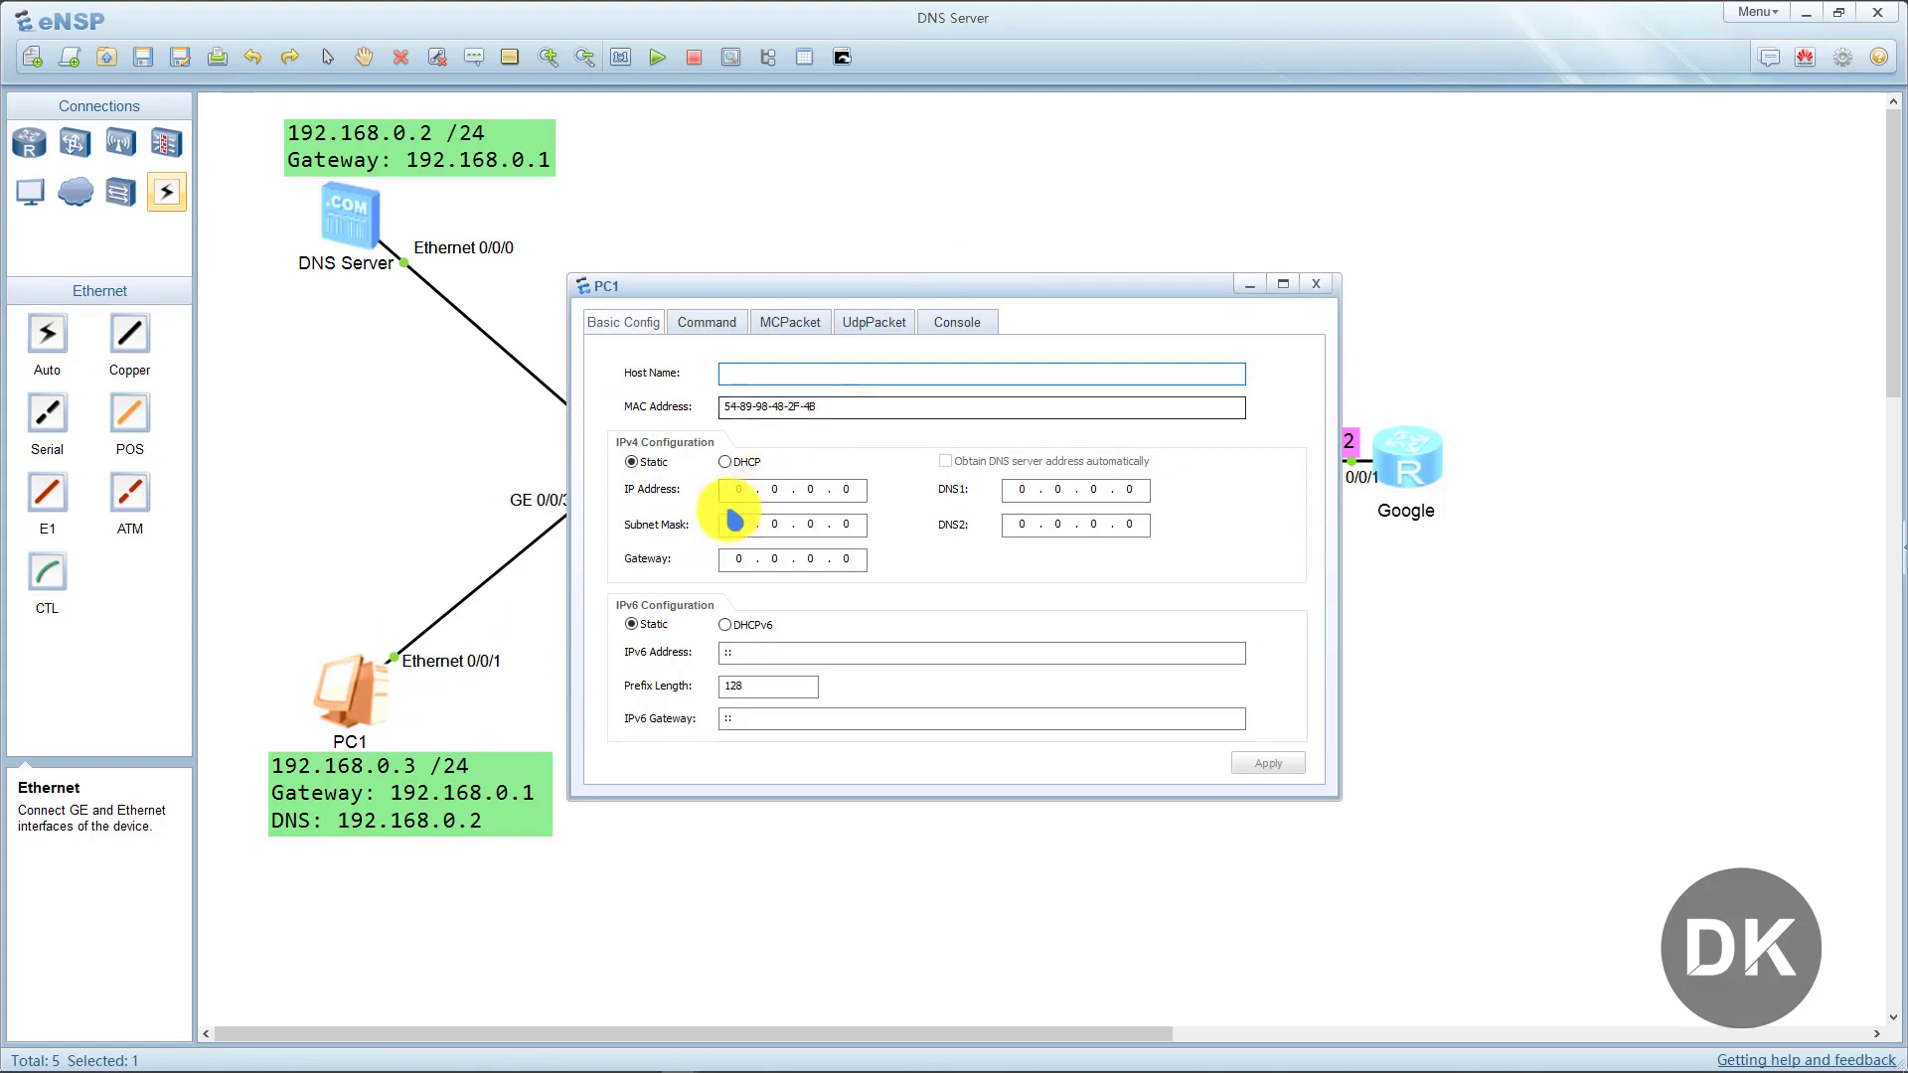
{"action": "left_click", "coordinate": [738, 489]}
{"action": "type", "text": "19"}
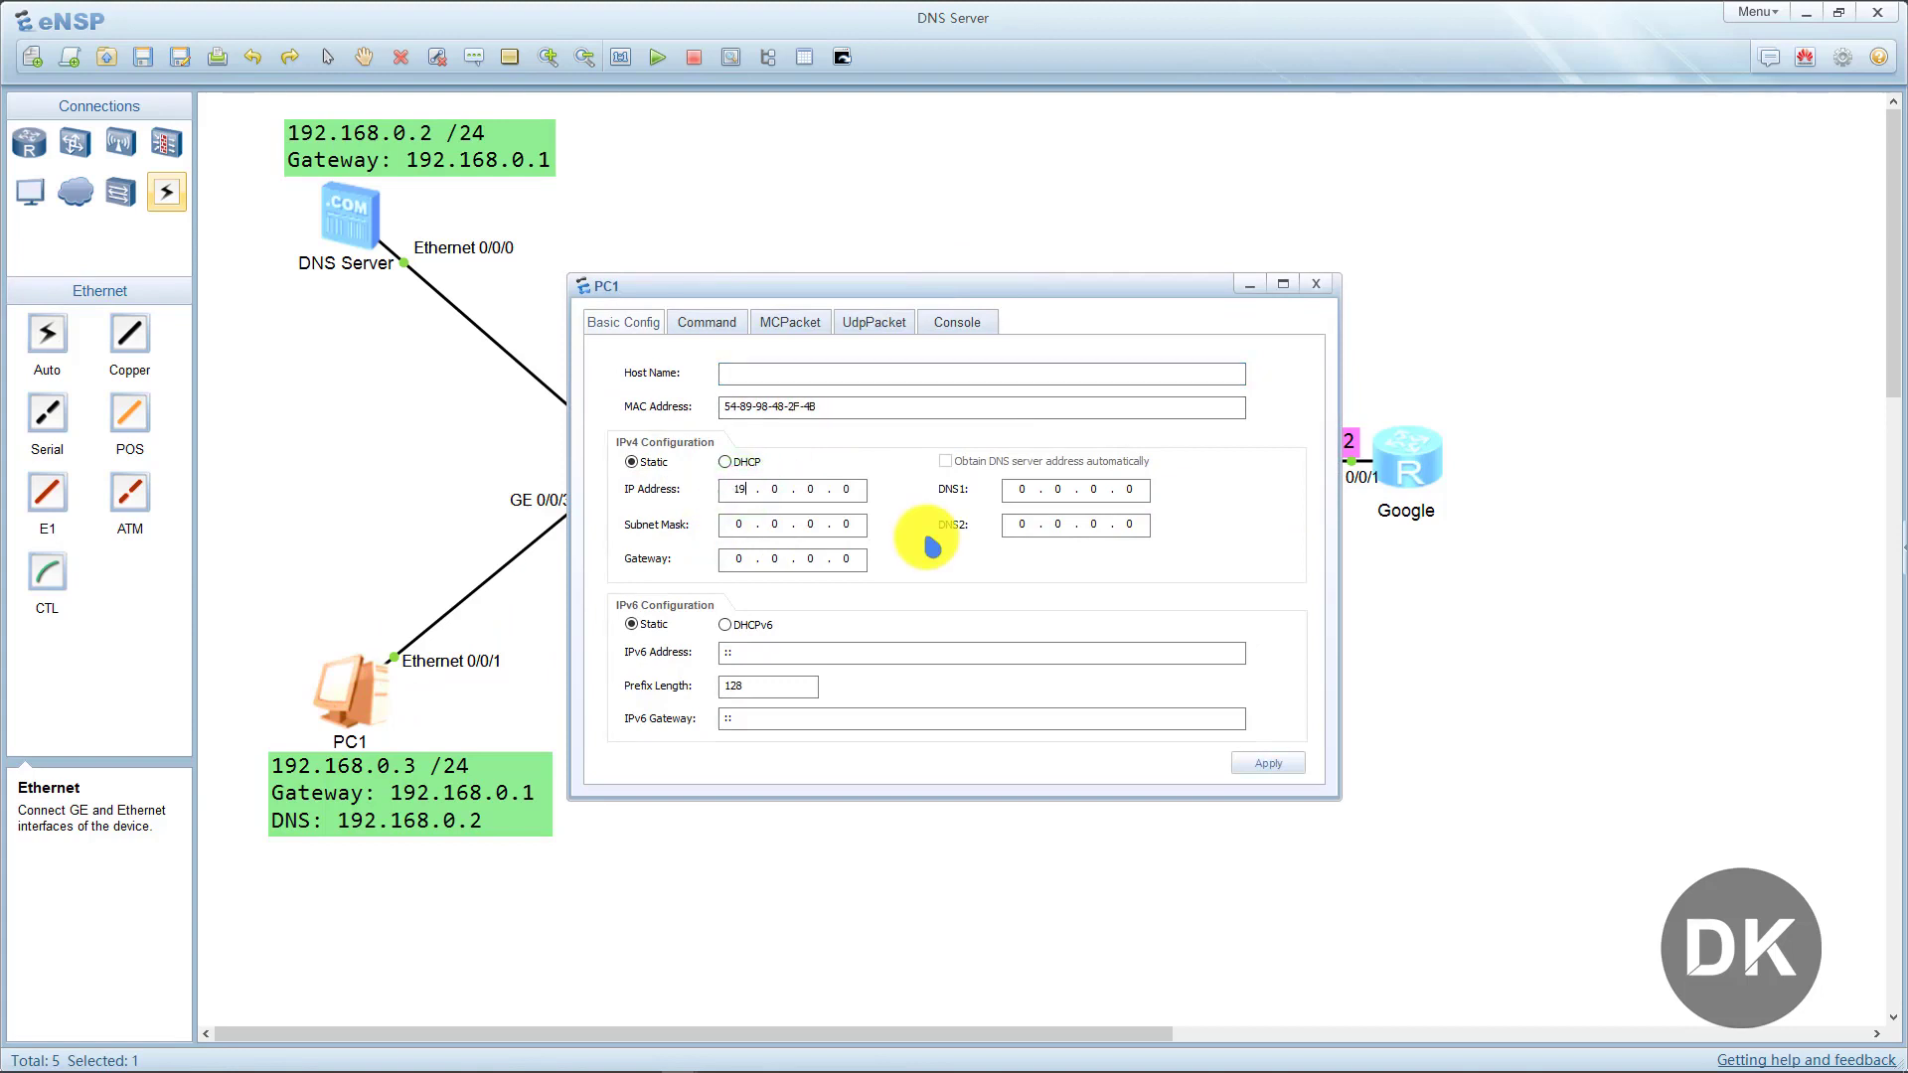
{"action": "type", "text": "2 . 168 . 0 . 0"}
{"action": "key", "text": "Tab"}
{"action": "type", "text": "255 . 255 . 255"}
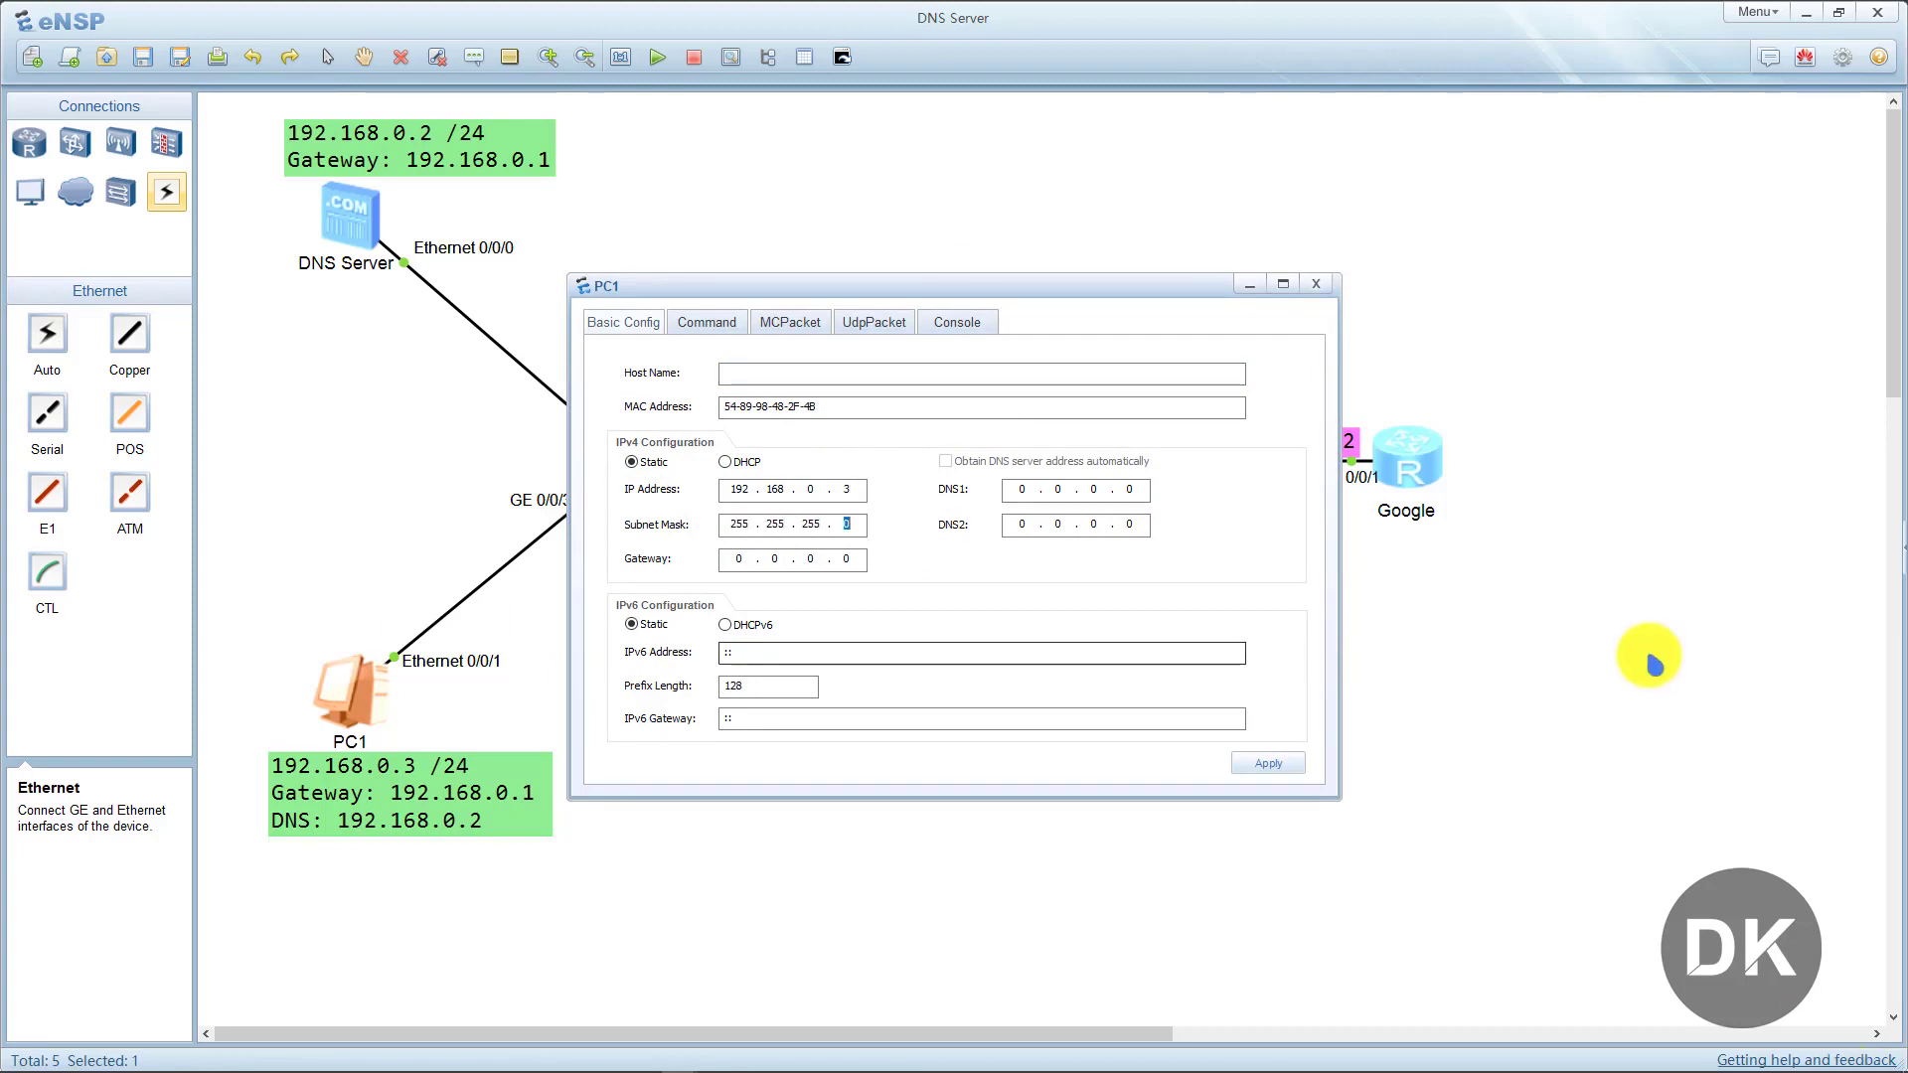
{"action": "key", "text": "Tab"}
{"action": "type", "text": "192168"}
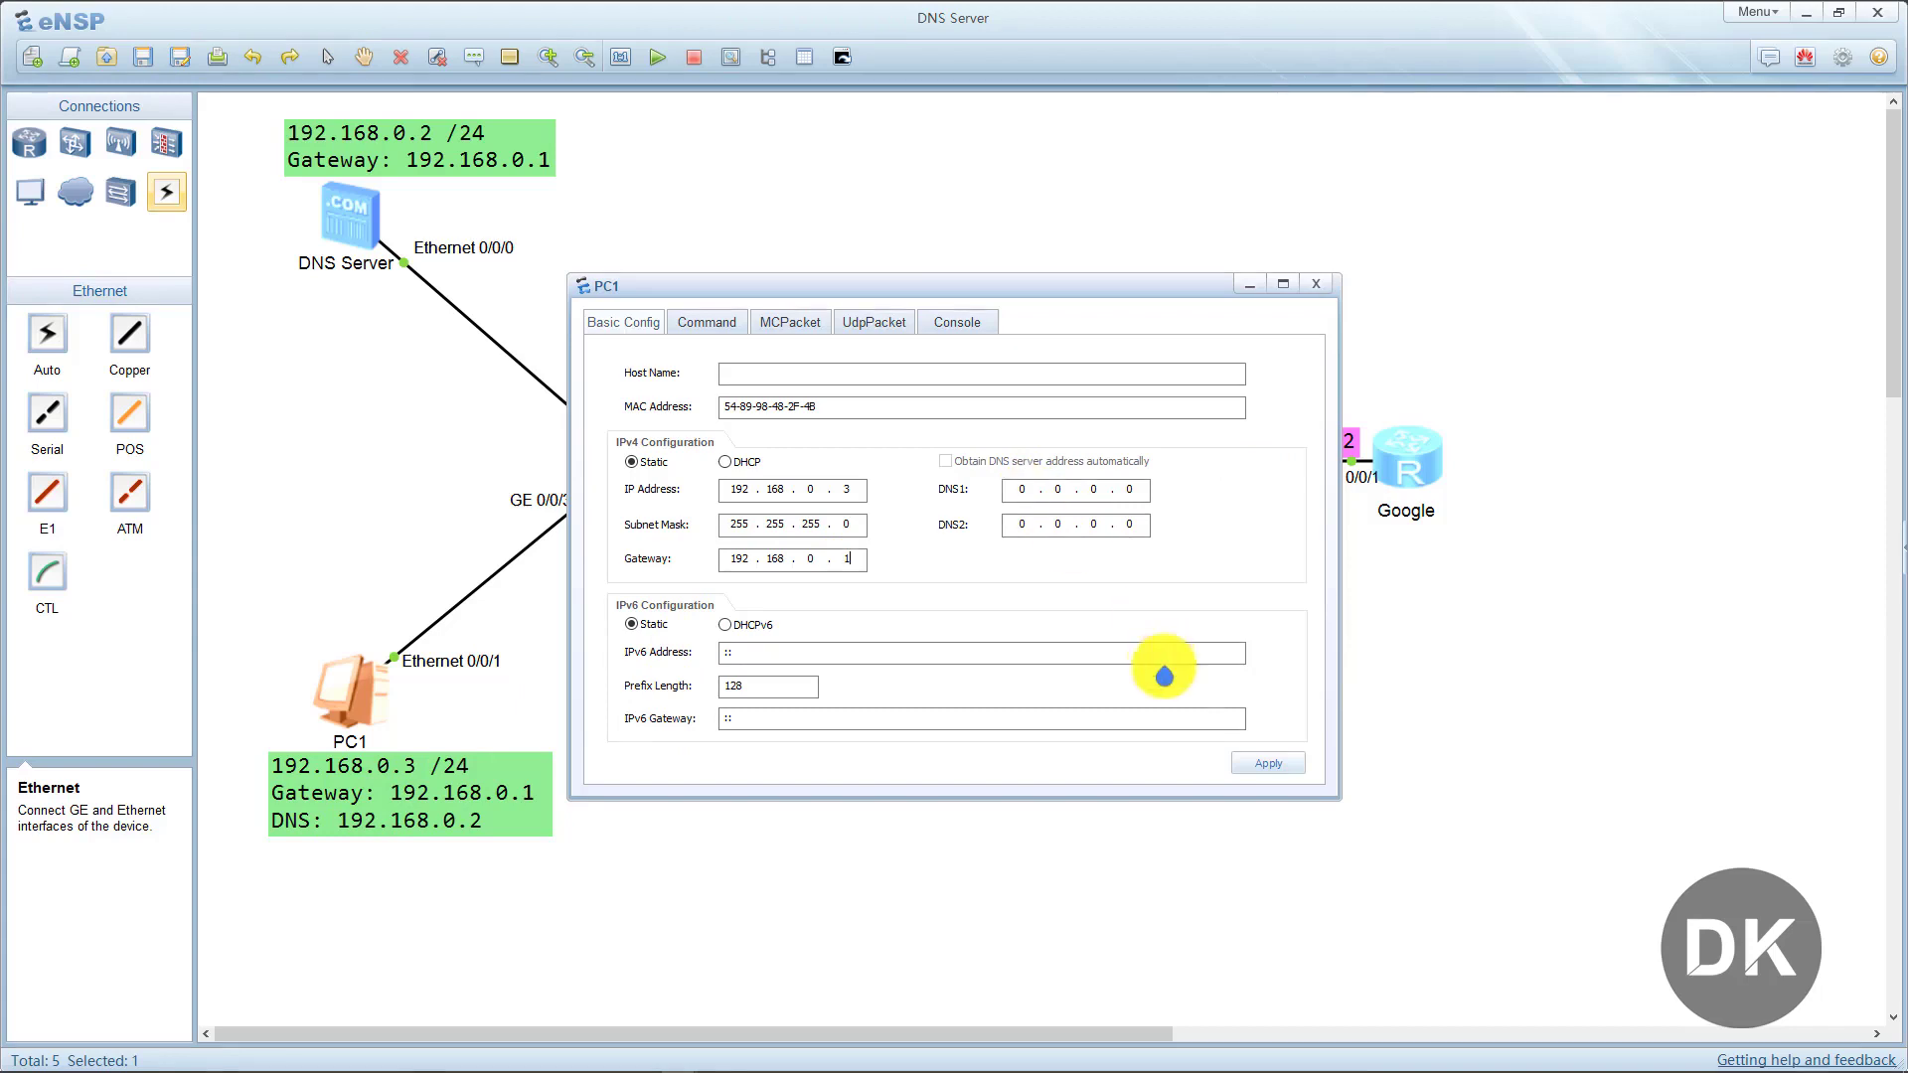
{"action": "left_click", "coordinate": [1264, 763]}
{"action": "left_click", "coordinate": [1317, 284]}
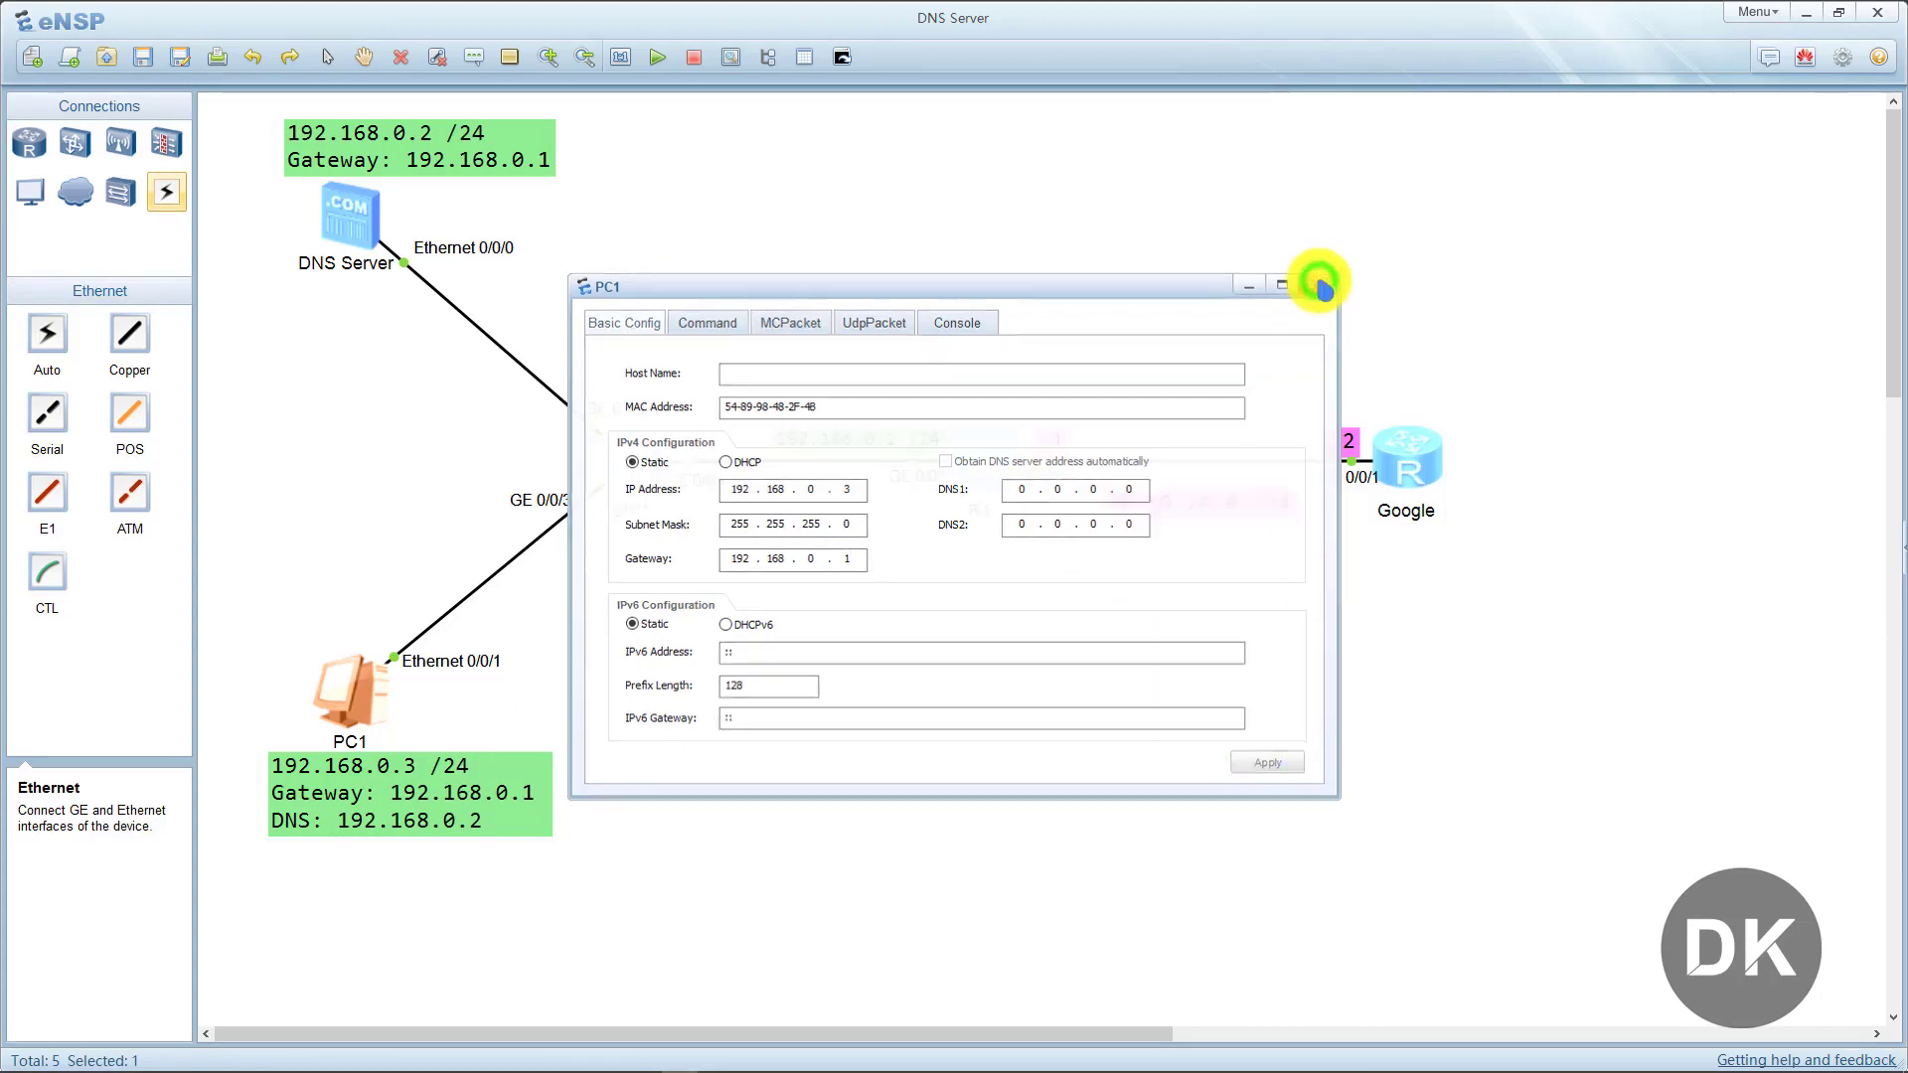
{"action": "left_click", "coordinate": [356, 526]}
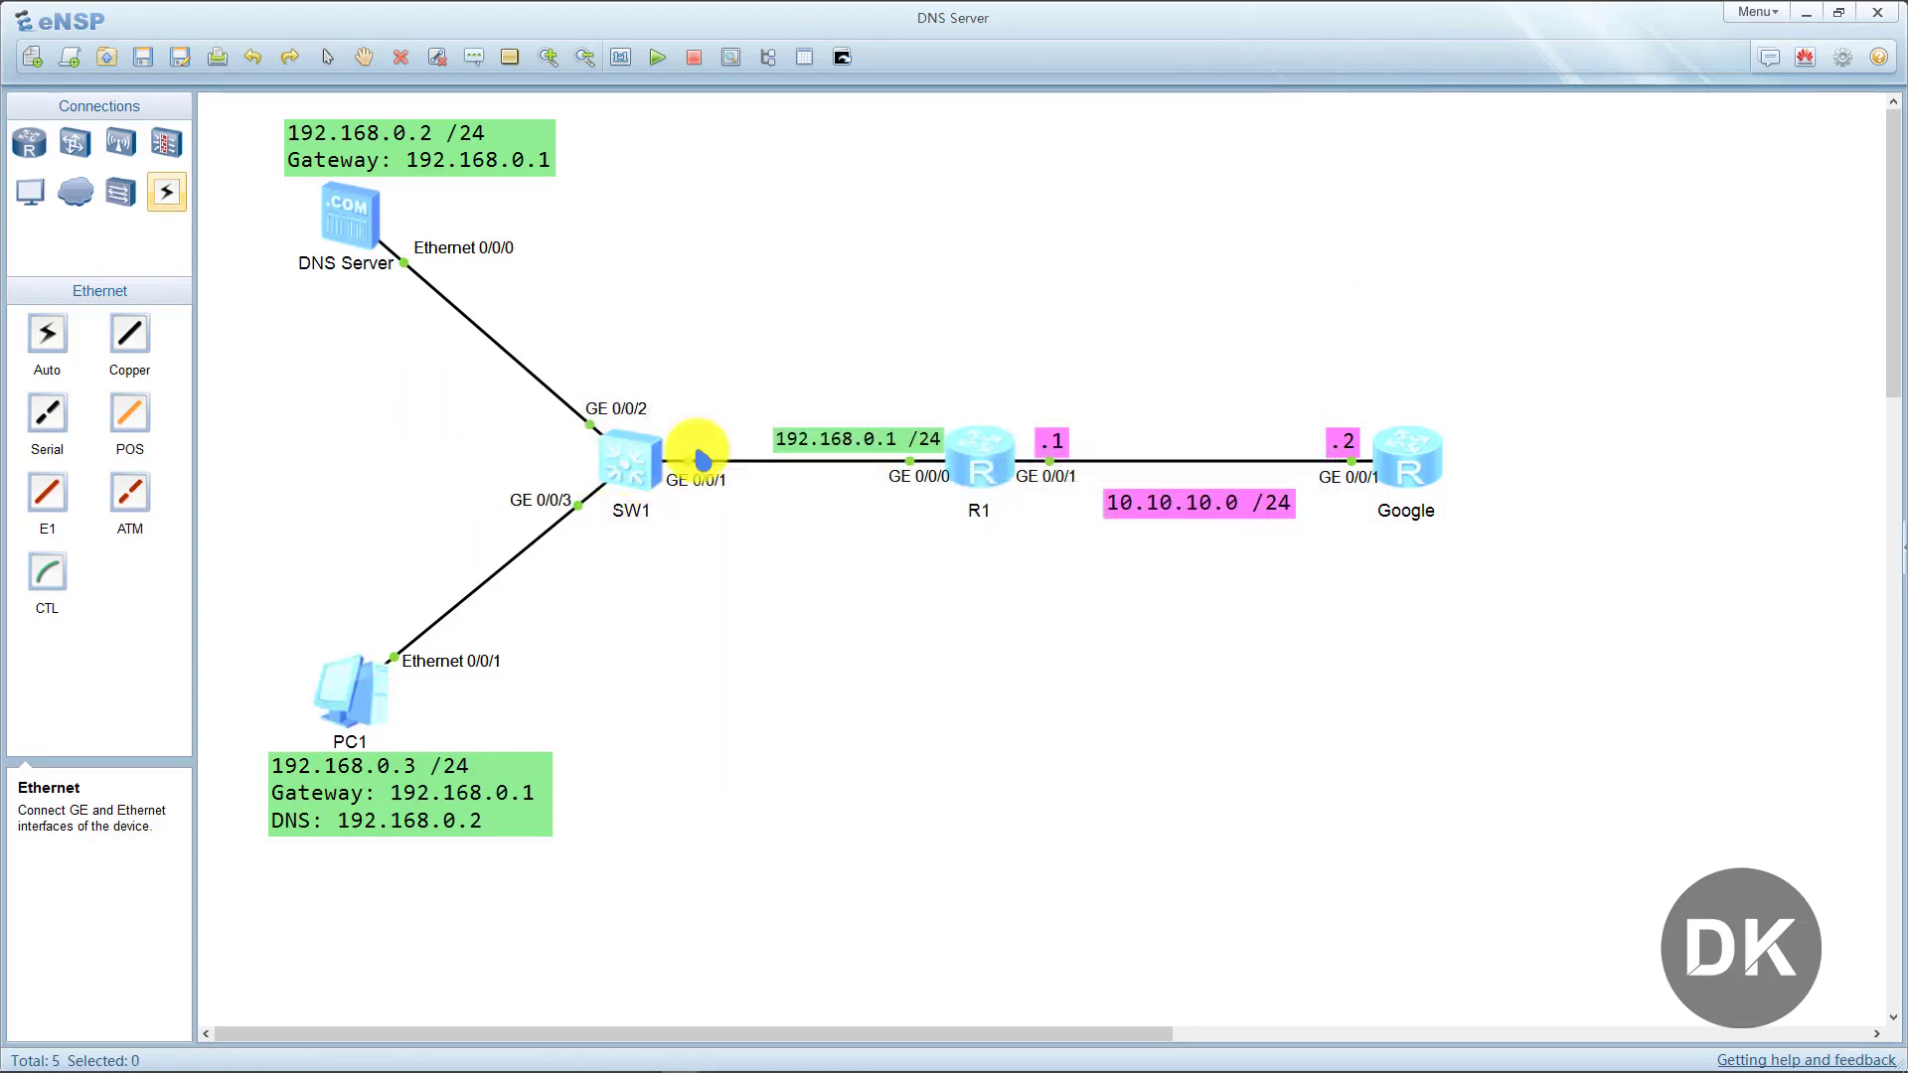
Open R1's console clear of the left-hand devices, enter system view and set the router's system name to R1.
{"action": "left_click", "coordinate": [981, 457]}
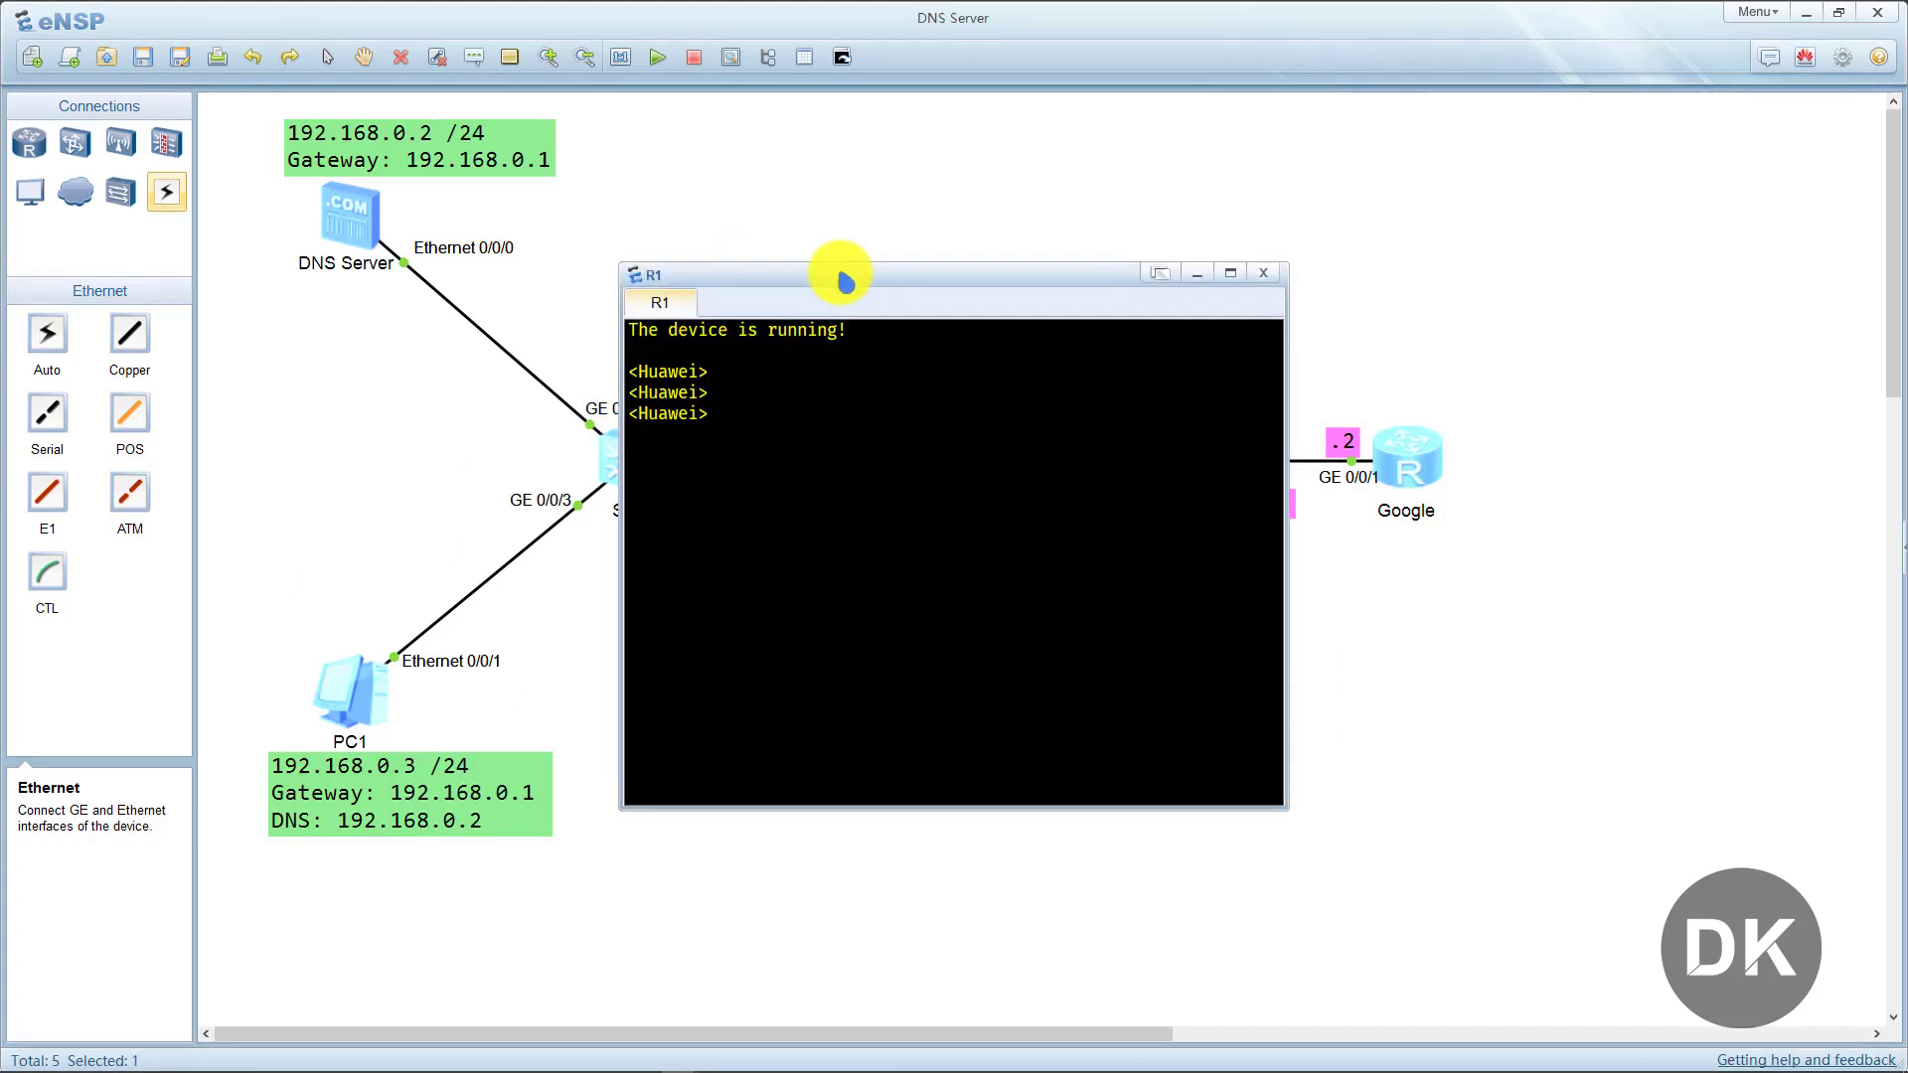
{"action": "left_click_drag", "start_coordinate": [852, 265], "coordinate": [1270, 241]}
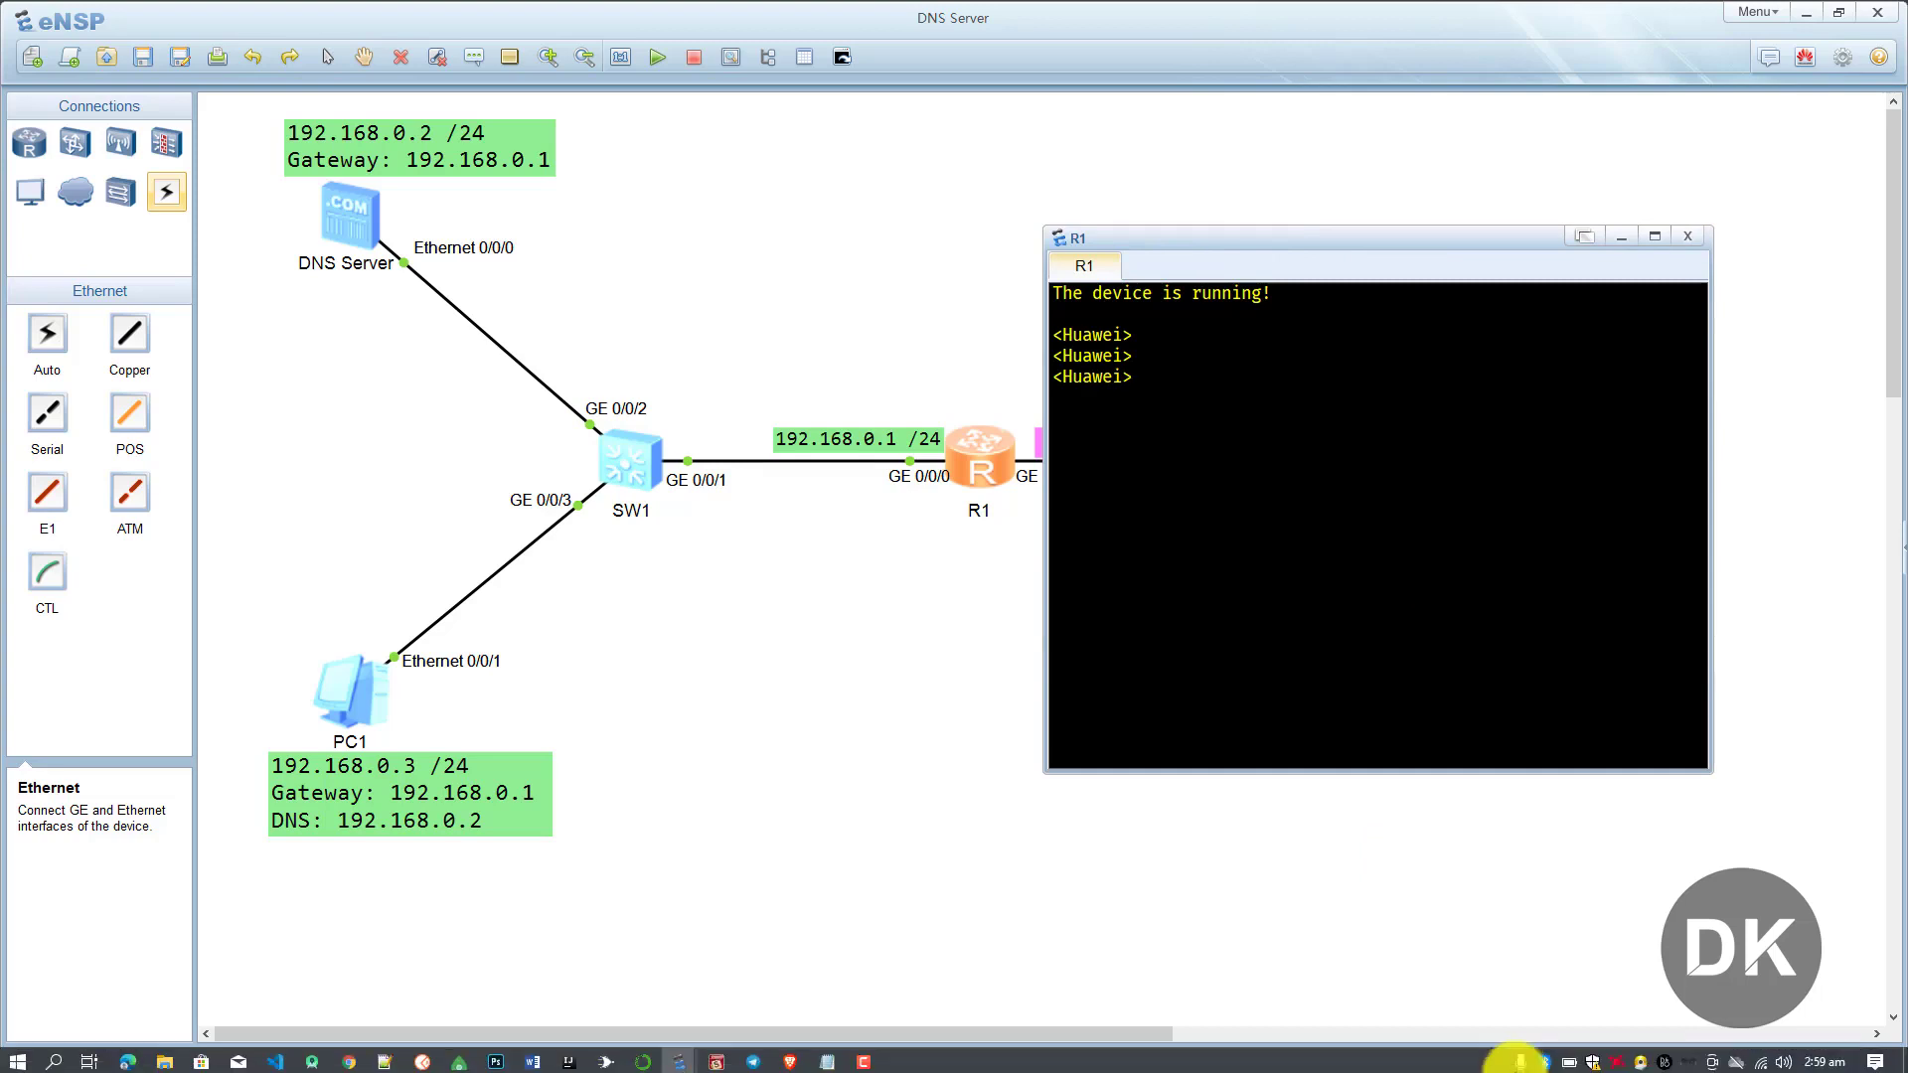
{"action": "left_click", "coordinate": [1301, 442]}
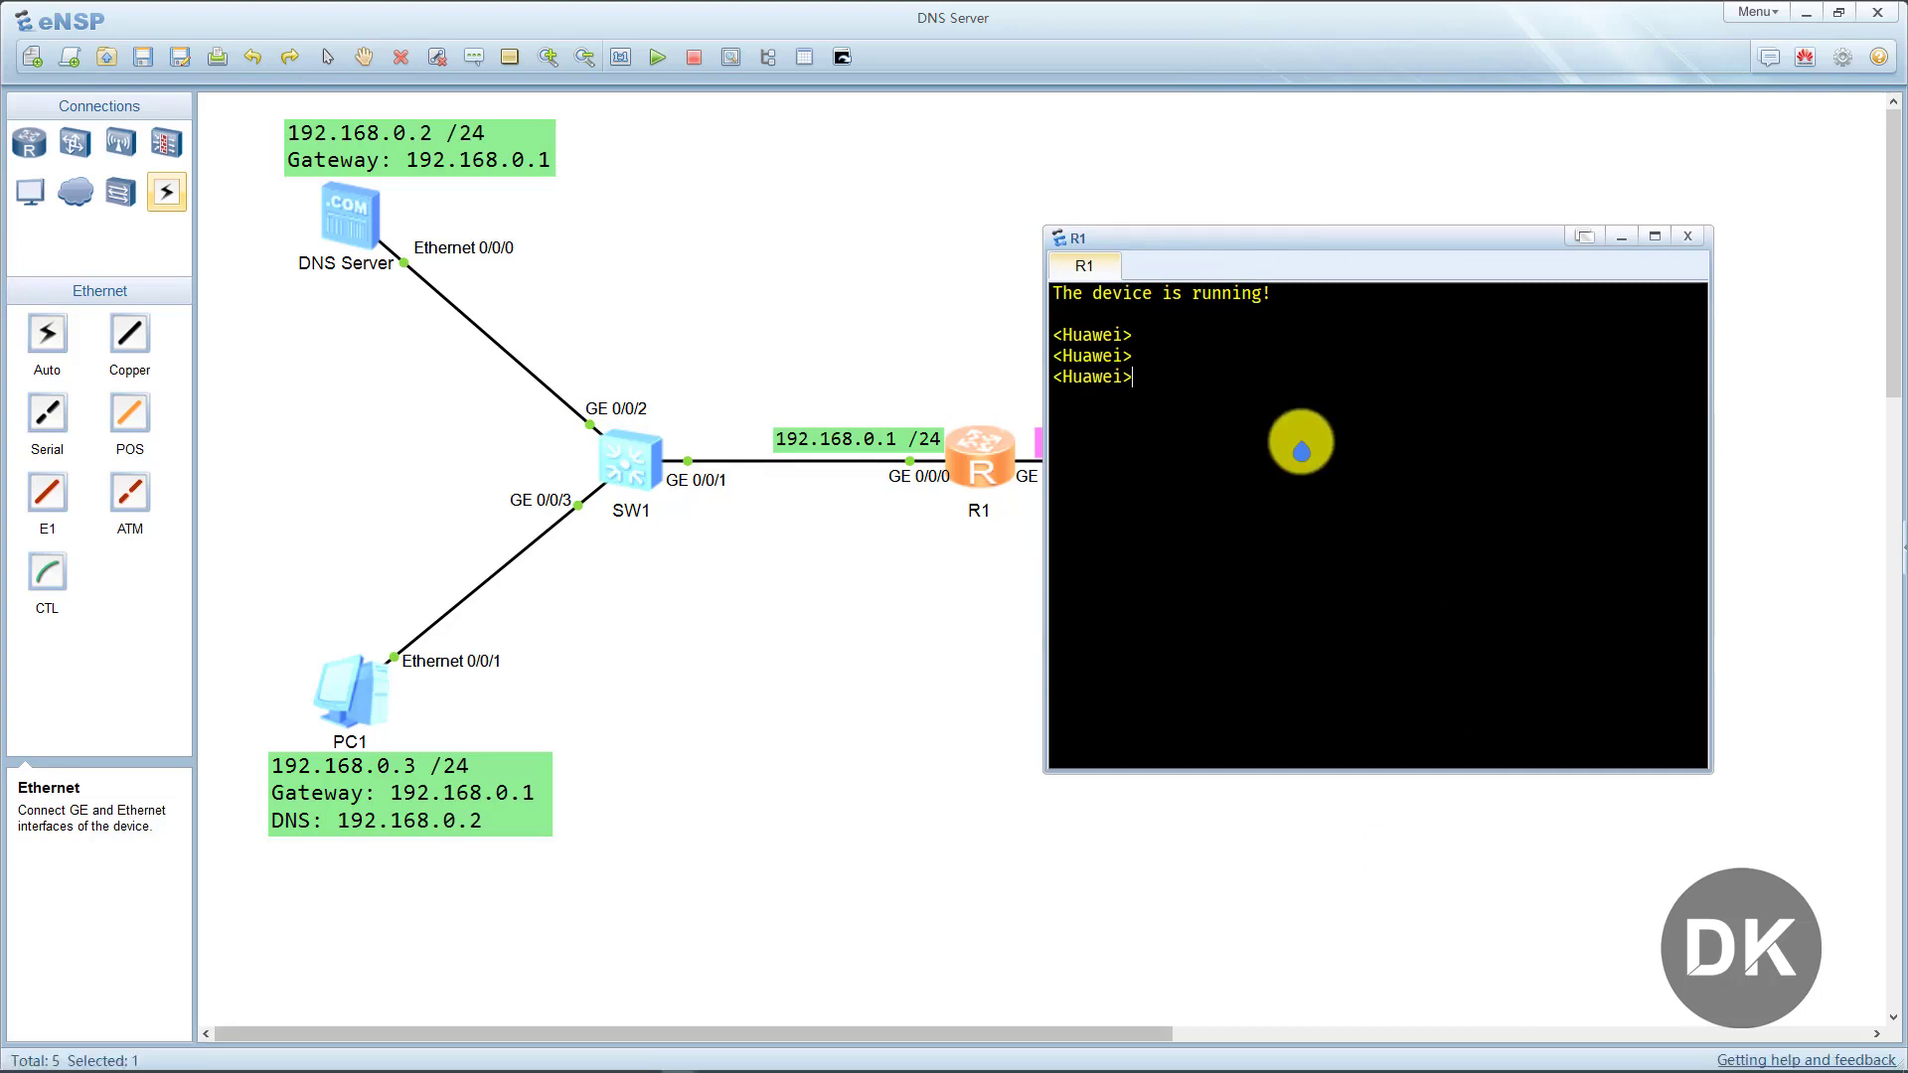
{"action": "type", "text": "sys"}
{"action": "key", "text": "Return"}
{"action": "type", "text": "sysn"}
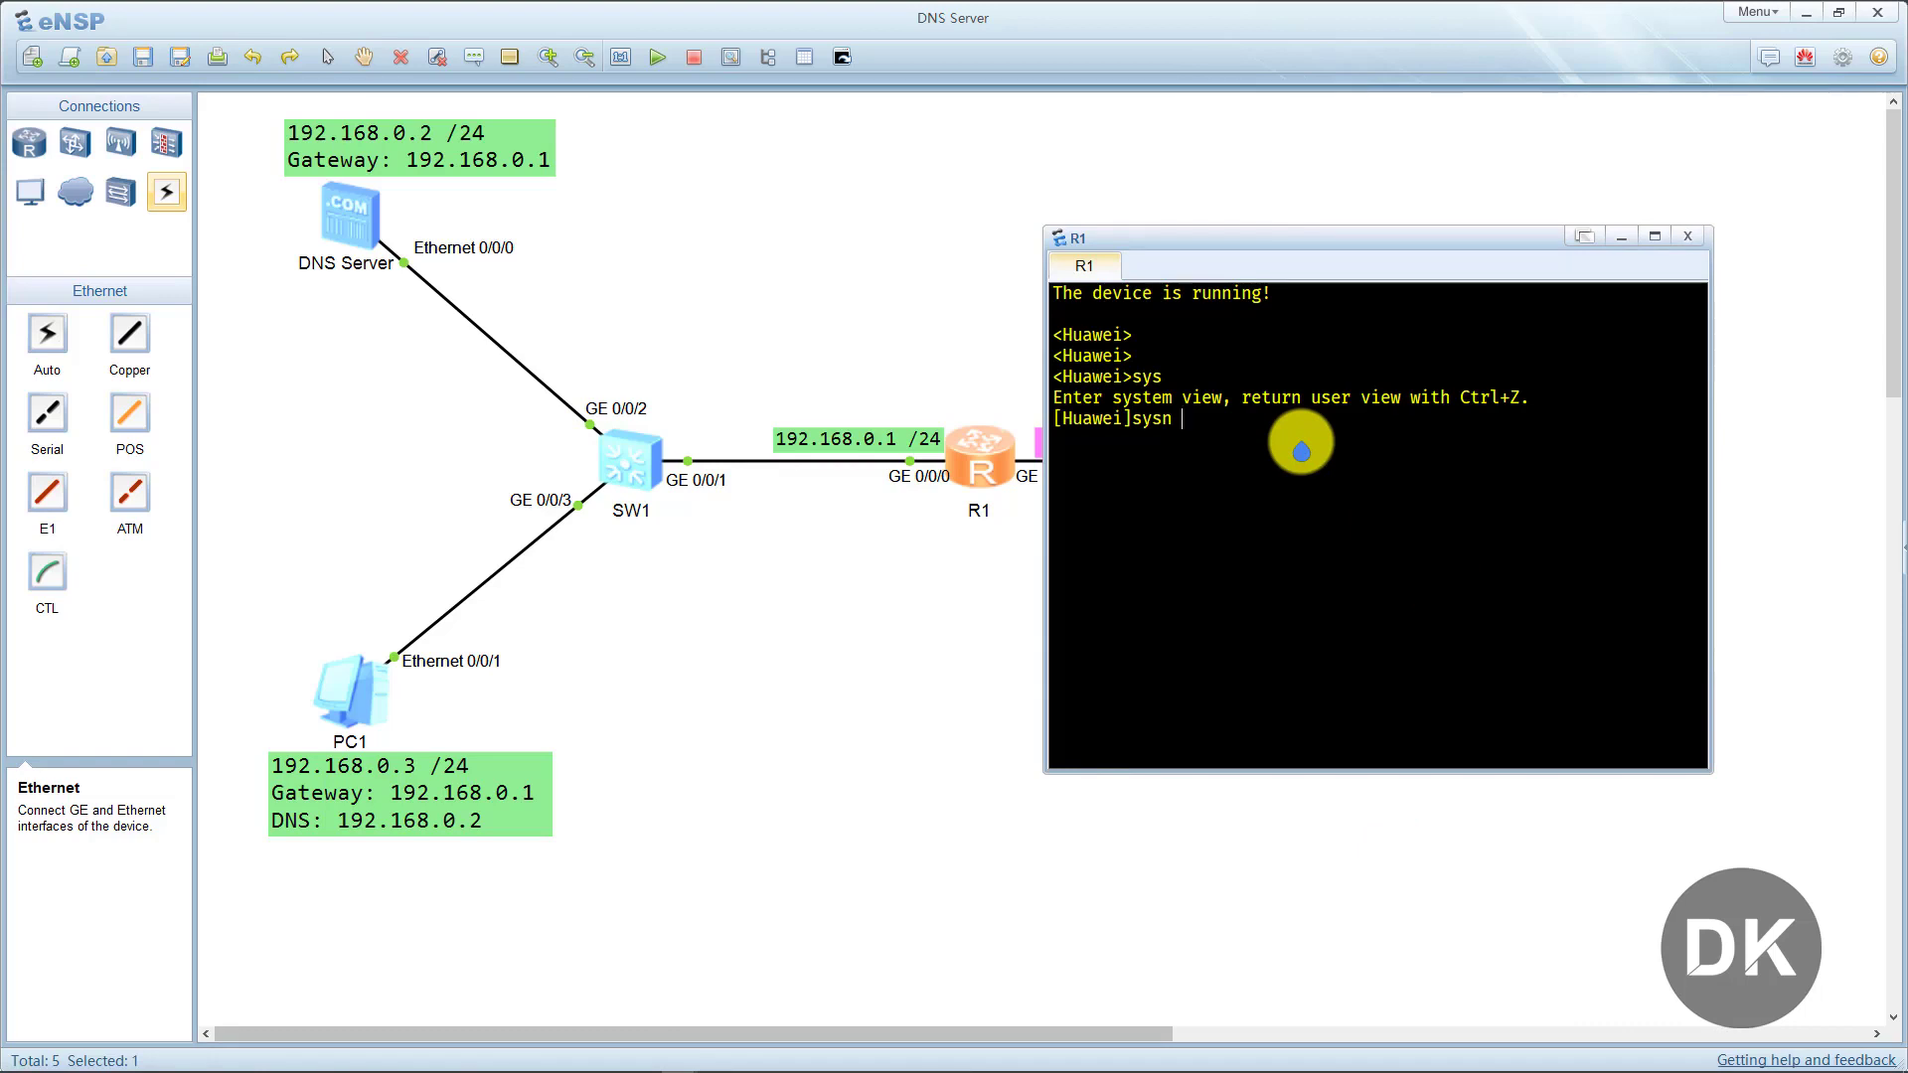
{"action": "type", "text": "R1"}
{"action": "key", "text": "Return"}
Assign 192.168.0.1 with a 24-bit mask to R1's interface g0/0/0 and return to system view.
{"action": "type", "text": "int g0/0/0"}
{"action": "key", "text": "Return"}
{"action": "type", "text": "ip add "}
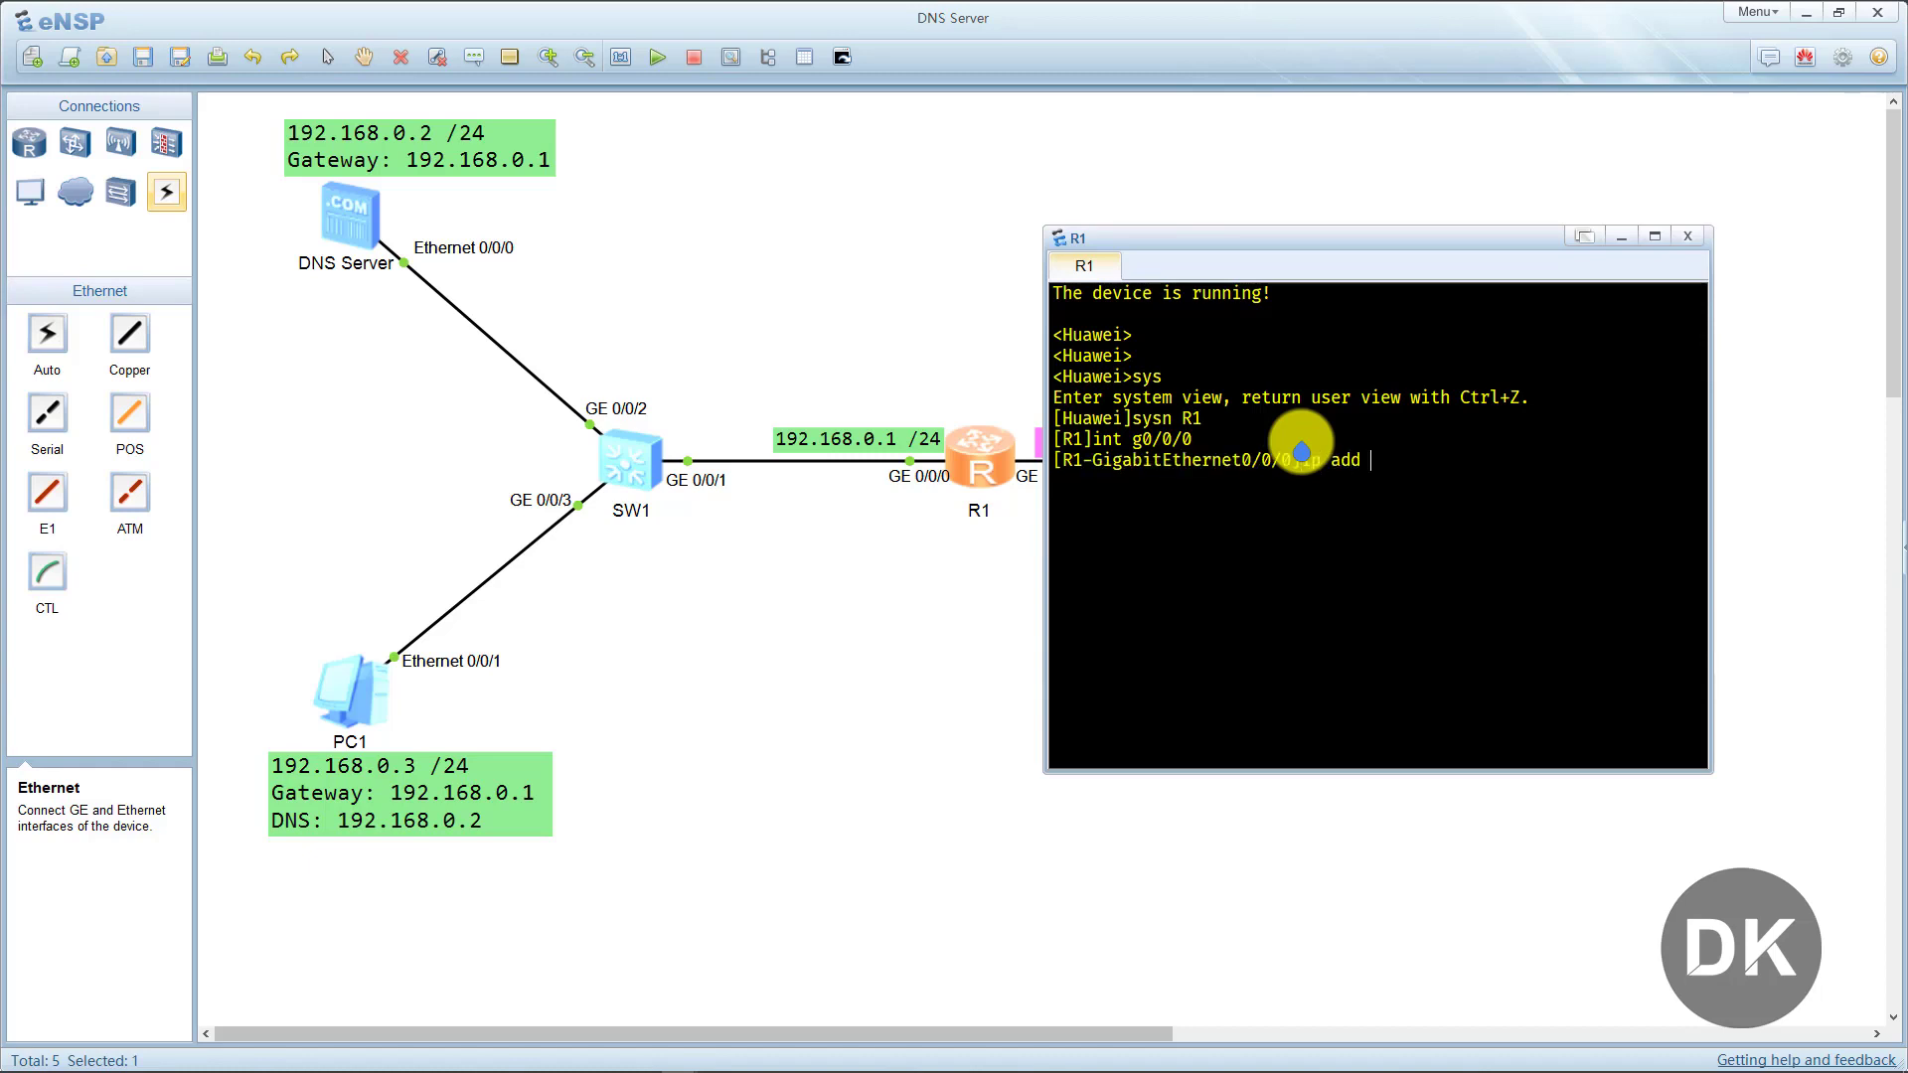
{"action": "type", "text": "192.168.0.1 24"}
{"action": "key", "text": "Return"}
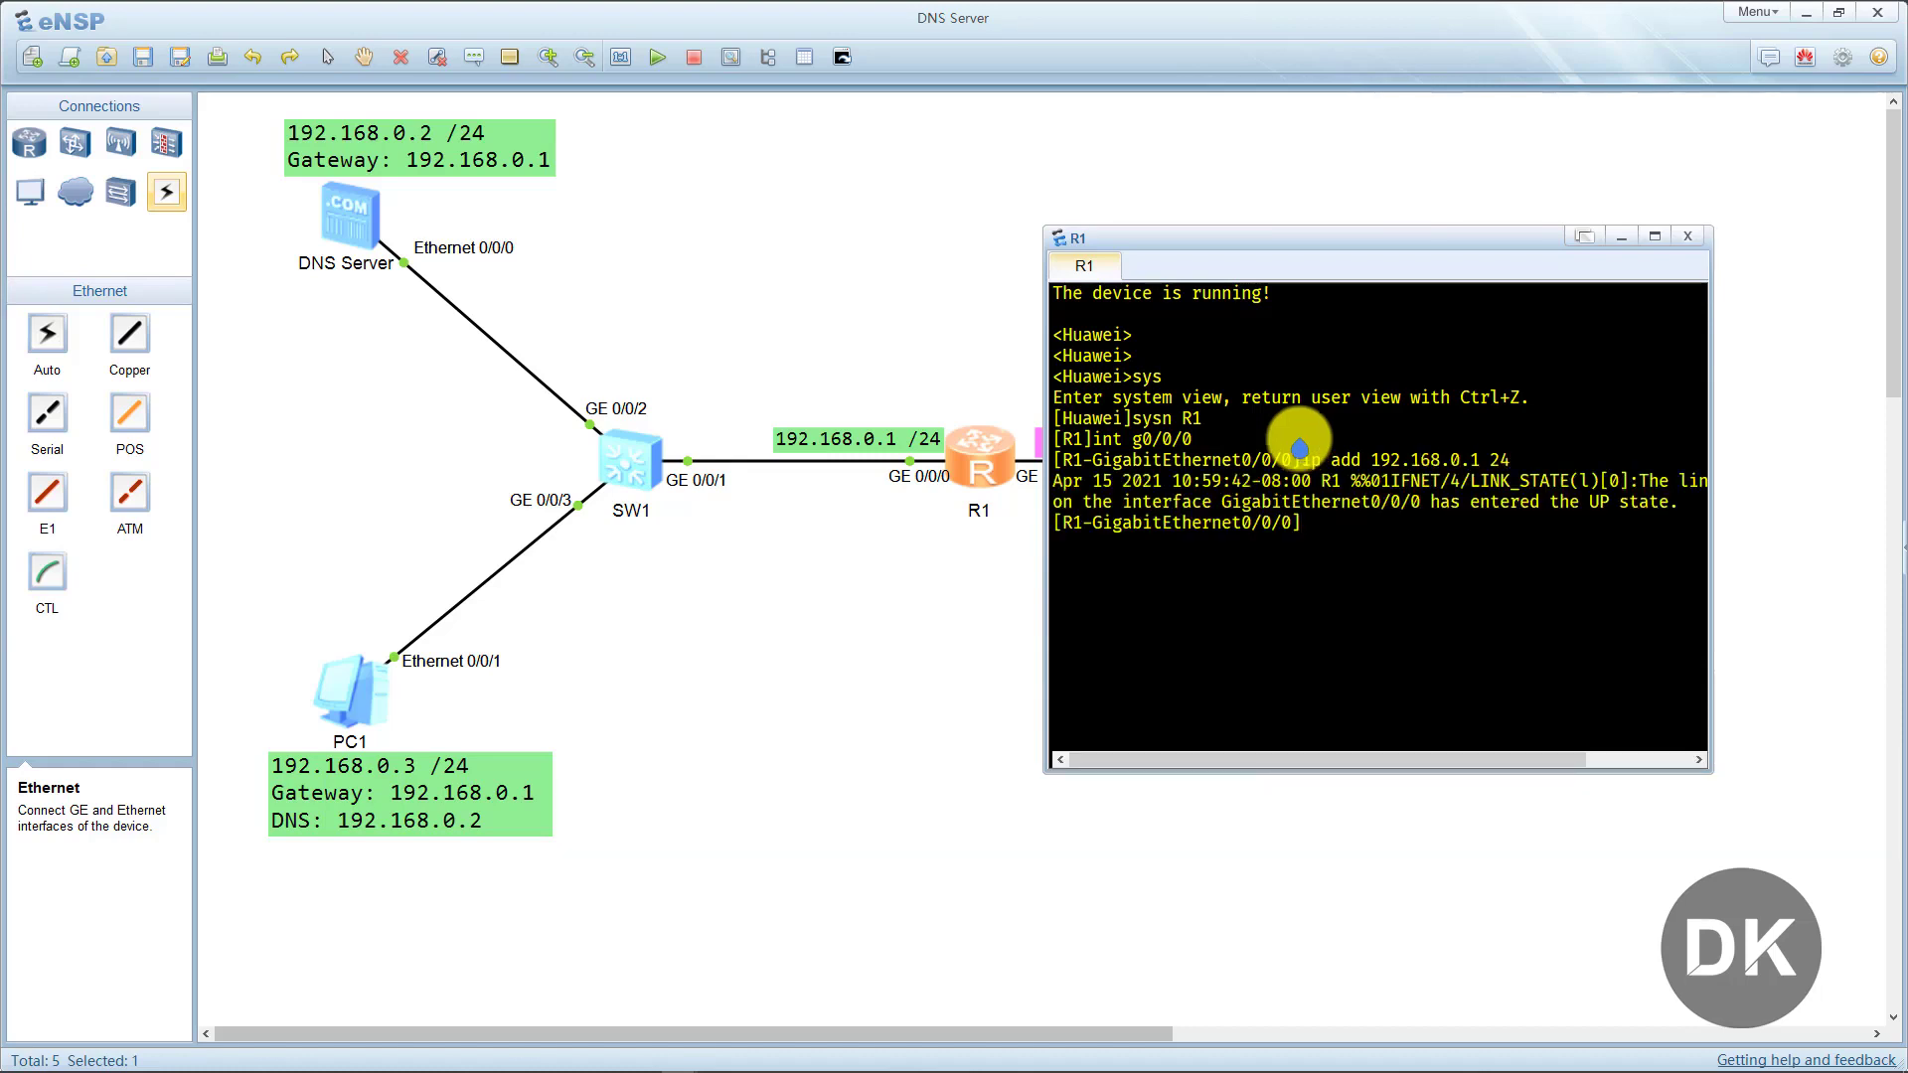
{"action": "type", "text": "q"}
{"action": "key", "text": "Return"}
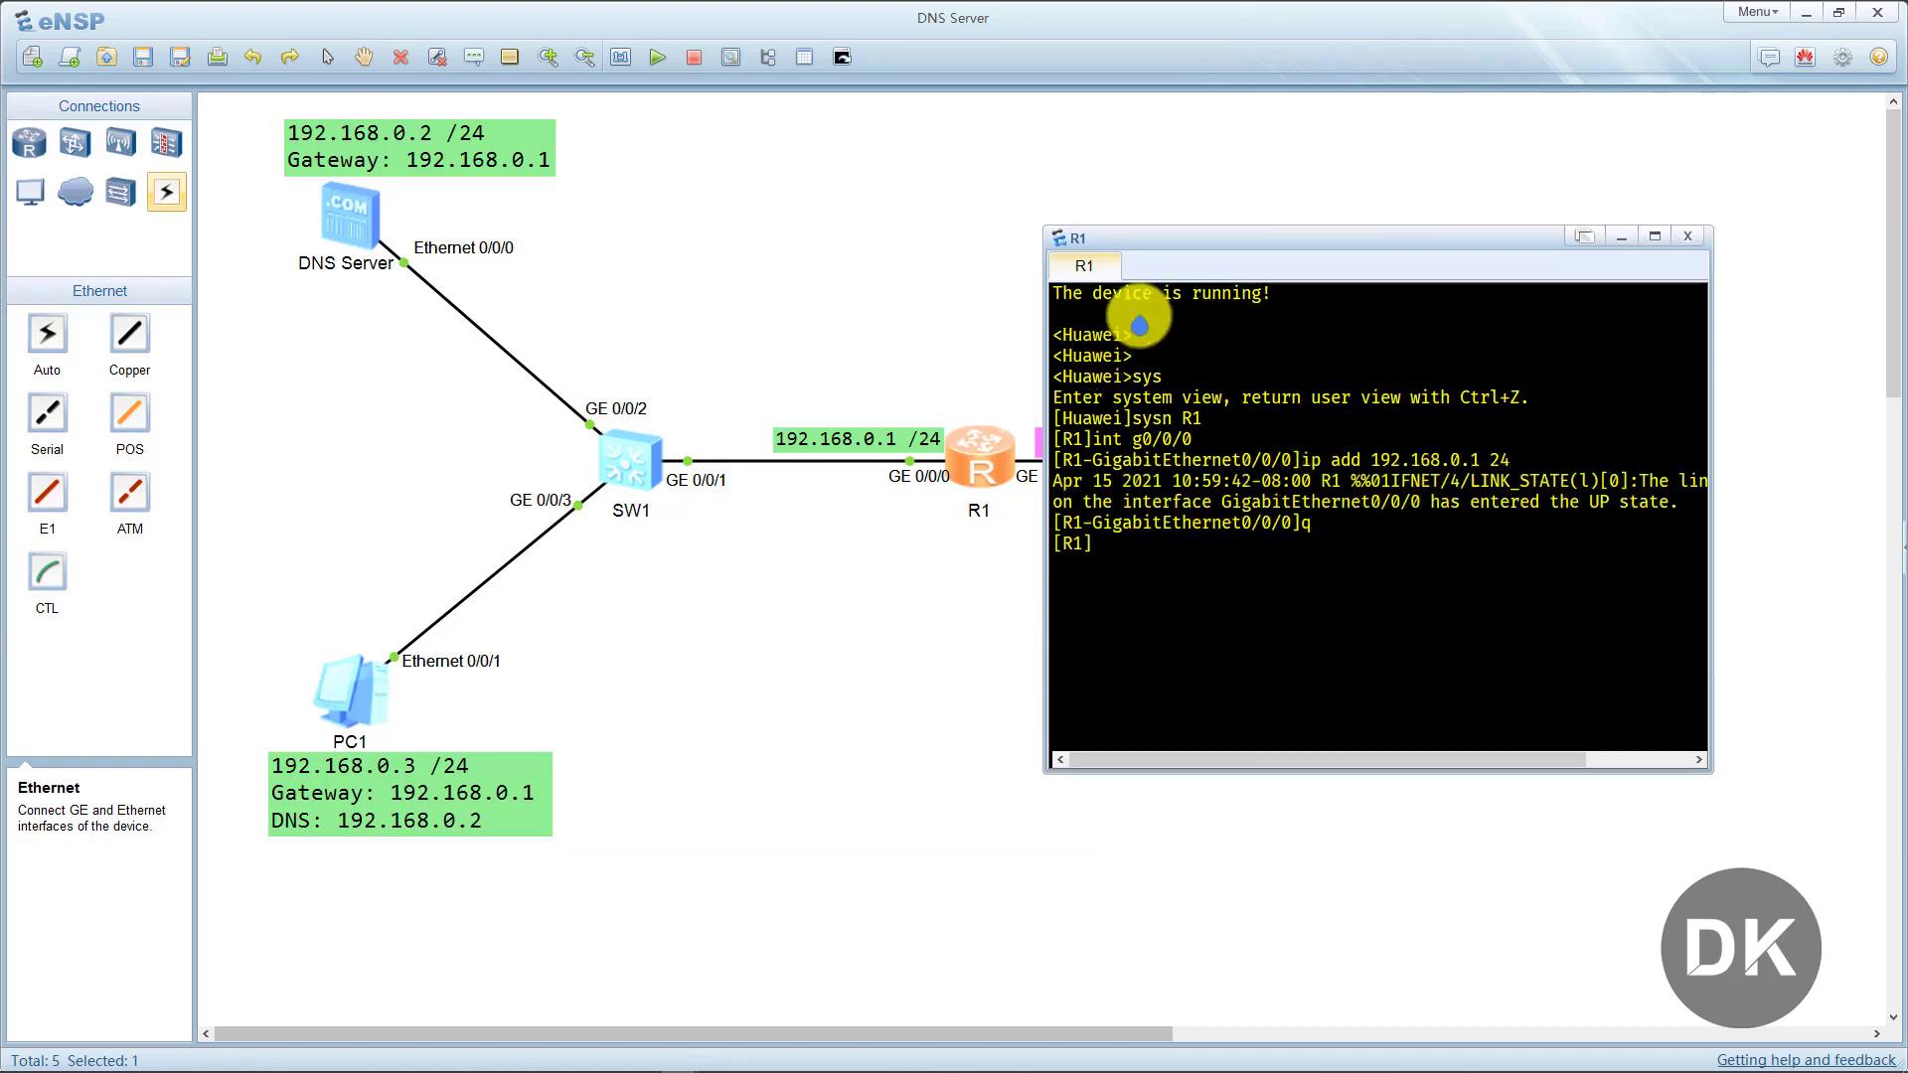
Reposition R1's console below the topology, assign 10.10.10.1 with a 24-bit mask to interface g0/0/1, and return to system view.
{"action": "left_click_drag", "start_coordinate": [1277, 236], "coordinate": [1000, 515]}
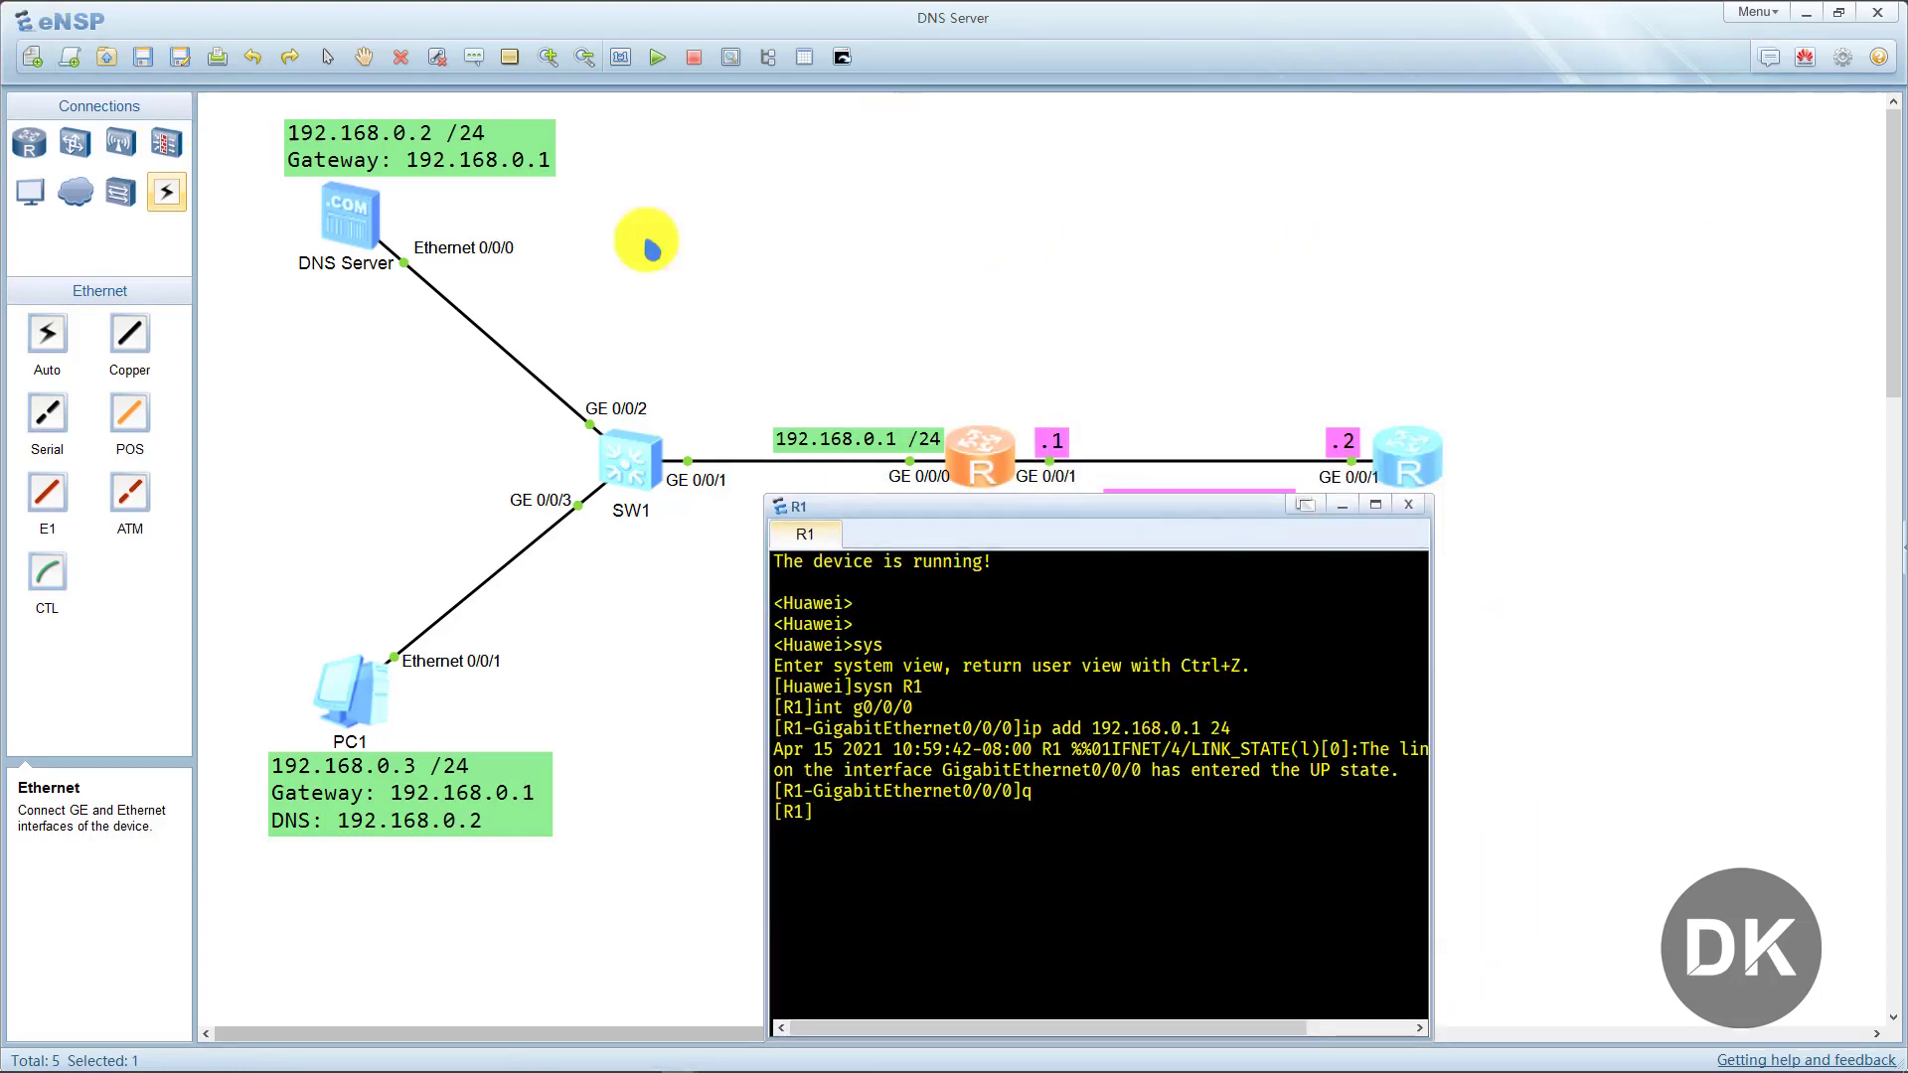
{"action": "left_click_drag", "start_coordinate": [1891, 213], "coordinate": [1898, 237]}
{"action": "scroll", "coordinate": [1891, 169], "scroll_direction": "up", "scroll_amount": 2}
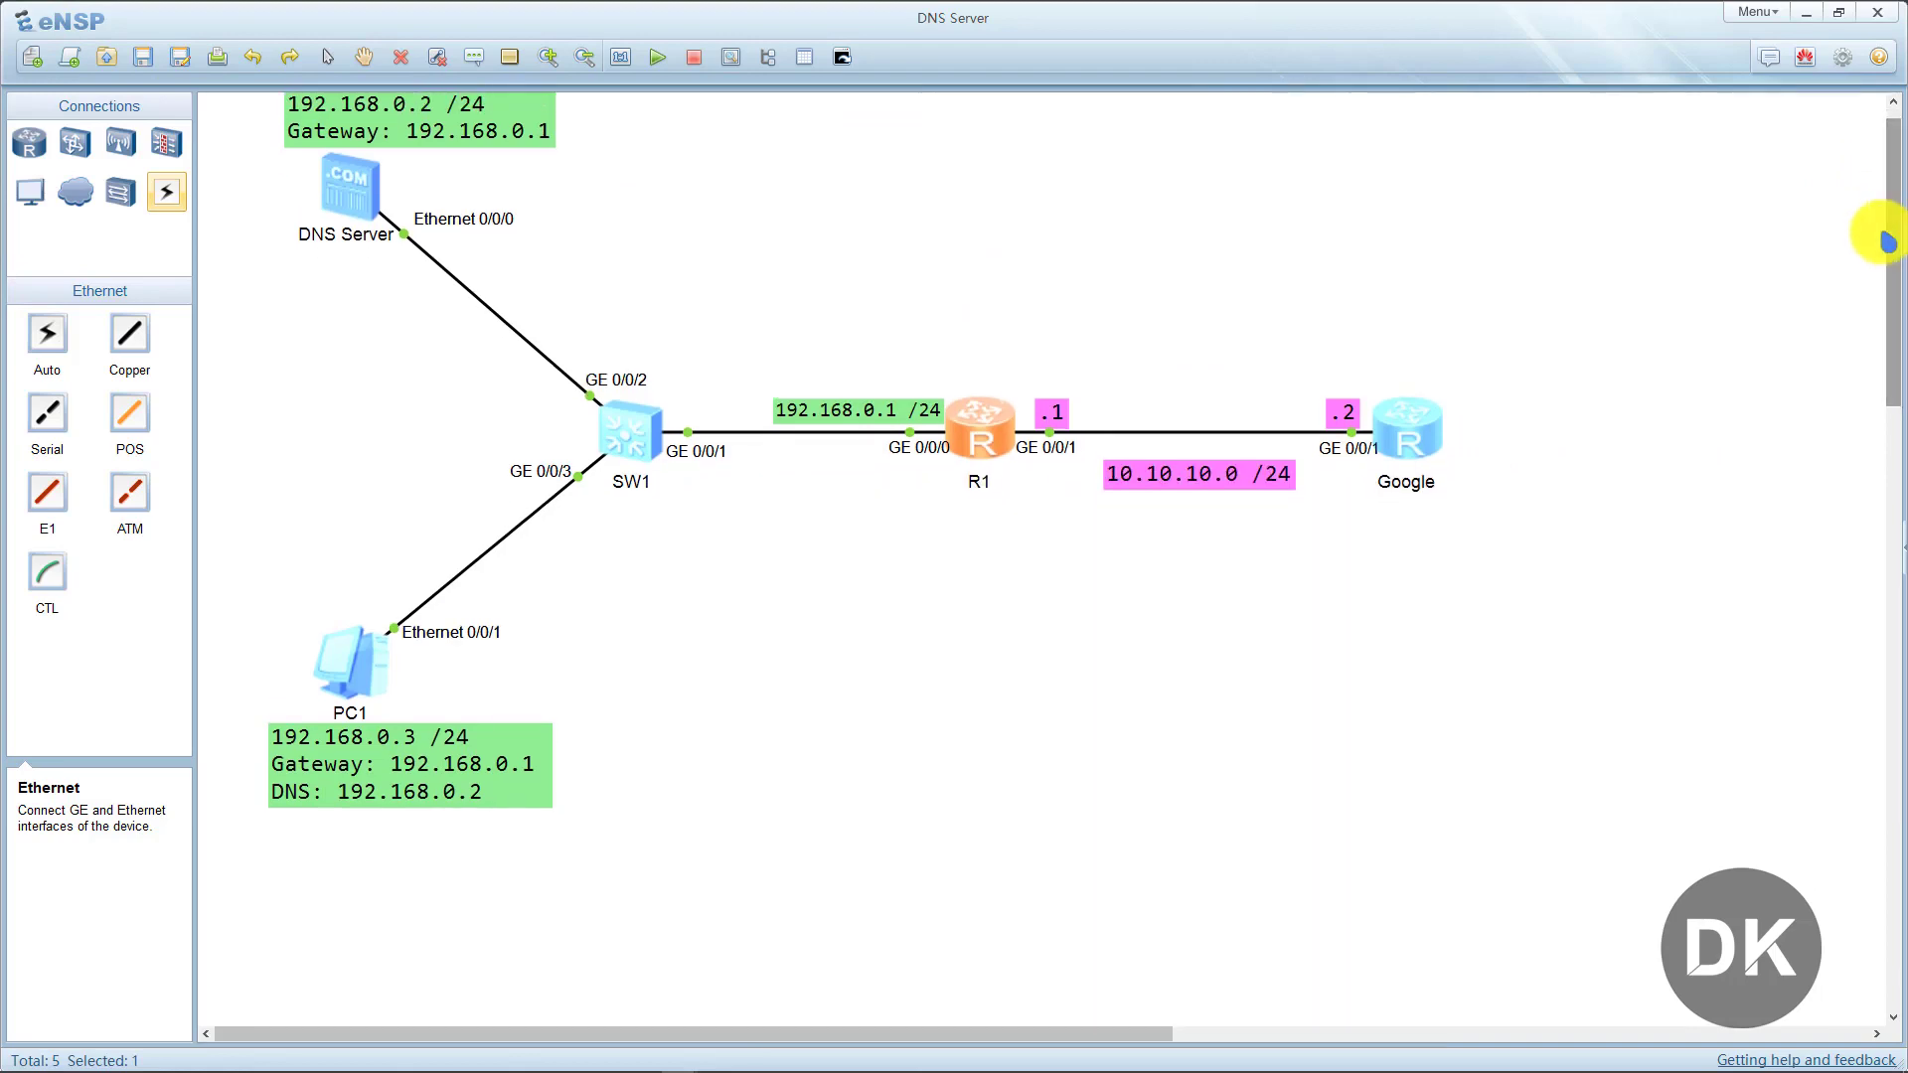
{"action": "double_click", "coordinate": [989, 430]}
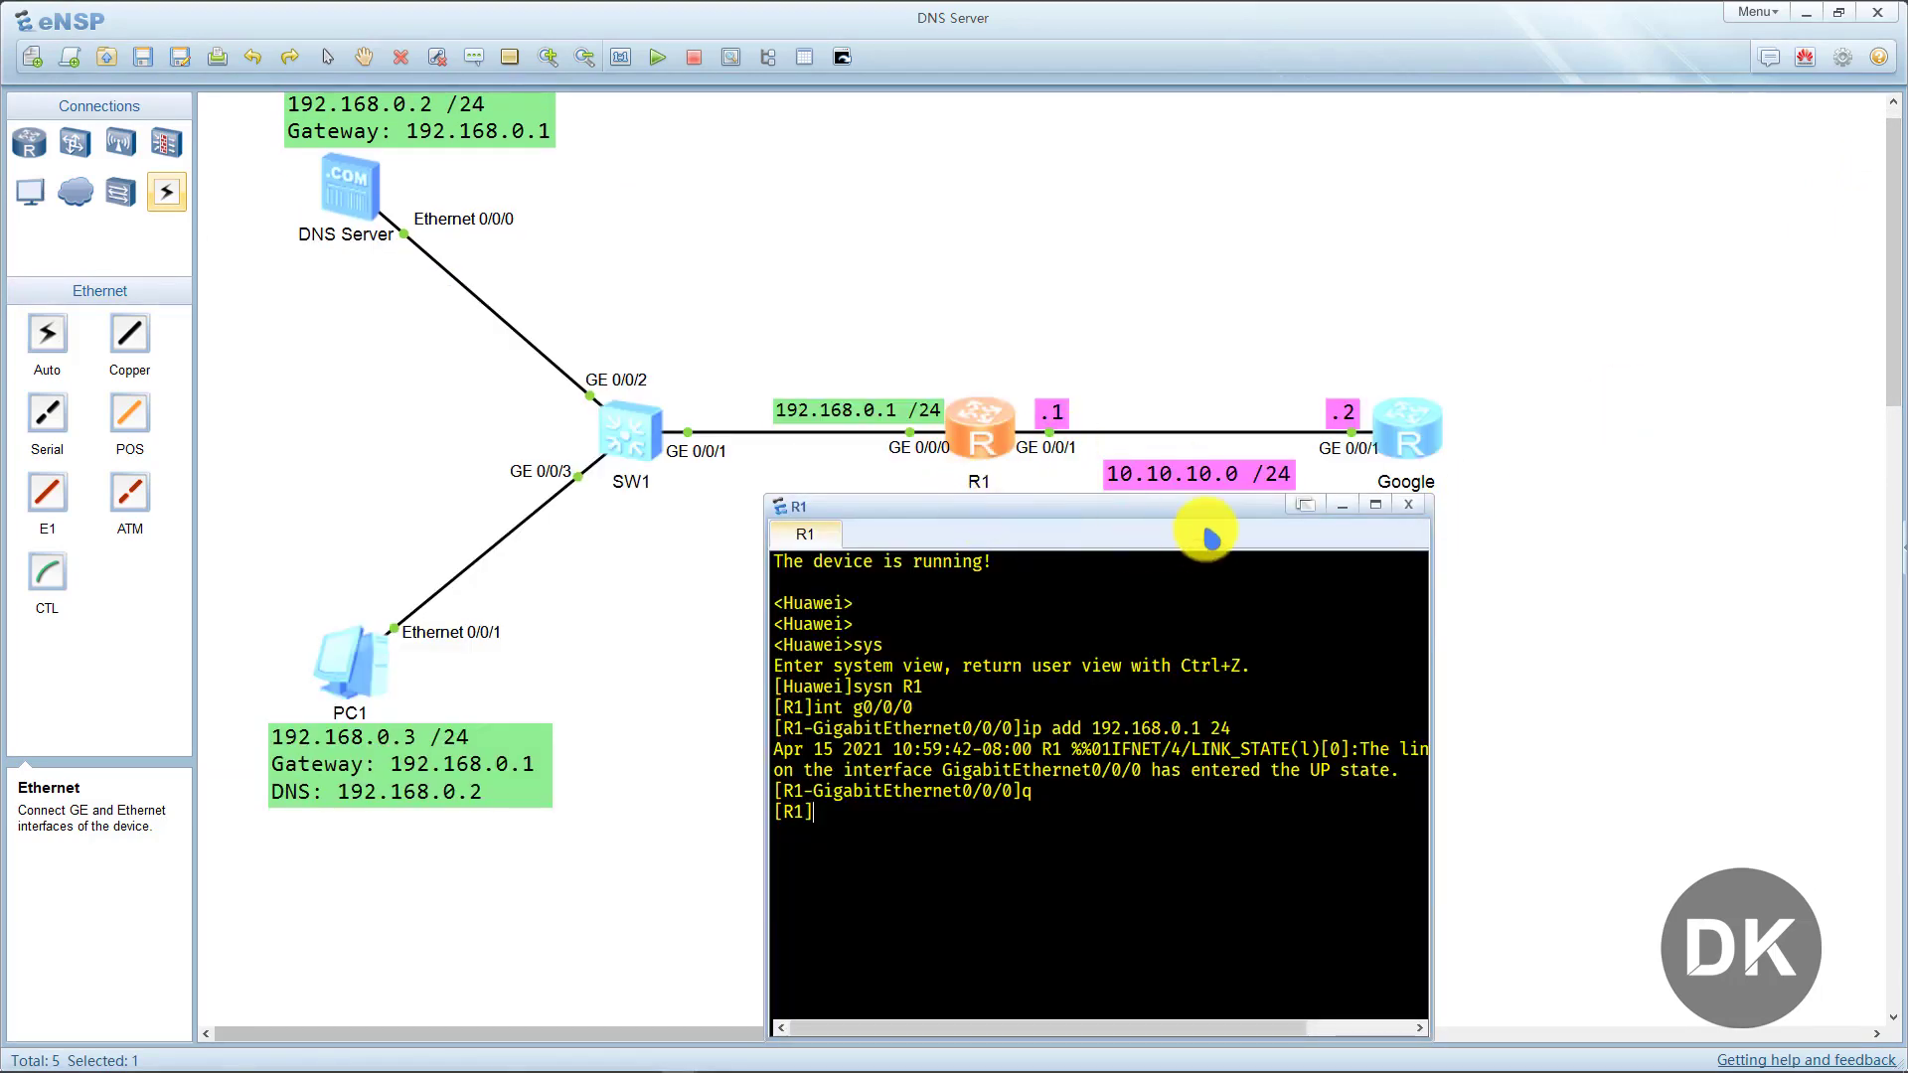
{"action": "type", "text": "int g"}
{"action": "type", "text": "0/0/1"}
{"action": "type", "text": "ip "}
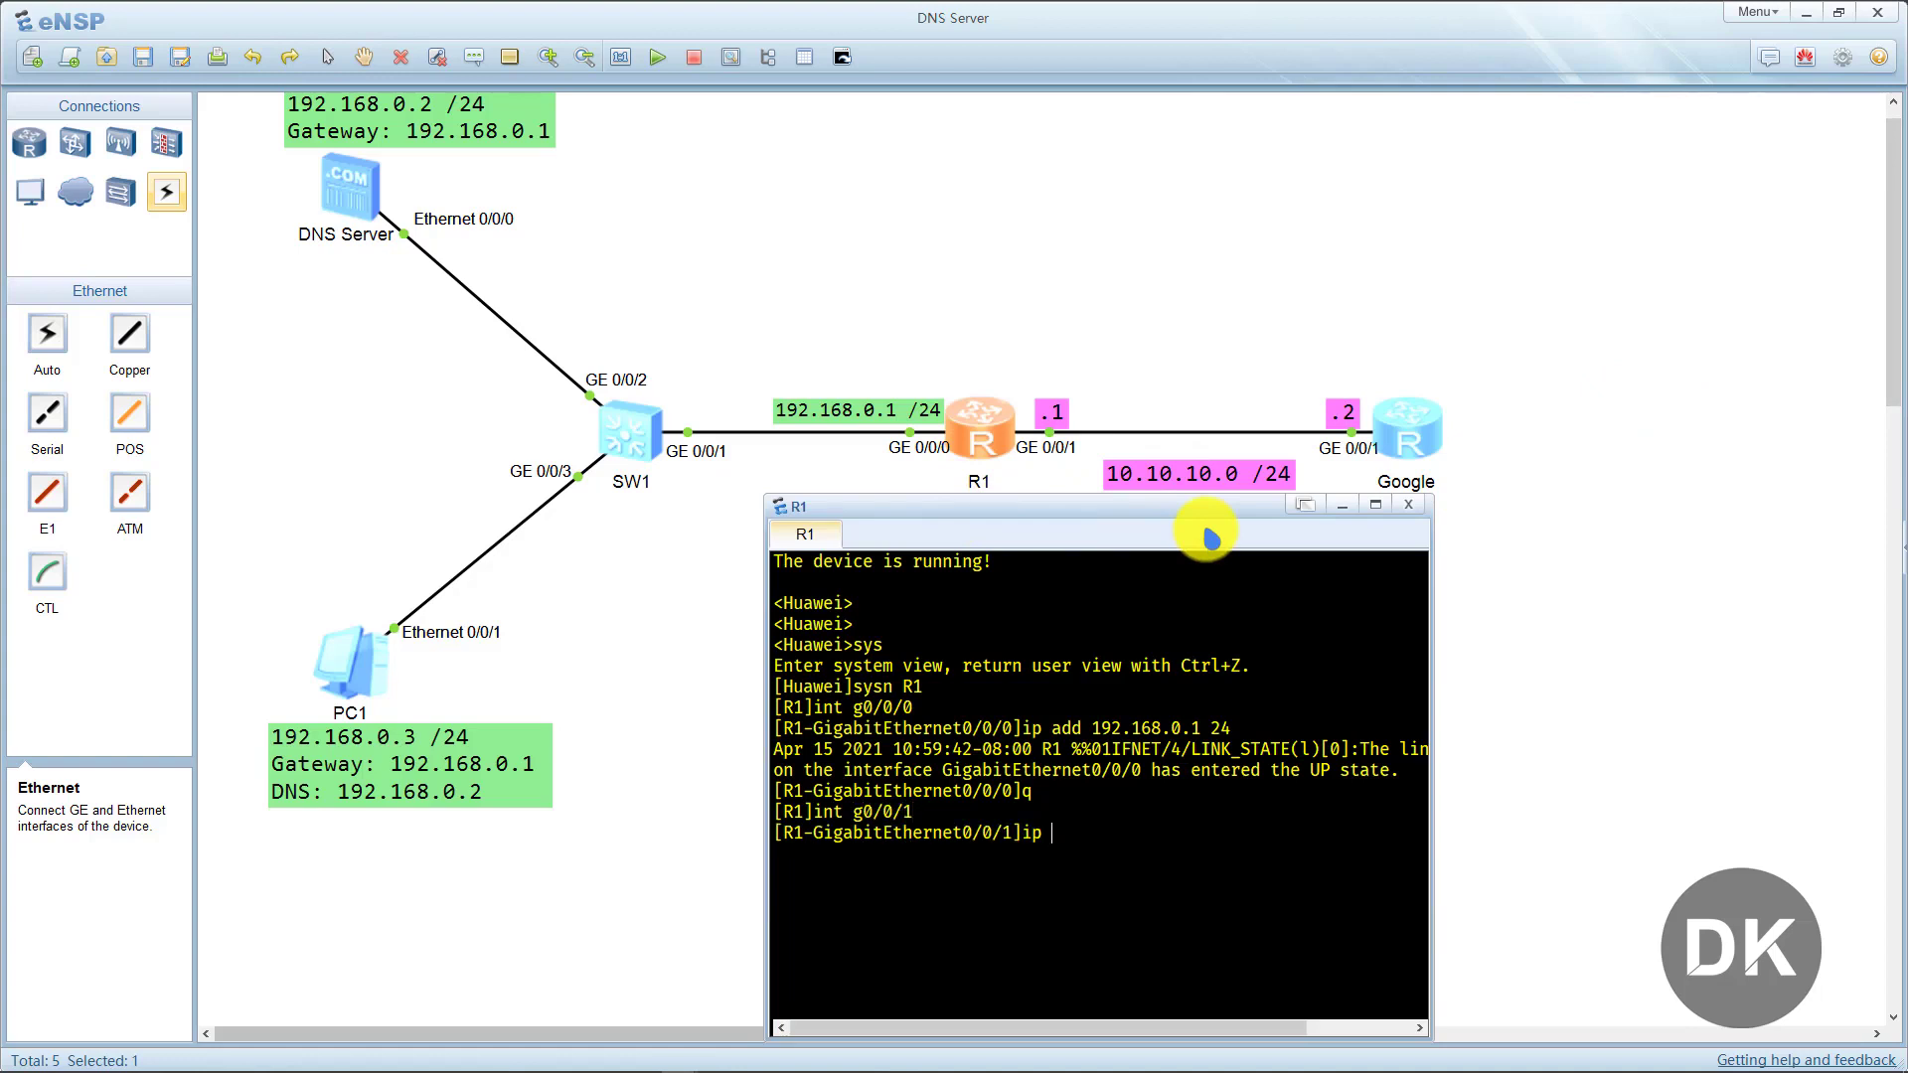
{"action": "type", "text": "add 10.10.10.1 24"}
{"action": "key", "text": "Return"}
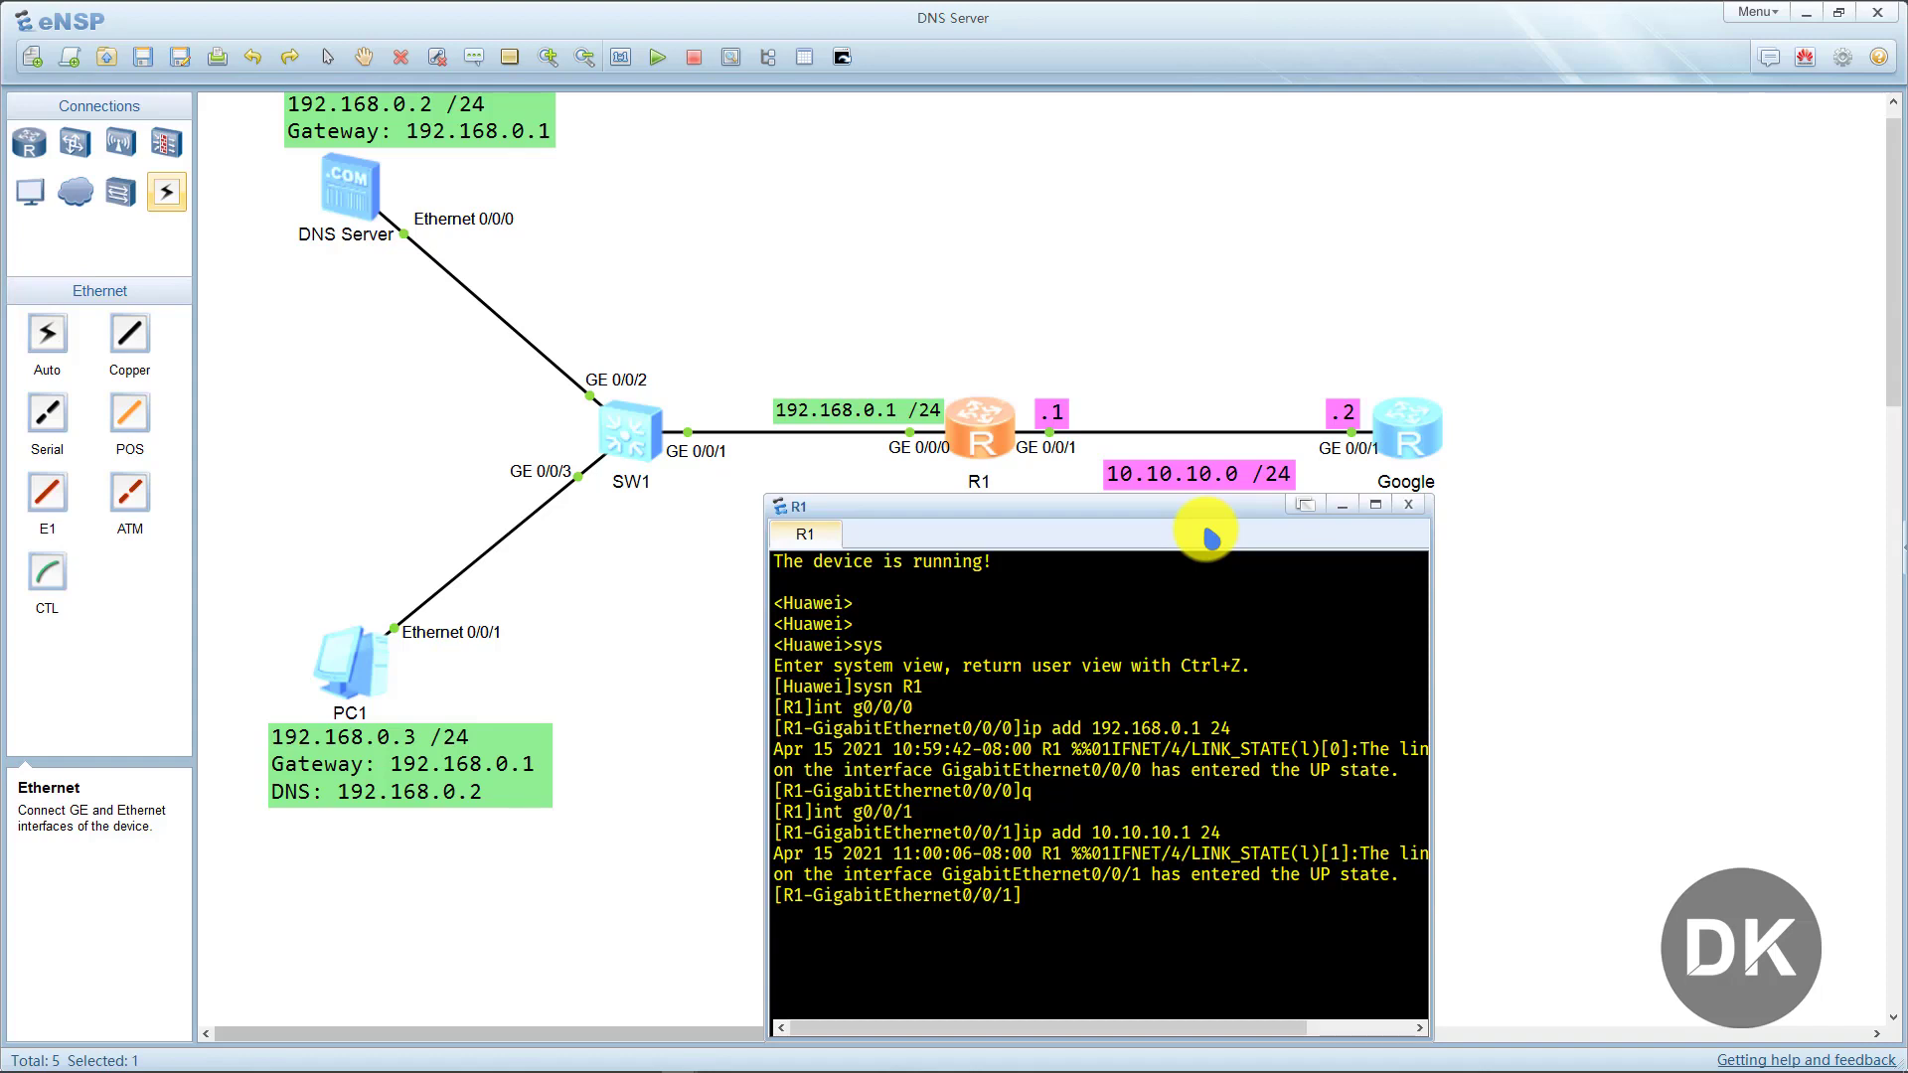
{"action": "type", "text": "q"}
{"action": "key", "text": "Return"}
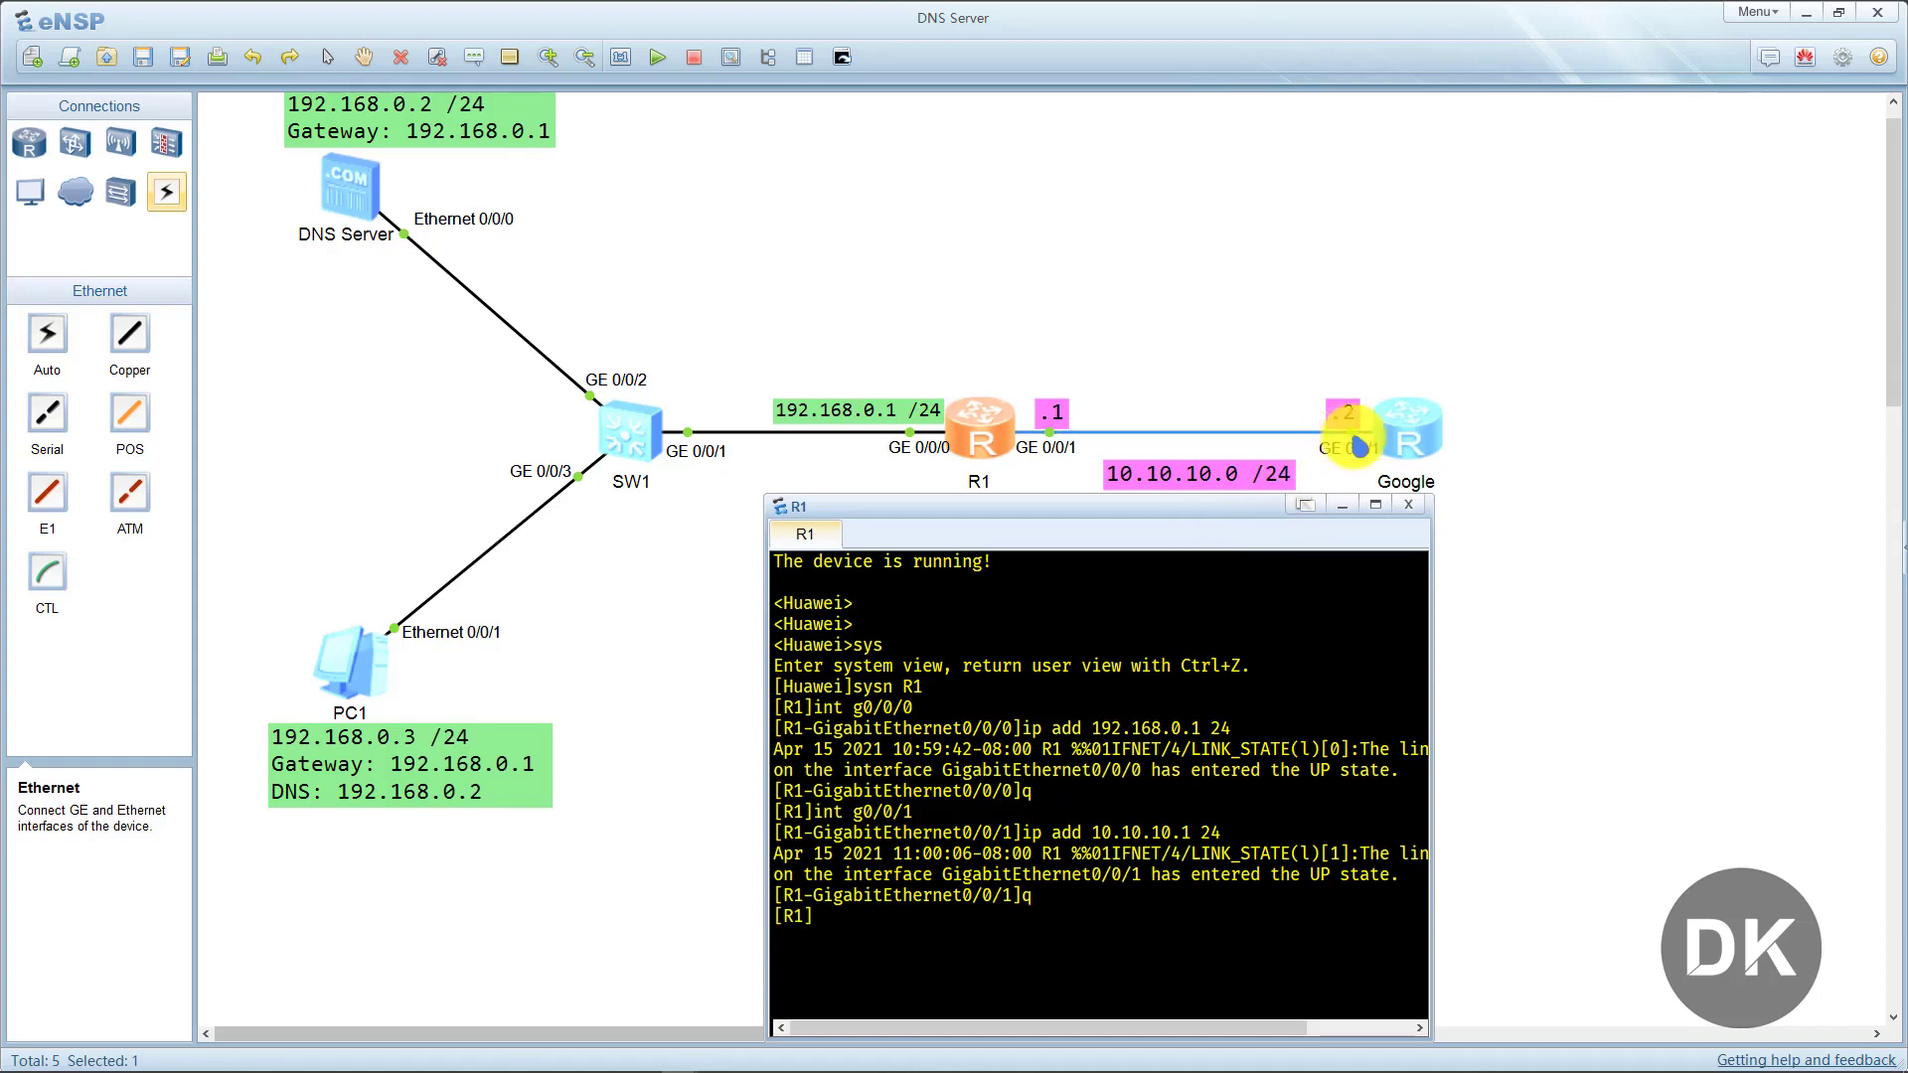
Open the Google router's console, enter system view and set its system name to Google.
{"action": "double_click", "coordinate": [1396, 428]}
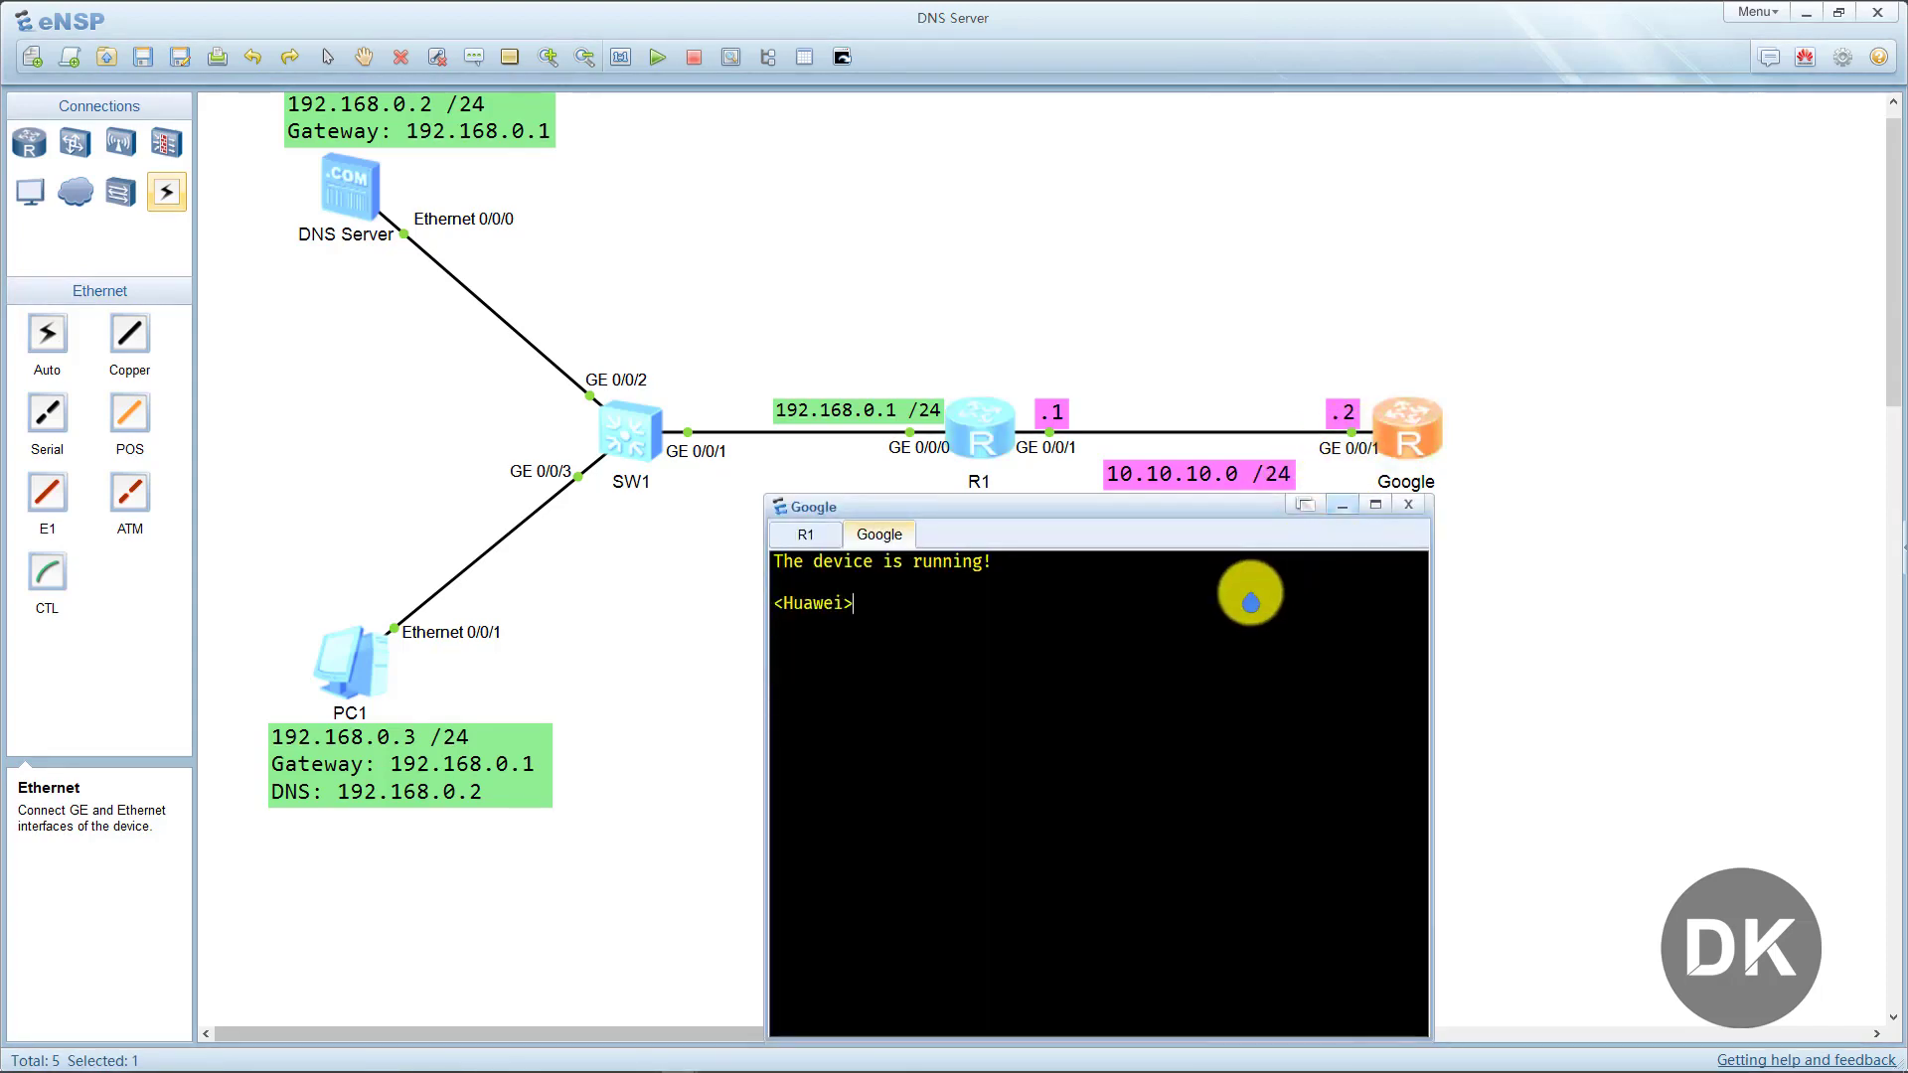
{"action": "type", "text": "sys"}
{"action": "key", "text": "Return"}
{"action": "type", "text": "sysn Google"}
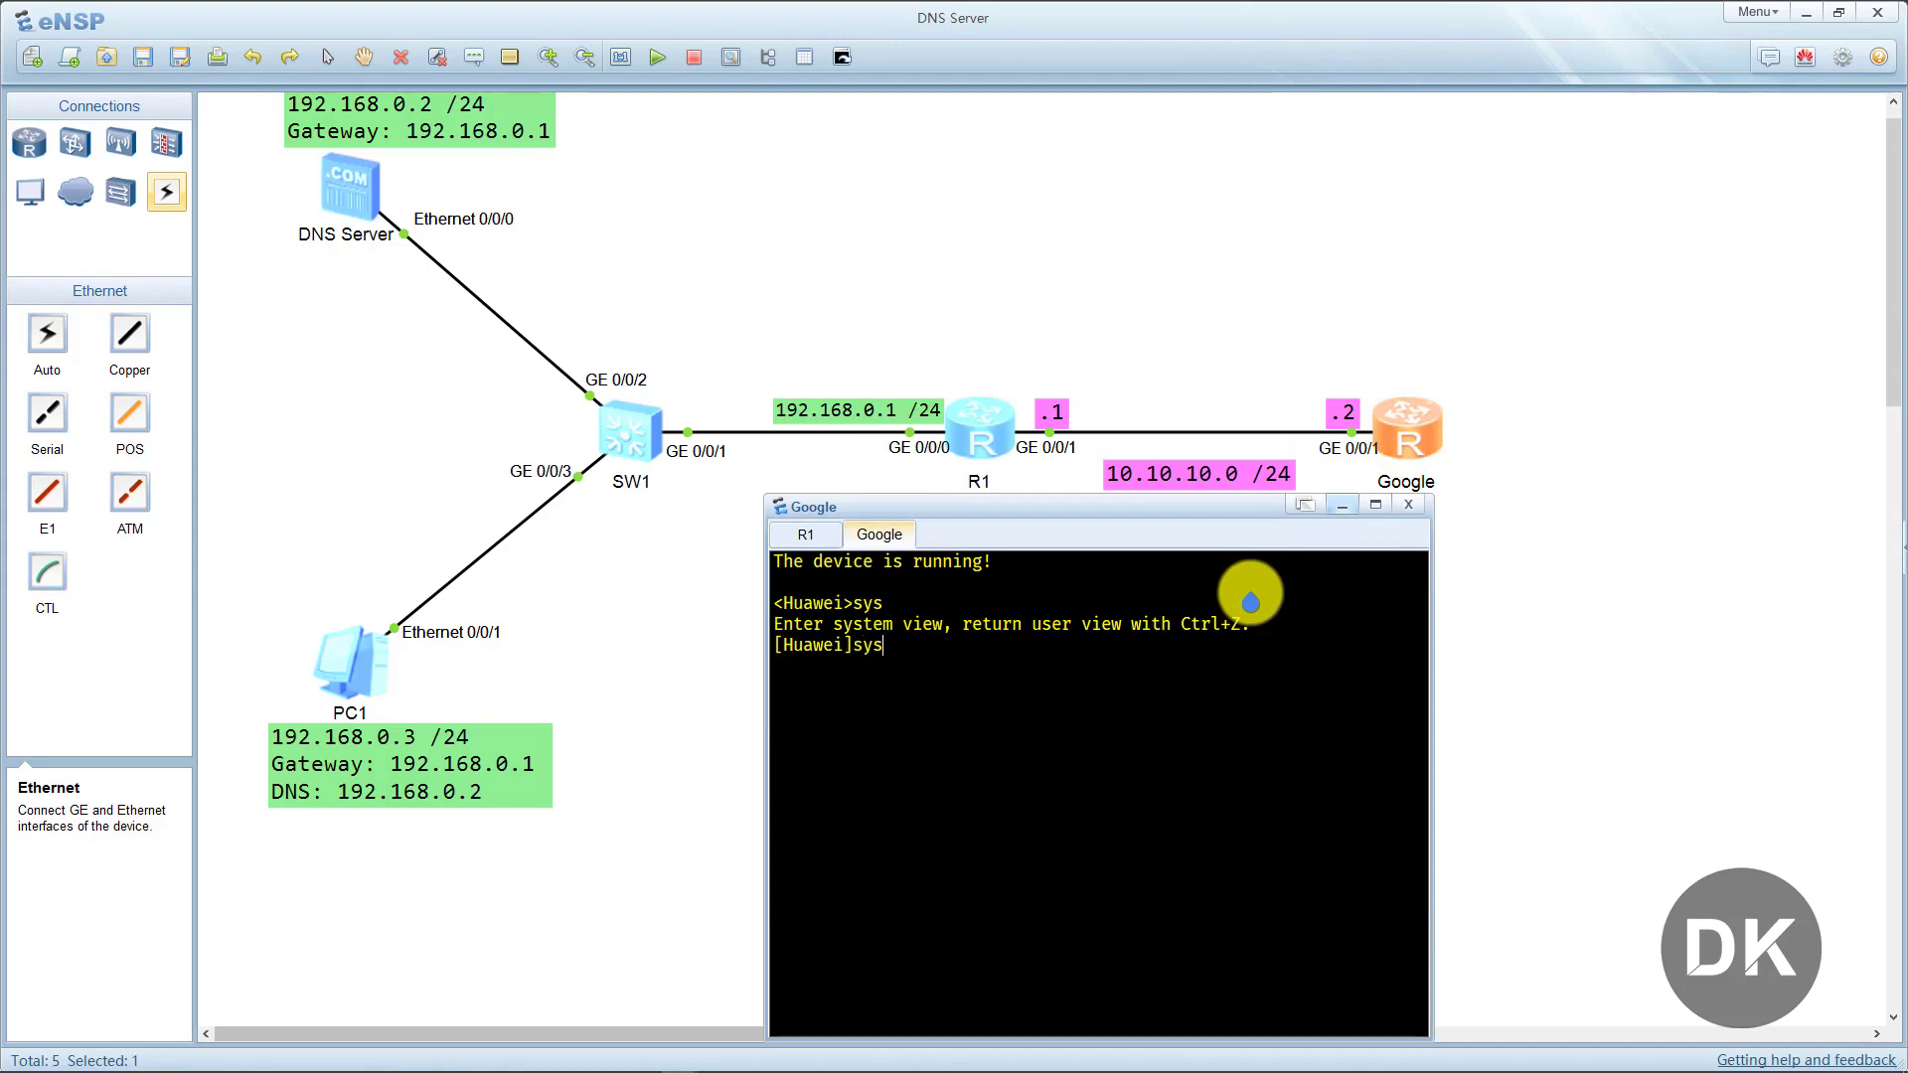
{"action": "key", "text": "Return"}
Assign 10.10.10.2 with a 24-bit mask to the Google router's interface g0/0/1, return to system view and minimise the console.
{"action": "type", "text": "sin"}
{"action": "key", "text": "BackSpace"}
{"action": "key", "text": "BackSpace"}
{"action": "key", "text": "BackSpace"}
{"action": "type", "text": "int g0/0/"}
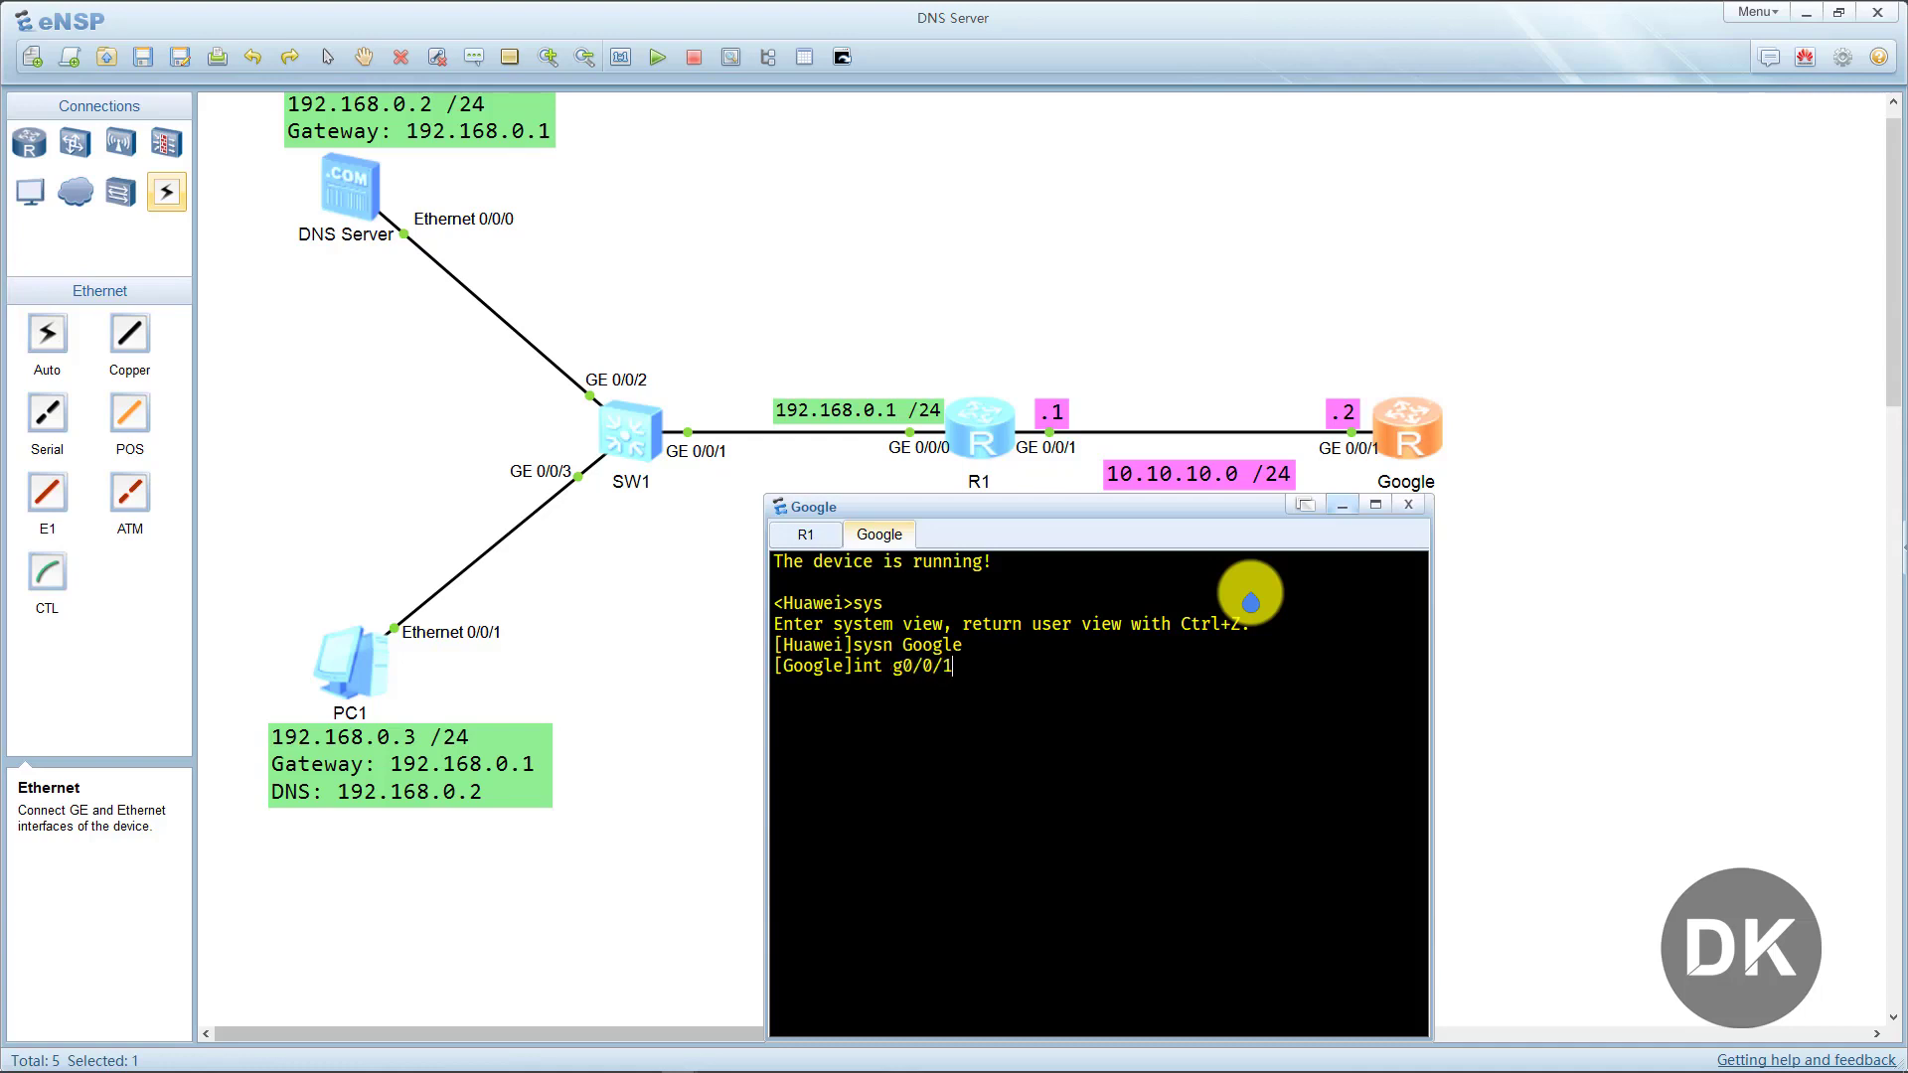
{"action": "type", "text": "1"}
{"action": "key", "text": "Return"}
{"action": "type", "text": "ip add "}
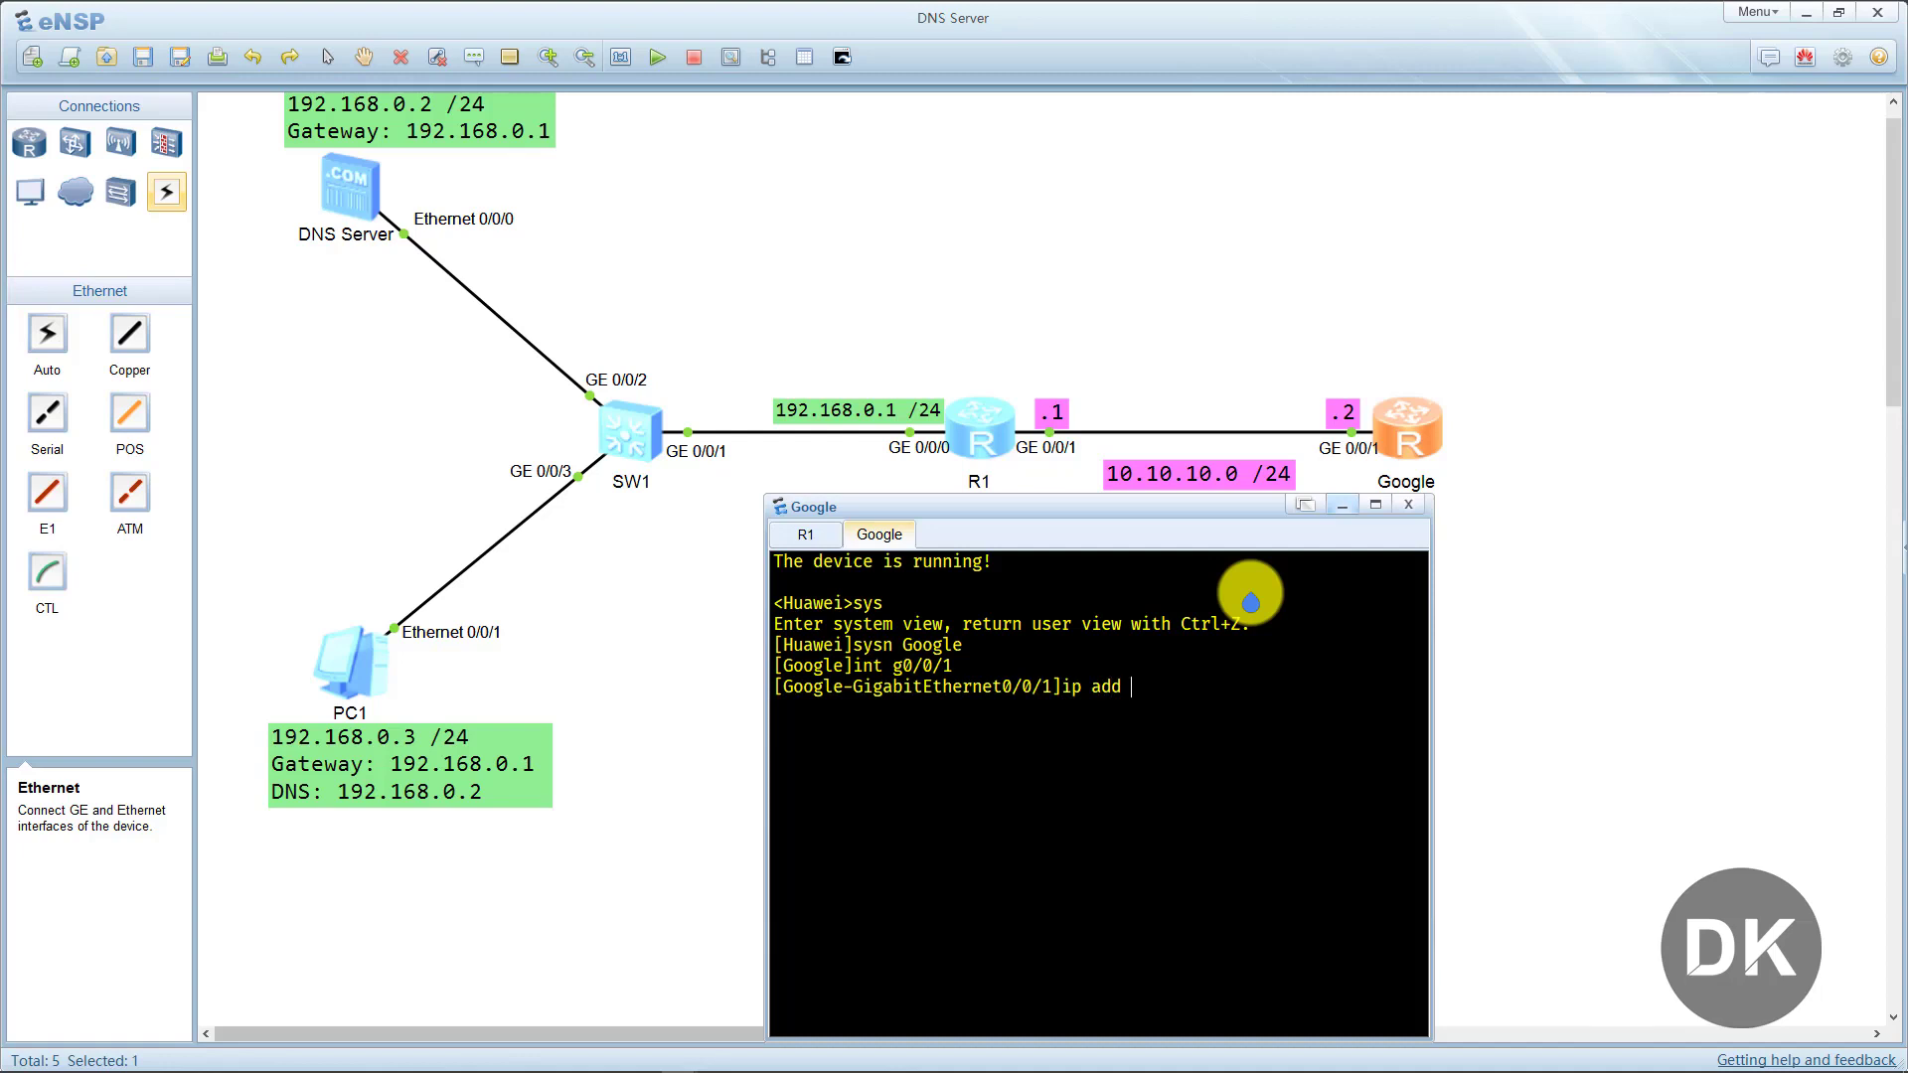
{"action": "type", "text": "10.10.10.2 24"}
{"action": "key", "text": "Return"}
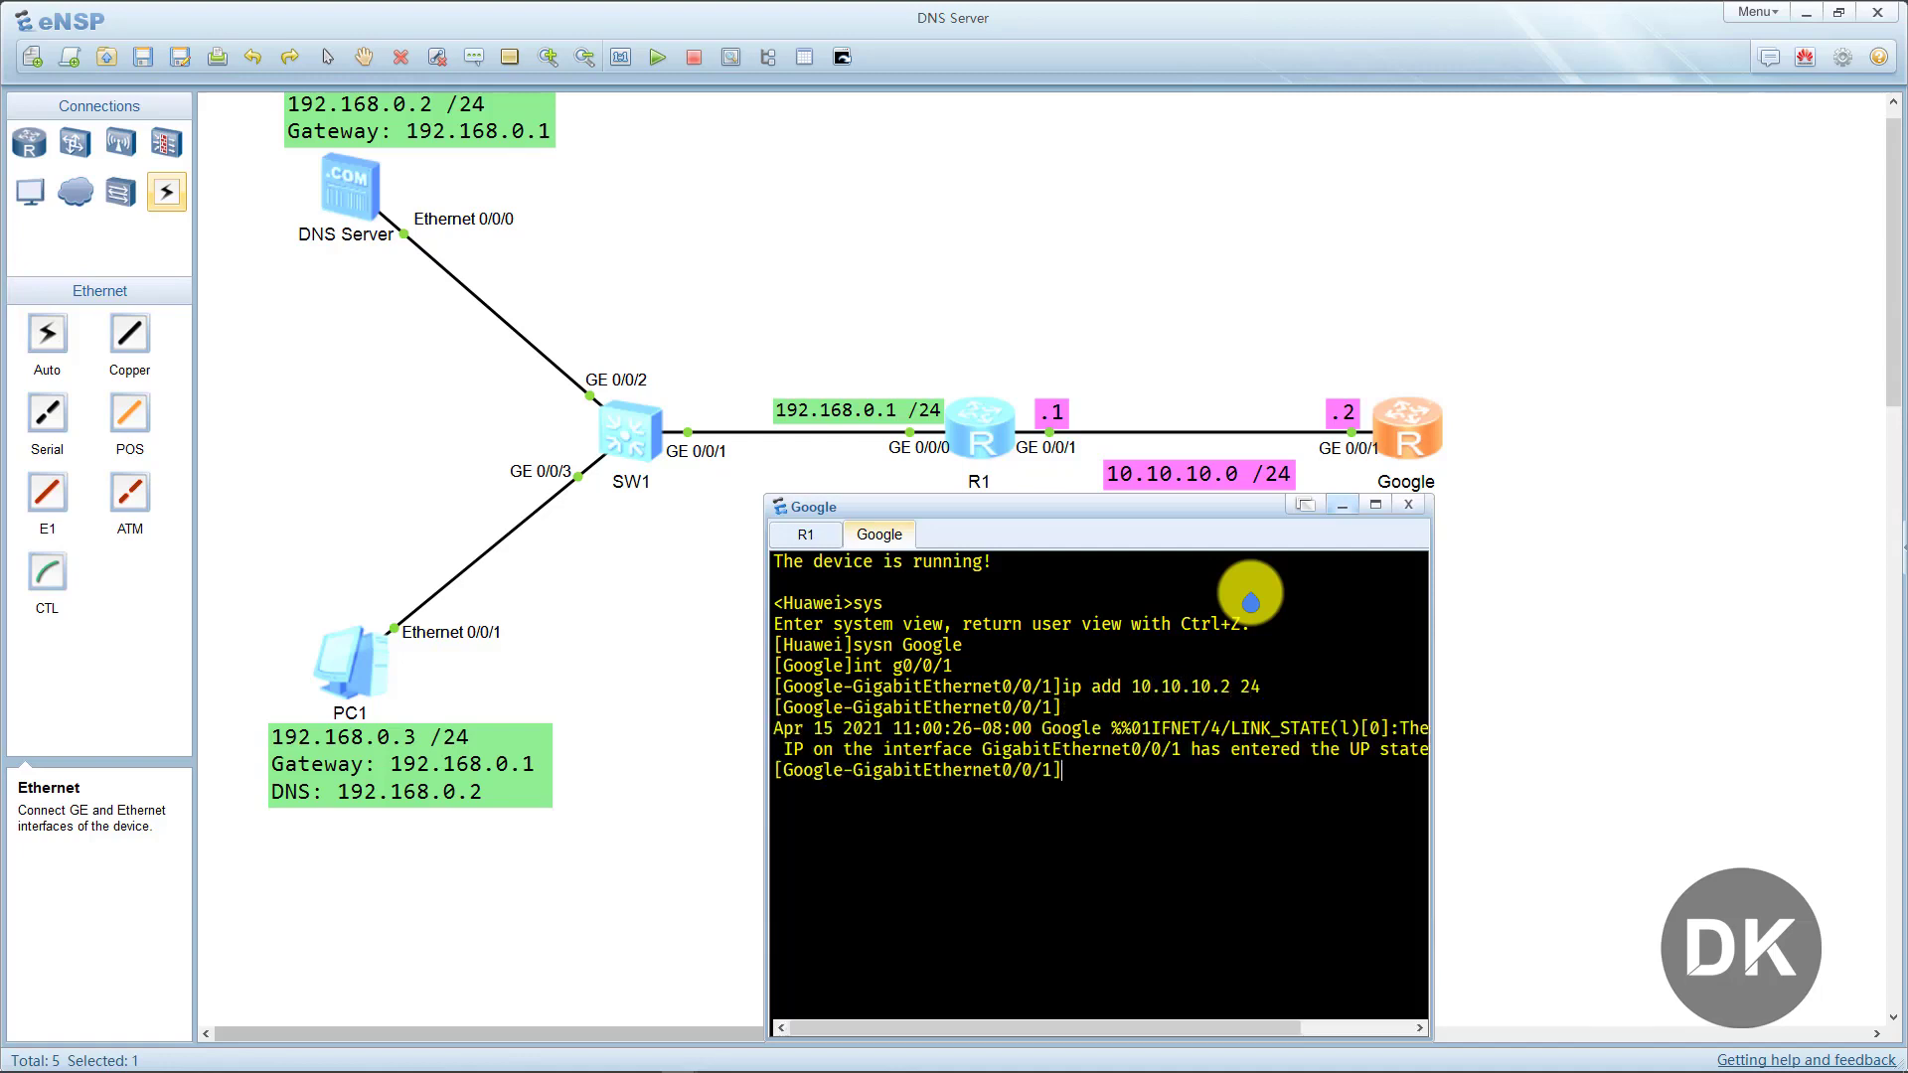
{"action": "type", "text": "q"}
{"action": "key", "text": "Return"}
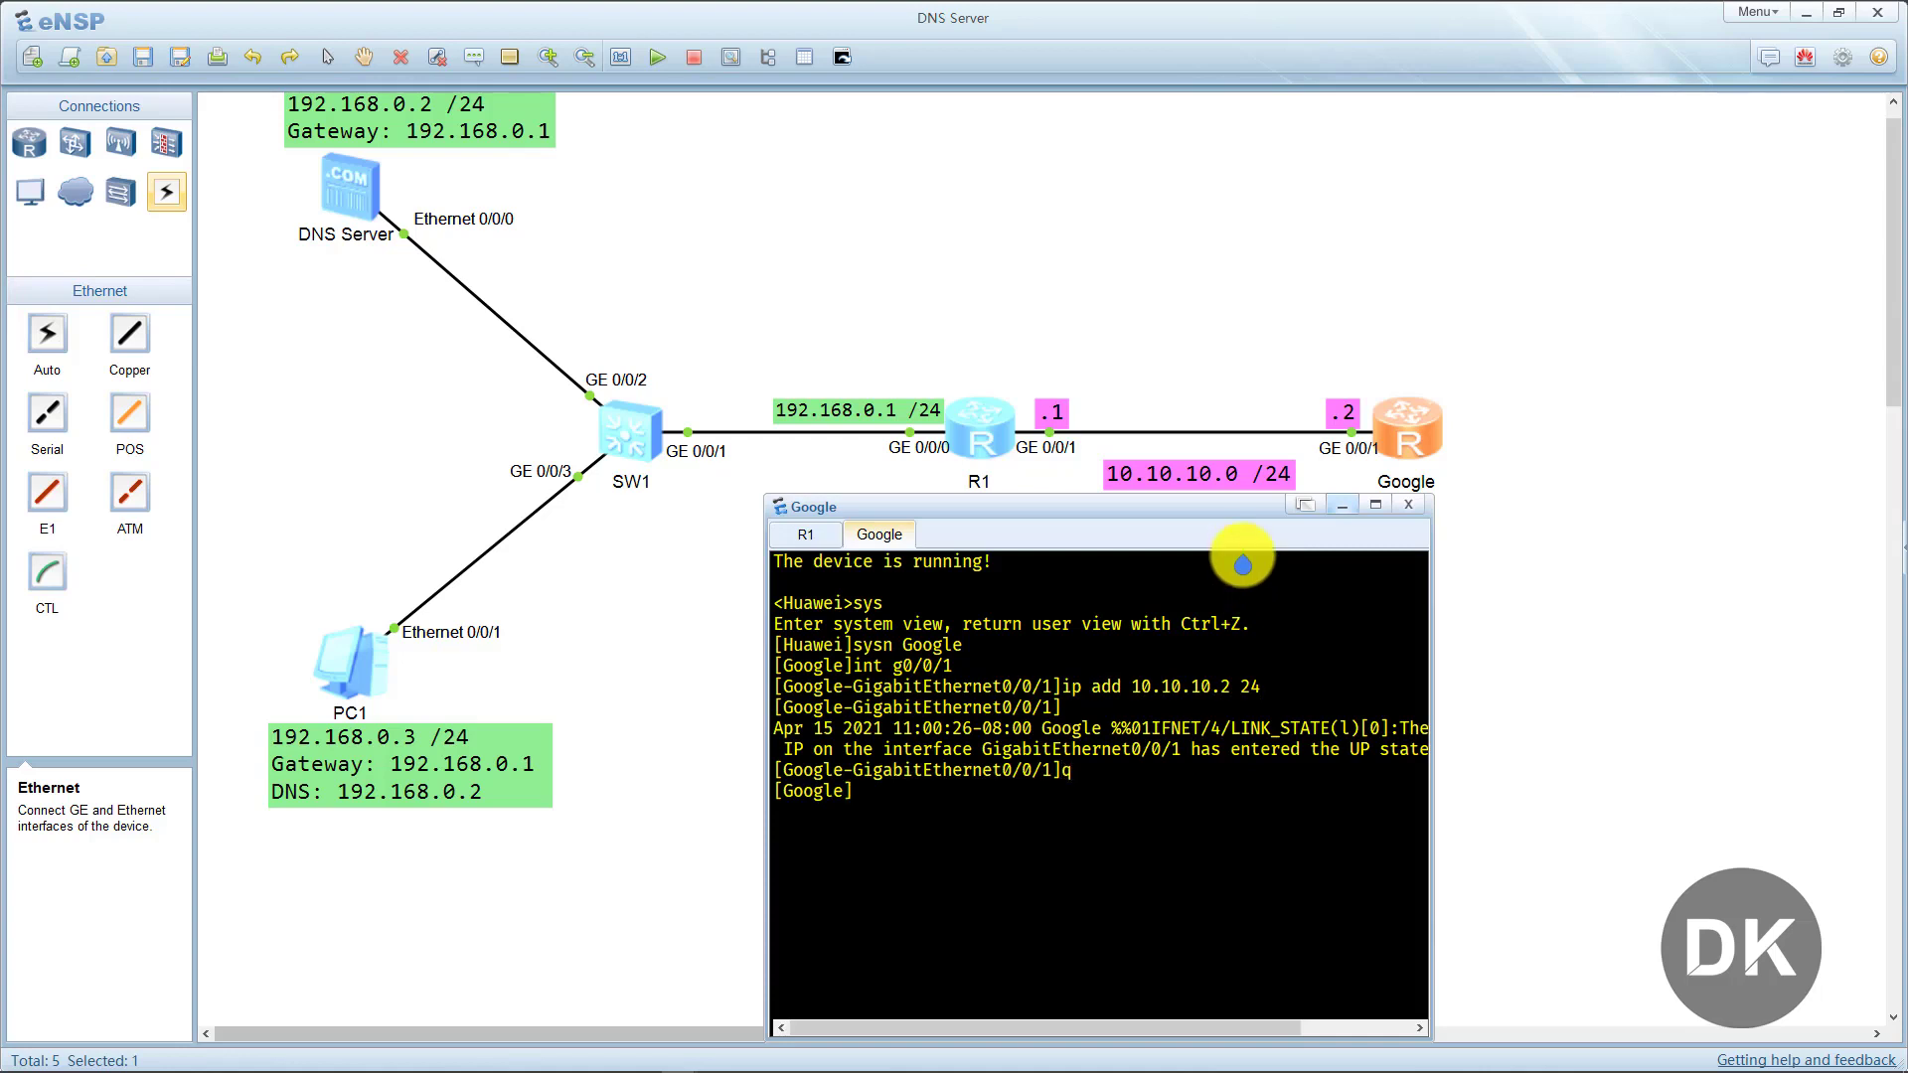
{"action": "left_click", "coordinate": [1349, 504]}
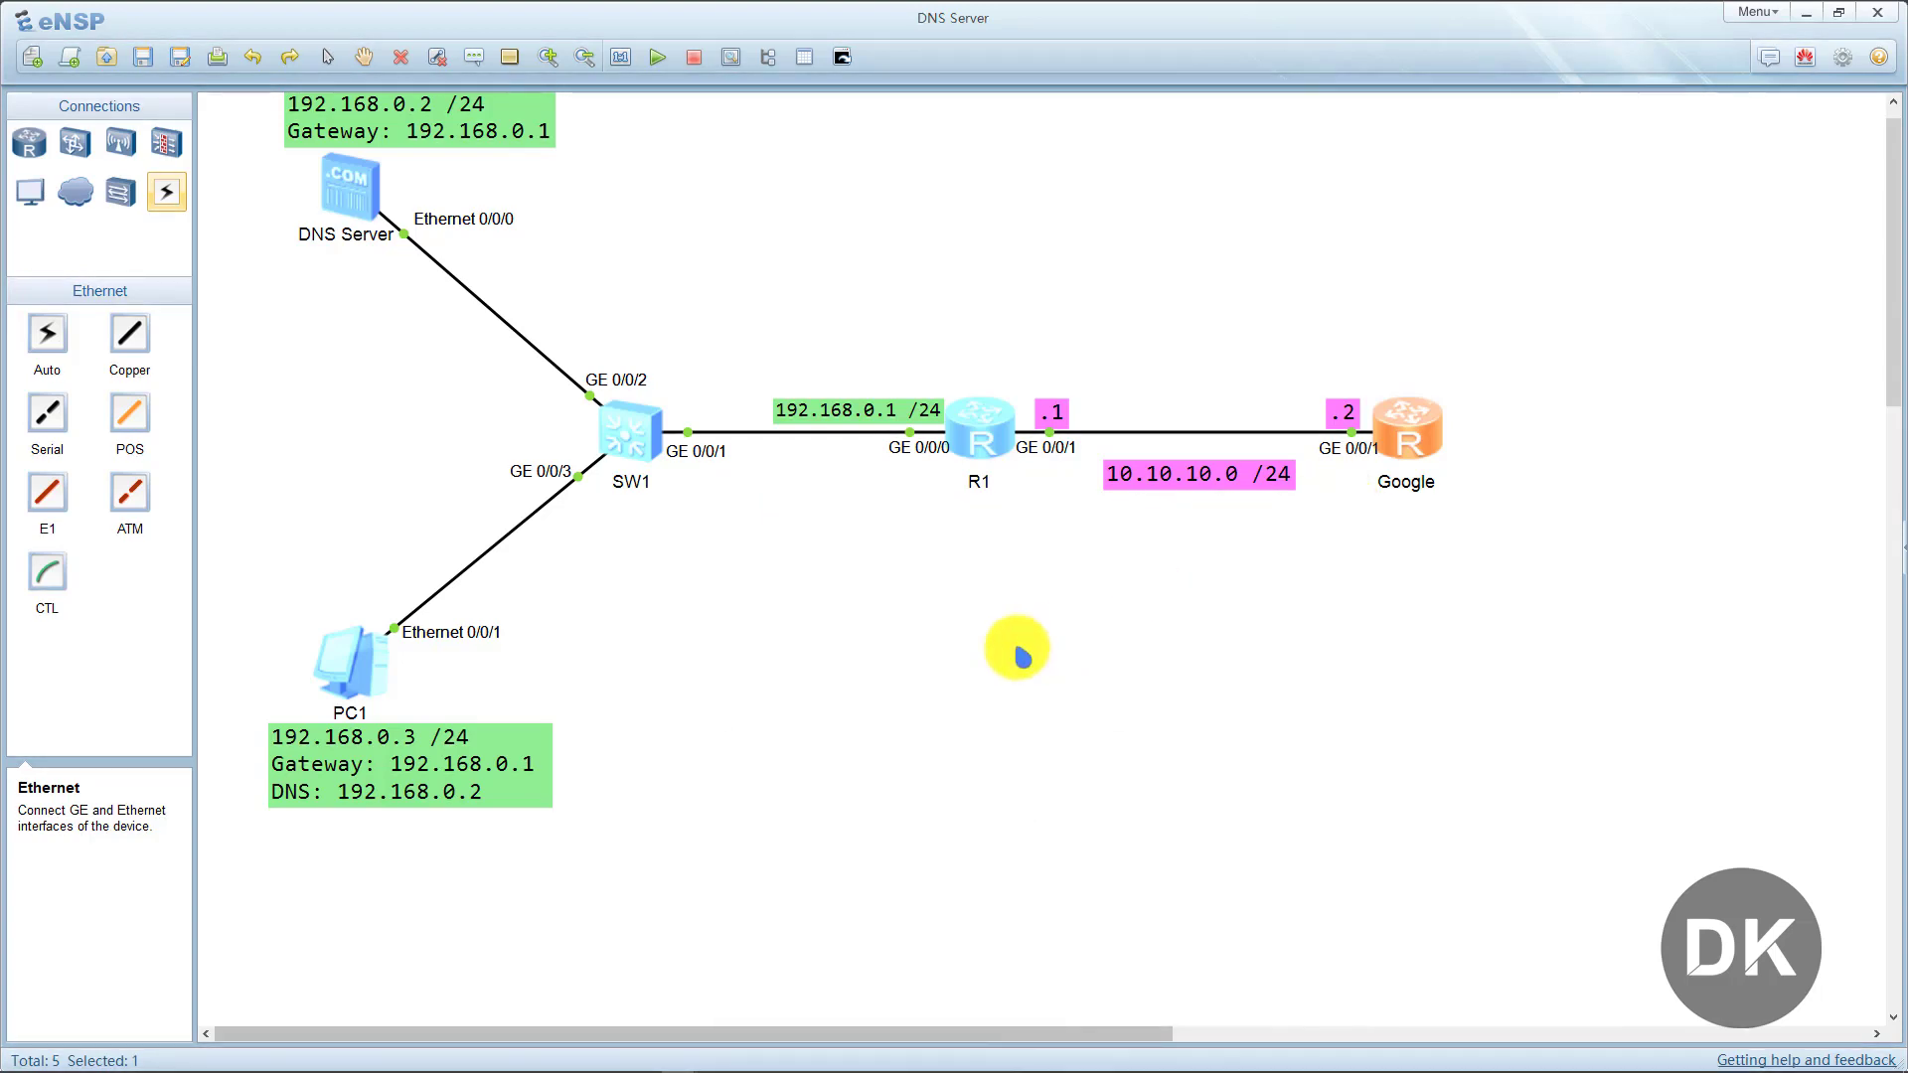
{"action": "left_click", "coordinate": [1010, 647]}
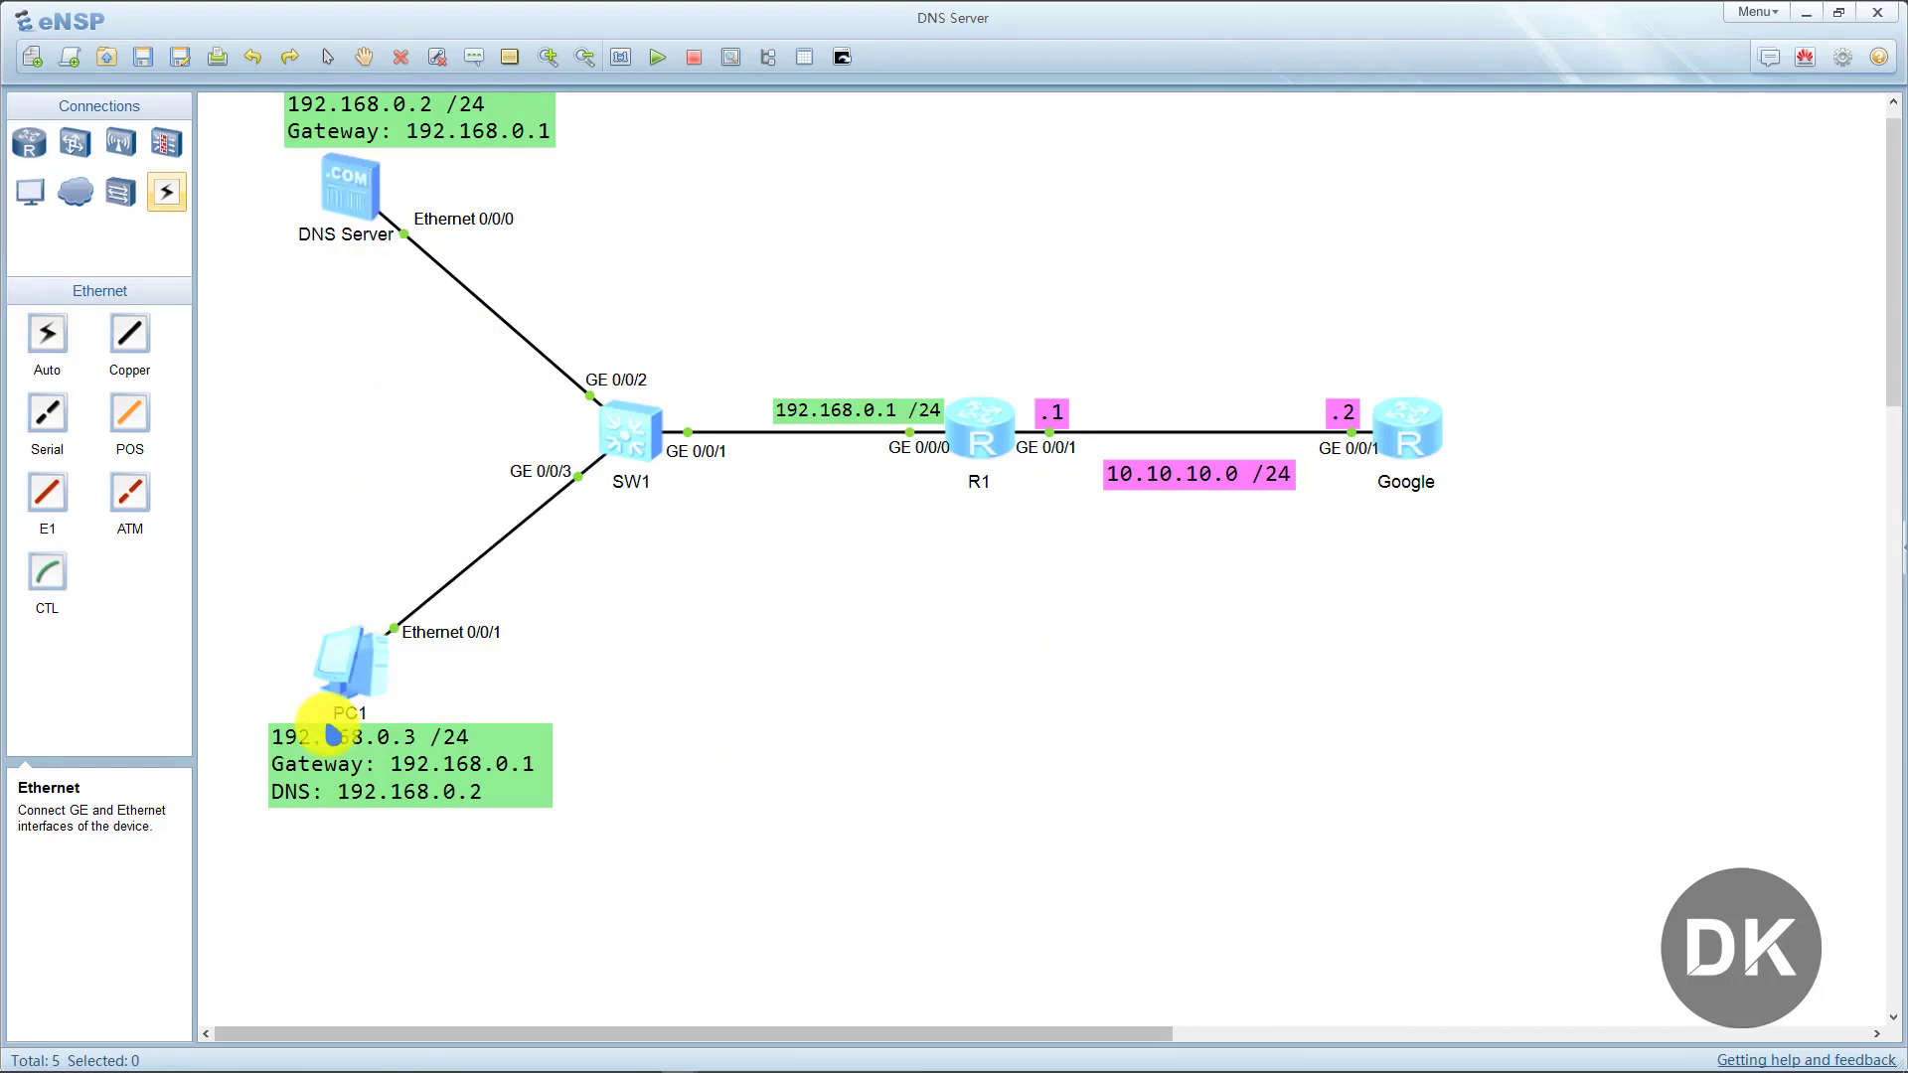
Open PC1's command line and ping the DNS server at 192.168.0.2.
{"action": "double_click", "coordinate": [363, 668]}
{"action": "left_click", "coordinate": [706, 322]}
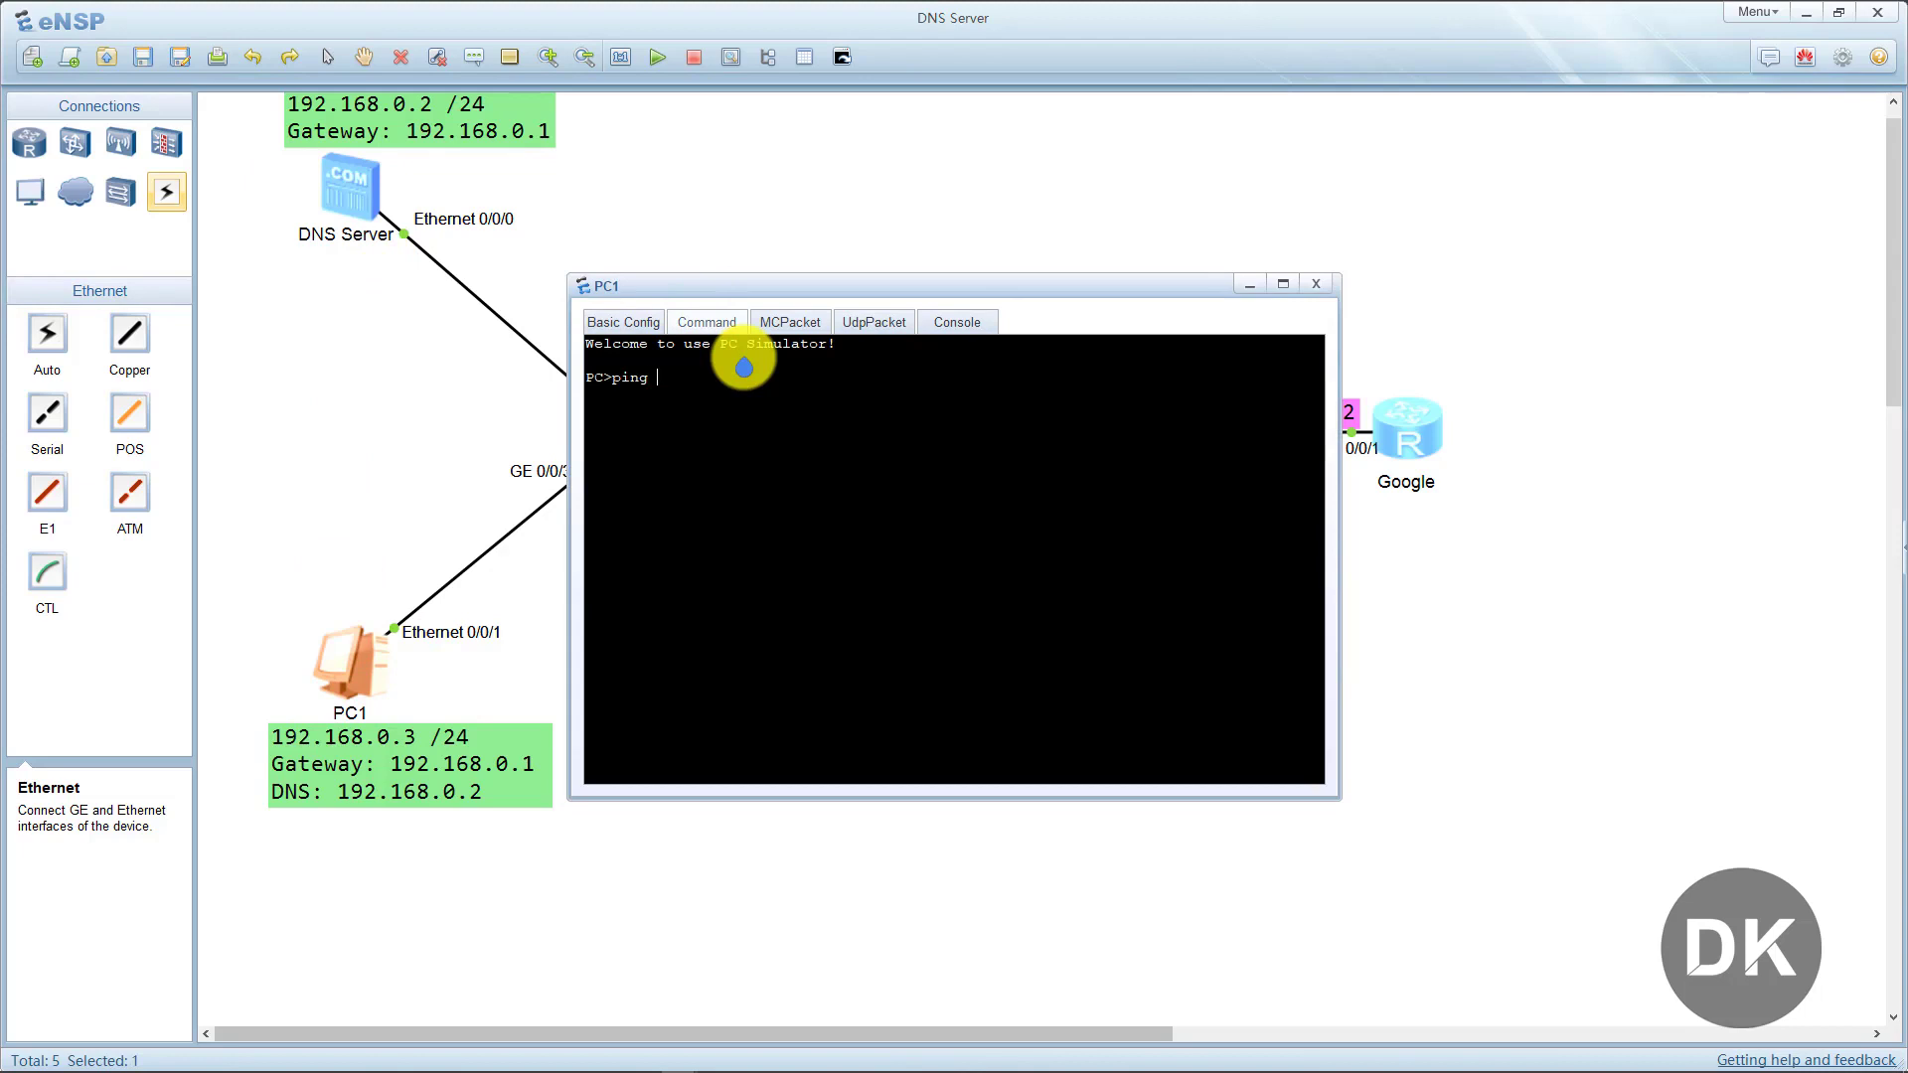
{"action": "type", "text": "ping 192.168.0.2"}
{"action": "key", "text": "Return"}
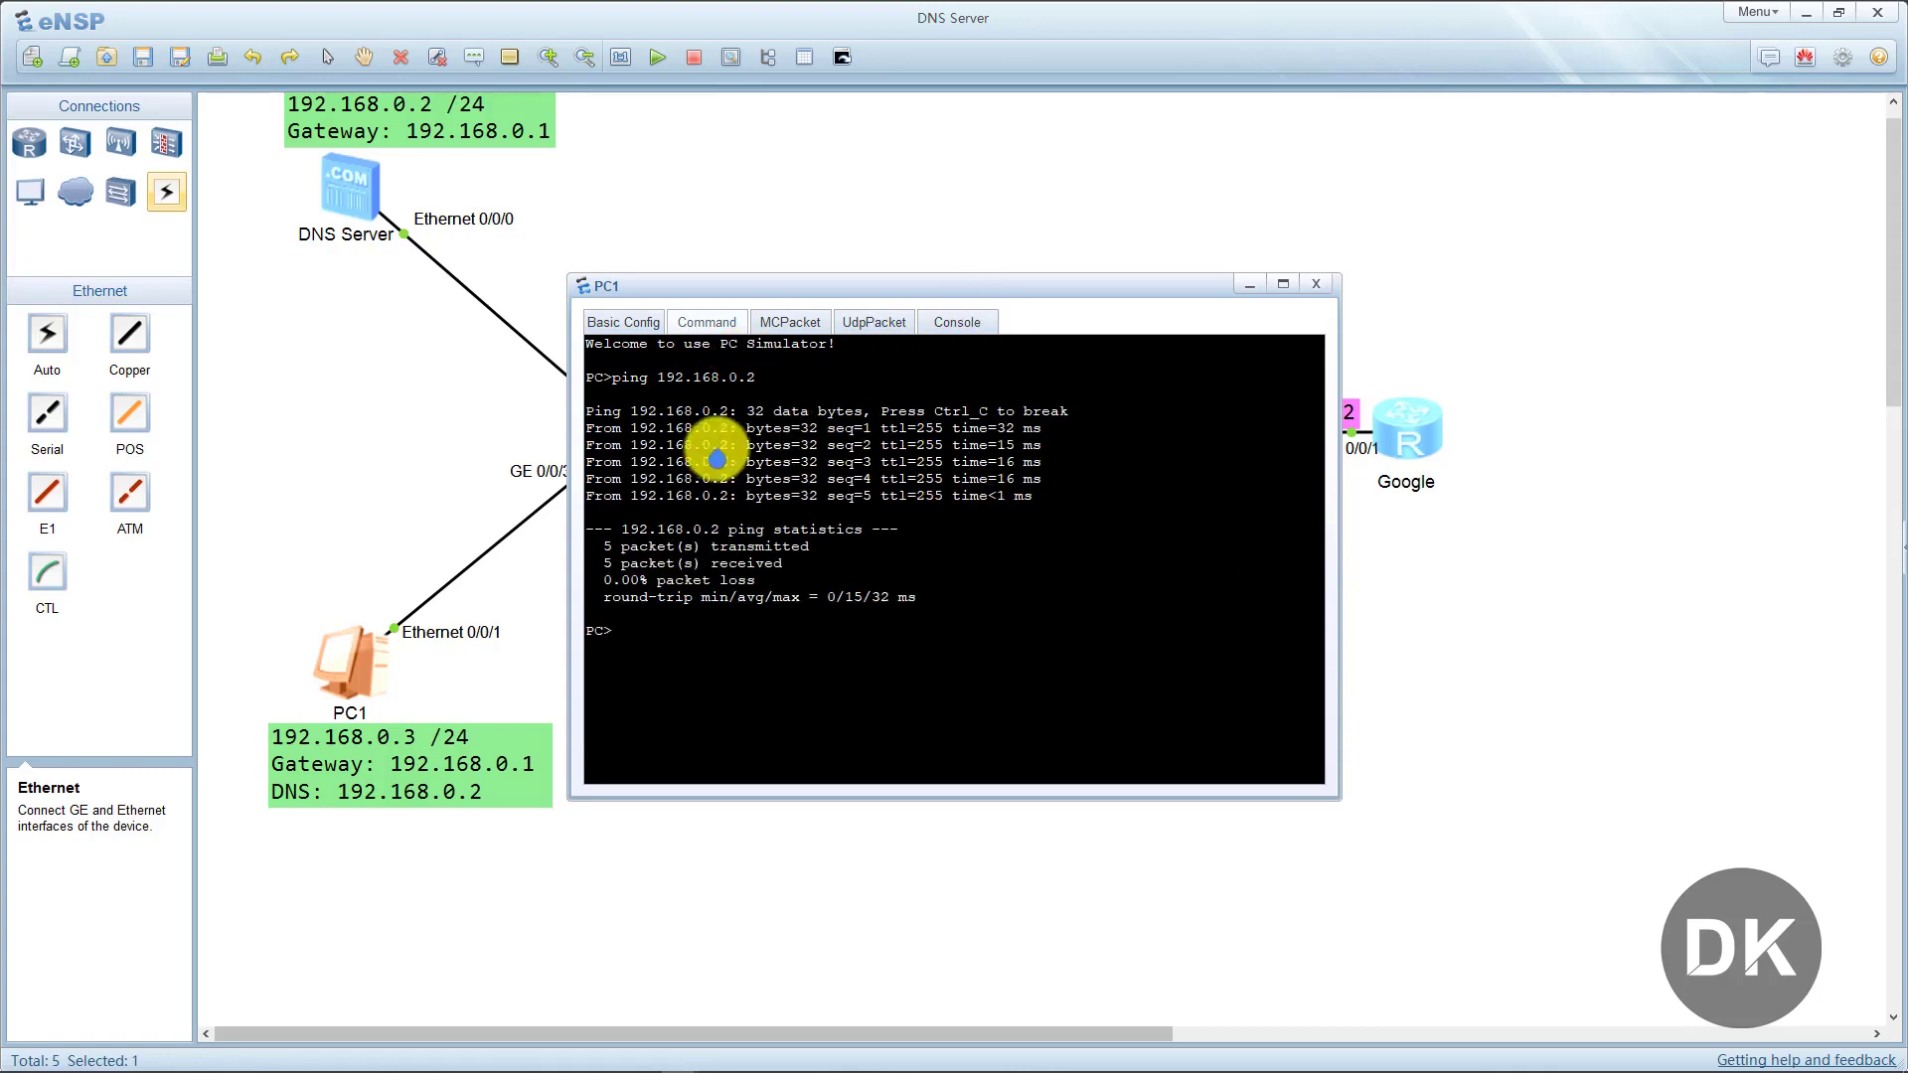
Move PC1's window below the router link and ping R1's outer interface at 10.10.10.1.
{"action": "left_click_drag", "start_coordinate": [962, 277], "coordinate": [976, 469]}
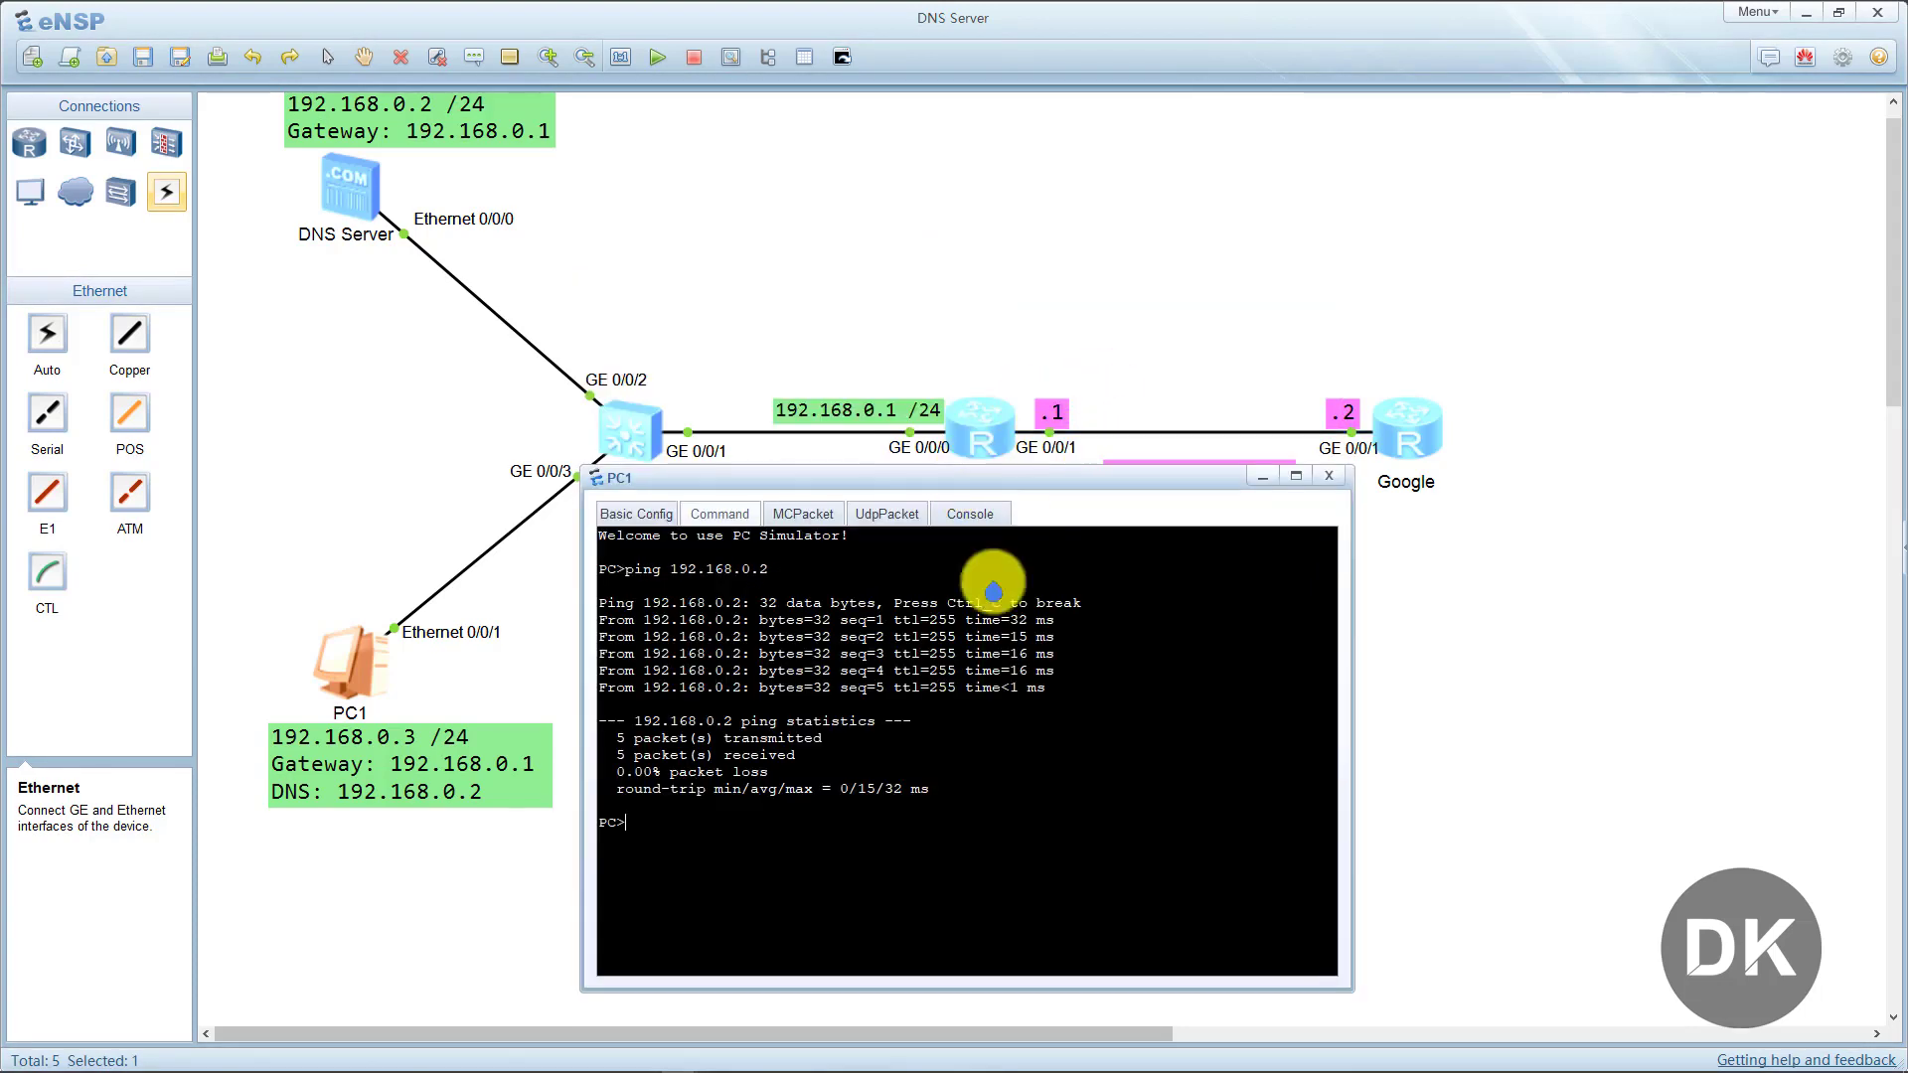
{"action": "type", "text": "ping 10.10.10."}
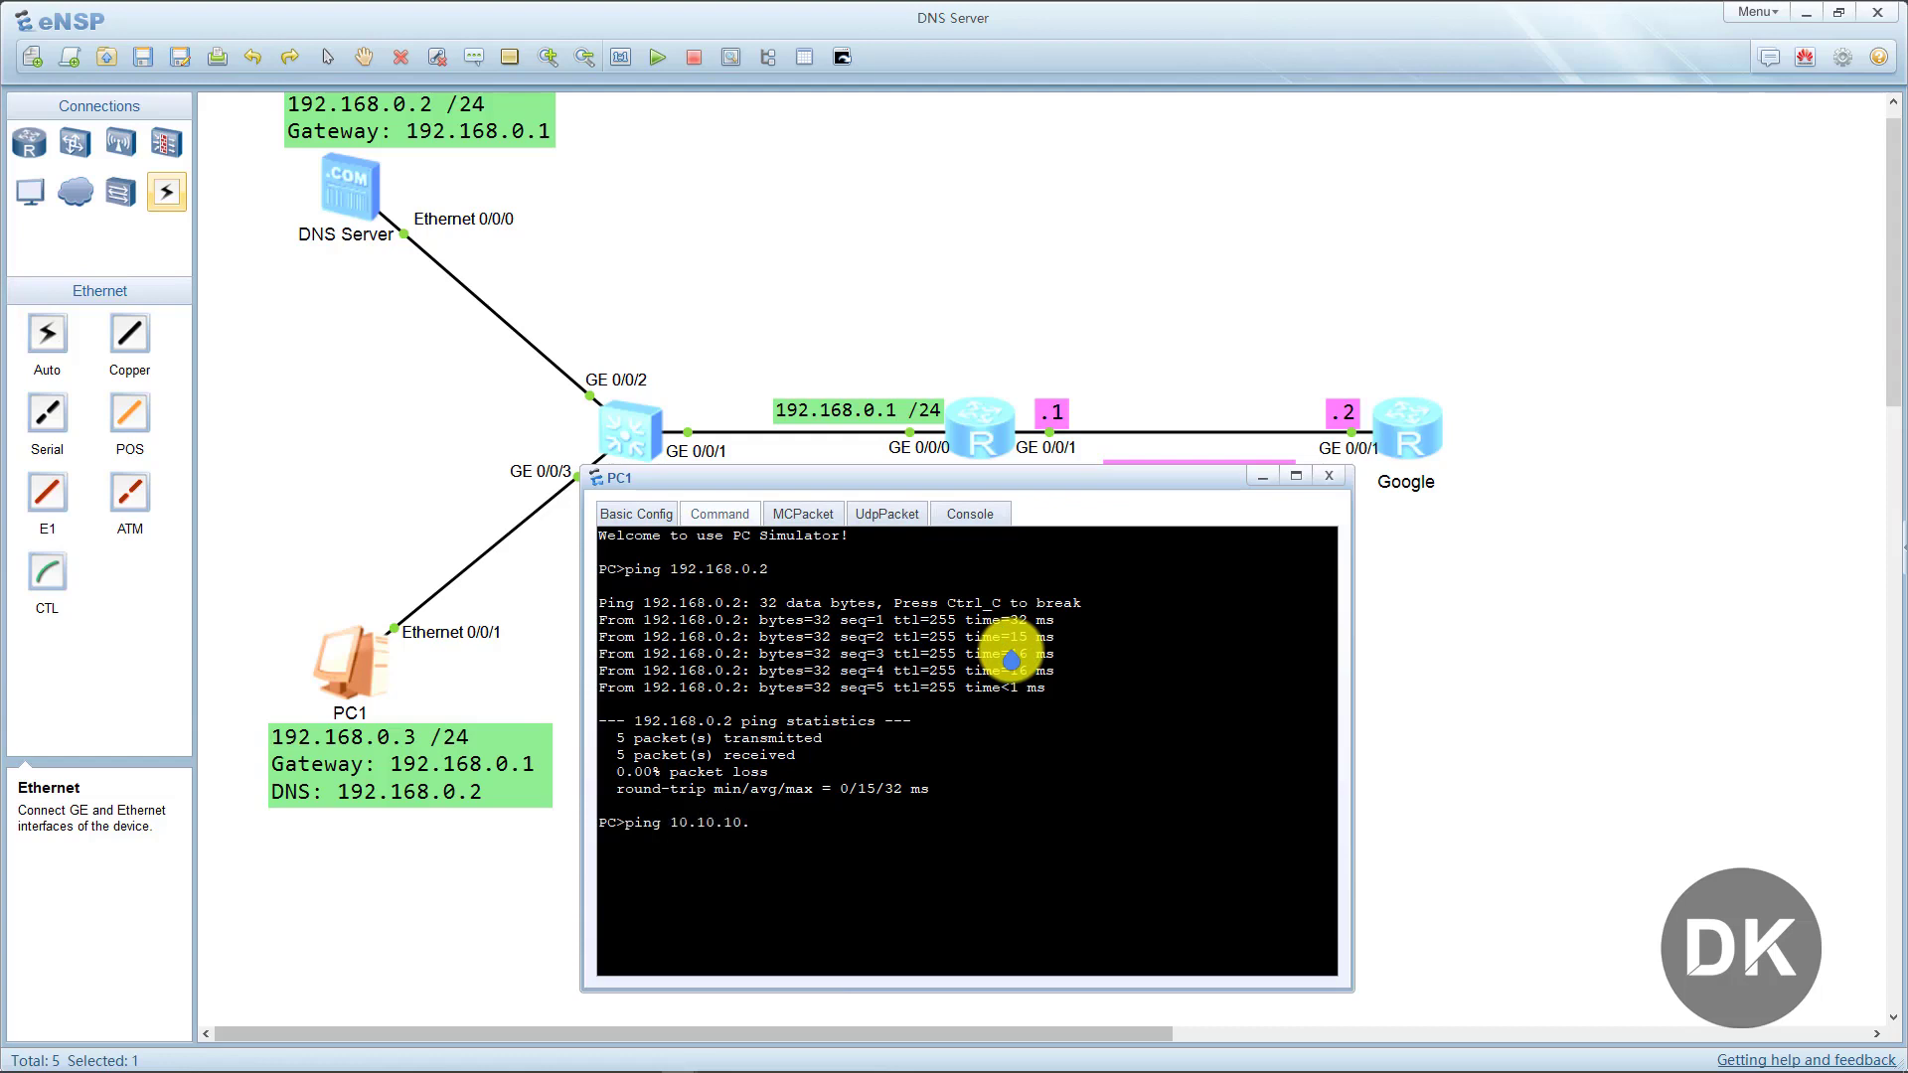
{"action": "type", "text": "1"}
{"action": "key", "text": "Return"}
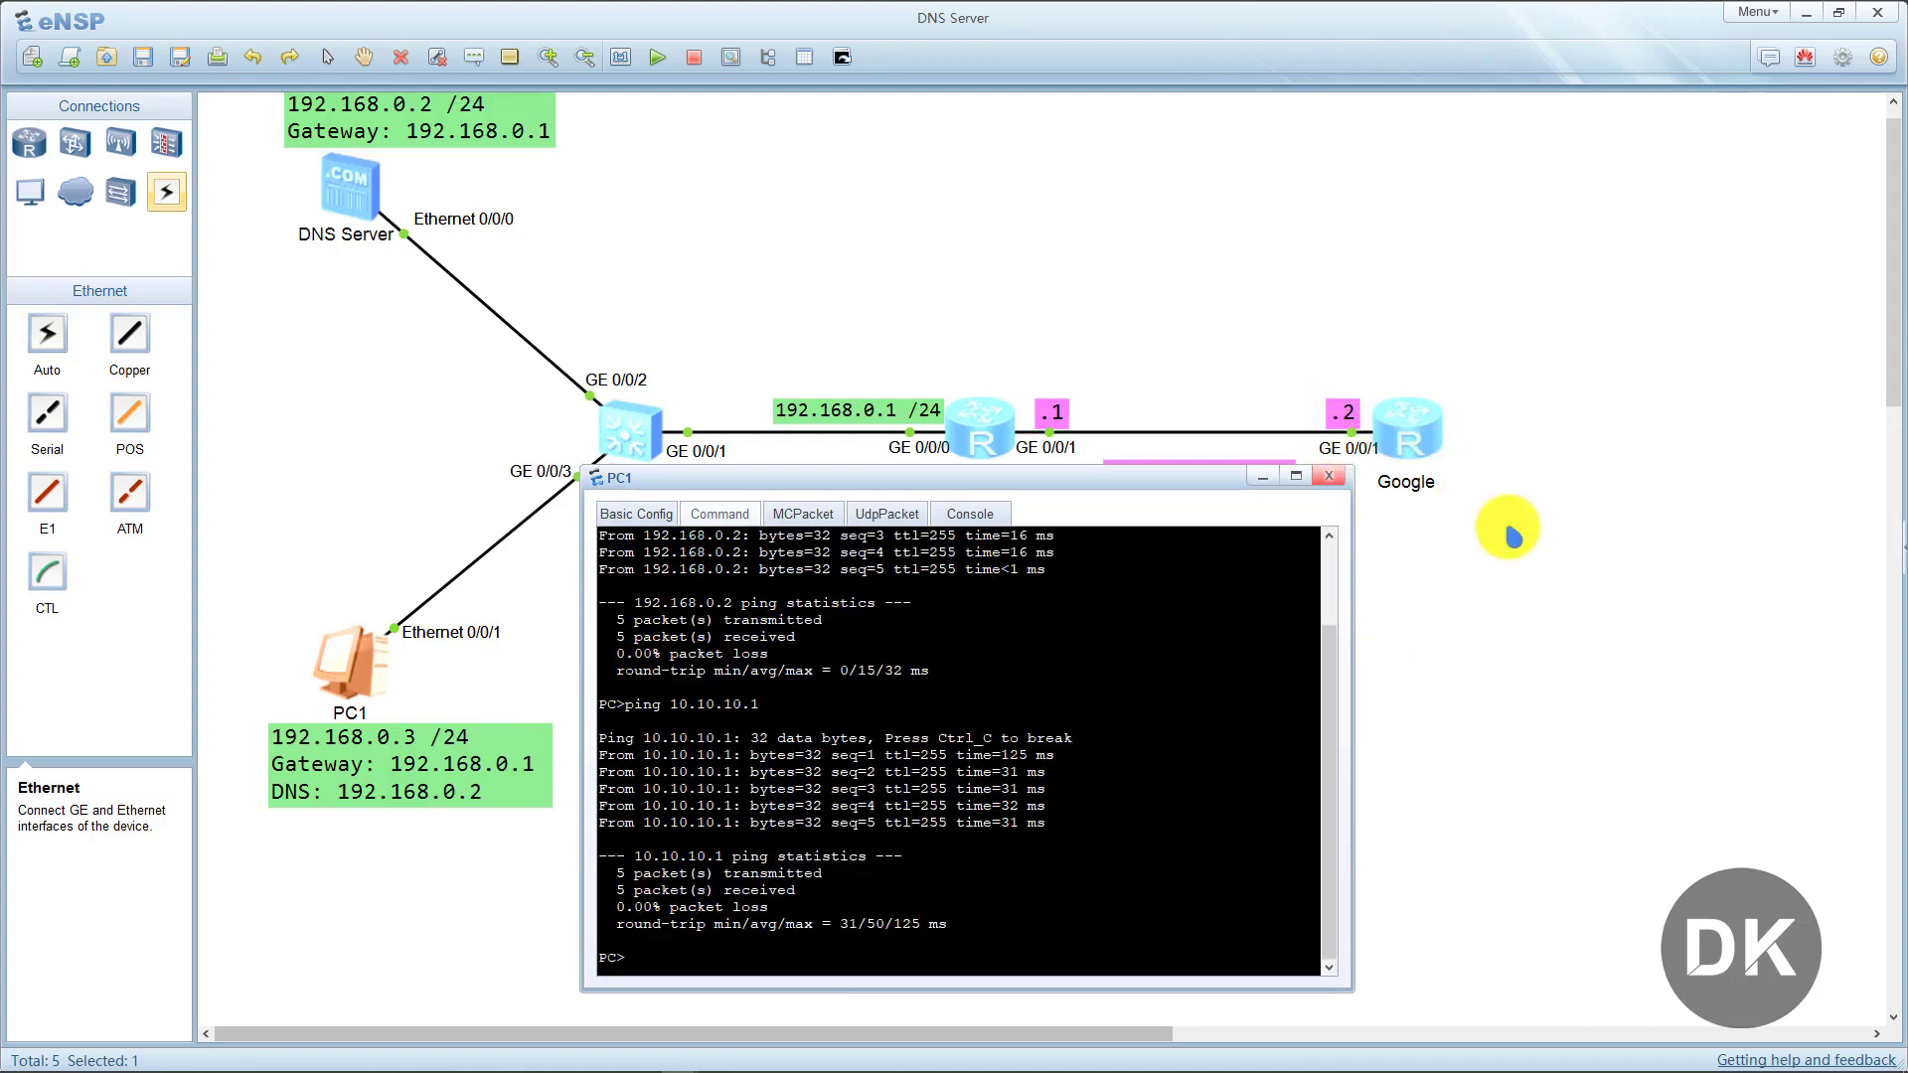
Ping the Google router at 10.10.10.2 from PC1.
{"action": "key", "text": "Up"}
{"action": "key", "text": "BackSpace"}
{"action": "type", "text": "2"}
{"action": "key", "text": "Return"}
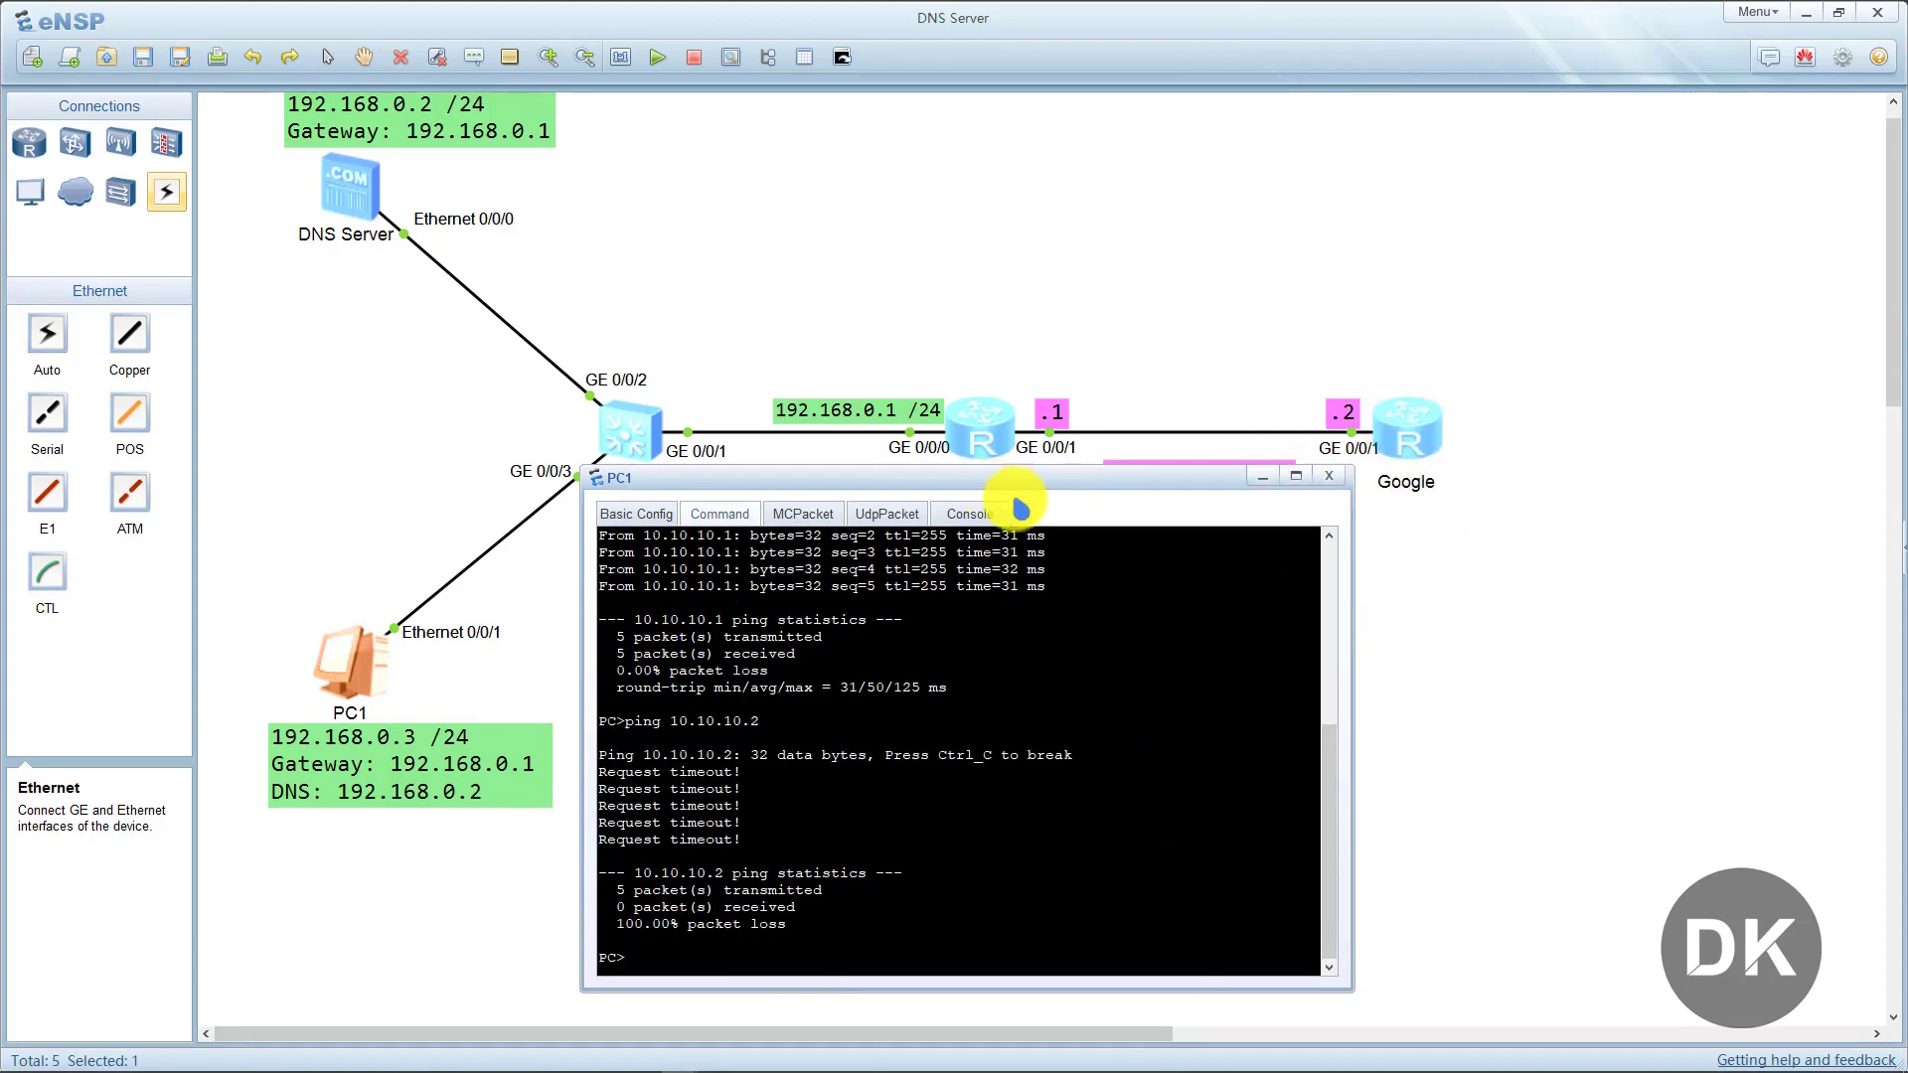
Reopen the Google router's console and display its IP routing table.
{"action": "double_click", "coordinate": [1408, 437]}
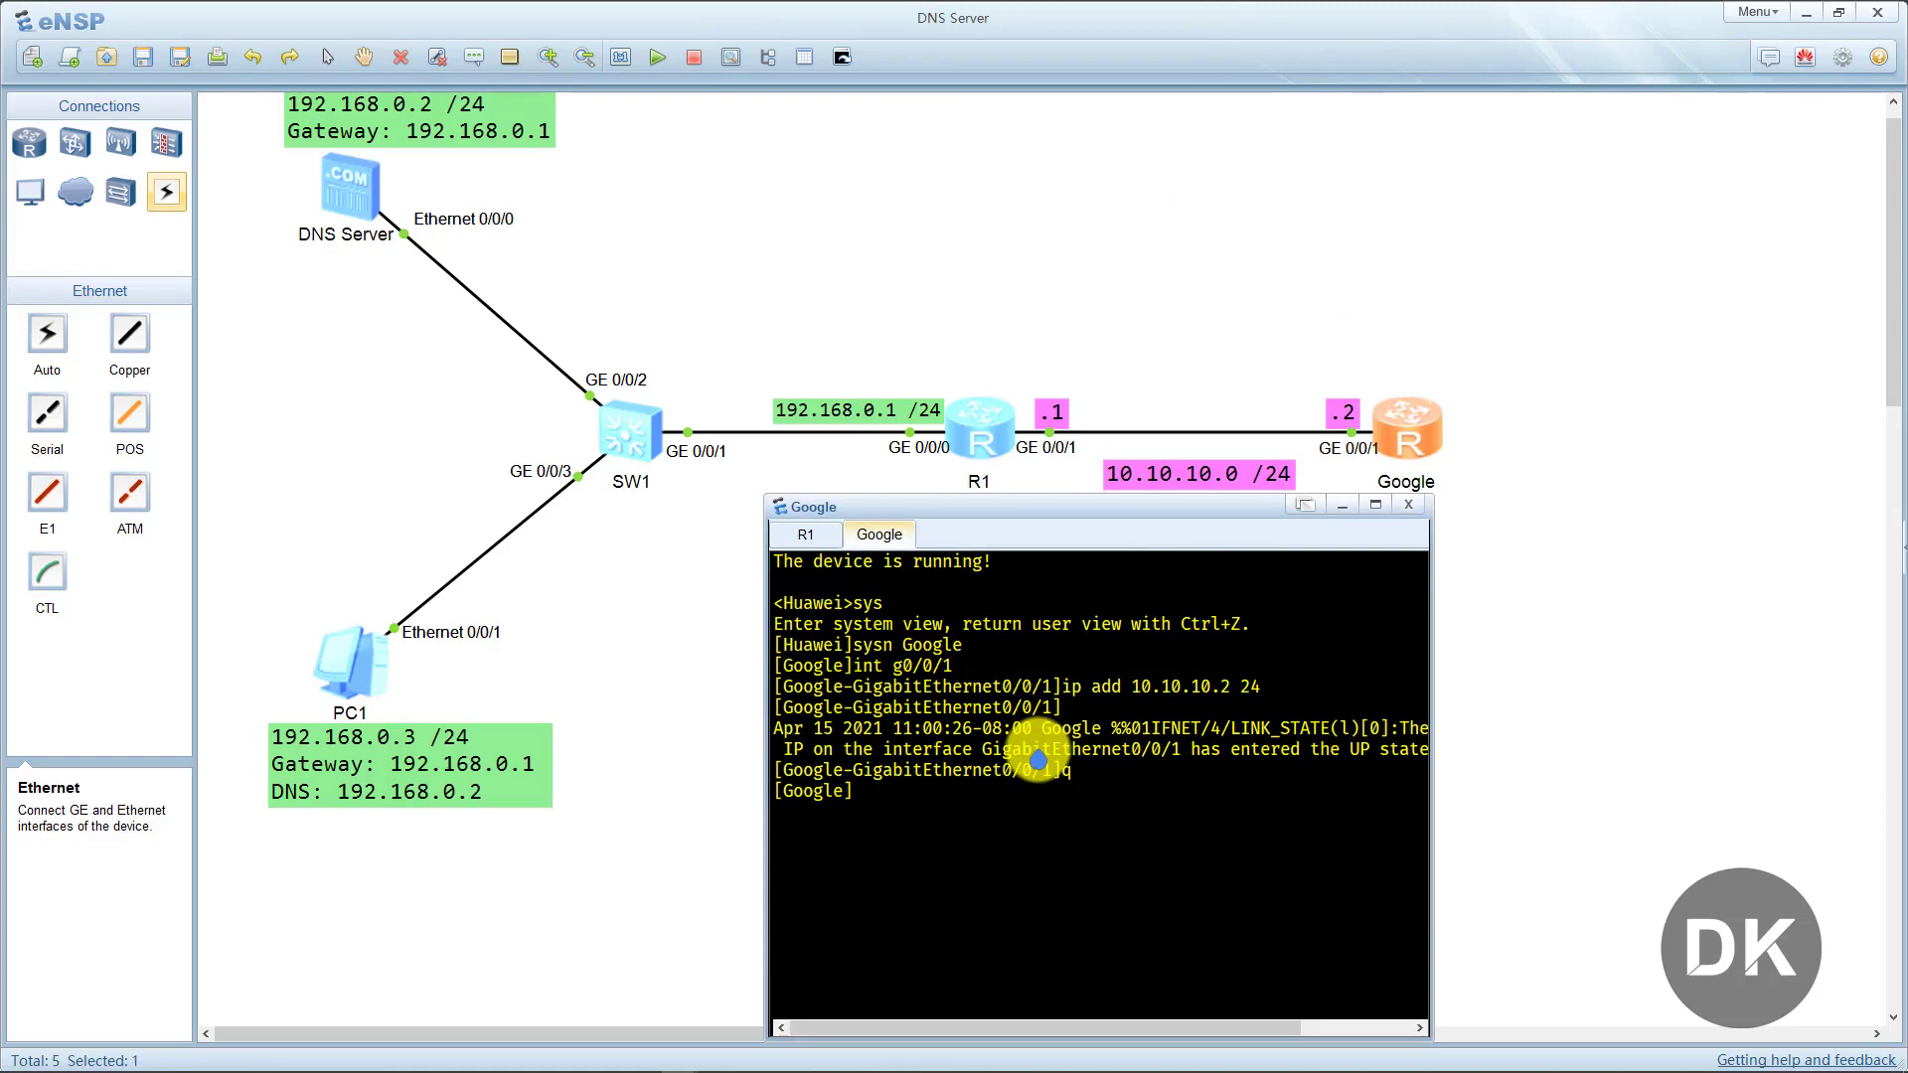
{"action": "type", "text": "dis ip rout"}
{"action": "key", "text": "Tab"}
{"action": "key", "text": "Return"}
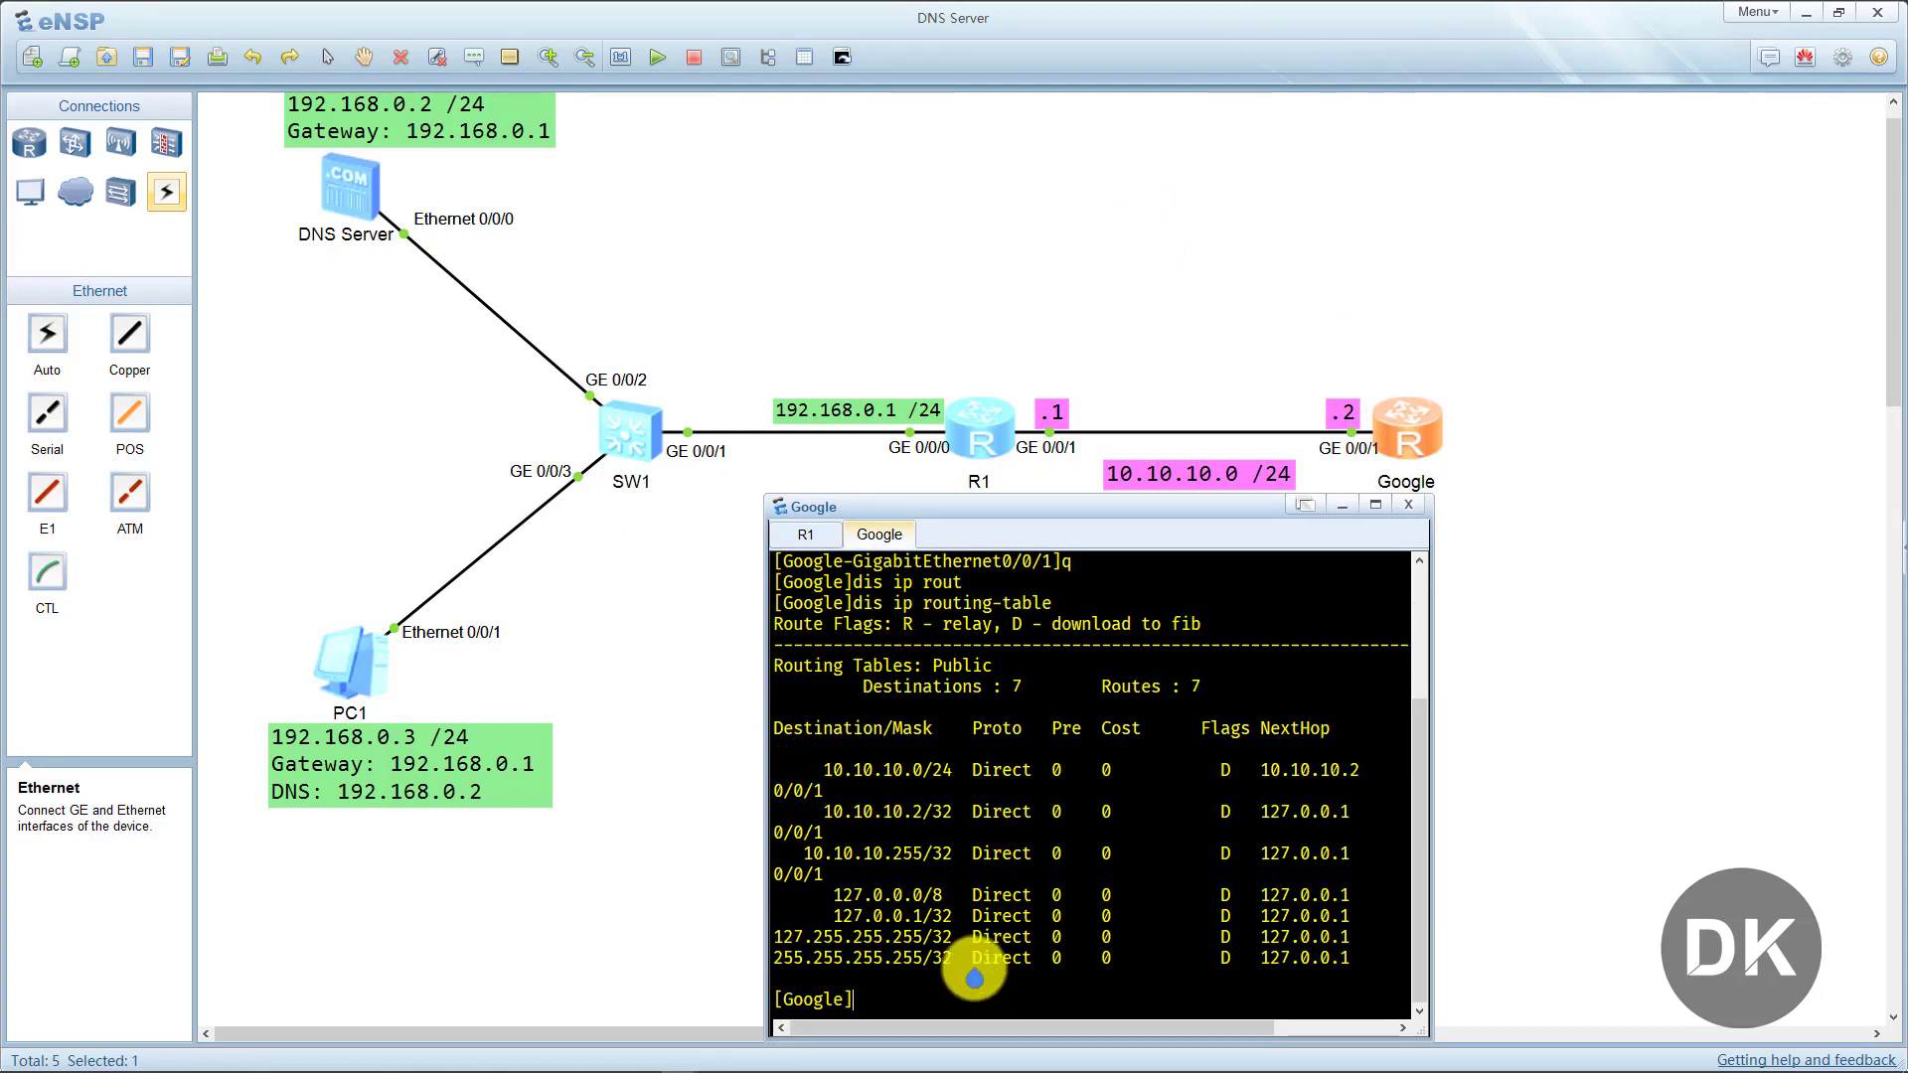
Add a static route on the Google router to 192.168.0.0 with a 24-bit mask via next hop 10.10.10.1.
{"action": "type", "text": "ip route-static 11992.168.0."}
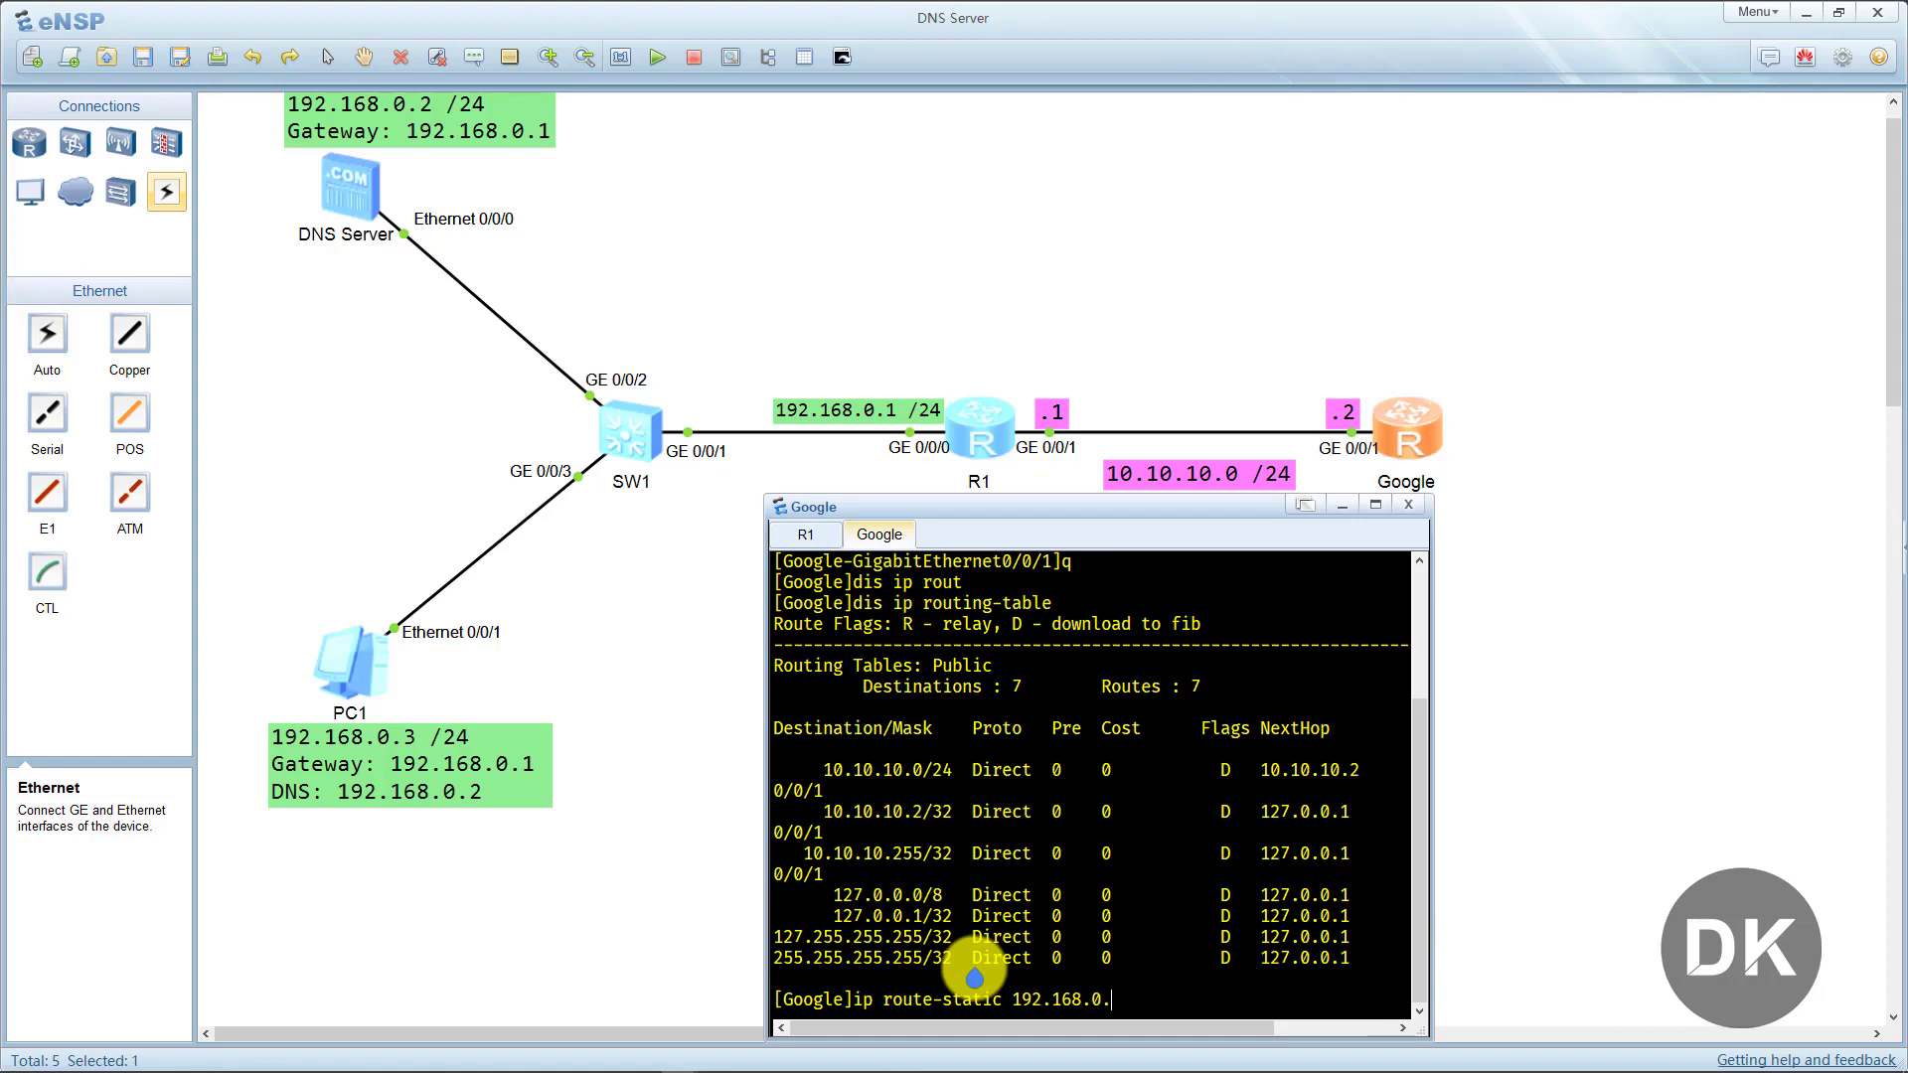
{"action": "type", "text": "0 24 10.10.10.1"}
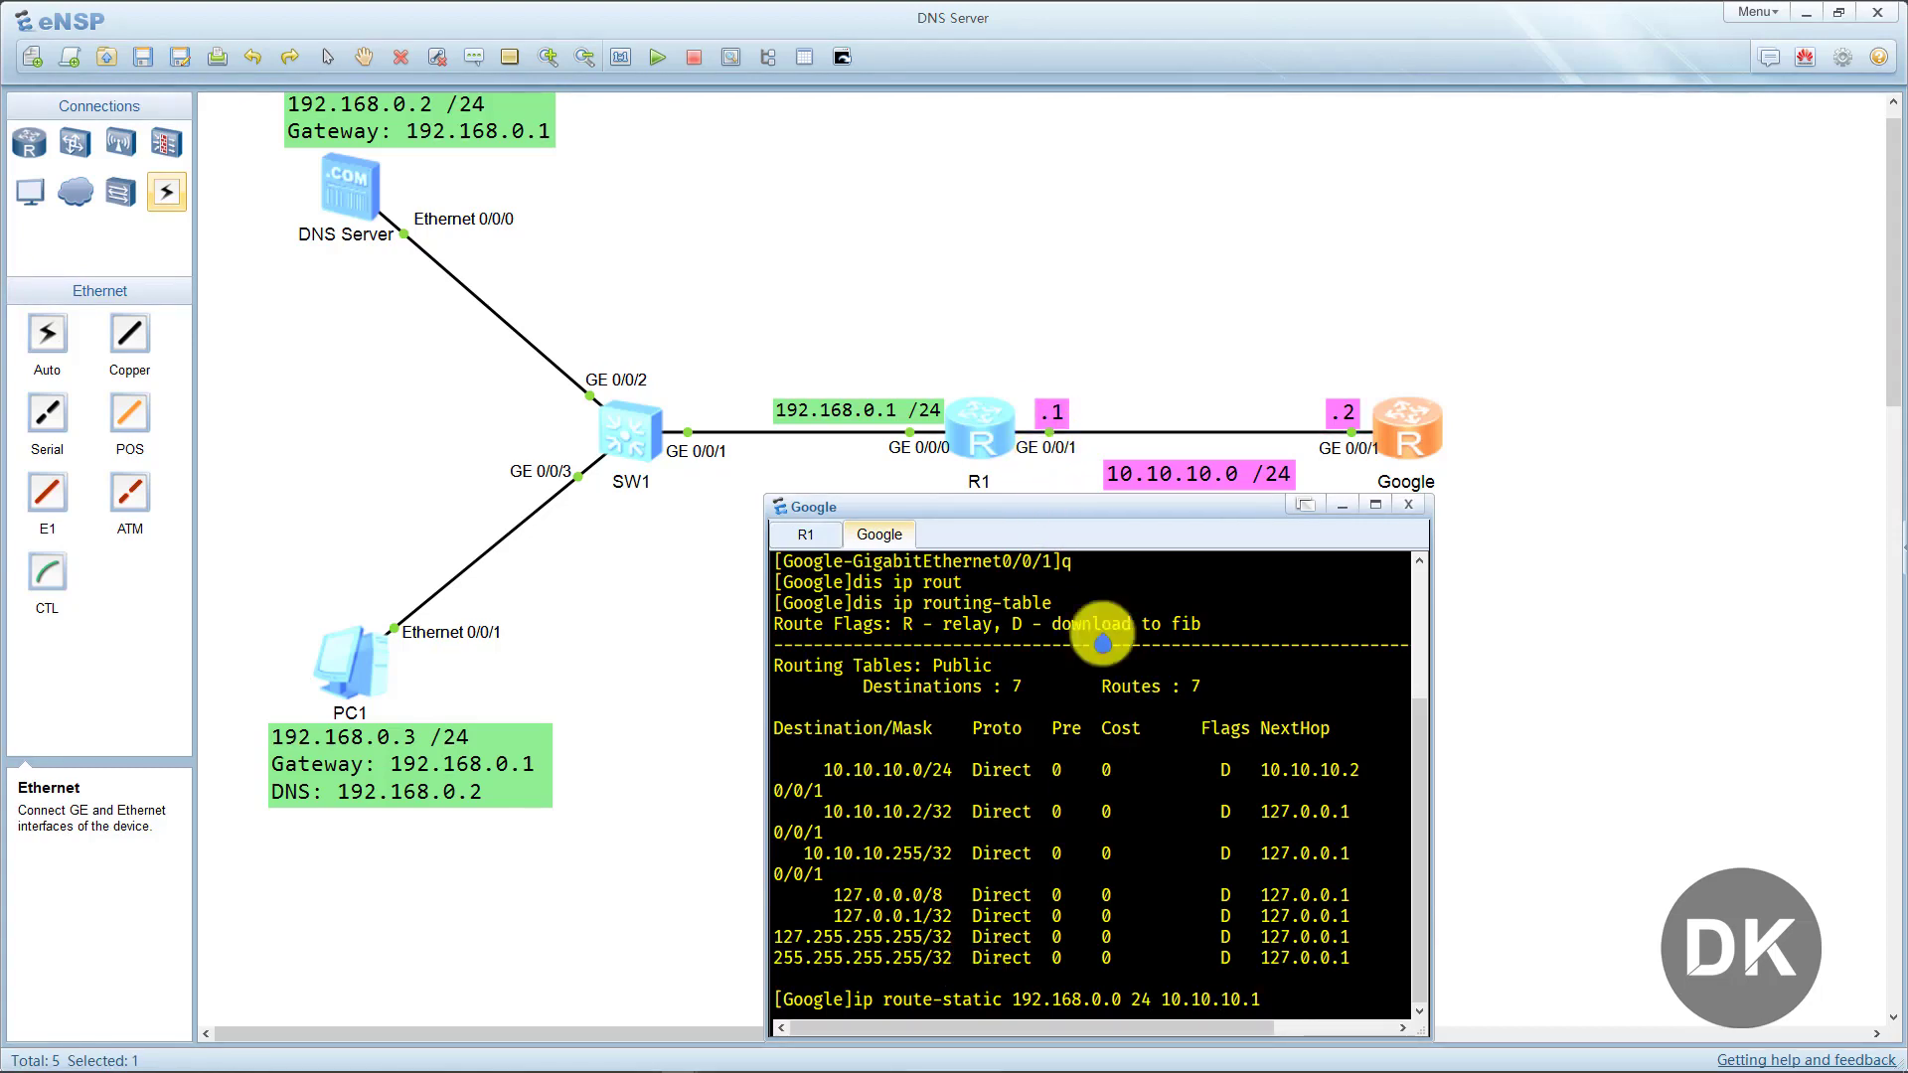
{"action": "key", "text": "Return"}
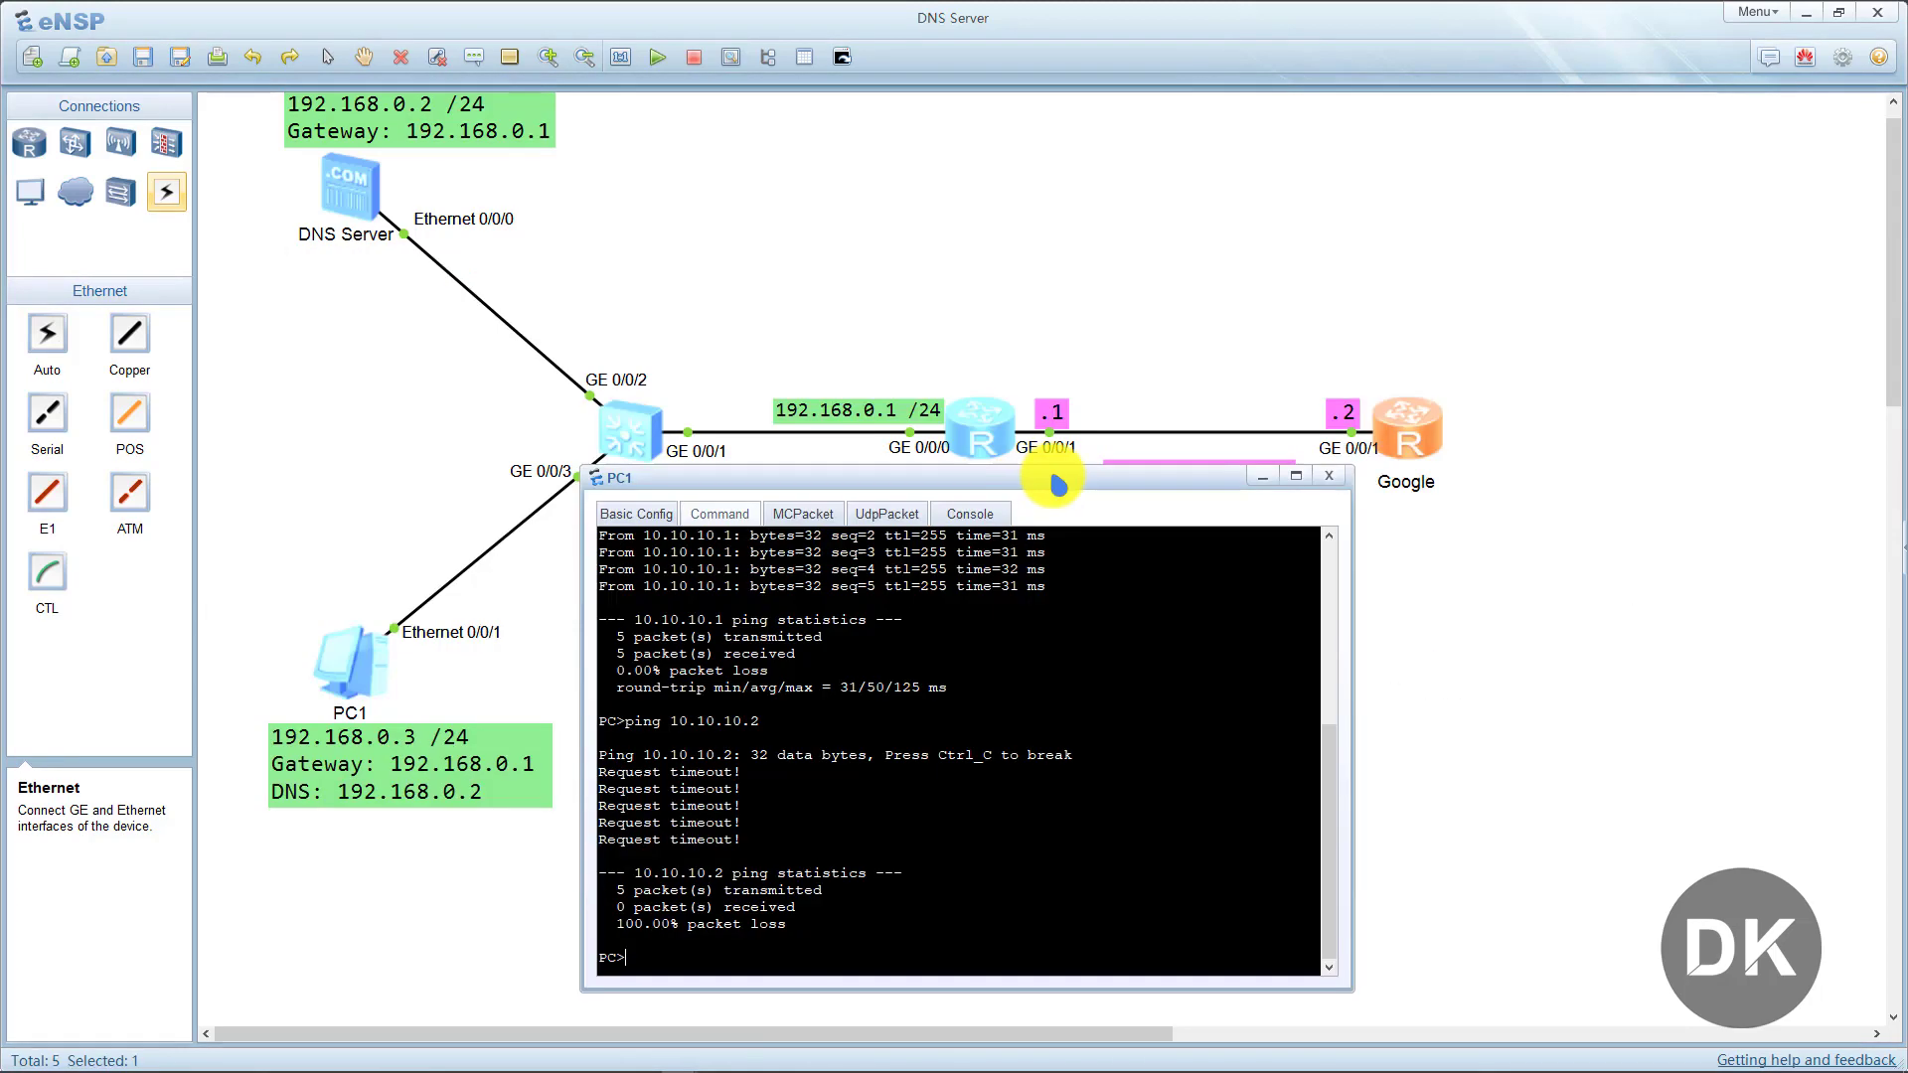
{"action": "key", "text": "Up"}
{"action": "key", "text": "Return"}
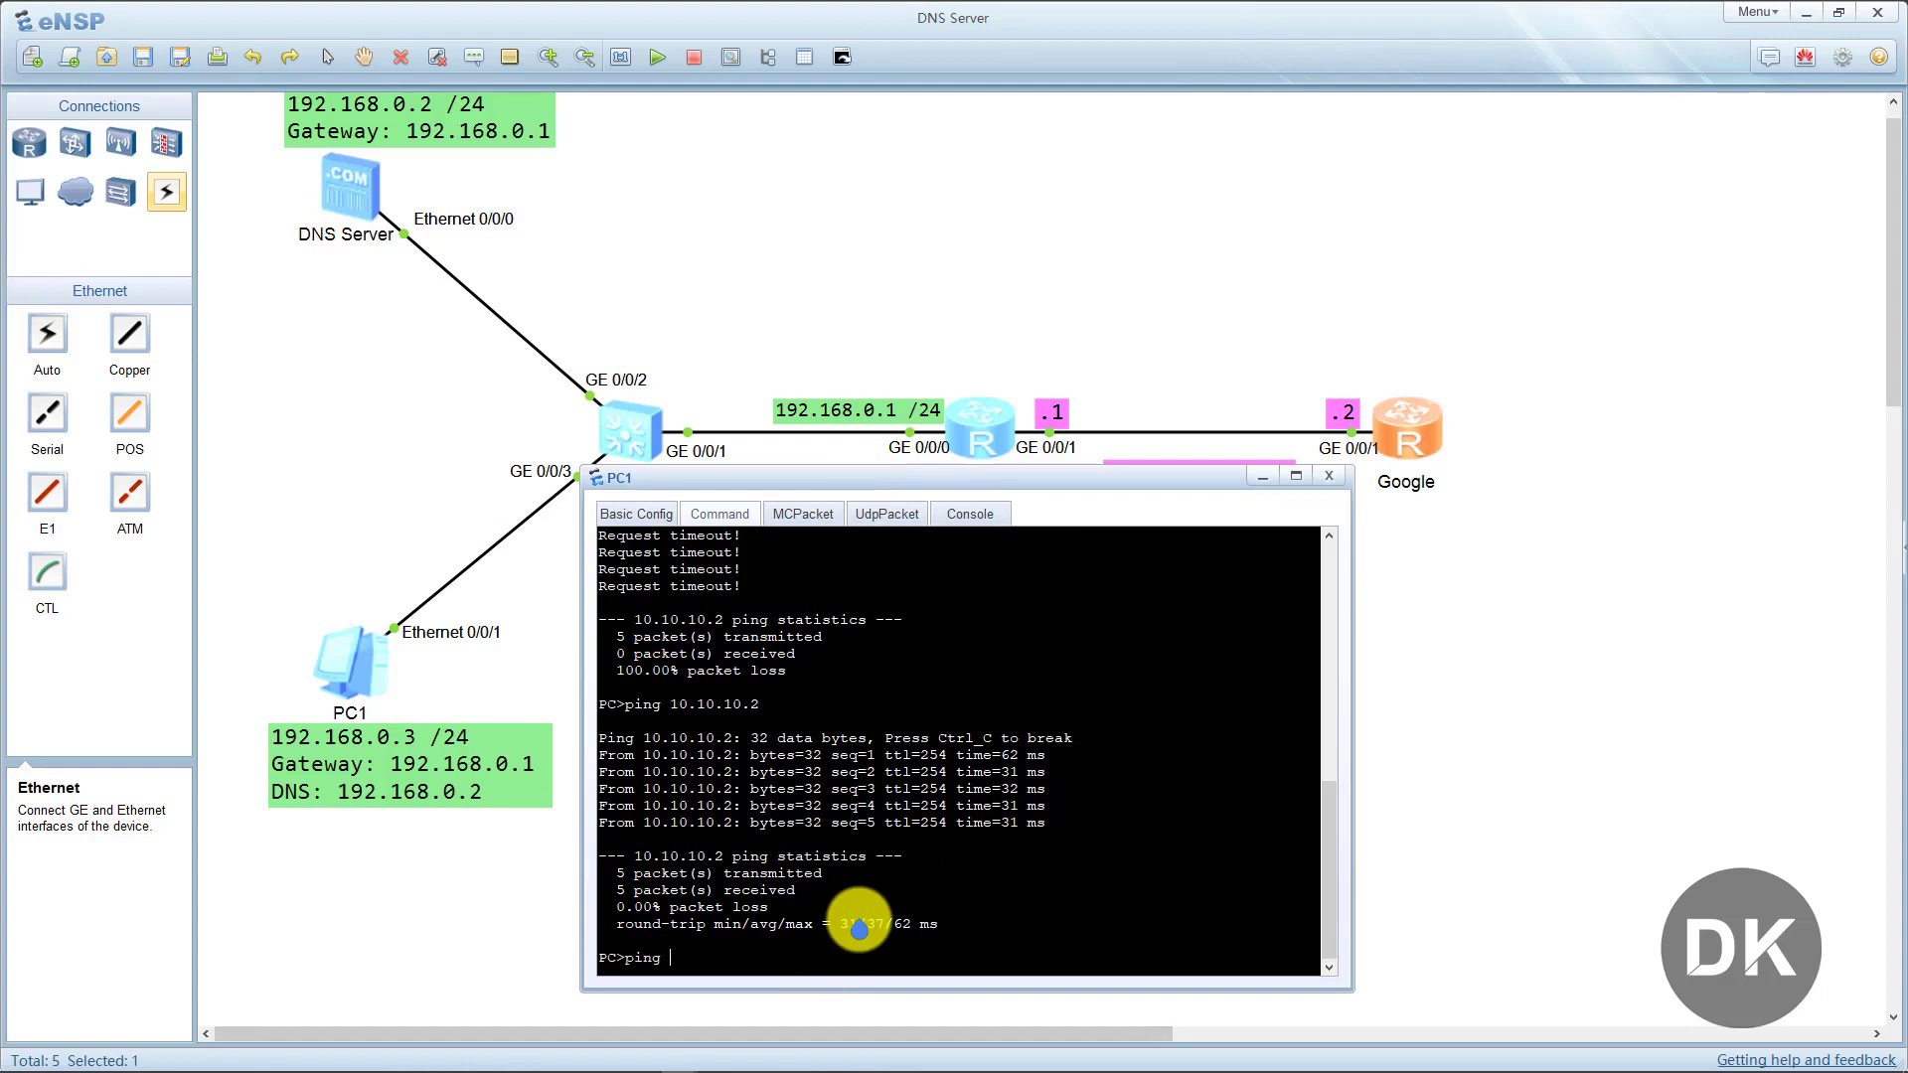
{"action": "type", "text": ".google.com"}
{"action": "key", "text": "Return"}
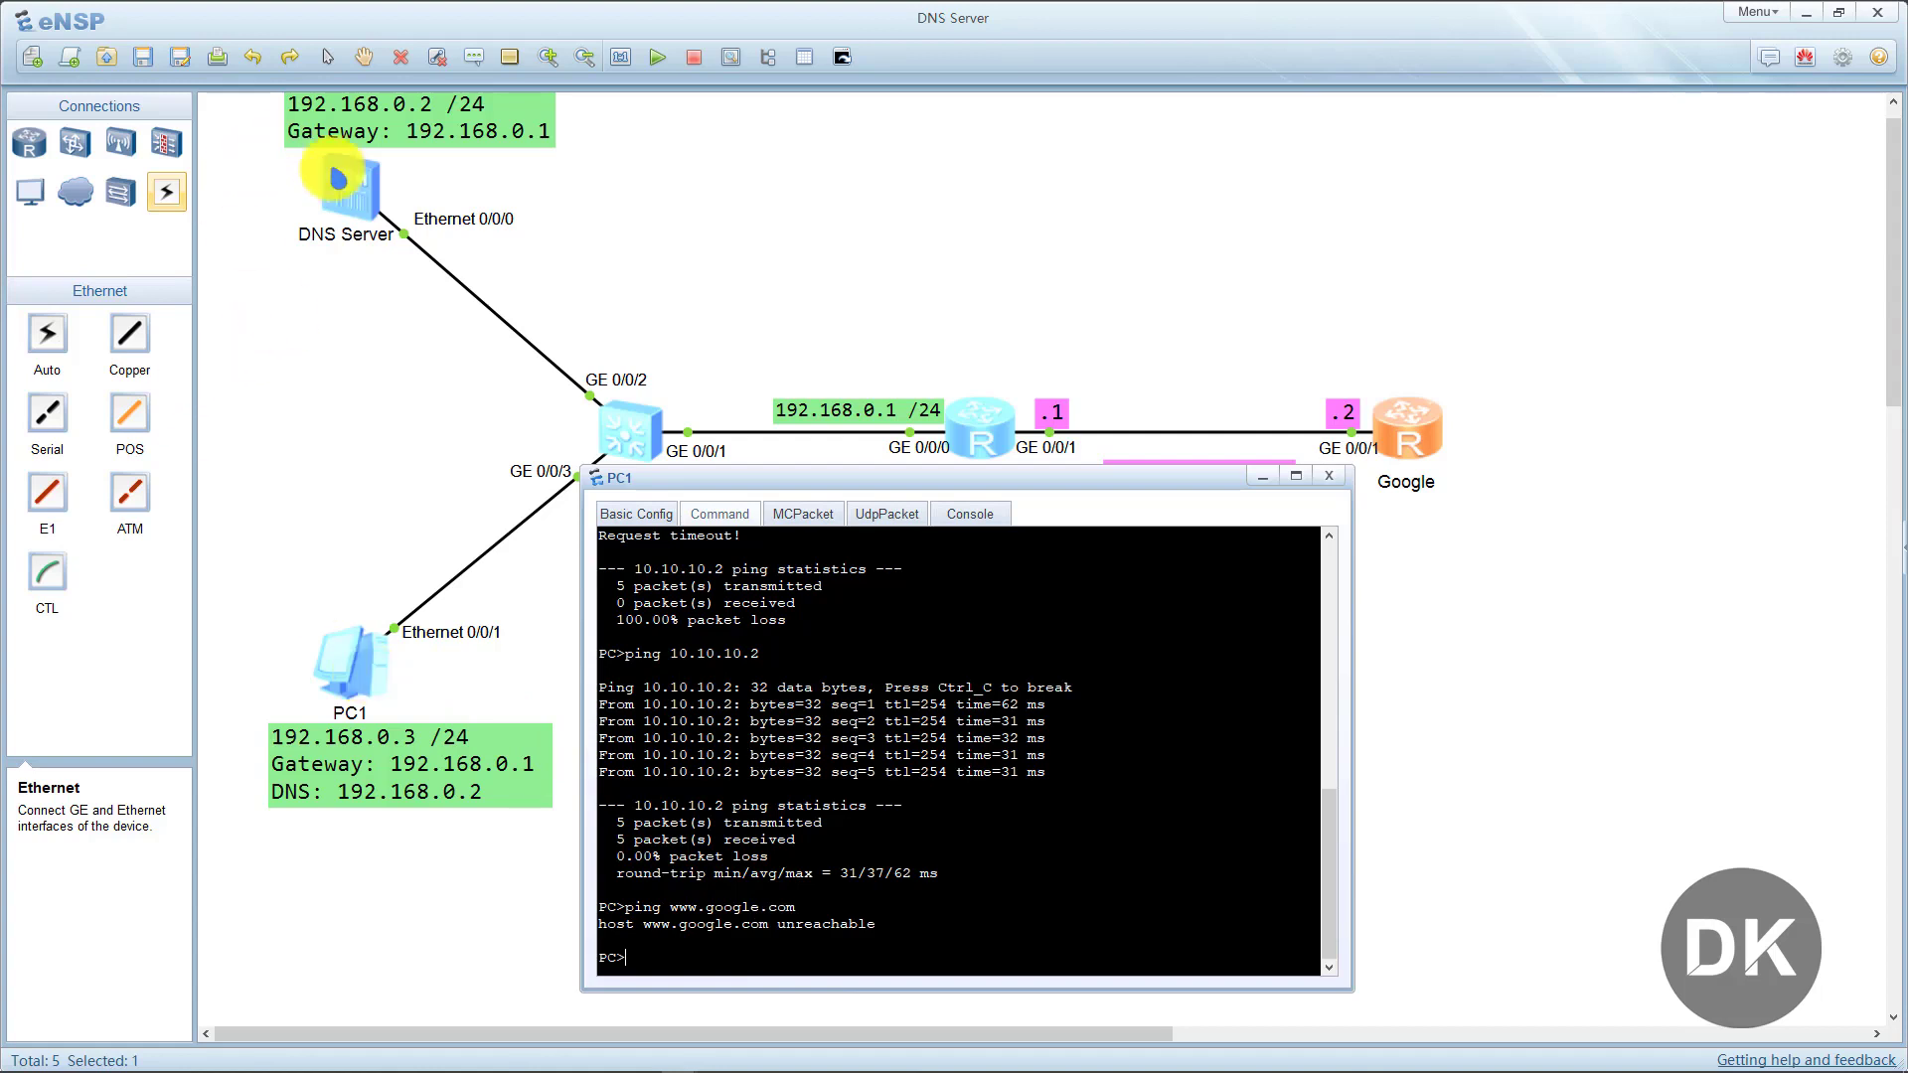
Look up the Server device type among the end devices in the device library.
{"action": "double_click", "coordinate": [335, 194]}
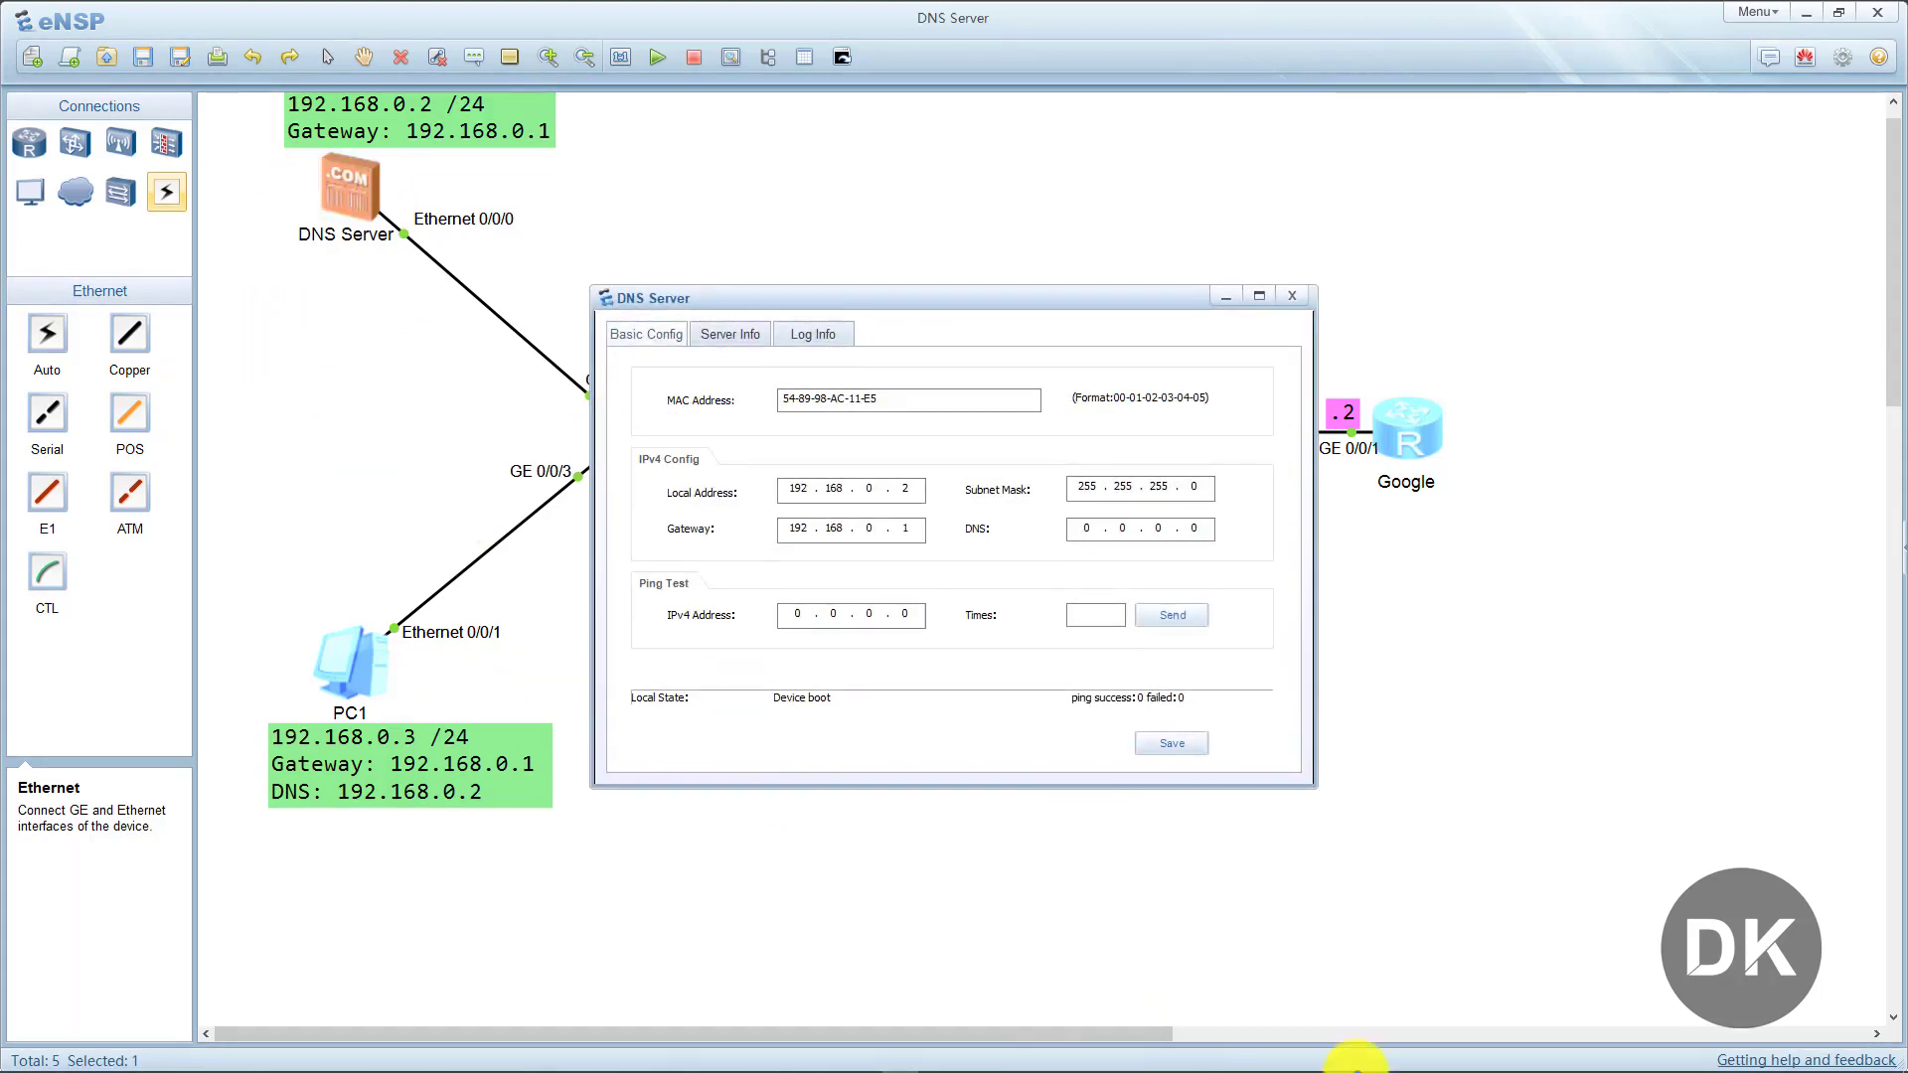
{"action": "left_click", "coordinate": [25, 187]}
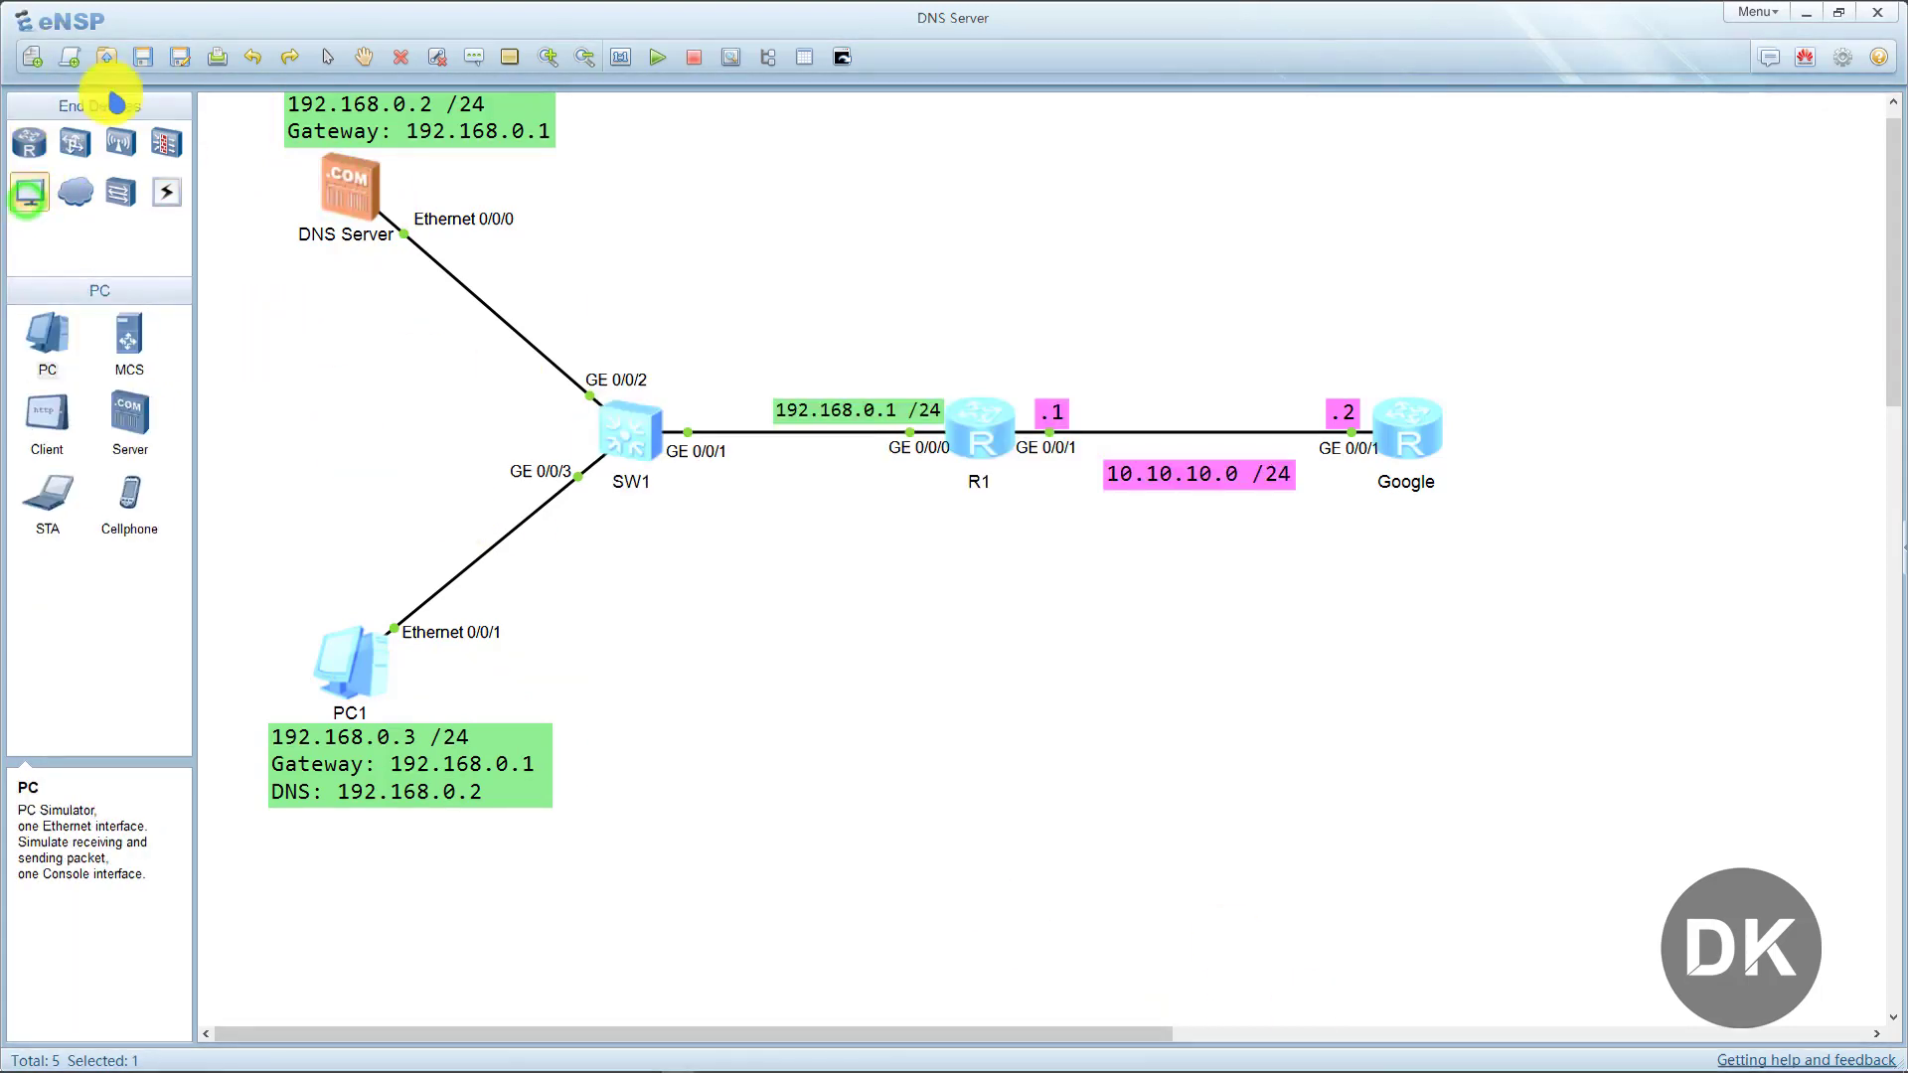
{"action": "left_click", "coordinate": [132, 416]}
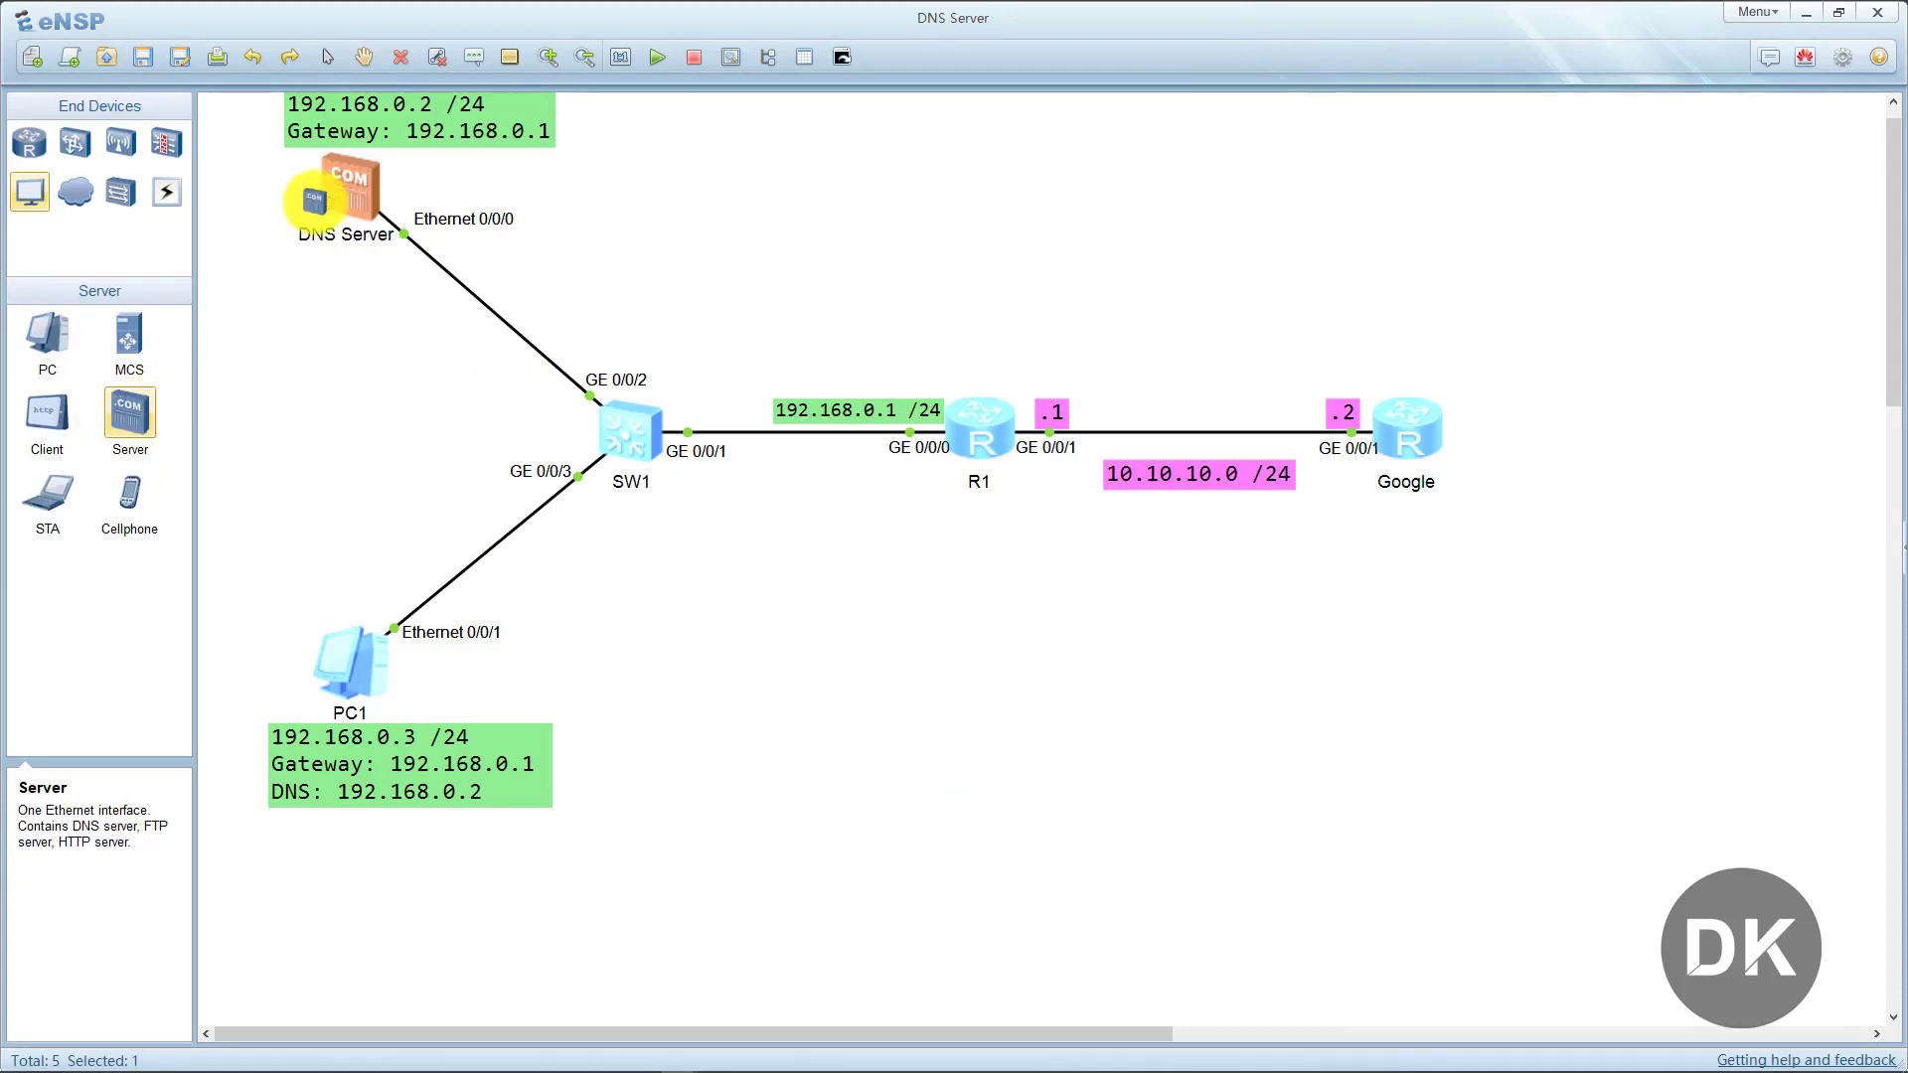
Open the DNS service configuration of the DNS Server device.
{"action": "double_click", "coordinate": [340, 171]}
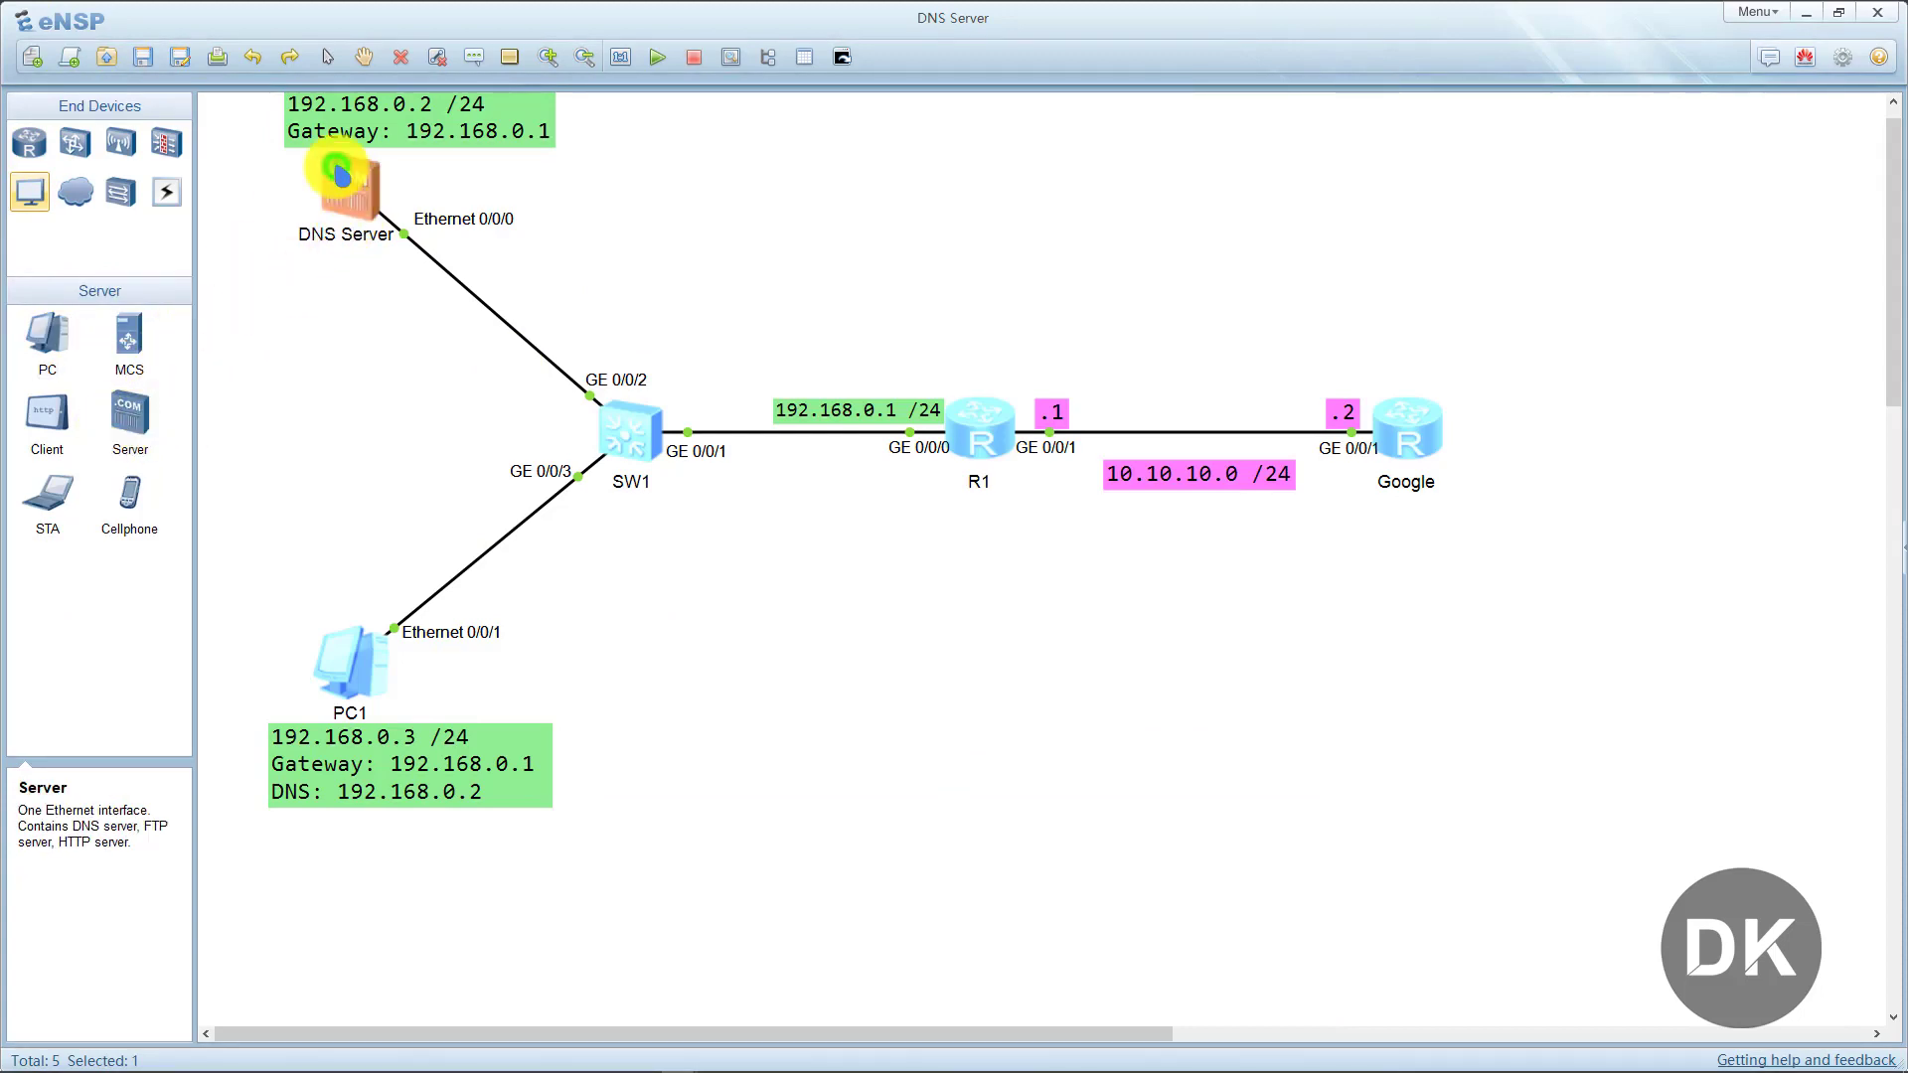
{"action": "left_click", "coordinate": [720, 338]}
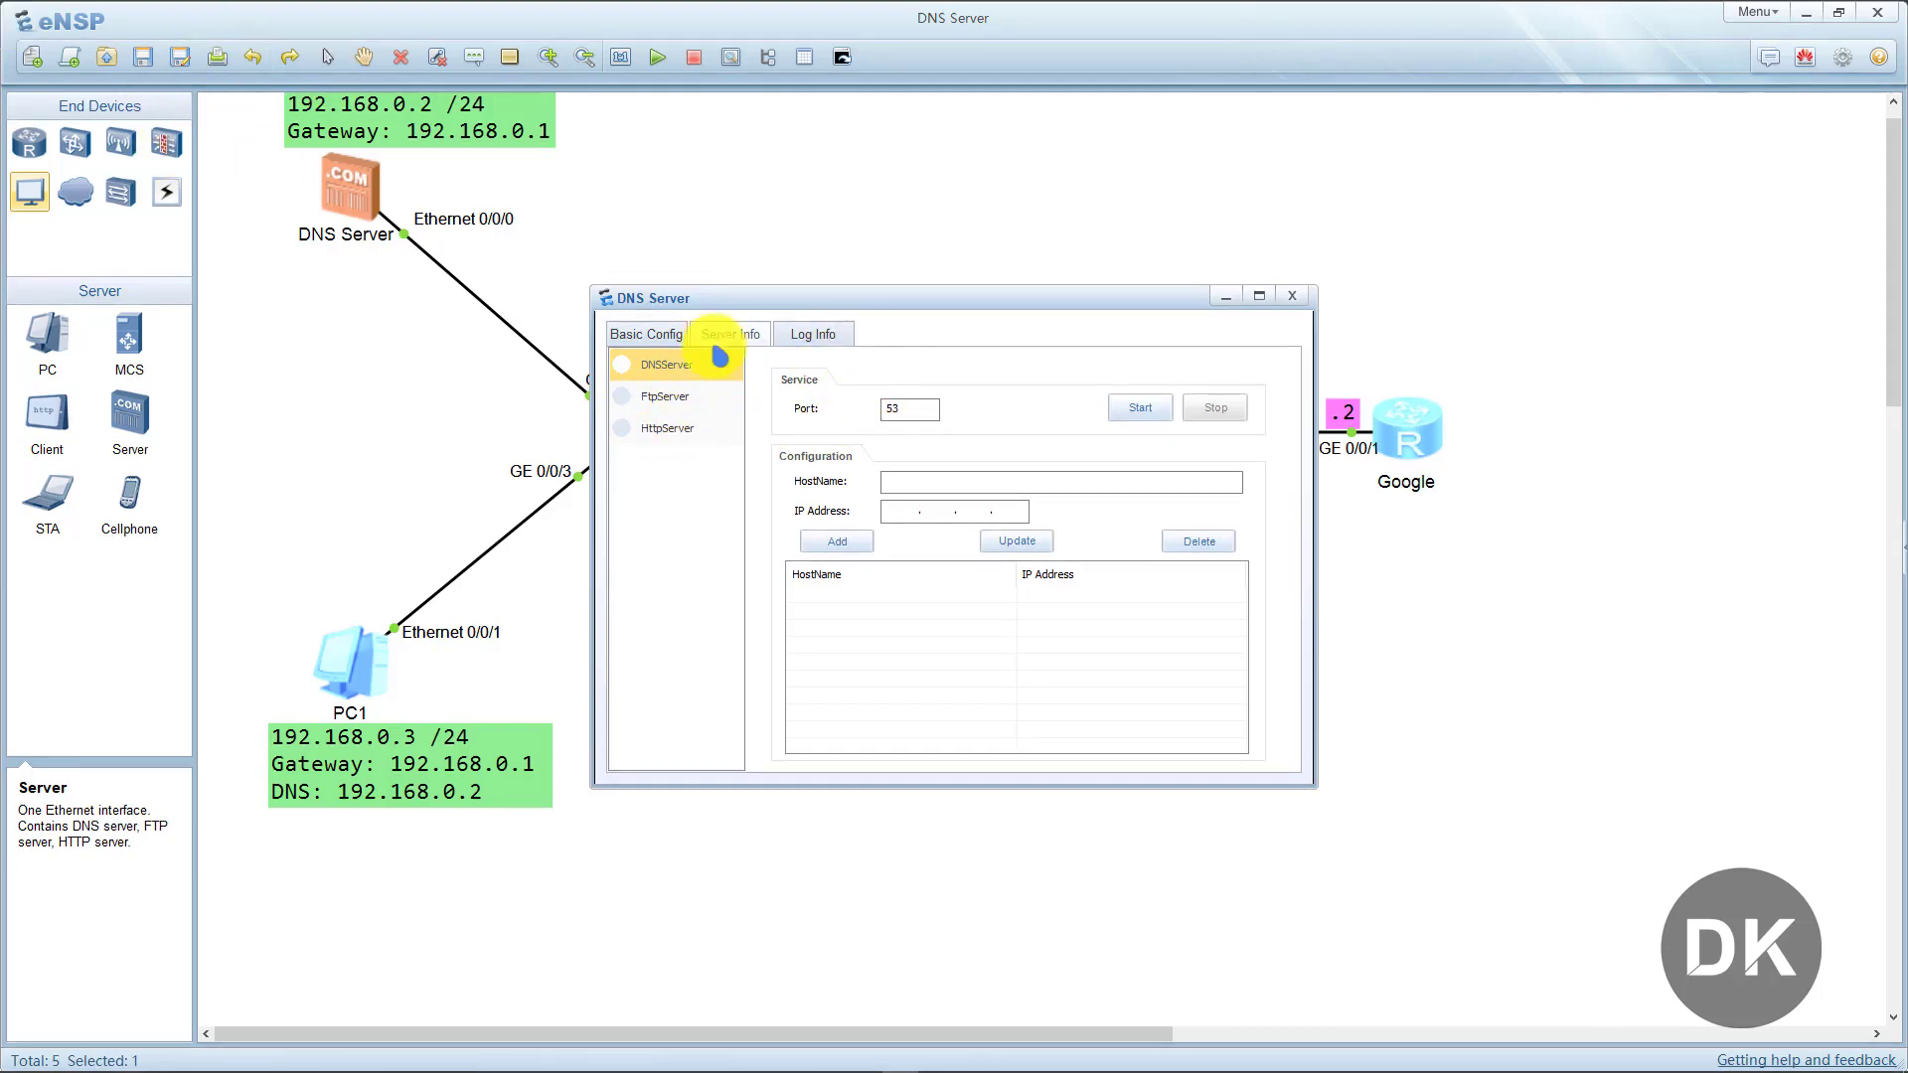
{"action": "left_click", "coordinate": [999, 482]}
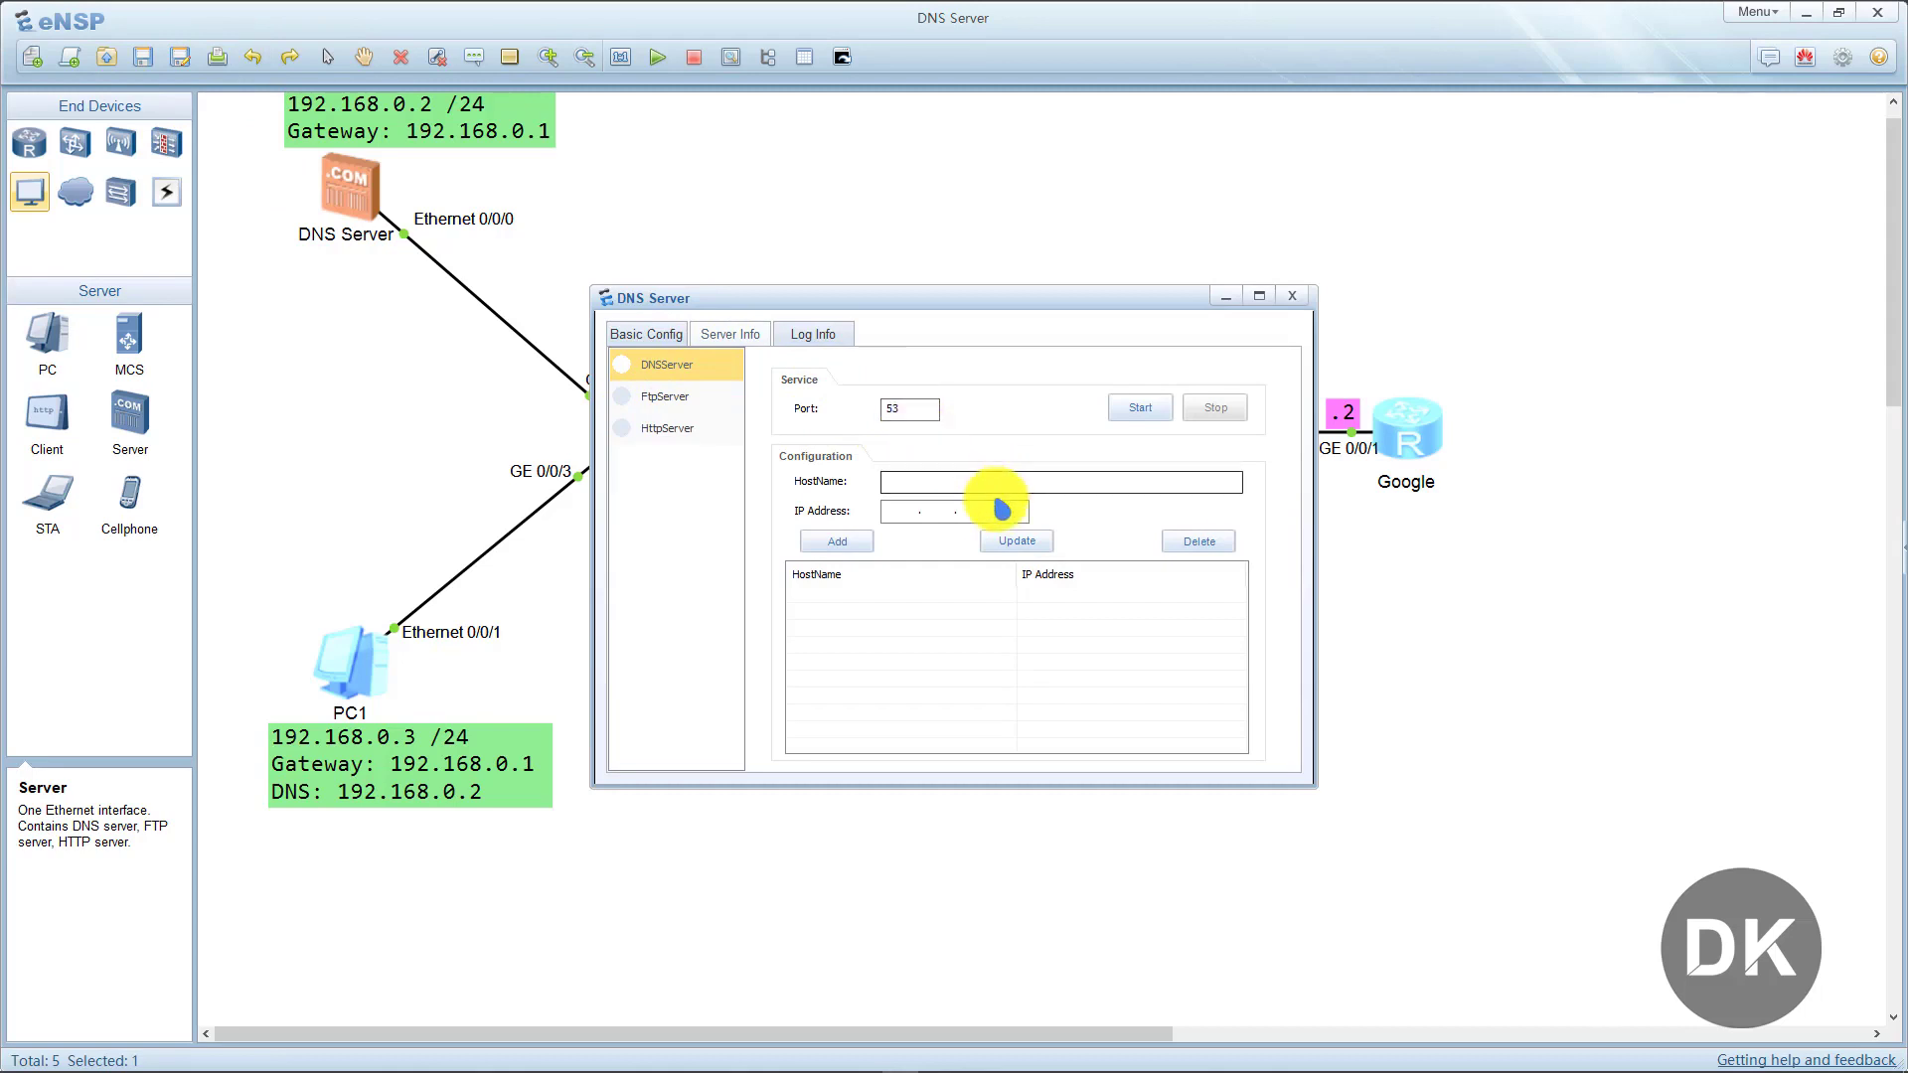
{"action": "left_click", "coordinate": [1133, 407]}
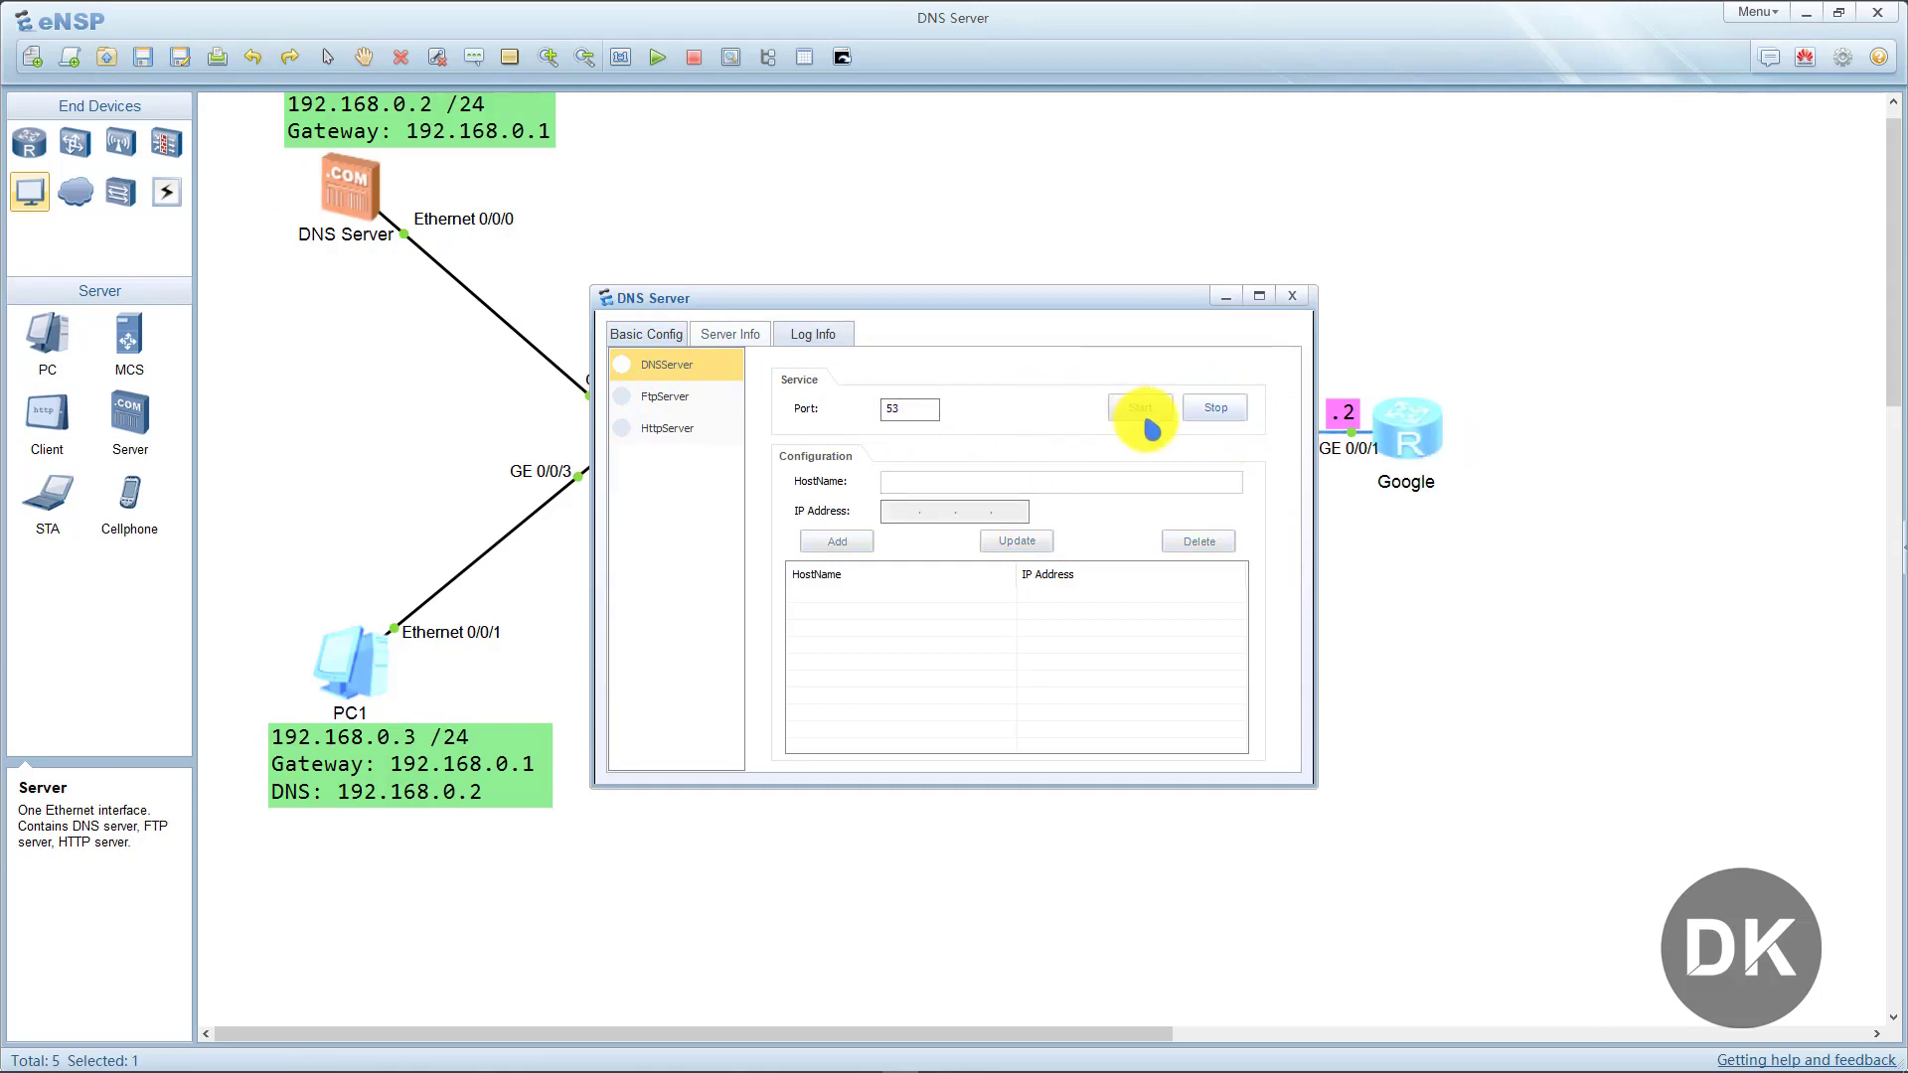
{"action": "key", "text": "alt+Tab"}
{"action": "left_click", "coordinate": [960, 481]}
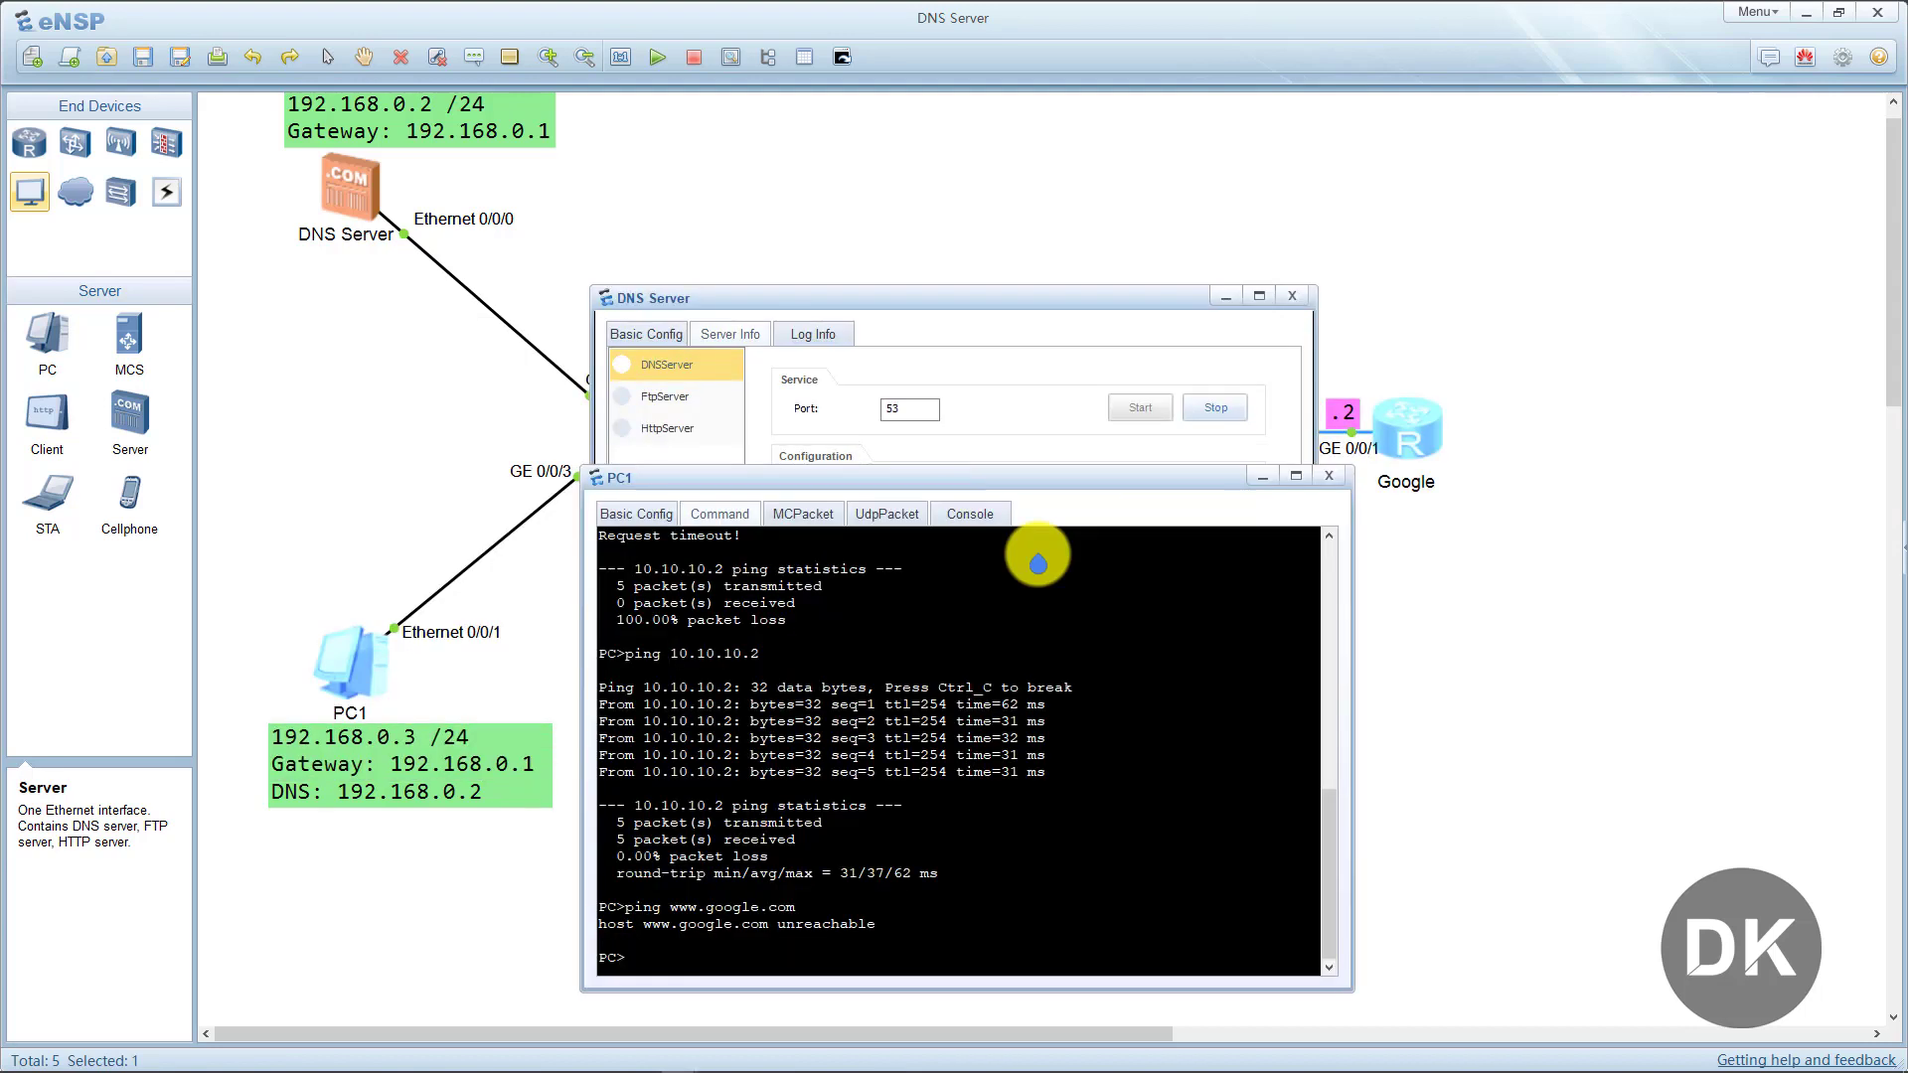
{"action": "key", "text": "Up"}
{"action": "key", "text": "Return"}
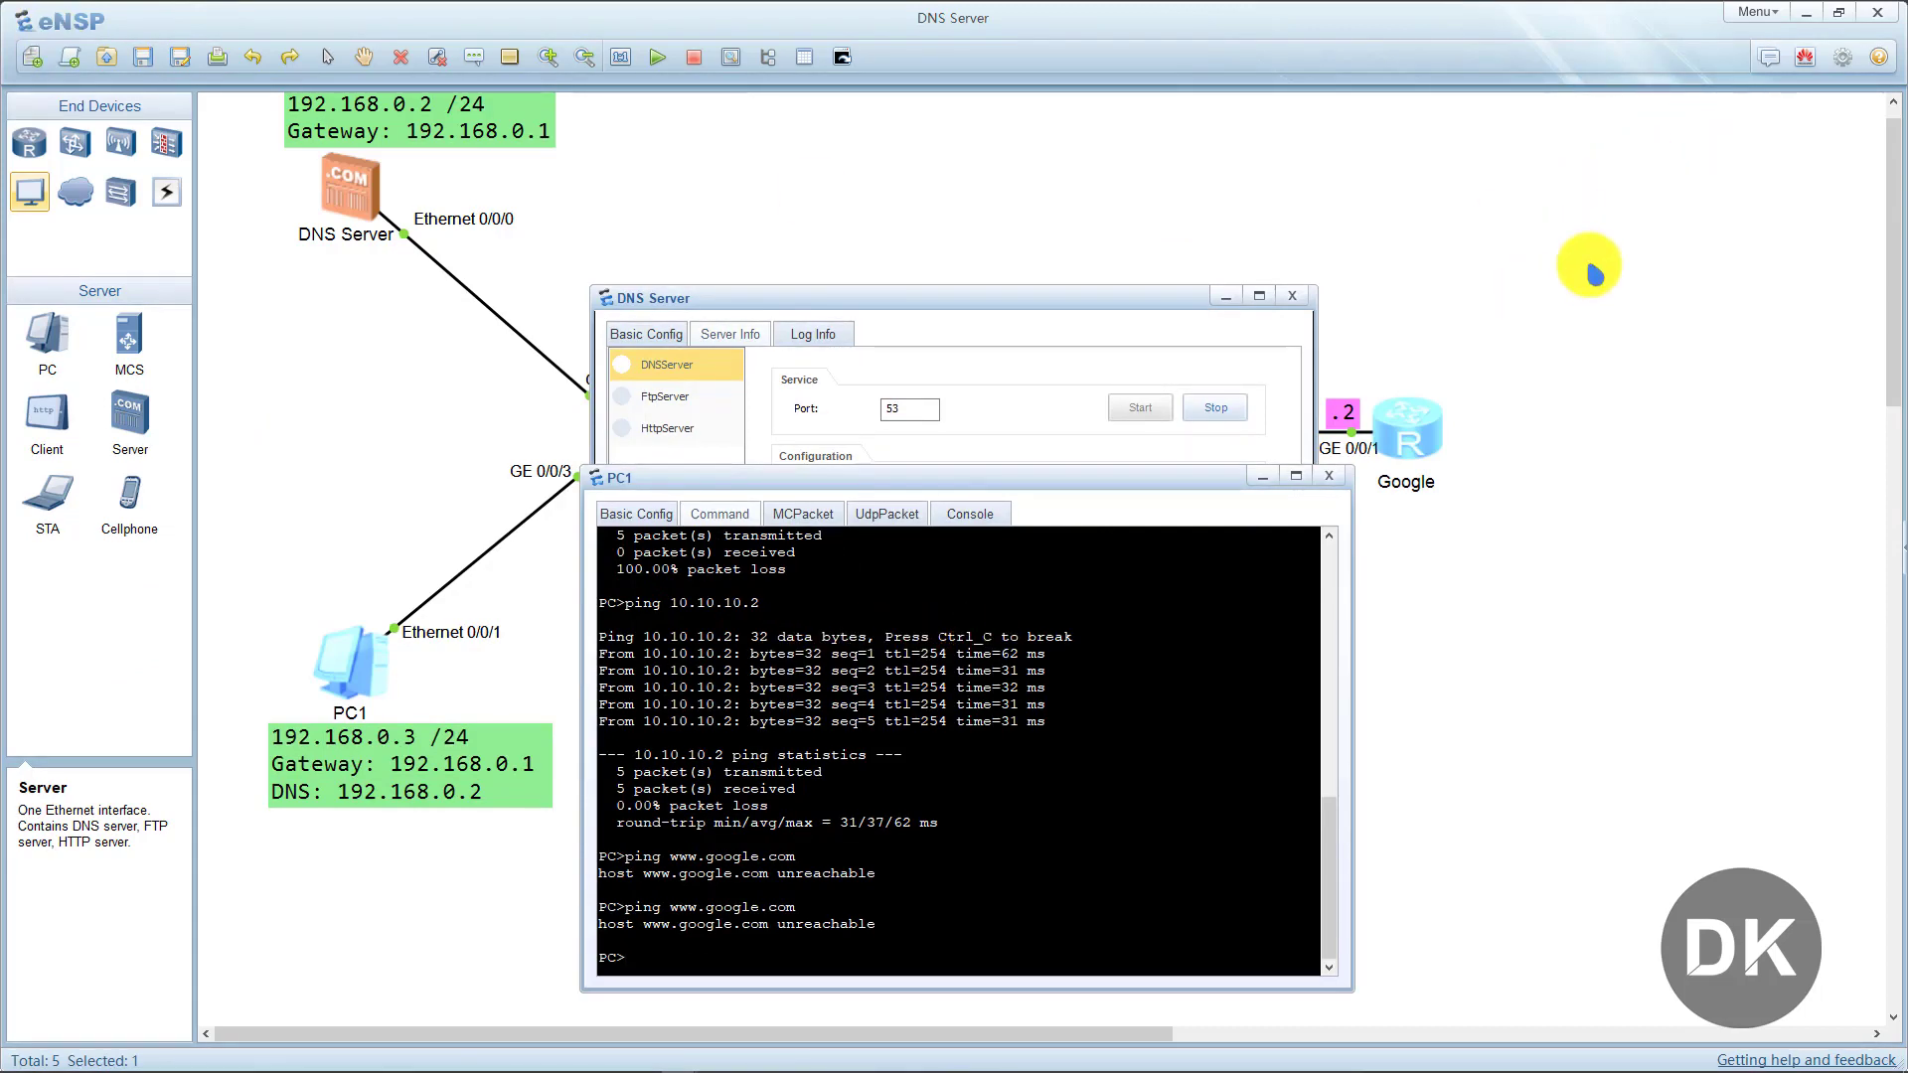
Return to the DNS Server's service configuration and stop the DNS service.
{"action": "left_click", "coordinate": [992, 376]}
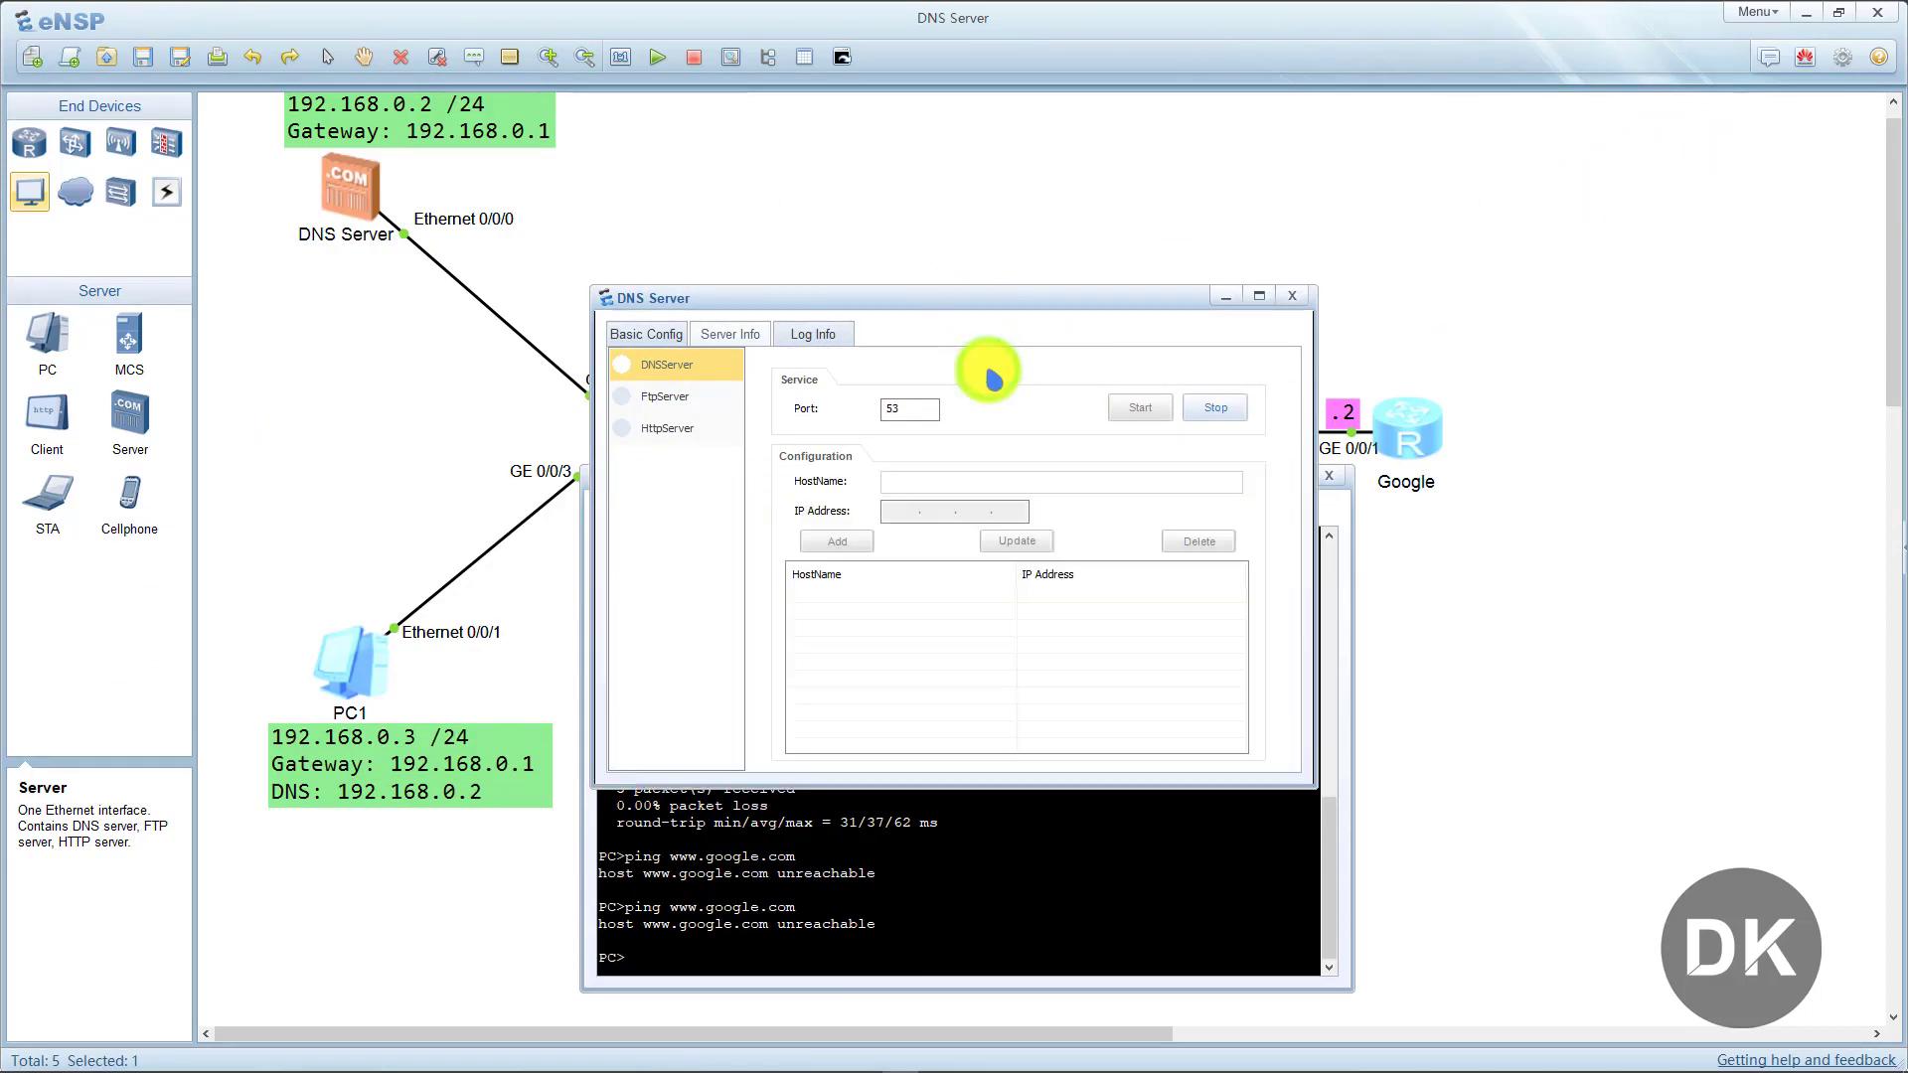
{"action": "left_click", "coordinate": [750, 161]}
{"action": "key", "text": "alt+Tab"}
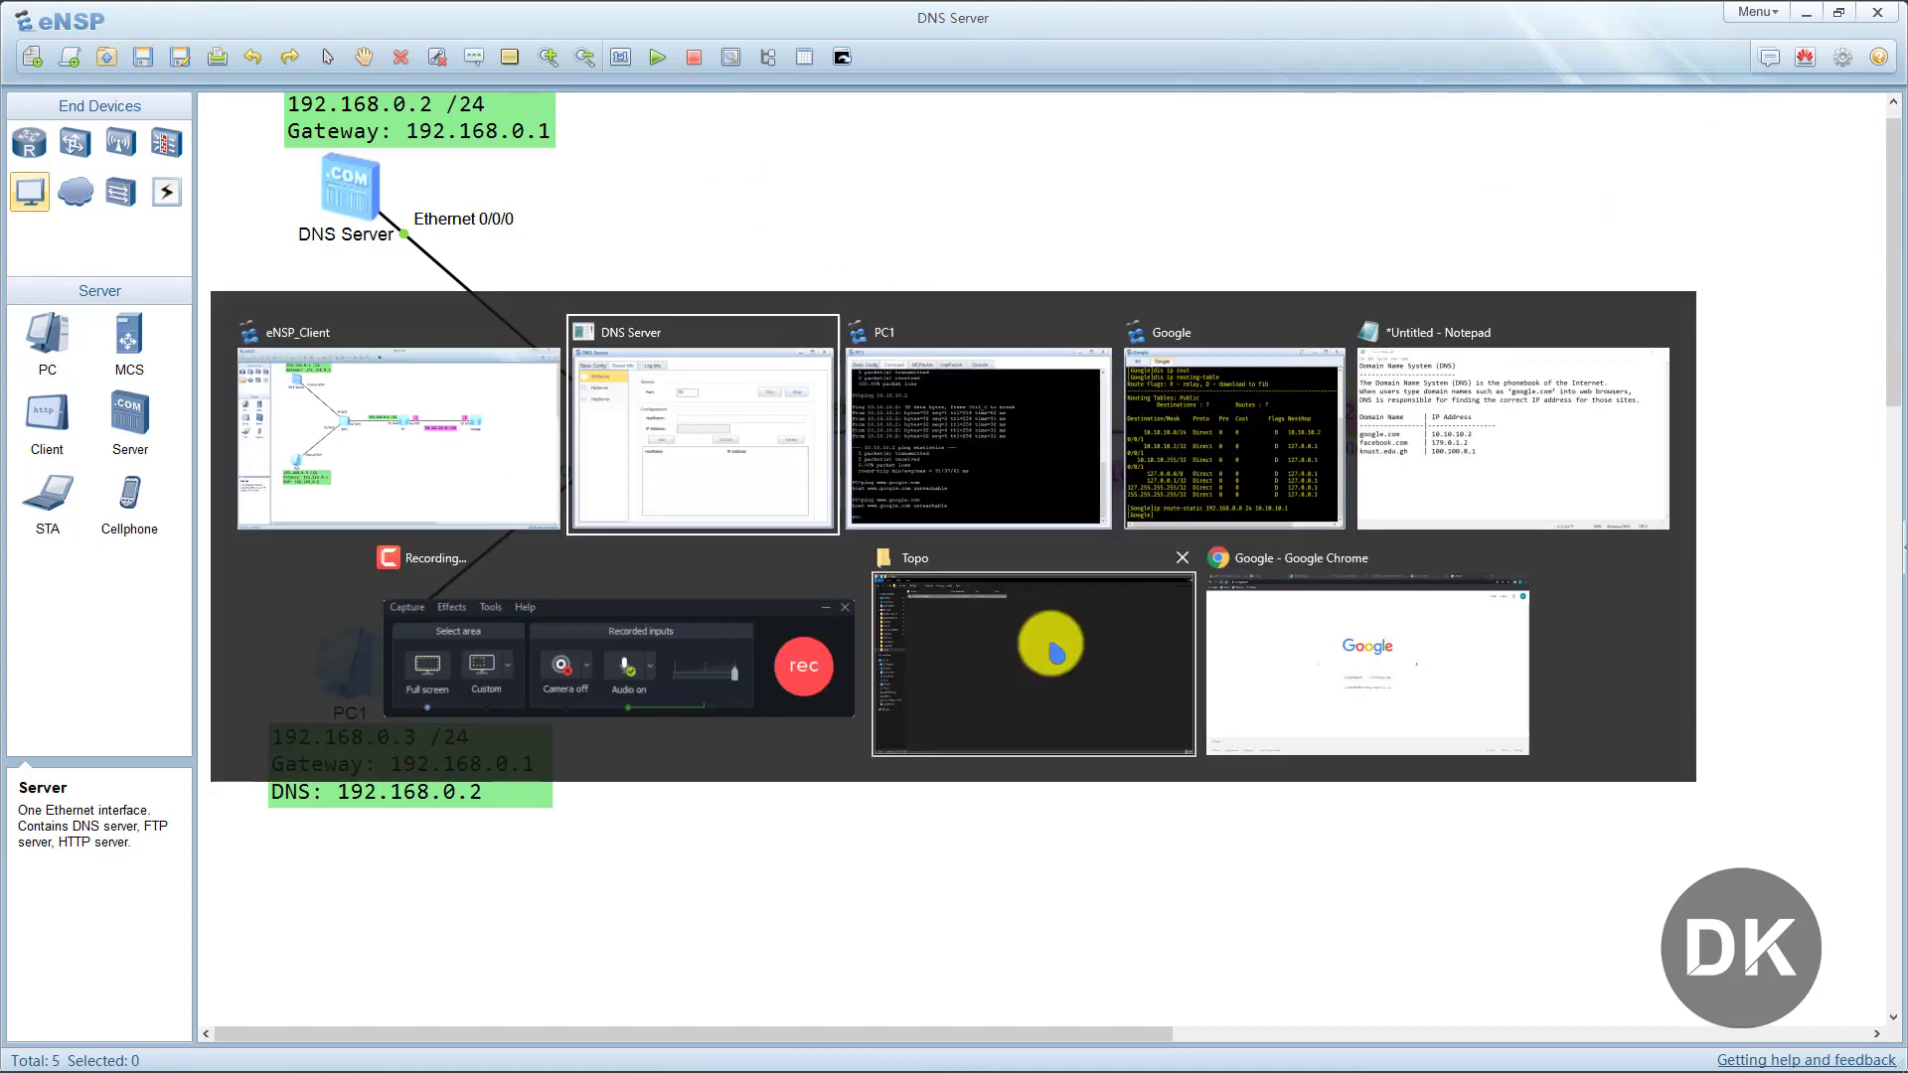
{"action": "left_click", "coordinate": [715, 391]}
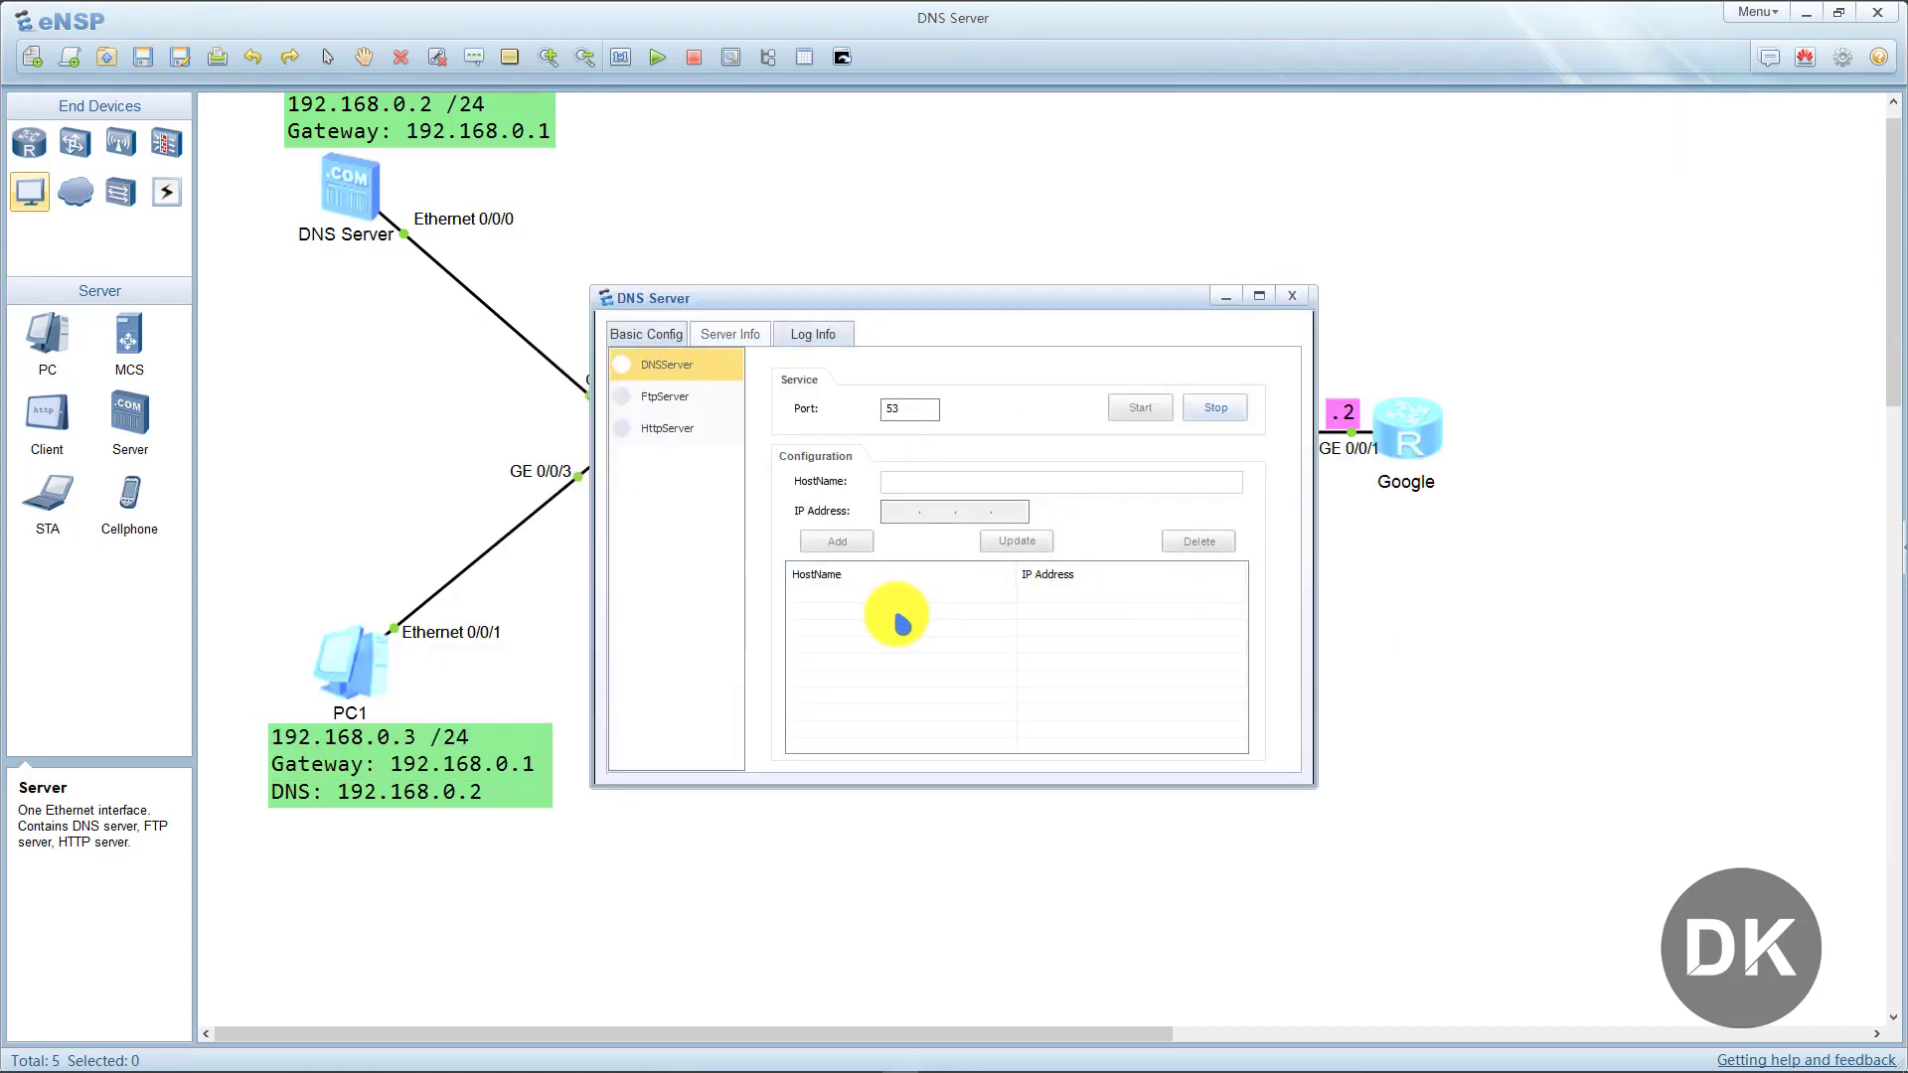
{"action": "left_click", "coordinate": [1242, 417]}
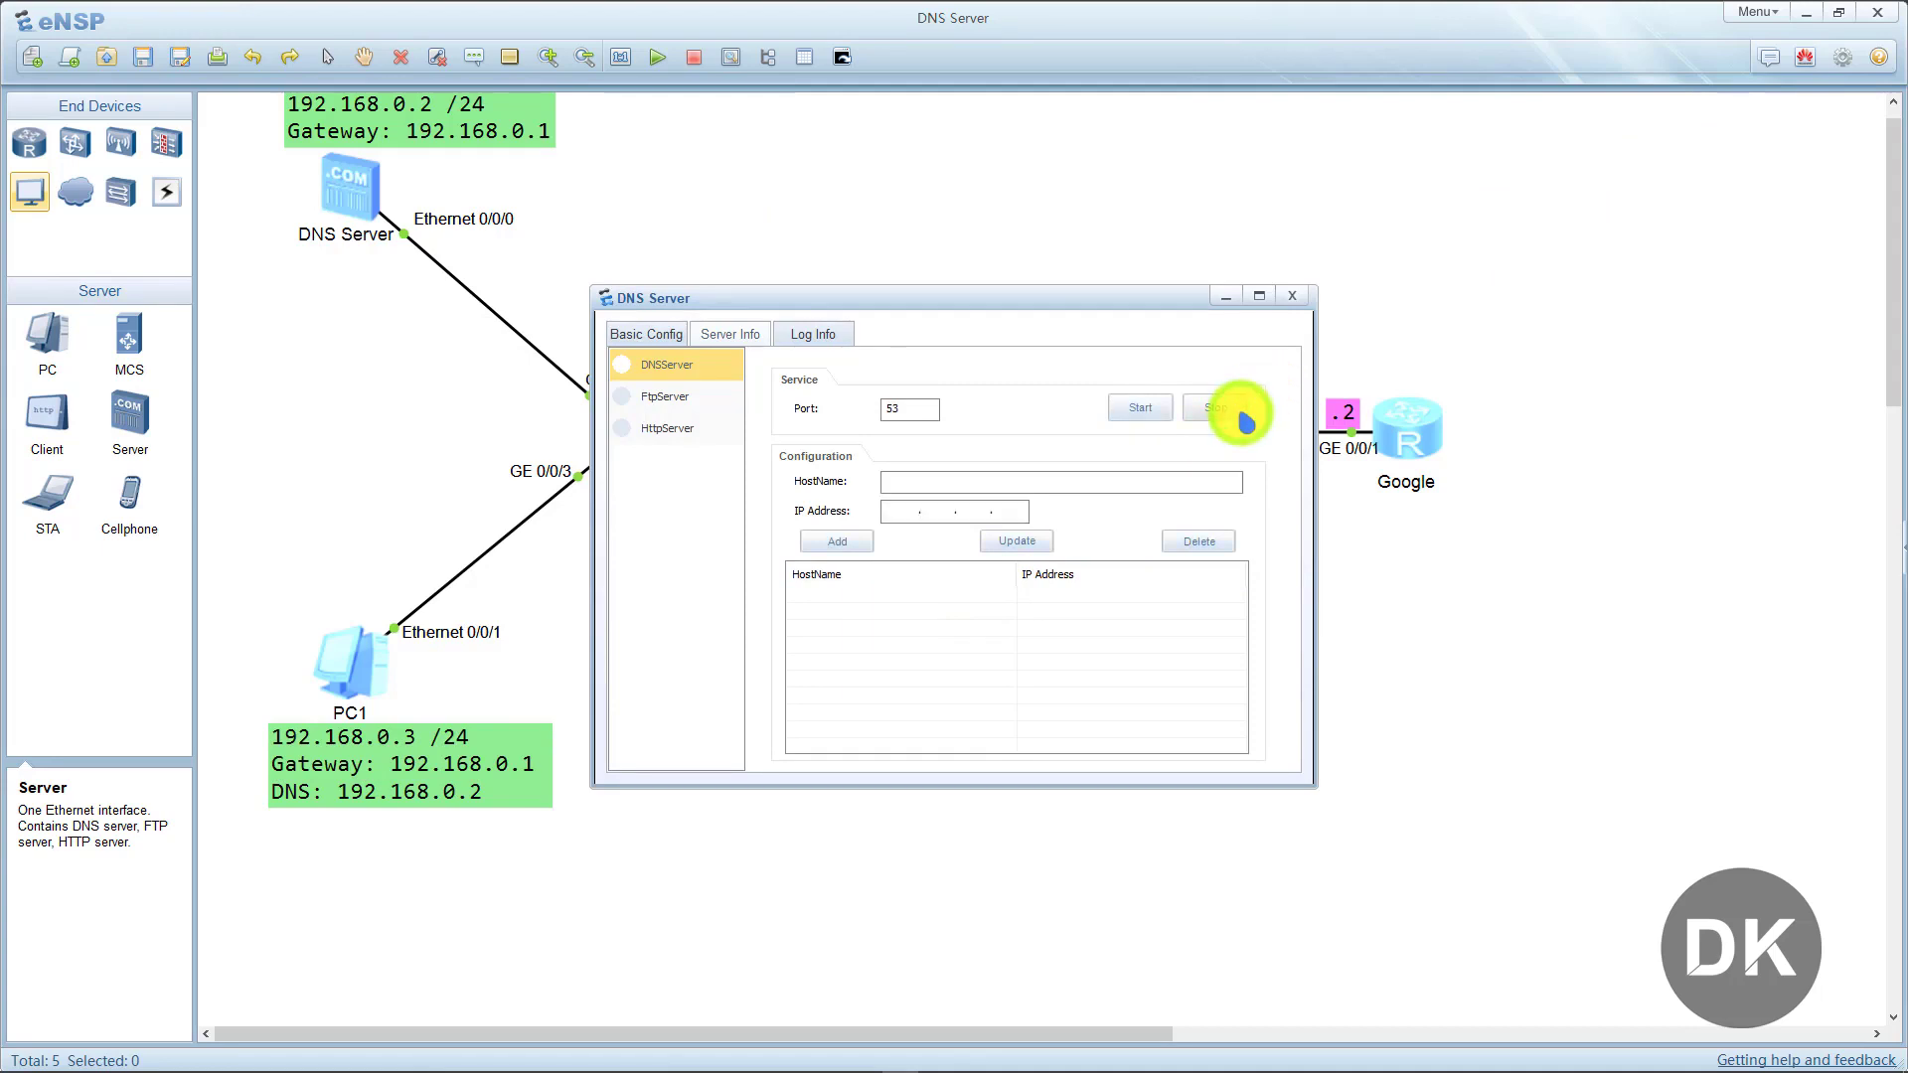
{"action": "left_click", "coordinate": [972, 485]}
{"action": "type", "text": "www.google.com"}
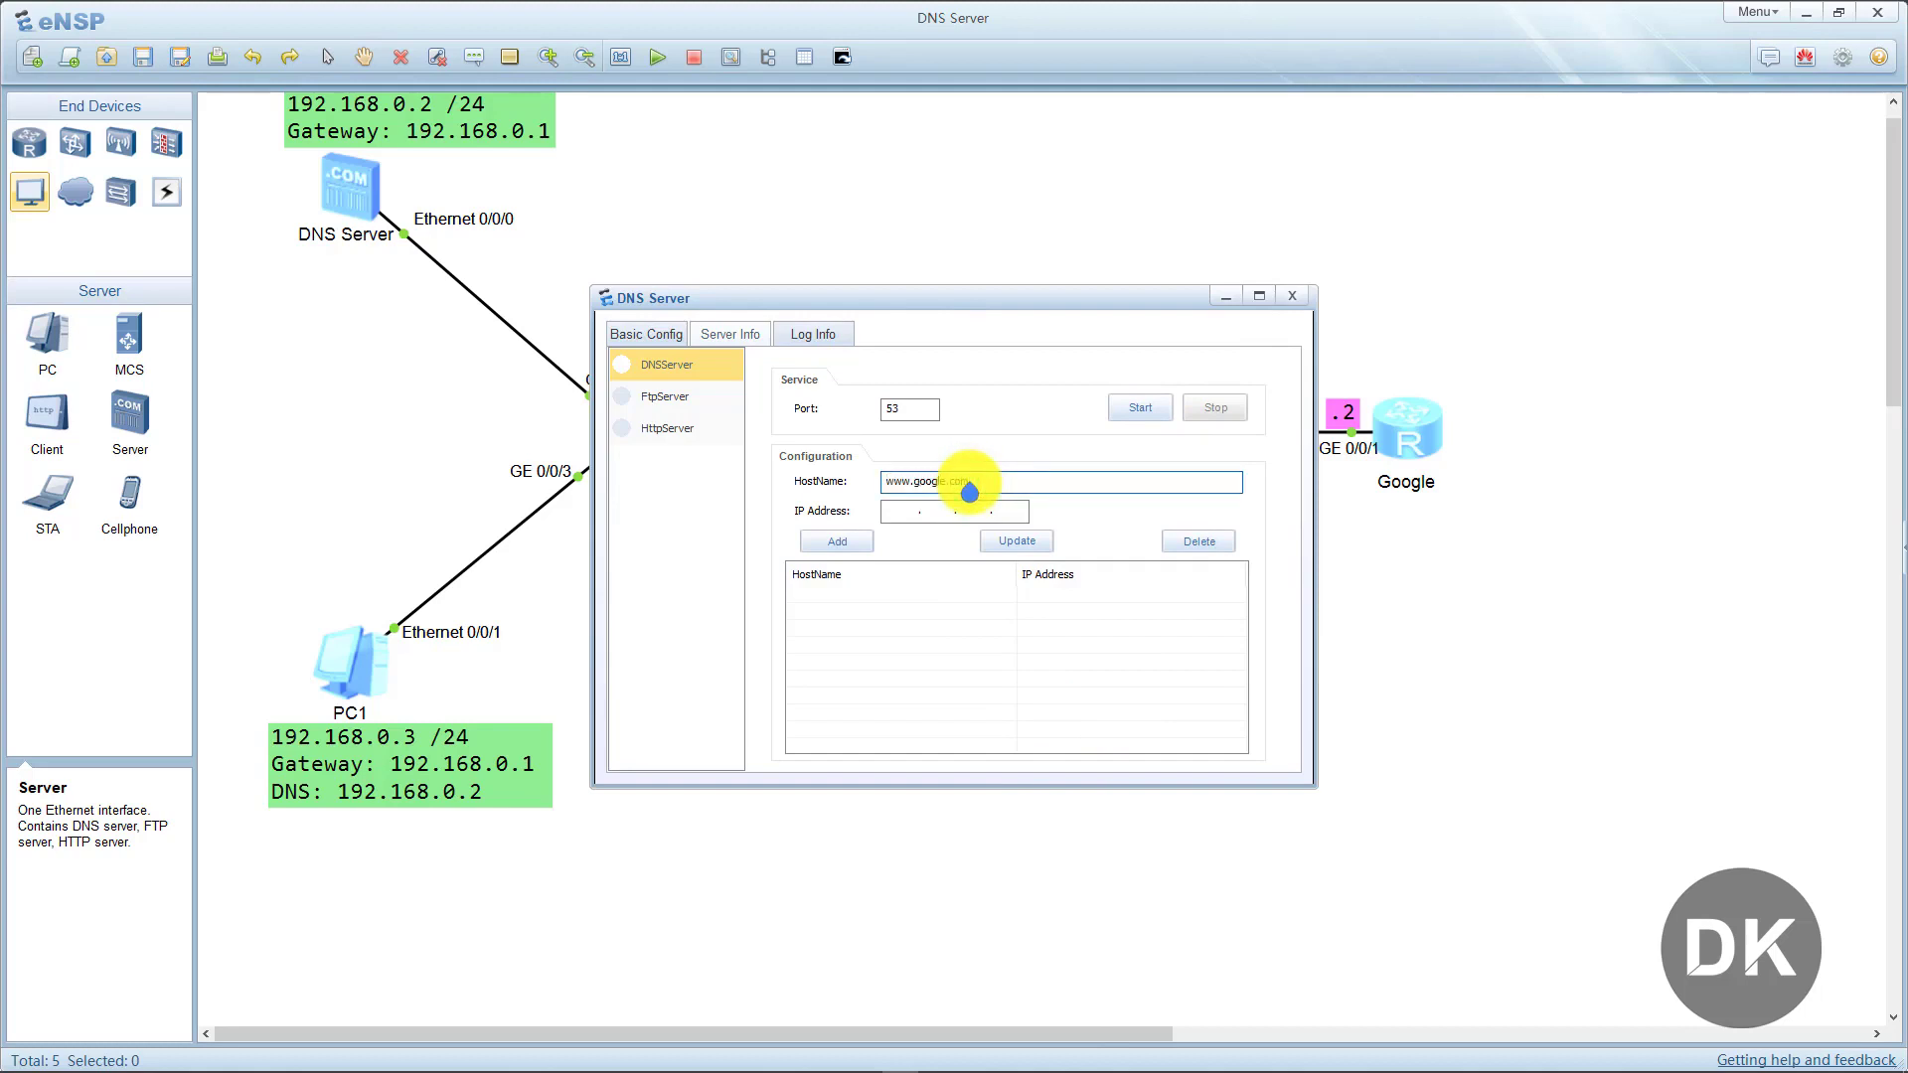
{"action": "left_click", "coordinate": [904, 510]}
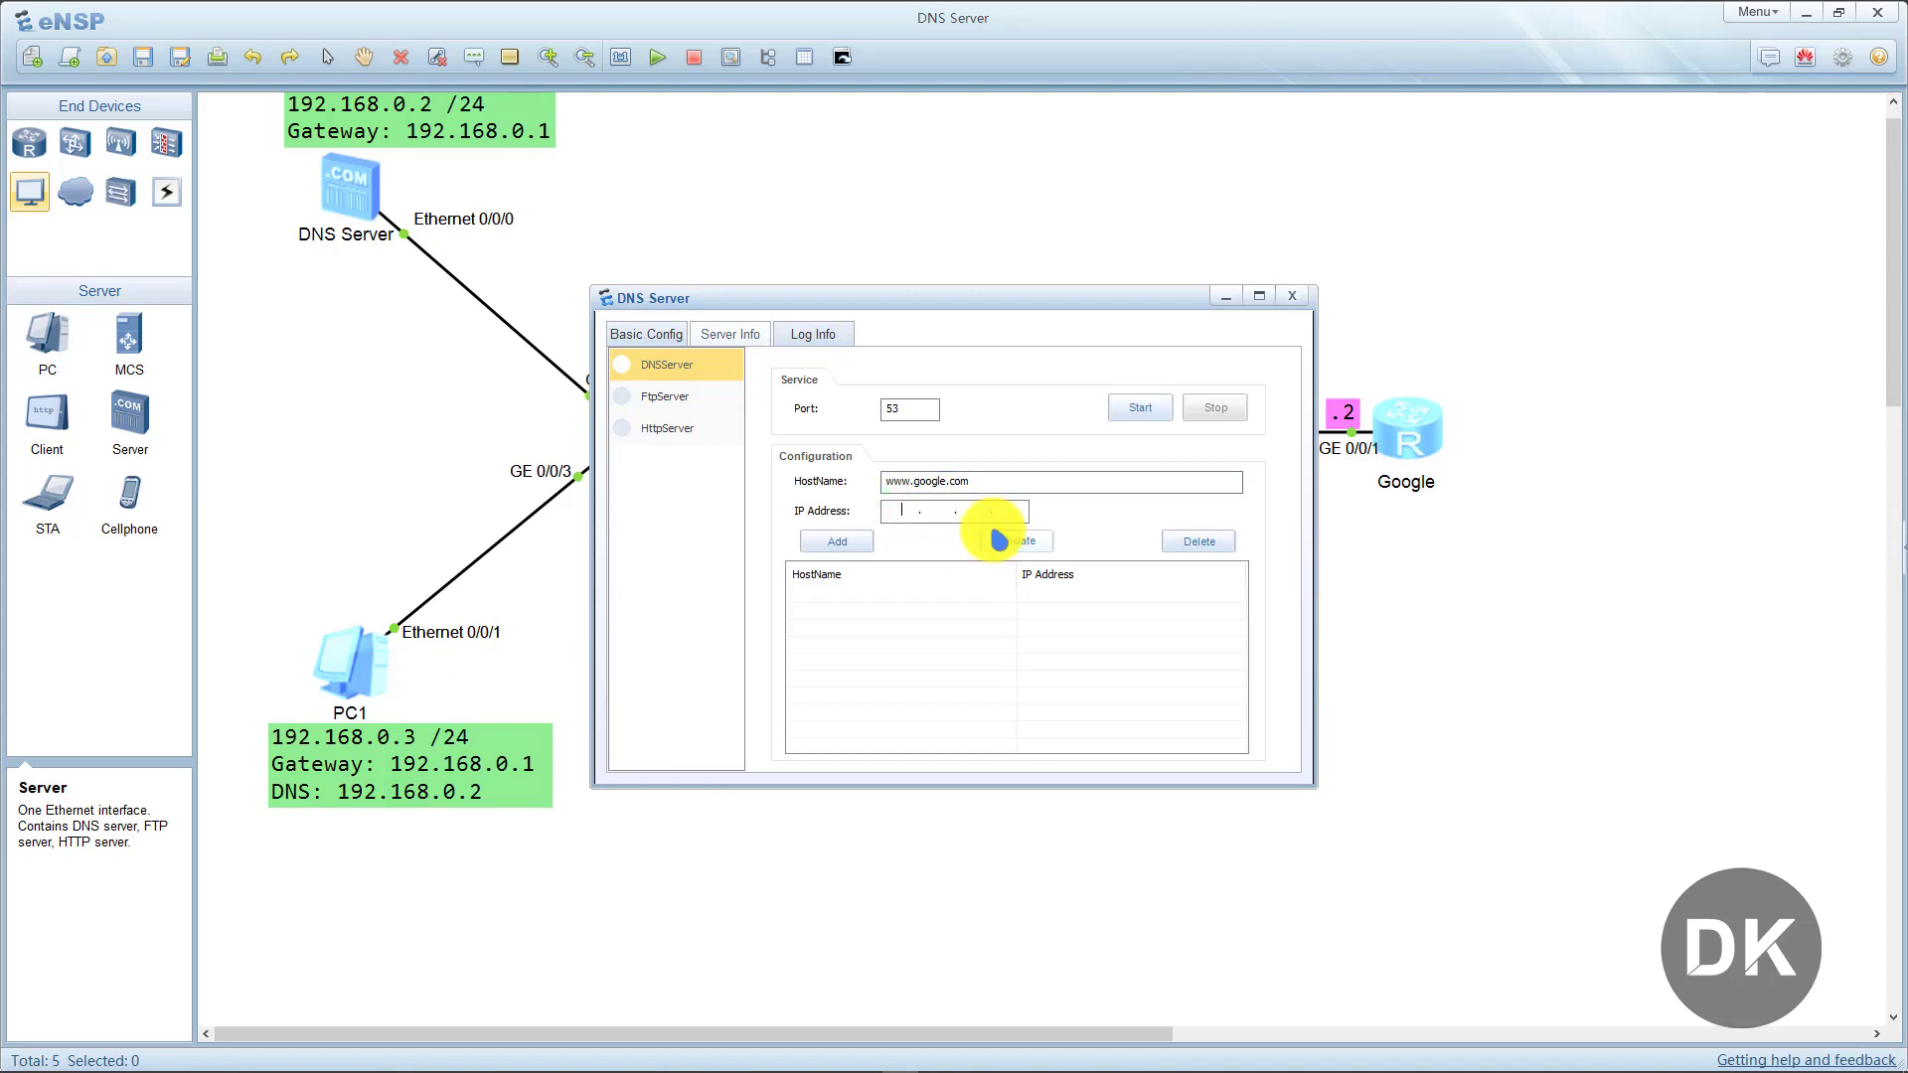
{"action": "type", "text": "10"}
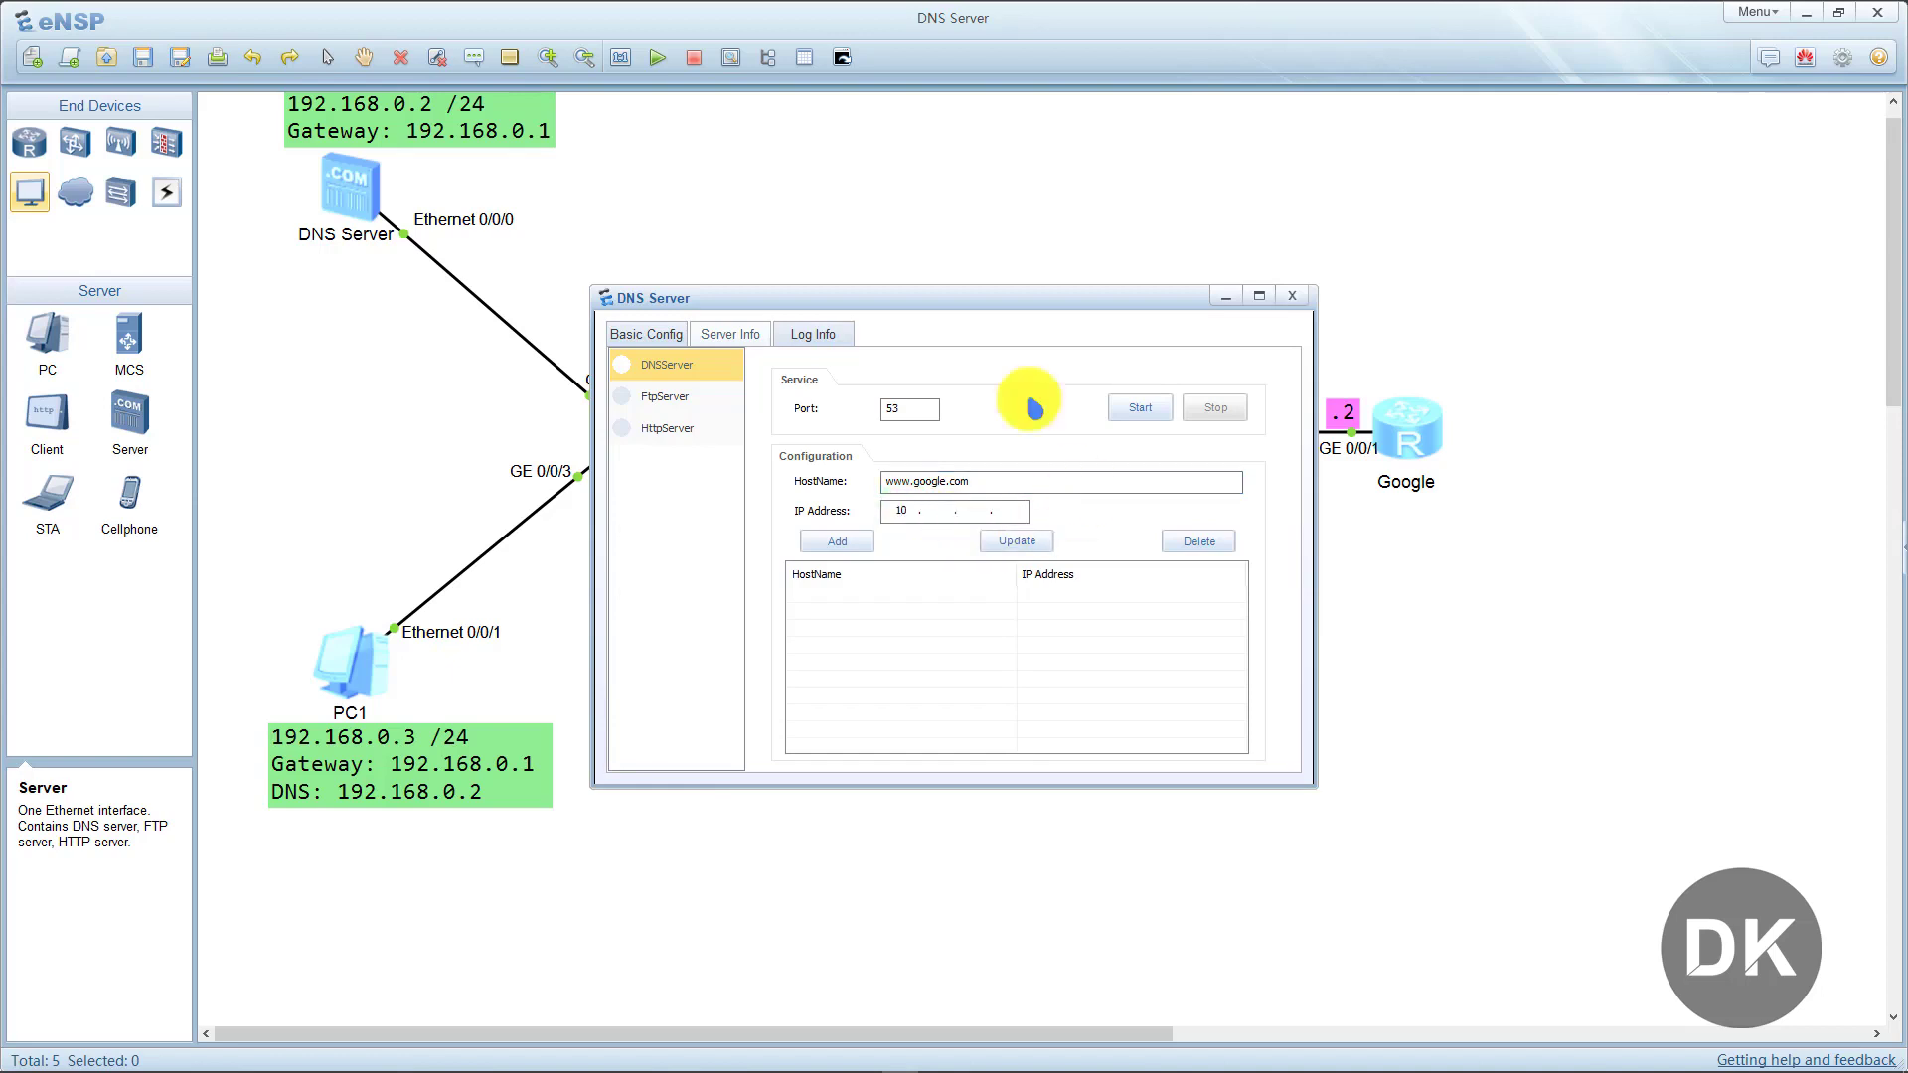
{"action": "left_click_drag", "start_coordinate": [903, 303], "coordinate": [693, 309]}
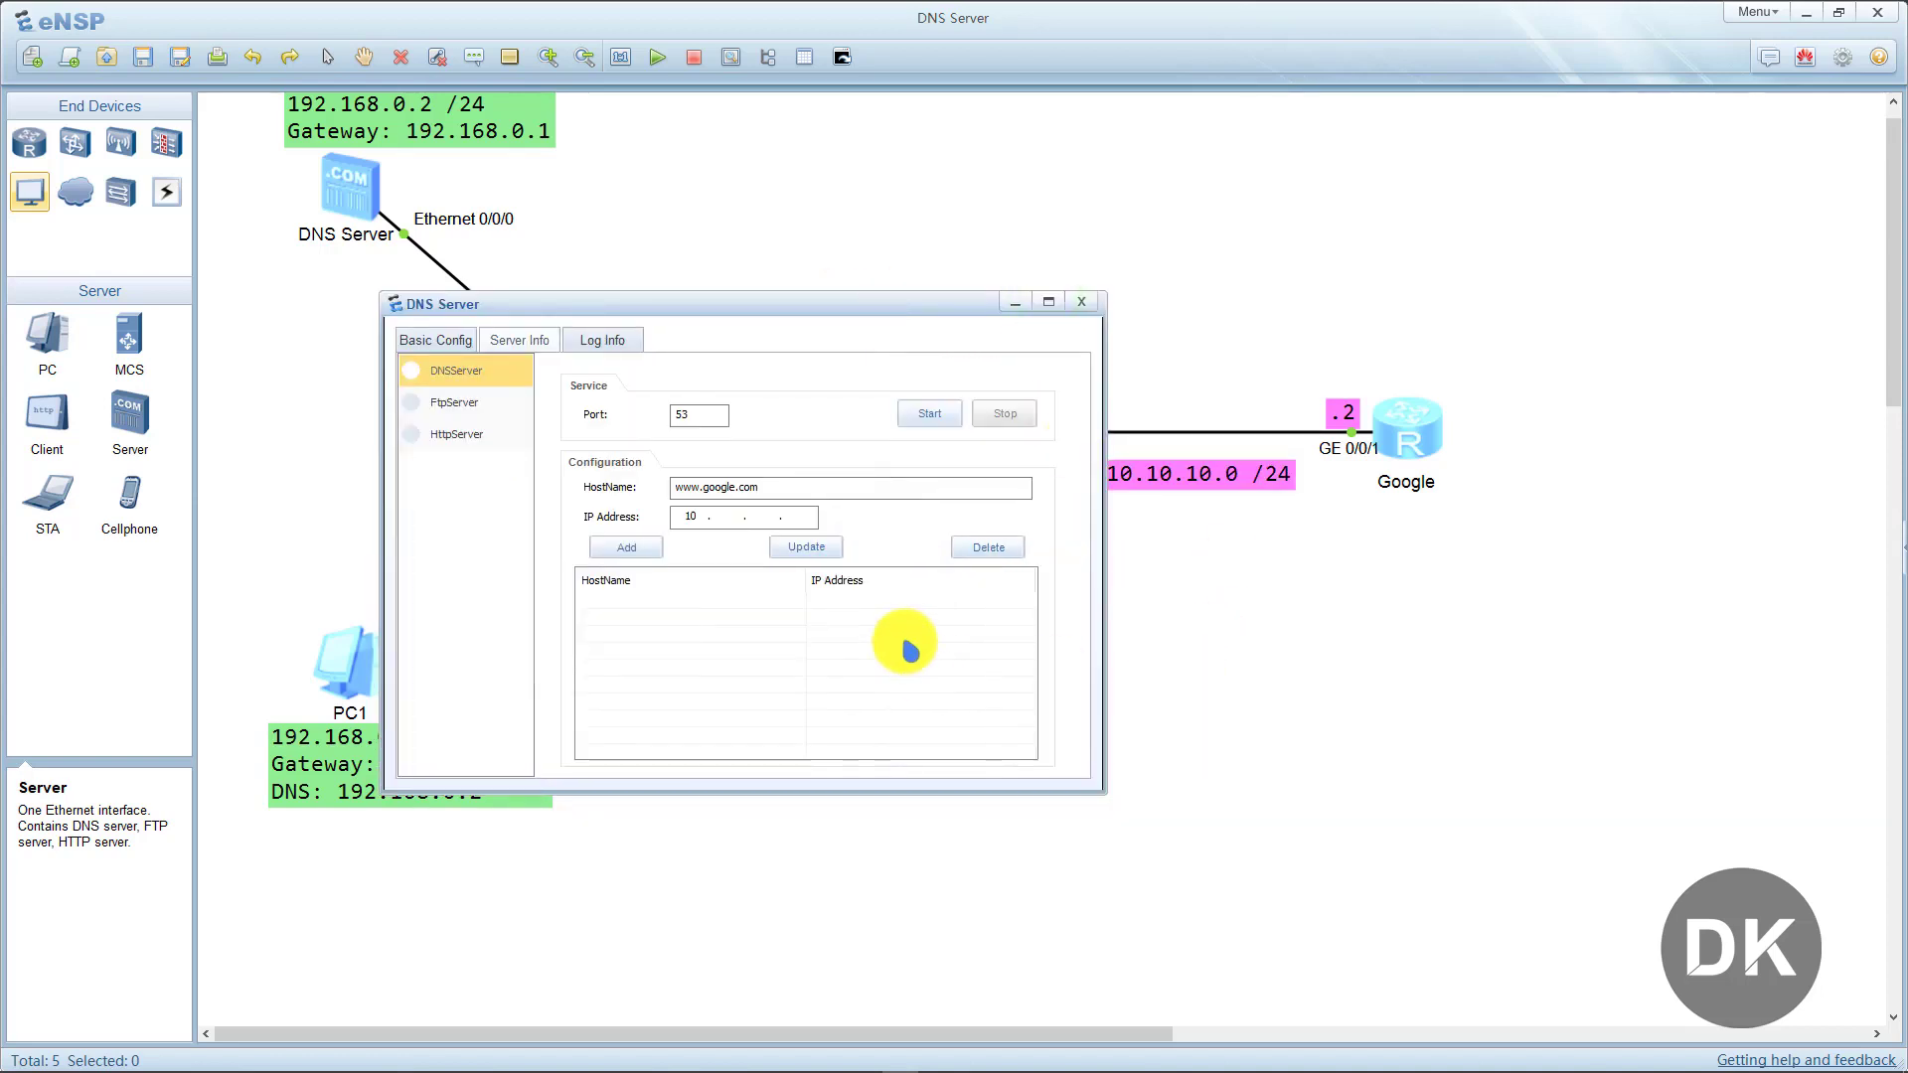
{"action": "type", "text": ".10.10"}
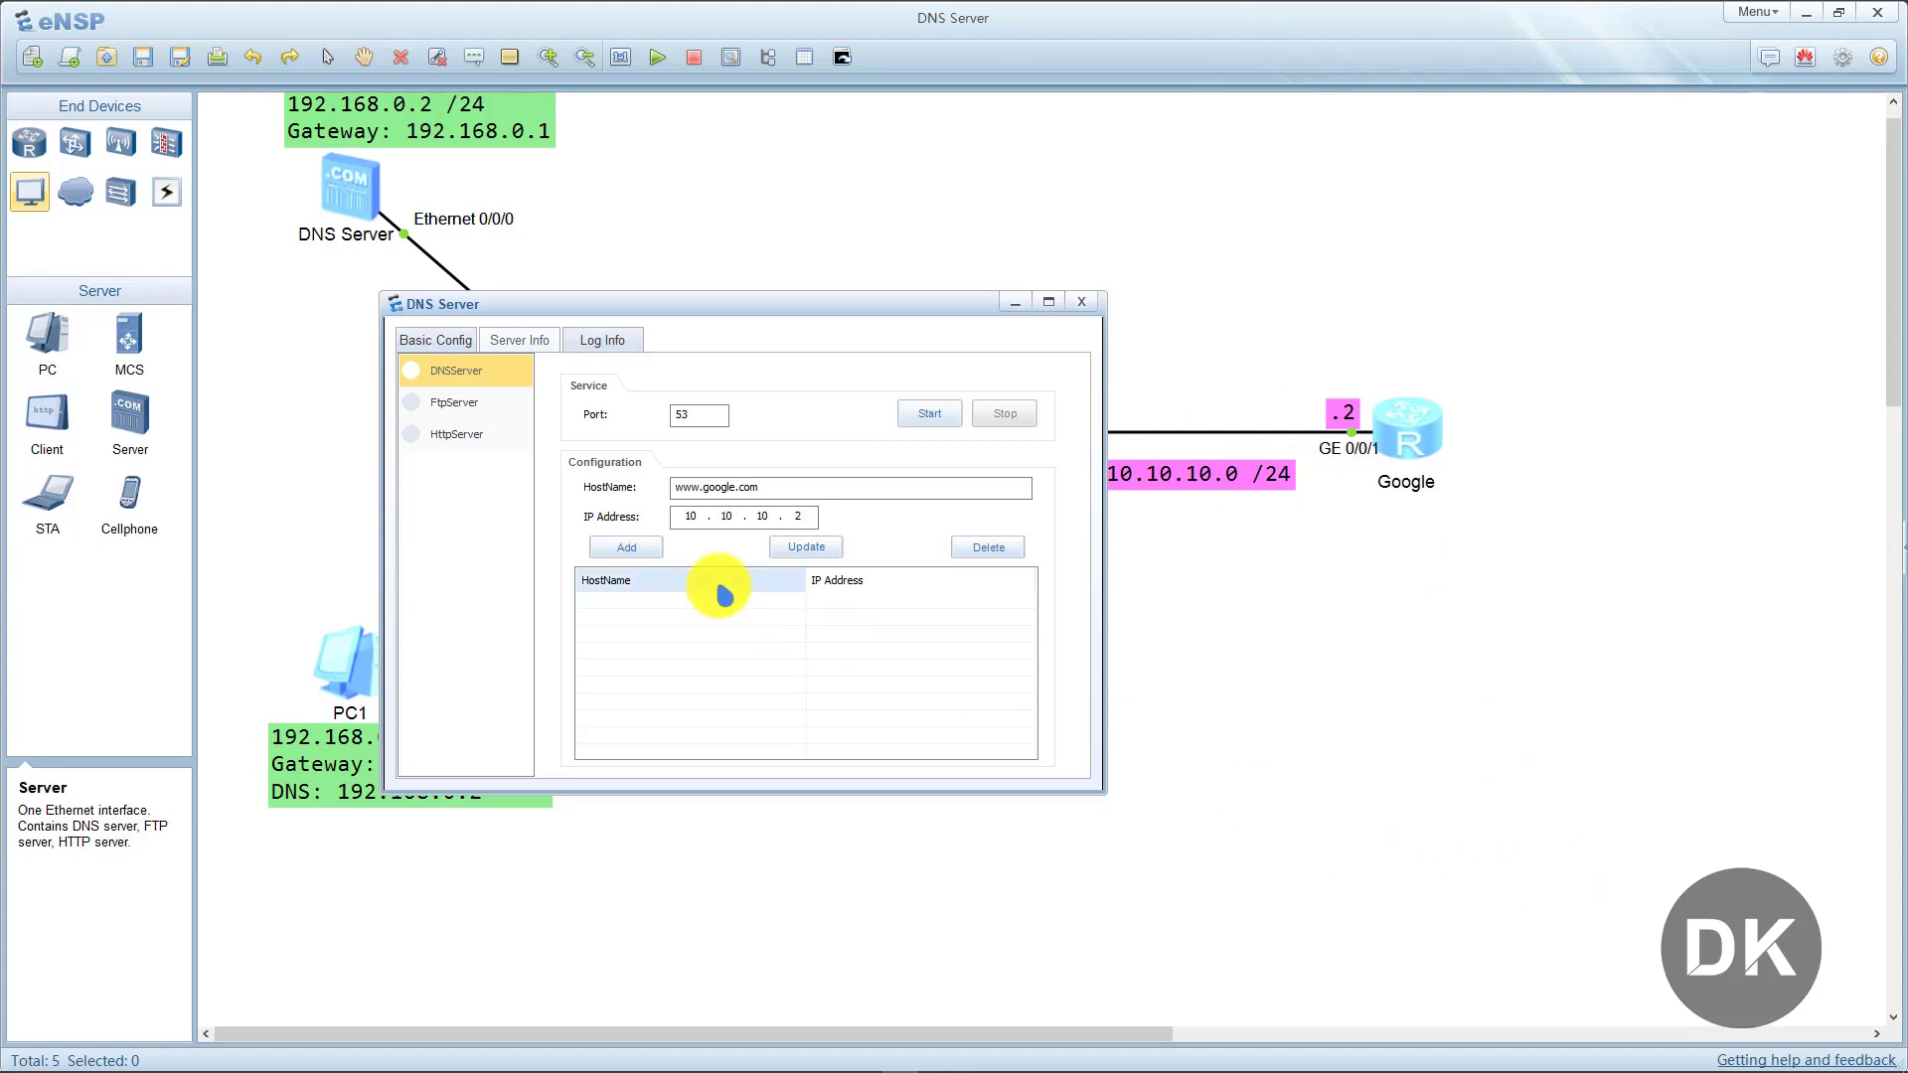
{"action": "left_click", "coordinate": [637, 550]}
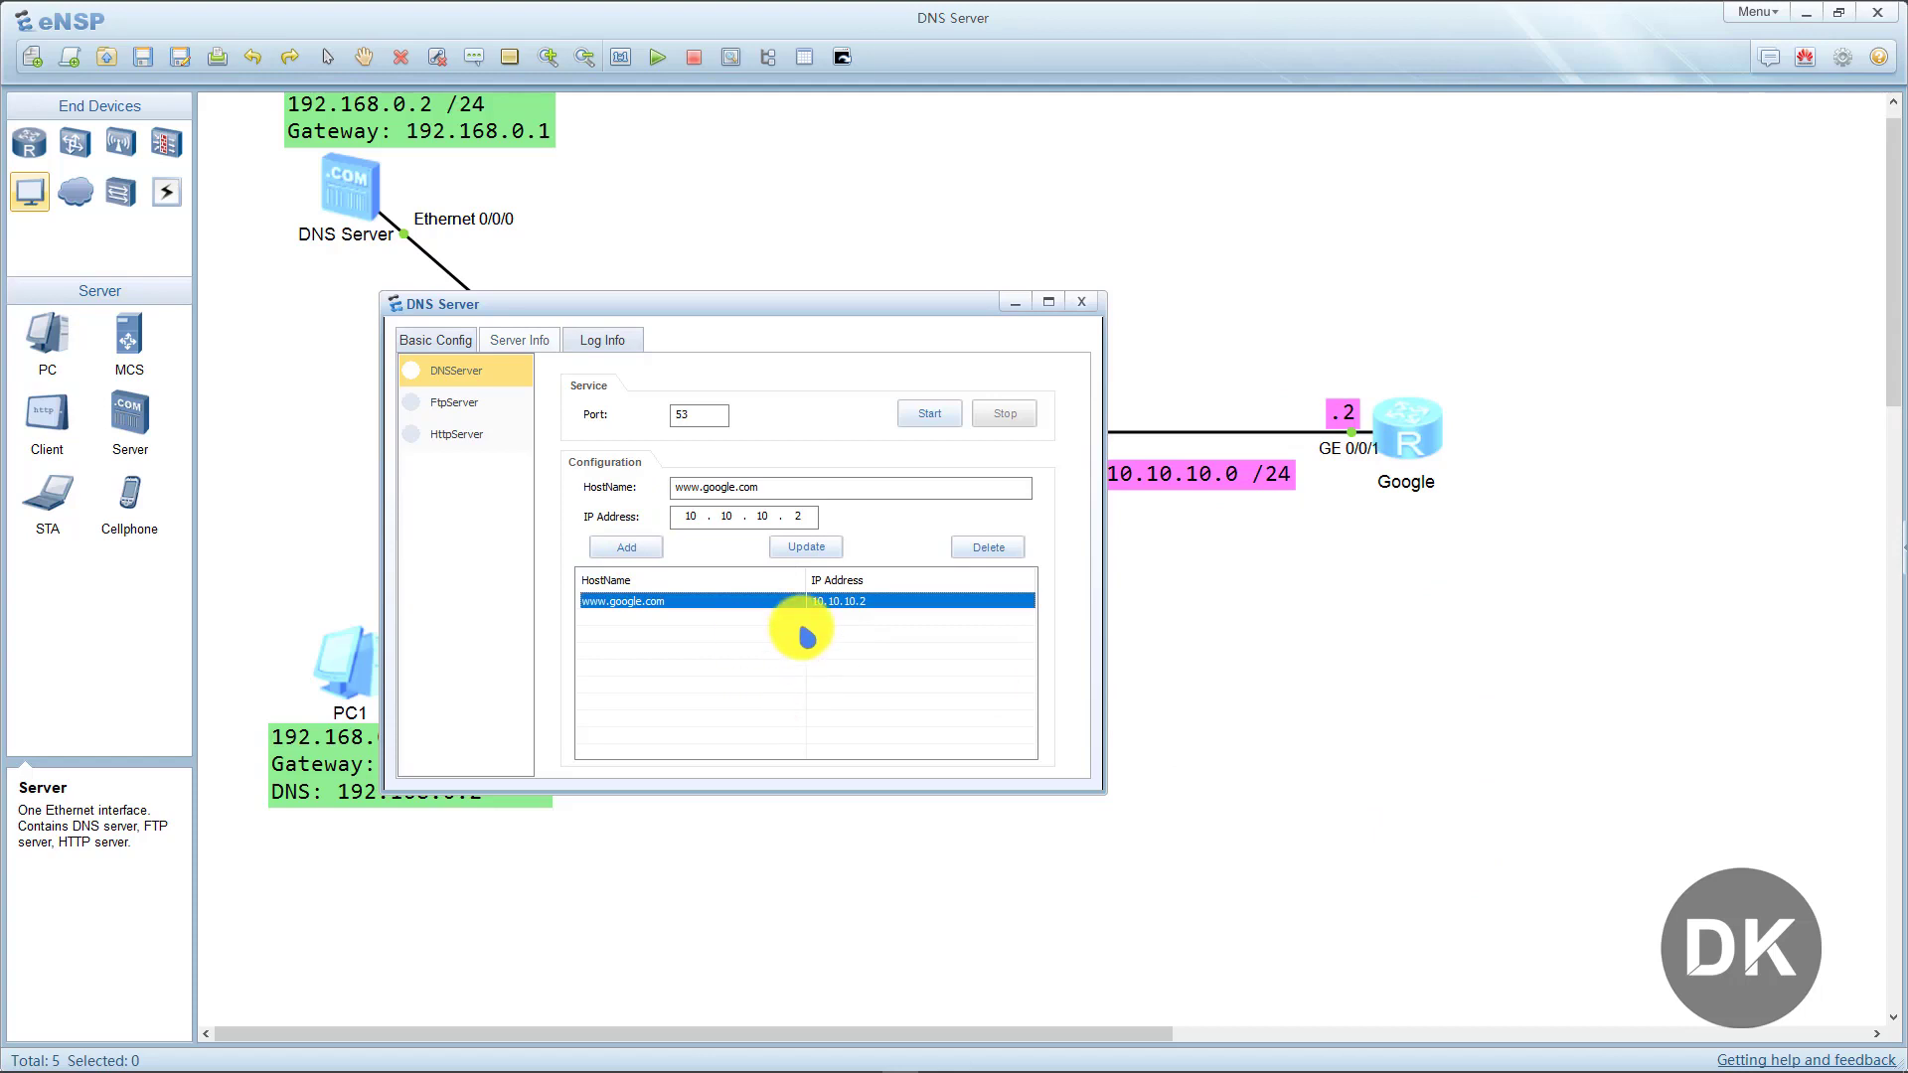
{"action": "triple_click", "coordinate": [809, 492]}
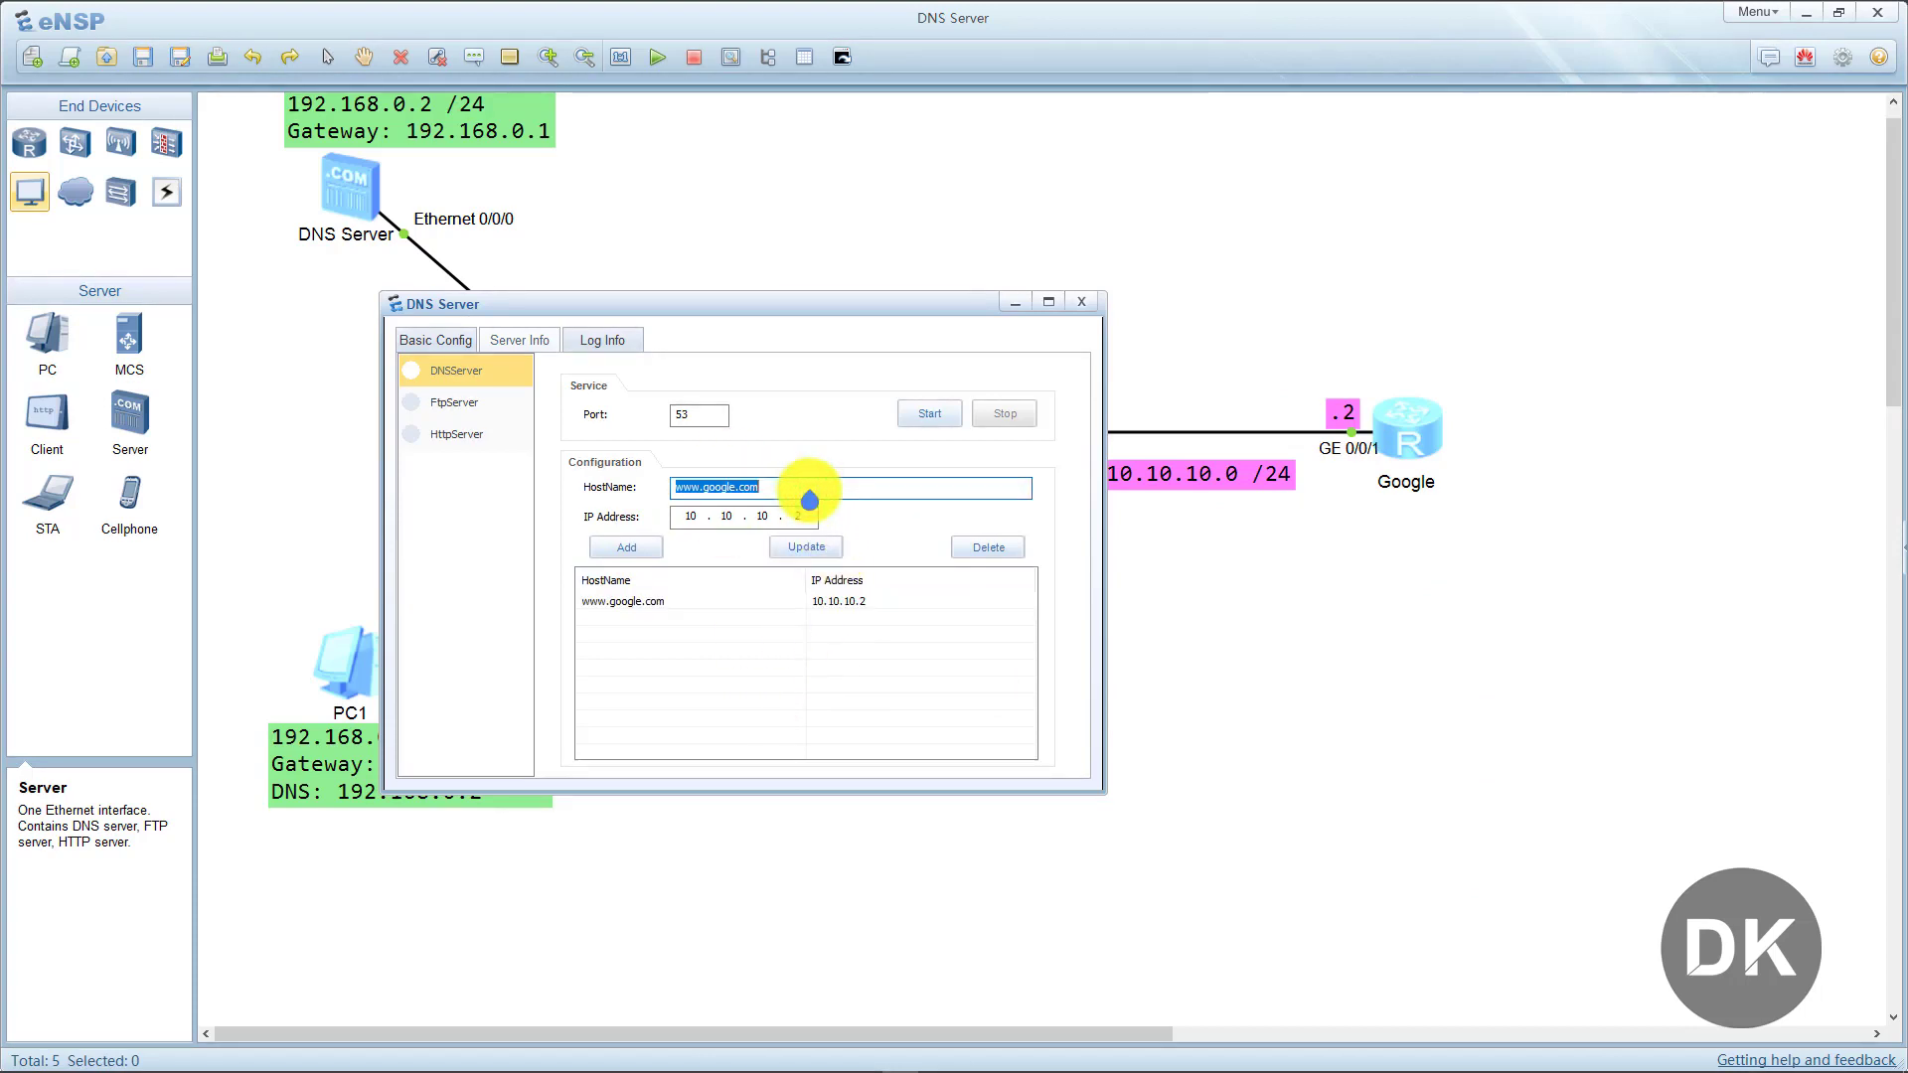
{"action": "type", "text": "www.facebook.com"}
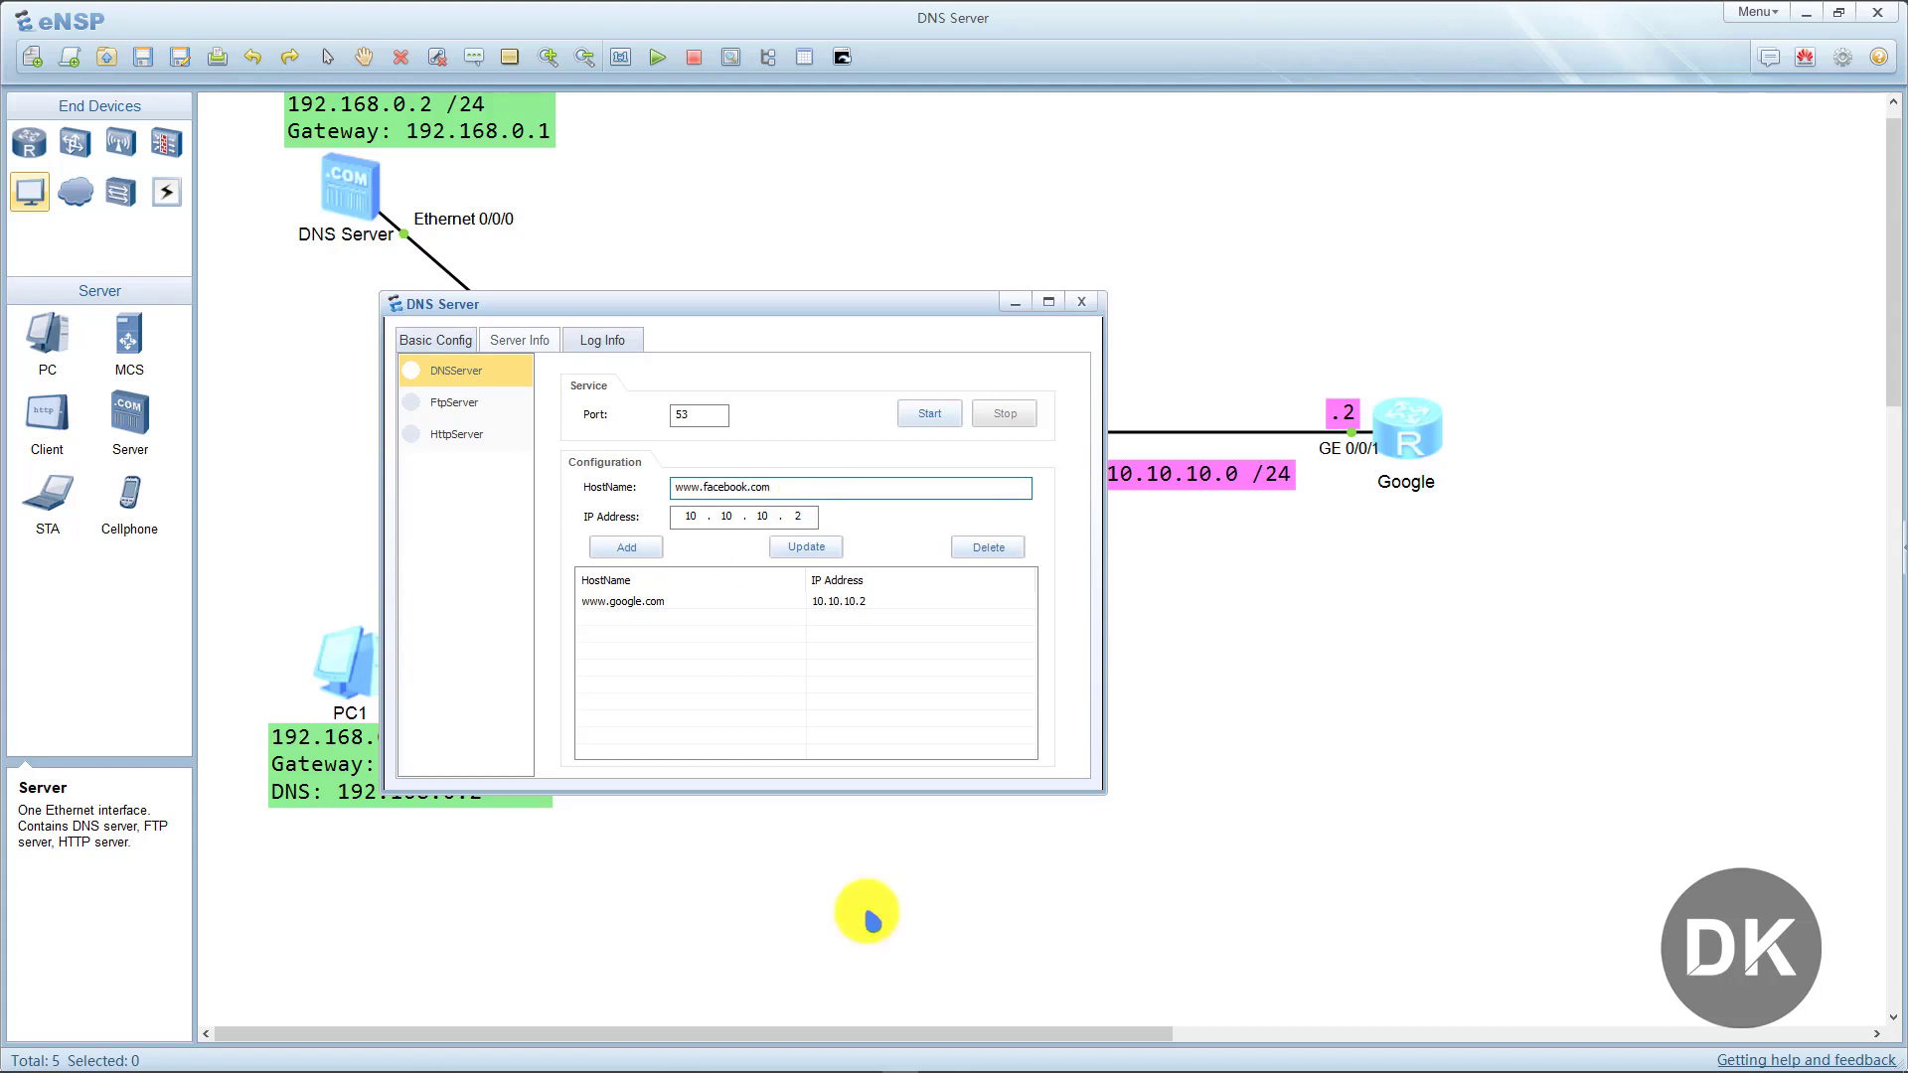
{"action": "left_click", "coordinate": [691, 519]}
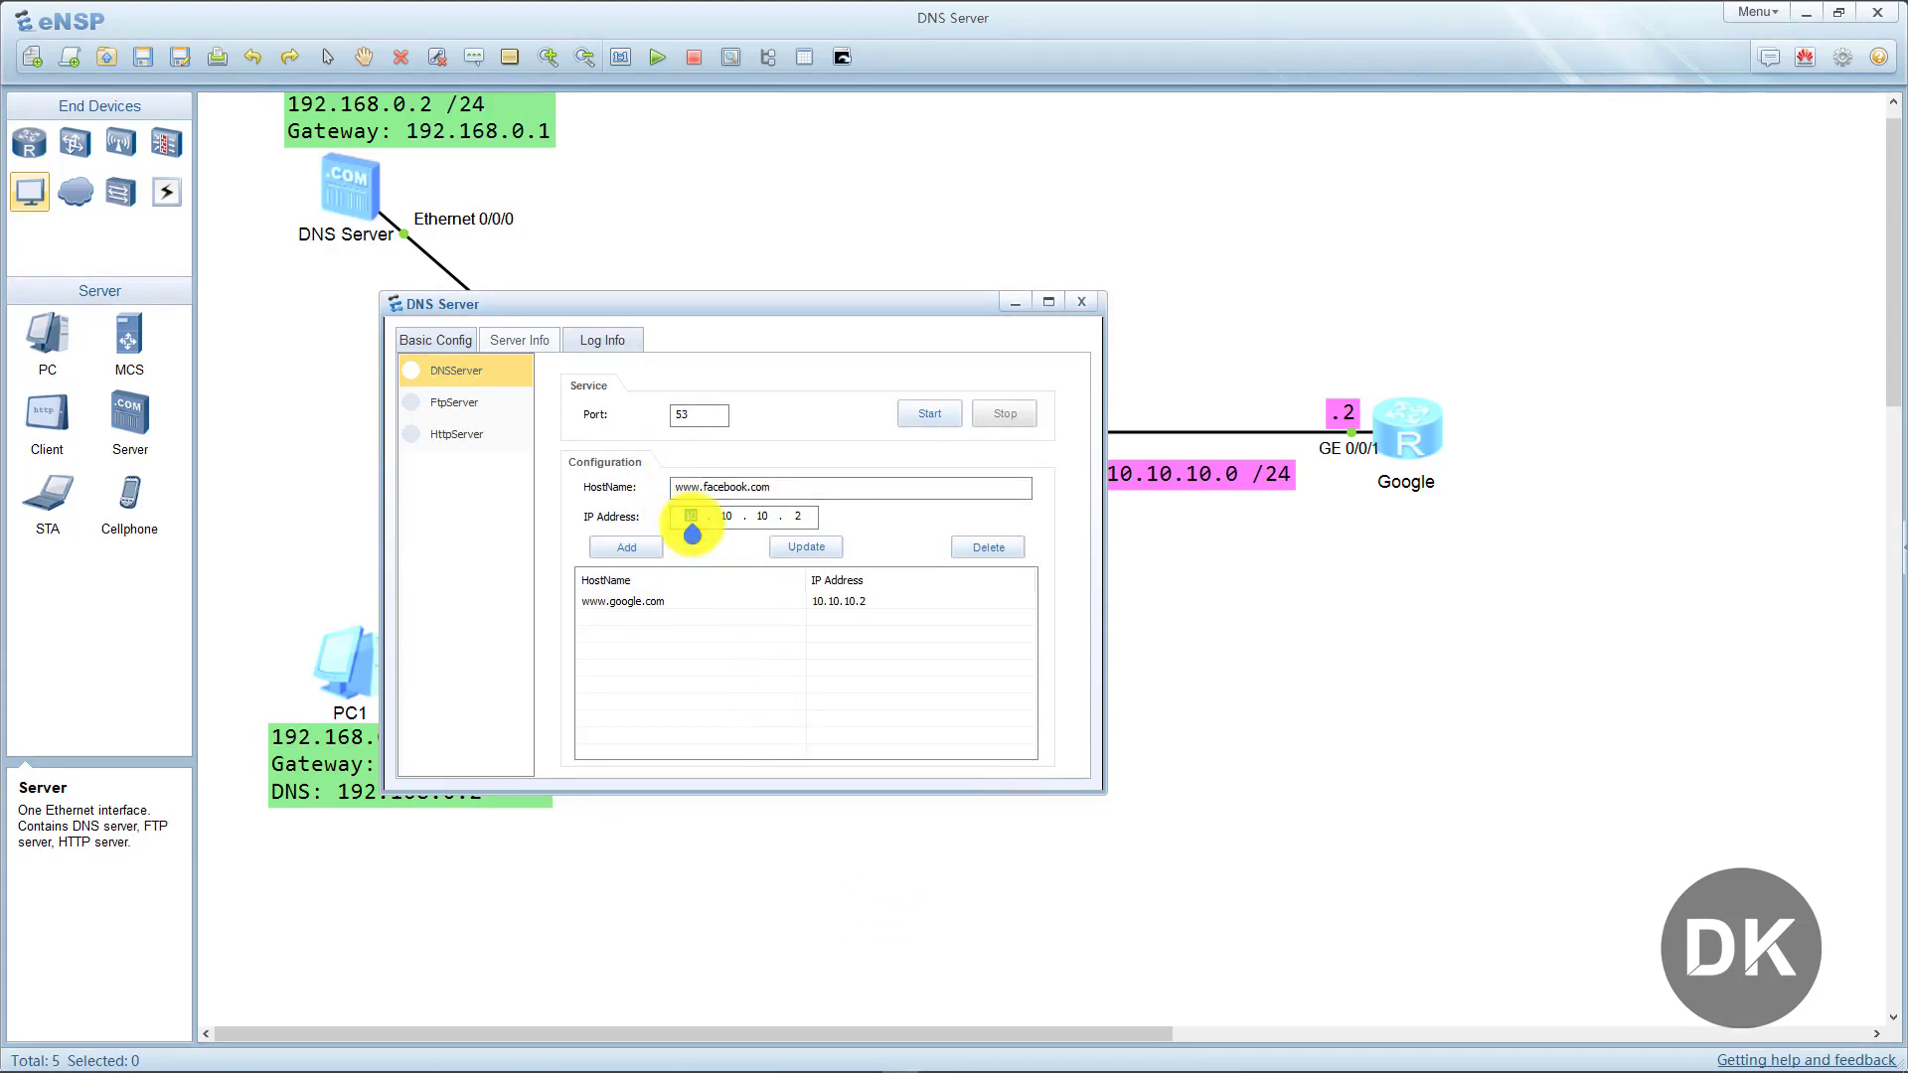
{"action": "type", "text": "179 . 0"}
{"action": "key", "text": "period"}
{"action": "type", "text": "1"}
{"action": "key", "text": "period"}
{"action": "left_click", "coordinate": [634, 547]}
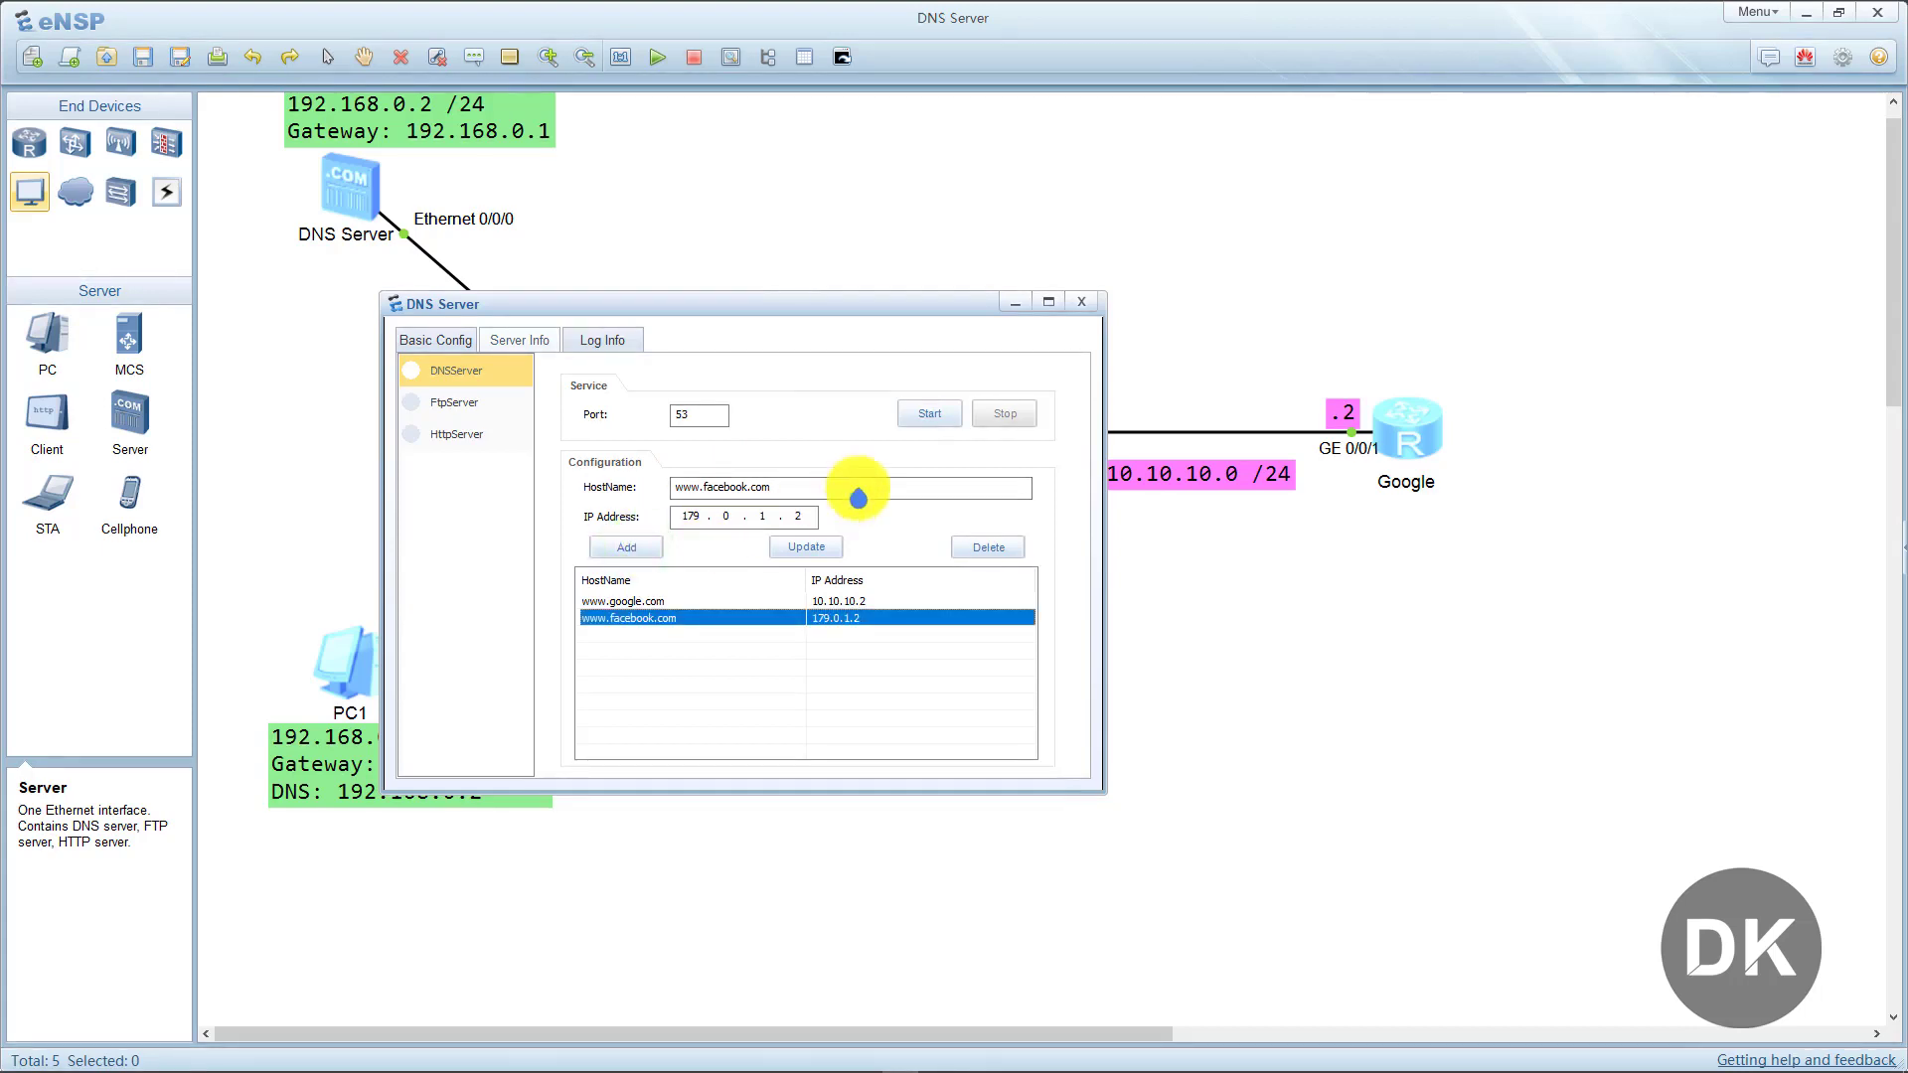
{"action": "left_click", "coordinate": [934, 412]}
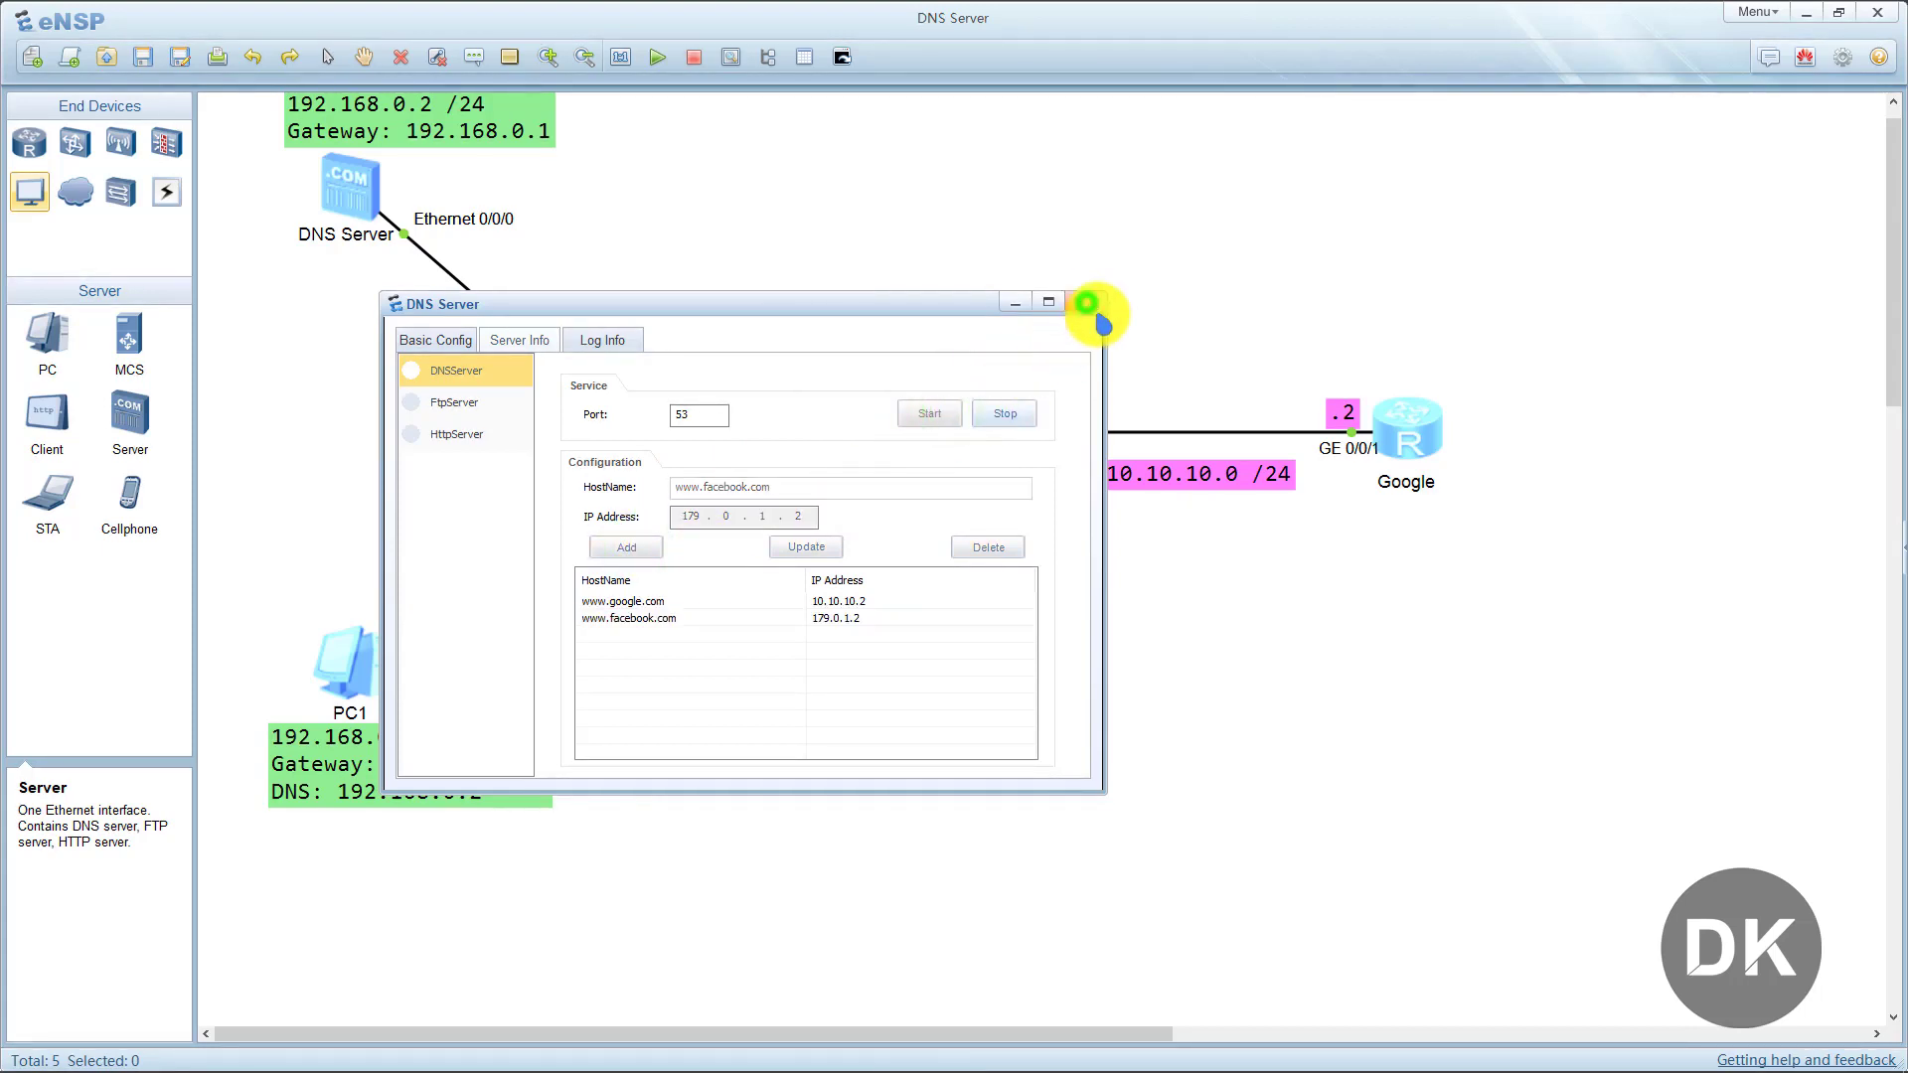
{"action": "left_click", "coordinate": [1086, 303]}
{"action": "key", "text": "alt+Tab"}
{"action": "left_click", "coordinate": [758, 408]}
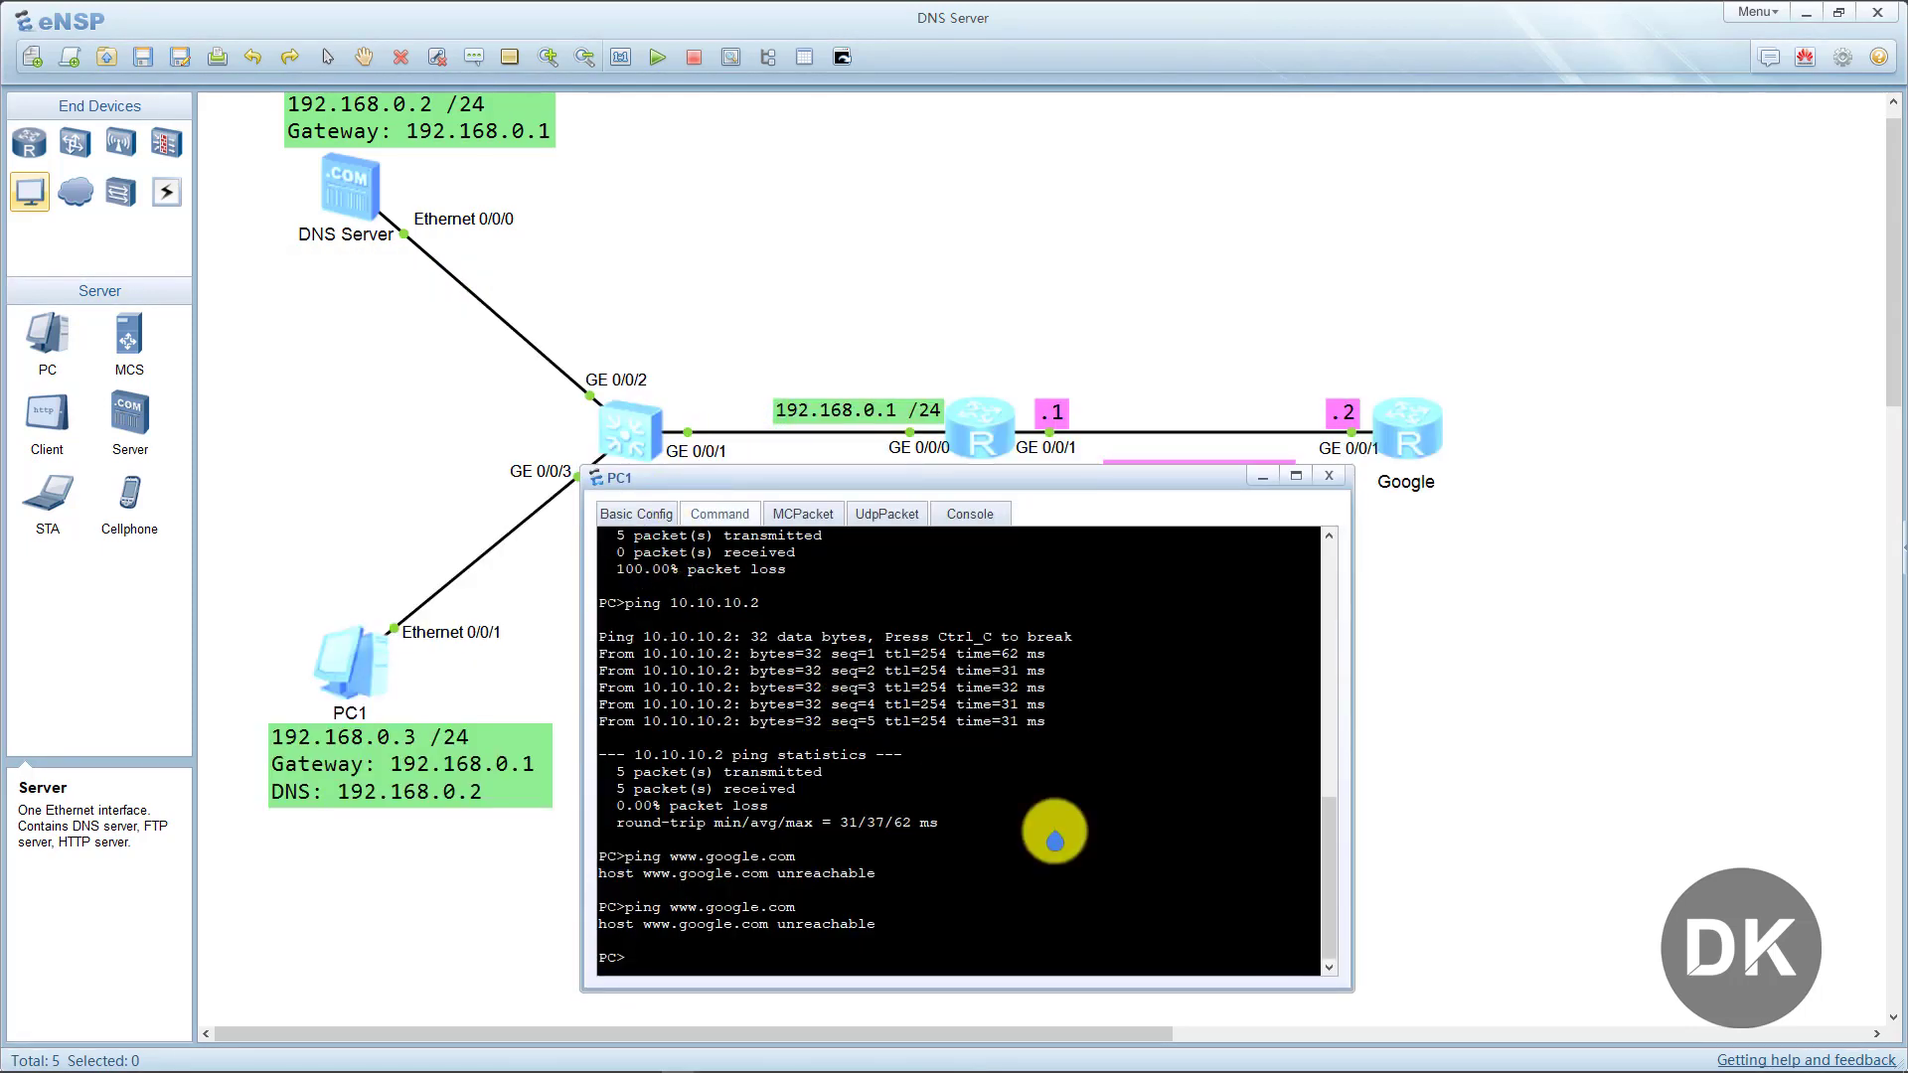
{"action": "key", "text": "Up"}
{"action": "key", "text": "Return"}
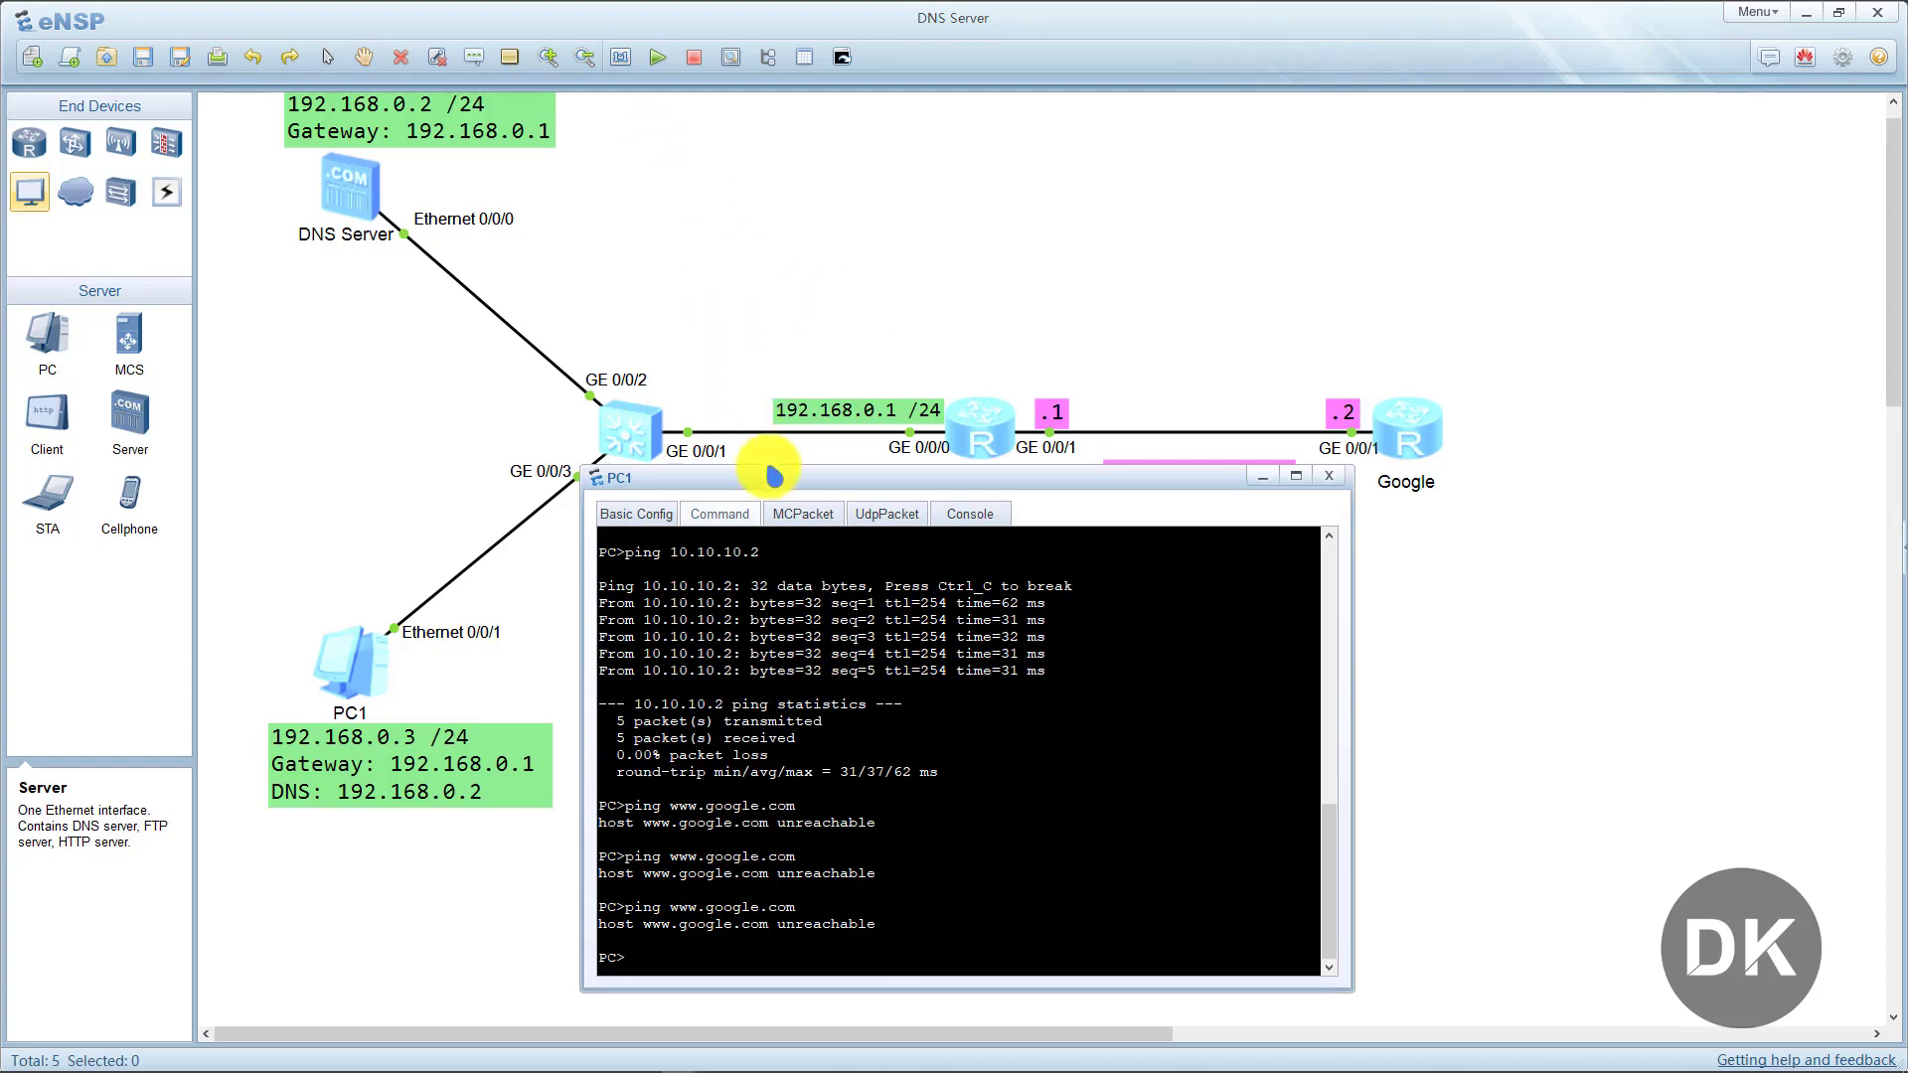
Enter 192.168.0.2 as DNS1 in PC1's basic IPv4 configuration.
{"action": "left_click_drag", "start_coordinate": [771, 480], "coordinate": [888, 502]}
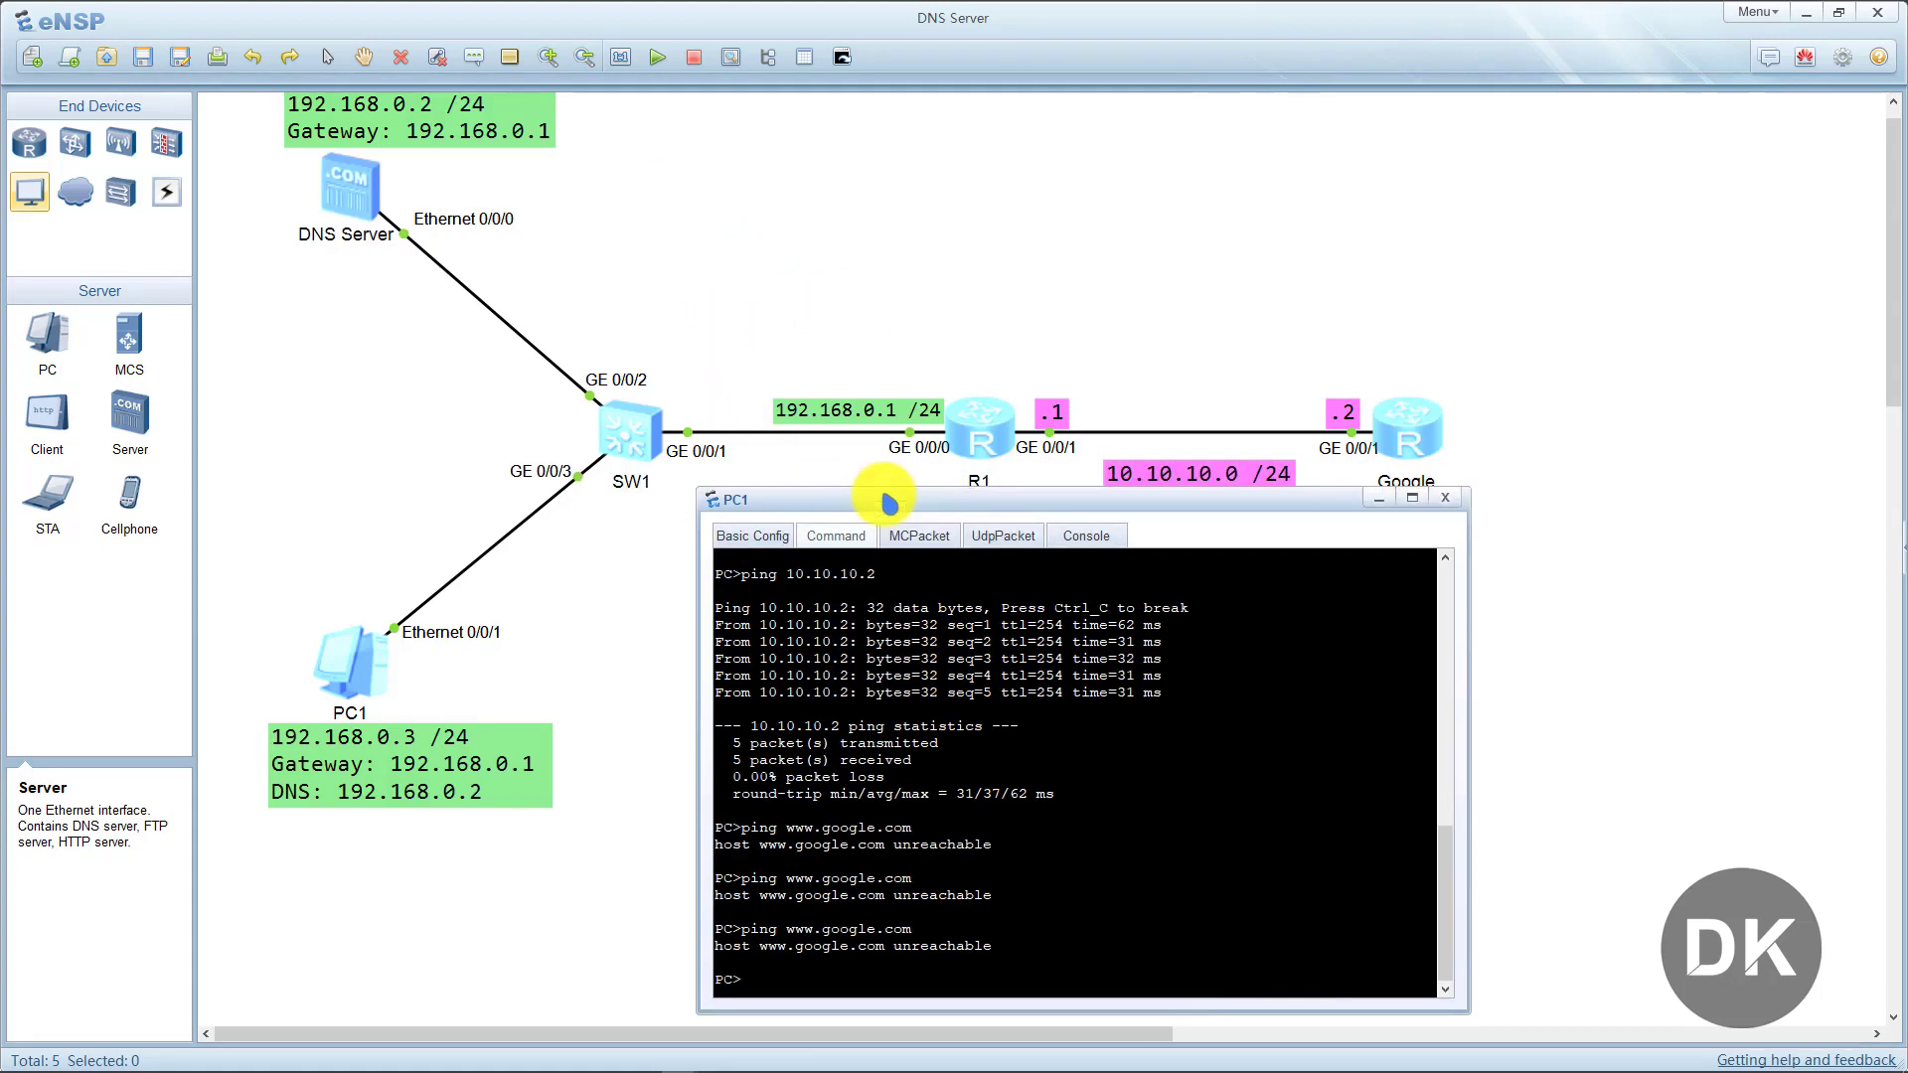
{"action": "double_click", "coordinate": [355, 674]}
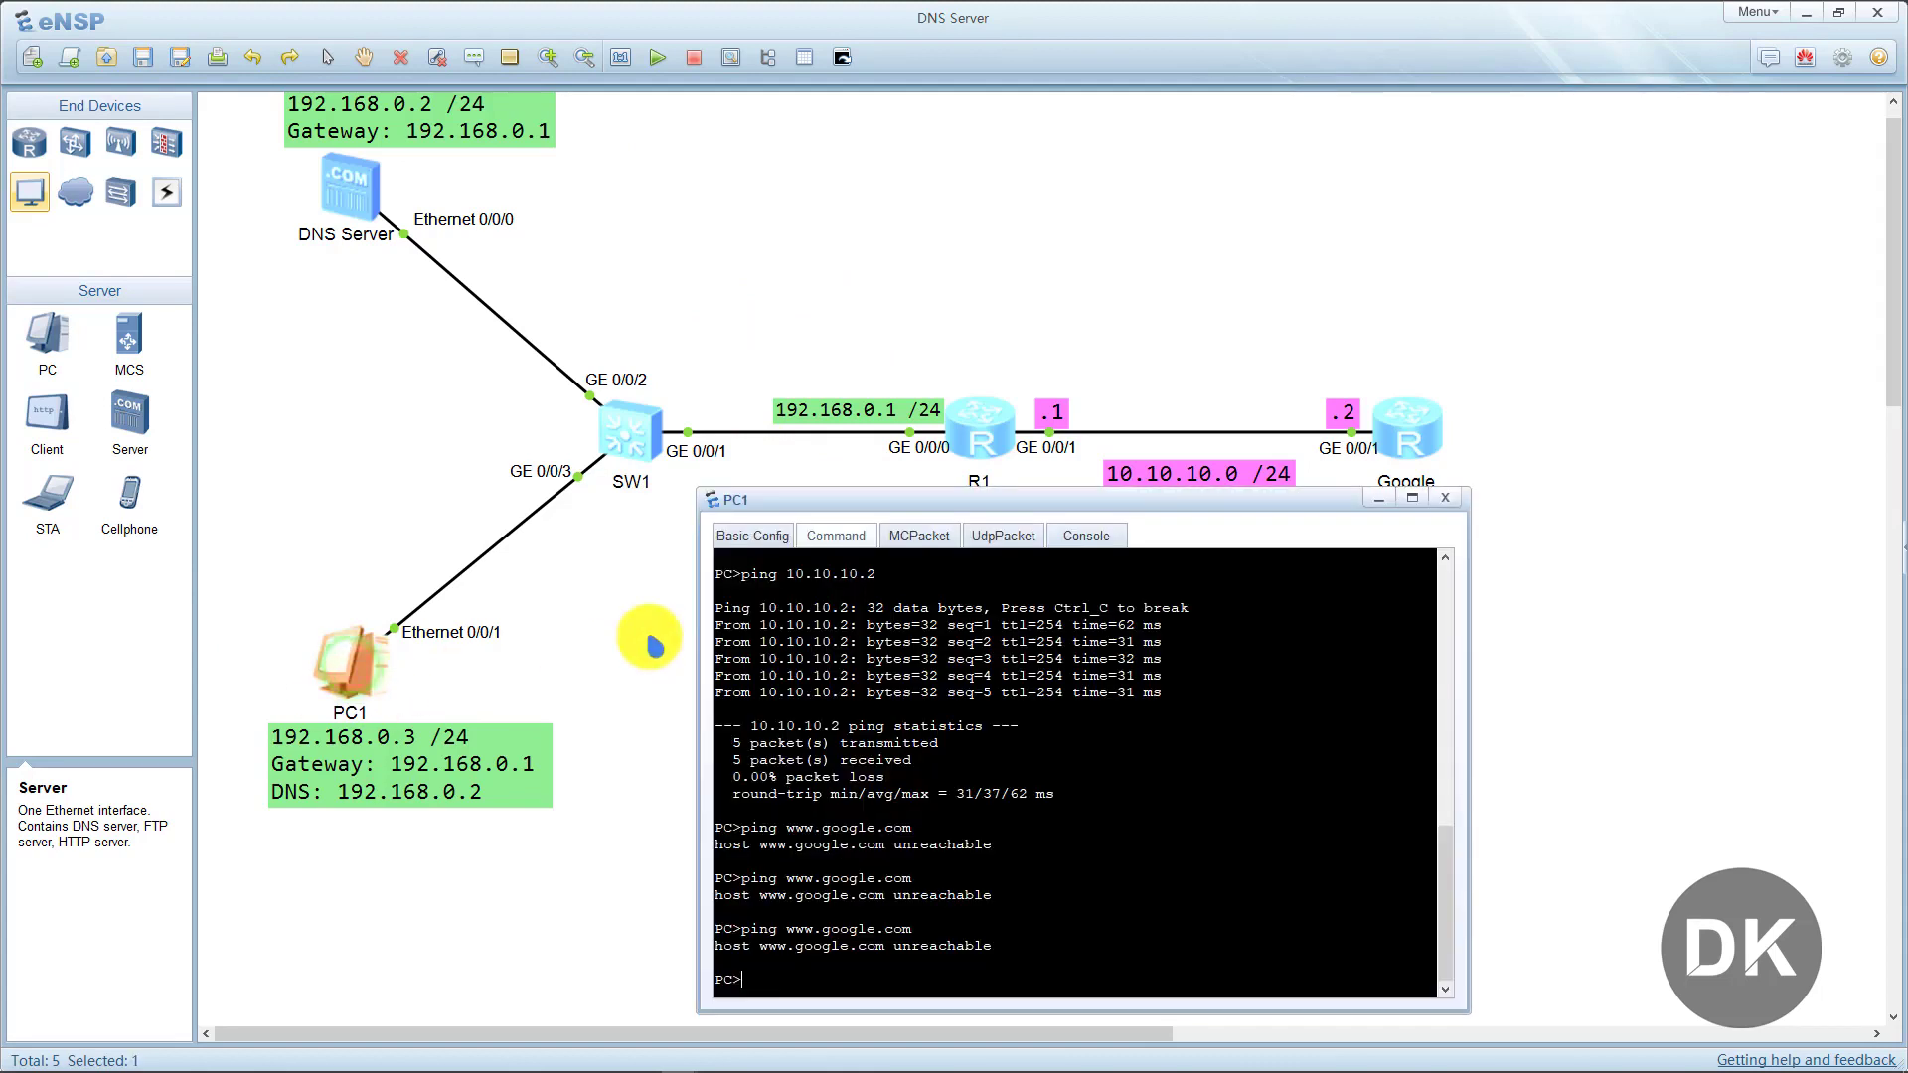
{"action": "left_click", "coordinate": [693, 478]}
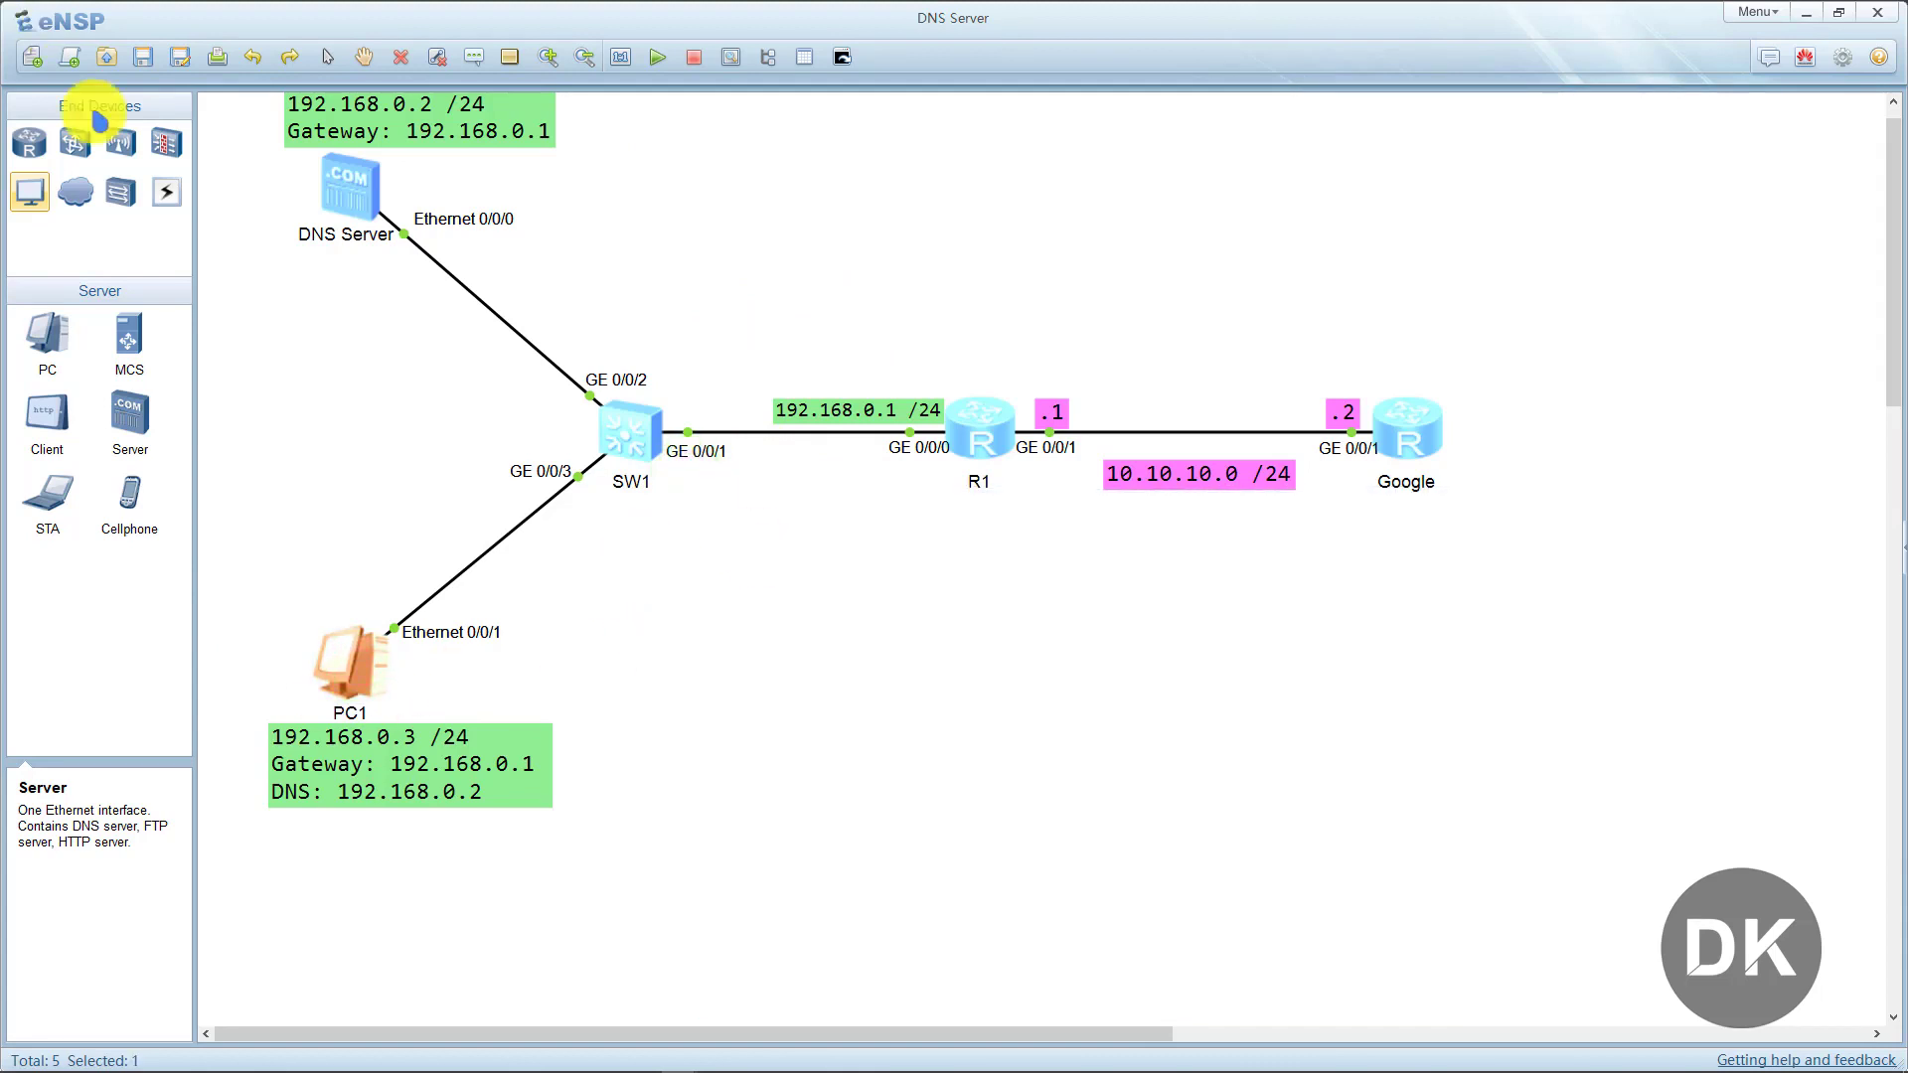
{"action": "double_click", "coordinate": [376, 682]}
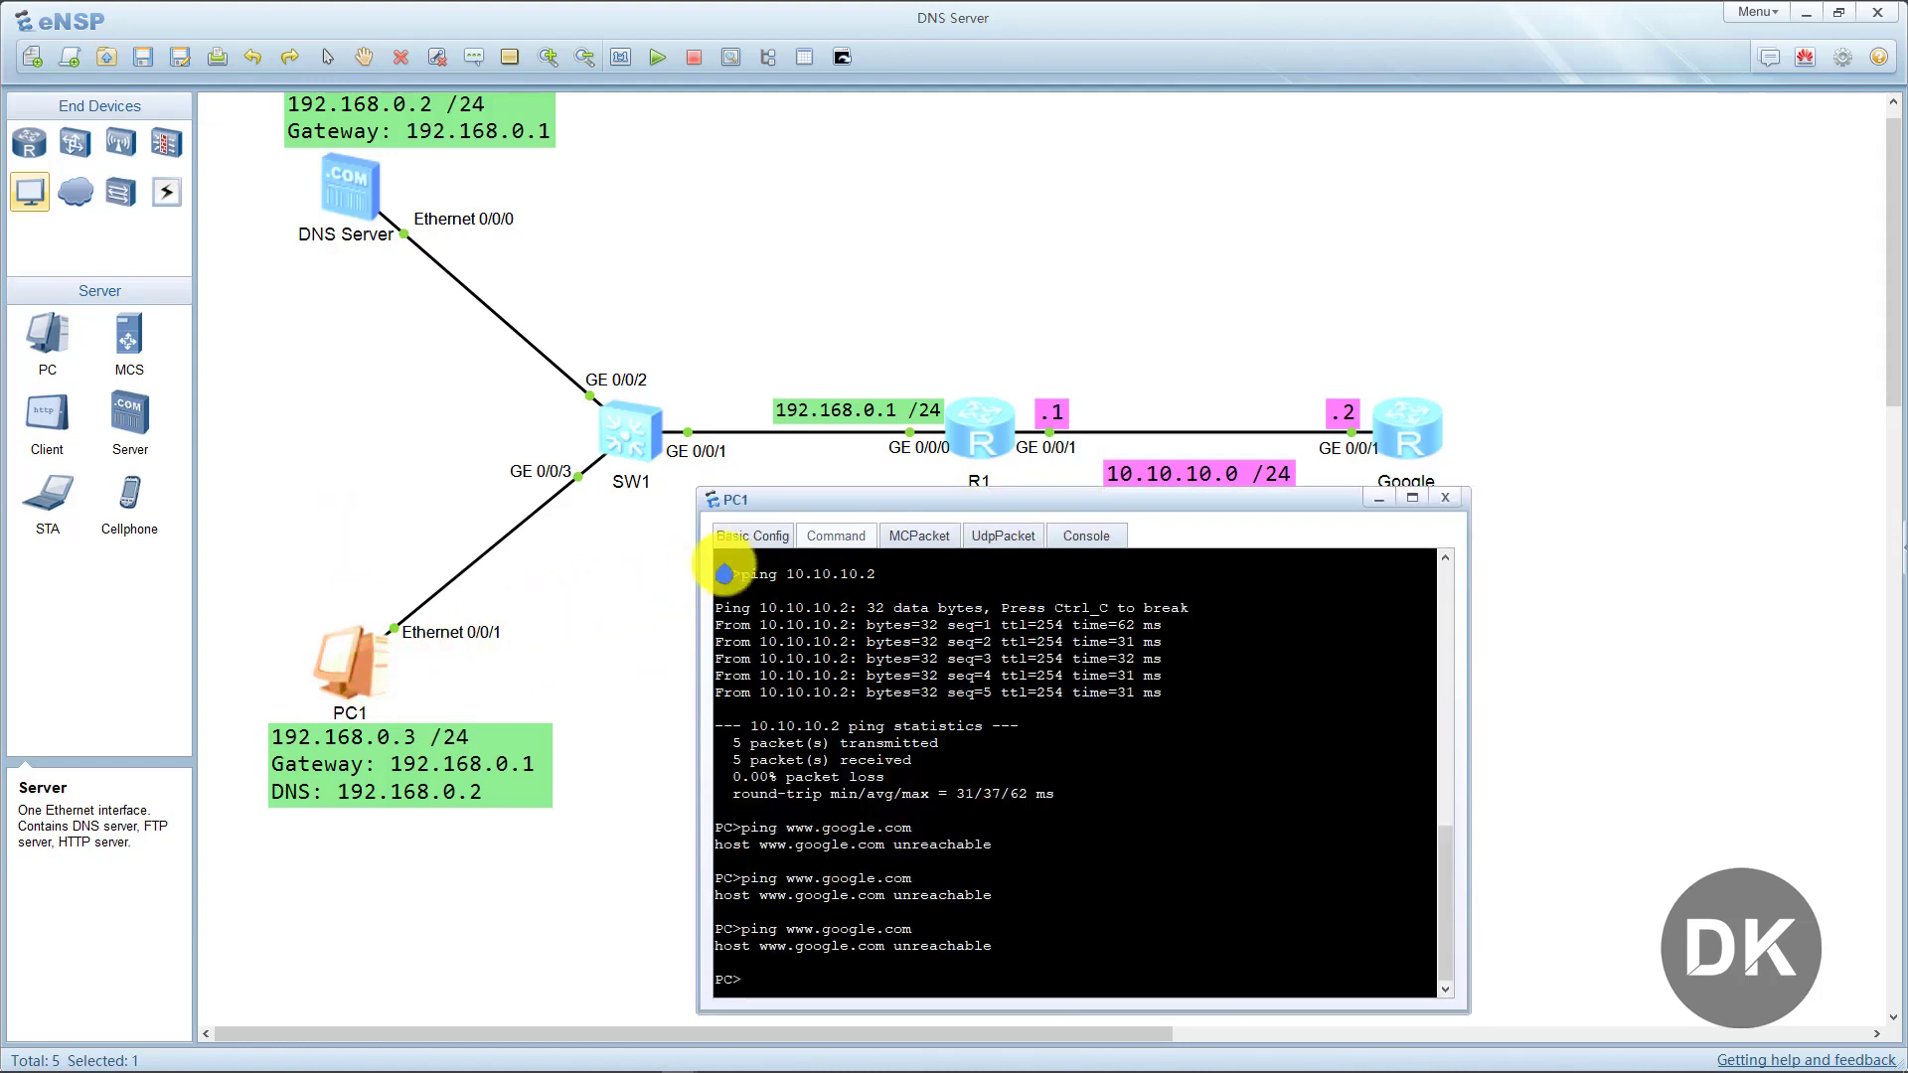
{"action": "left_click", "coordinate": [785, 542]}
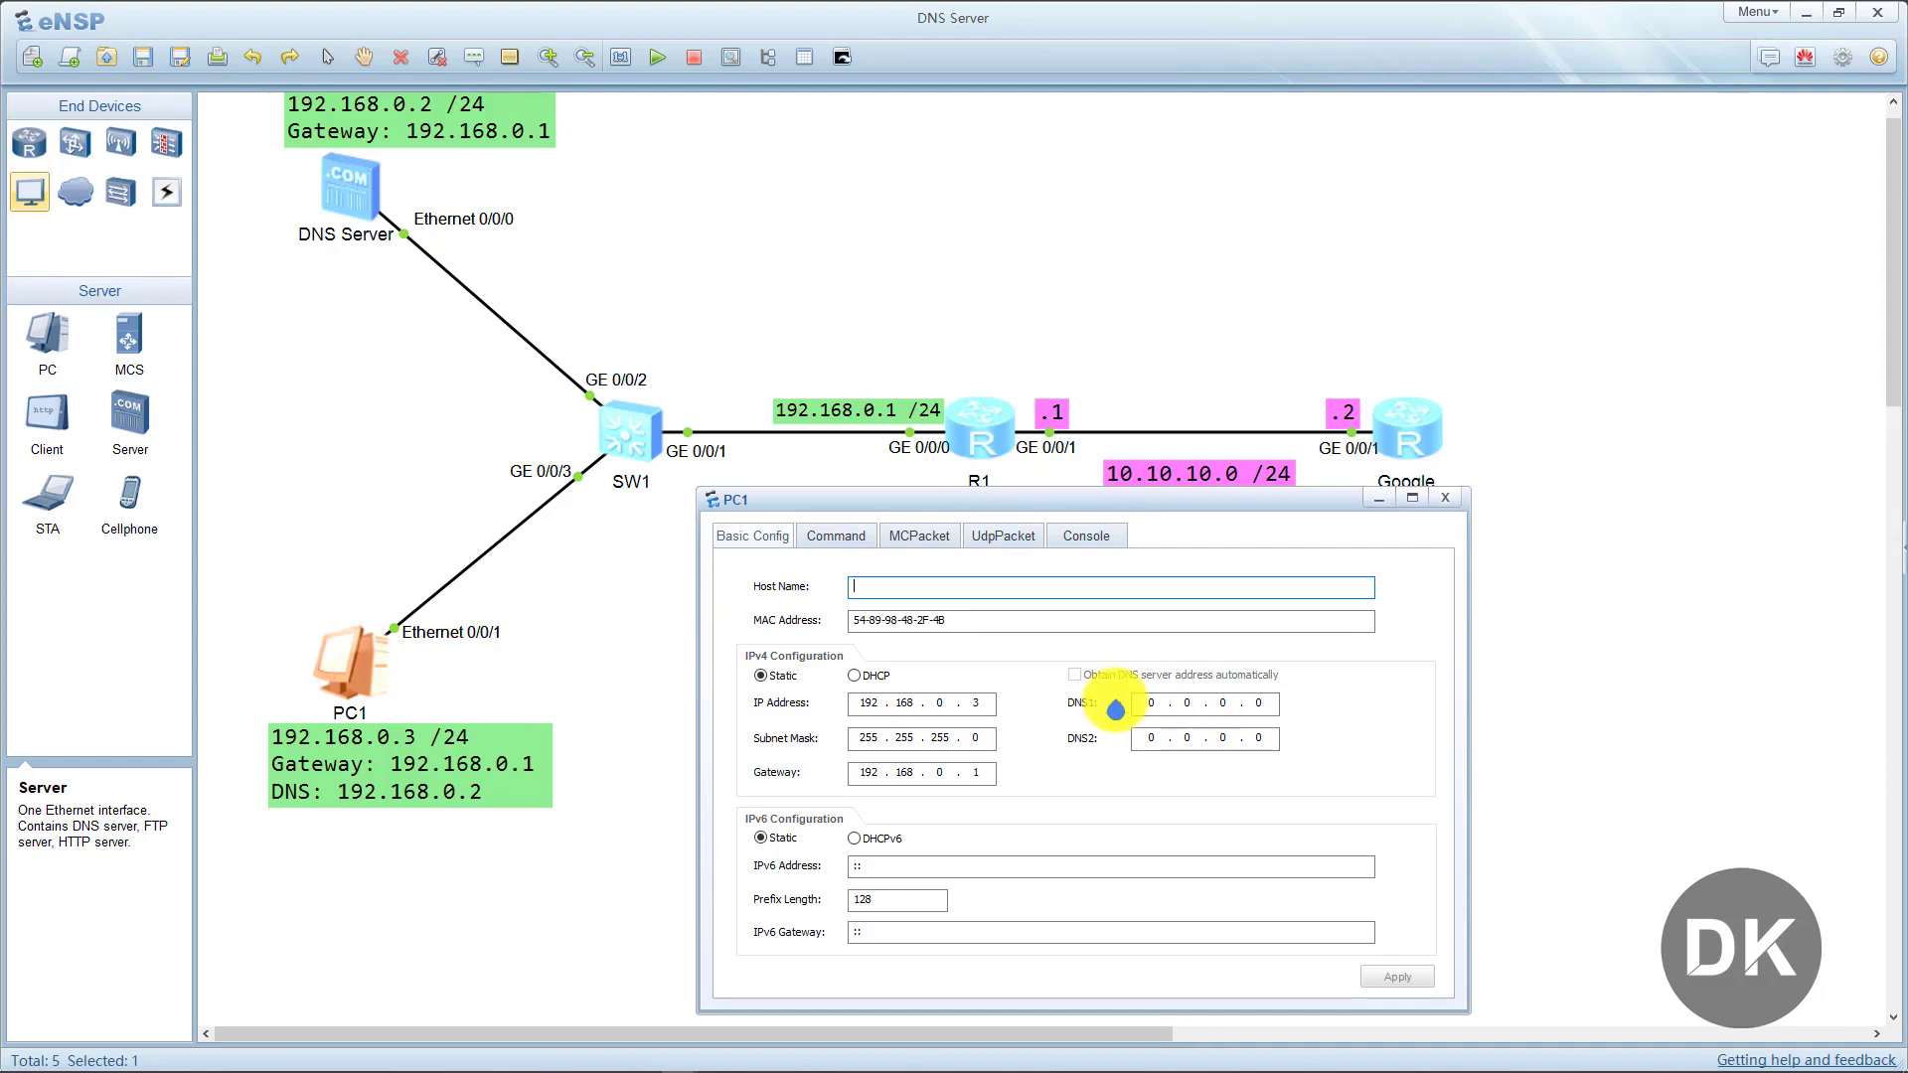
{"action": "left_click", "coordinate": [1155, 704]}
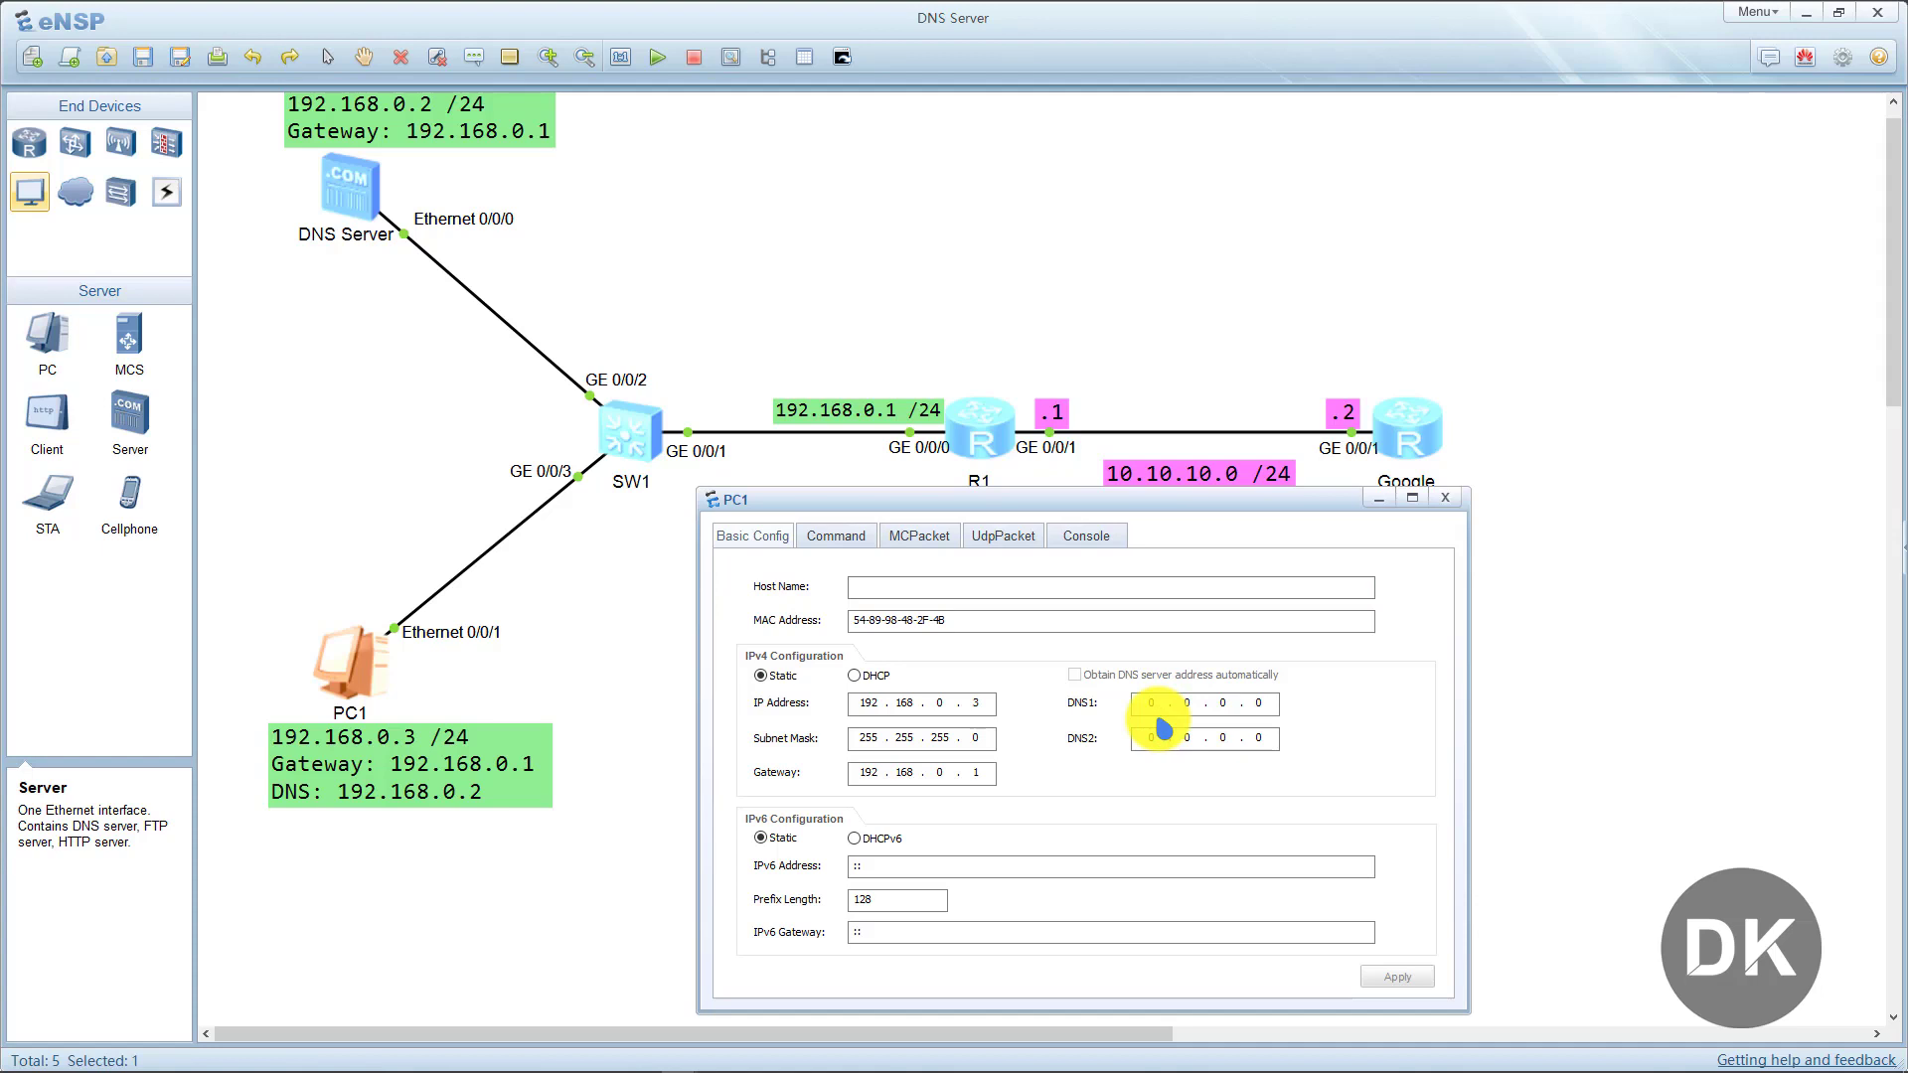
{"action": "type", "text": "192.168.0.2"}
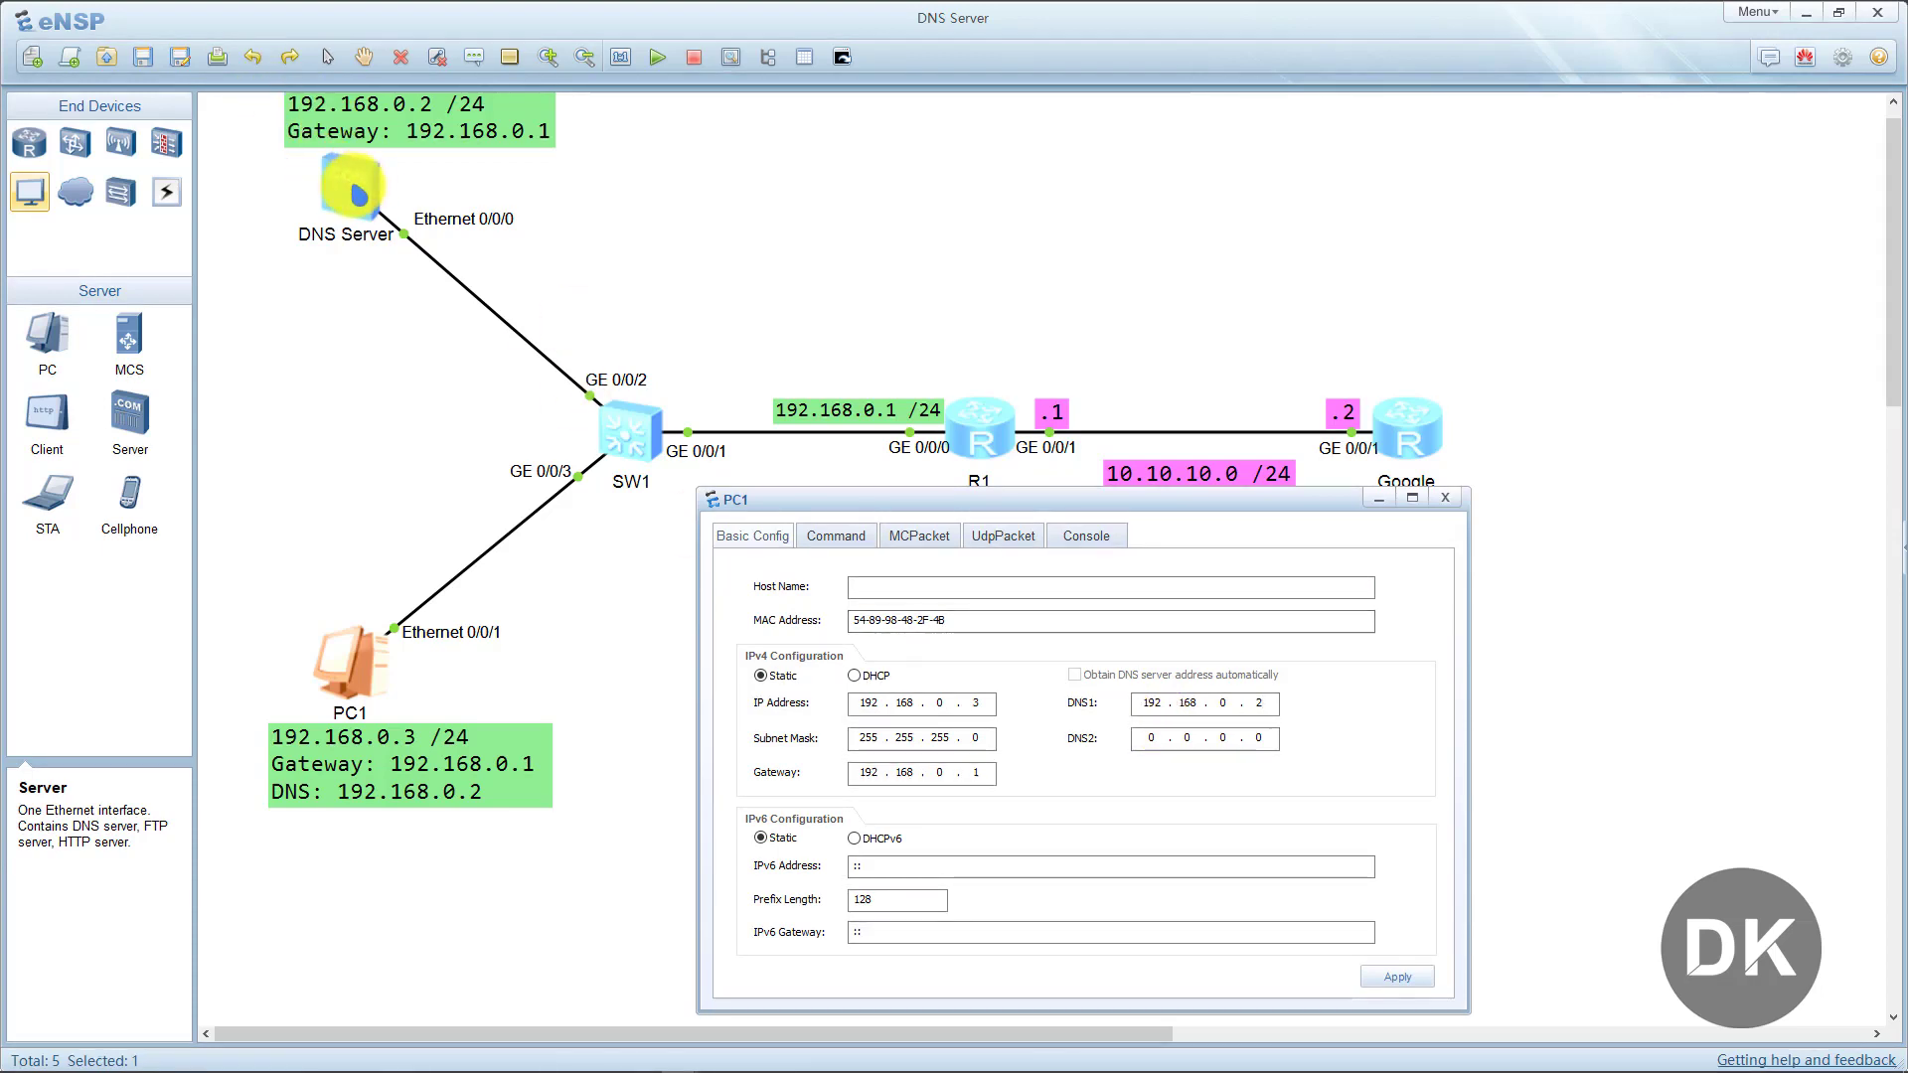
Check the IP address in the DNS Server's basic configuration and apply PC1's edited DNS setting.
{"action": "left_click", "coordinate": [343, 183]}
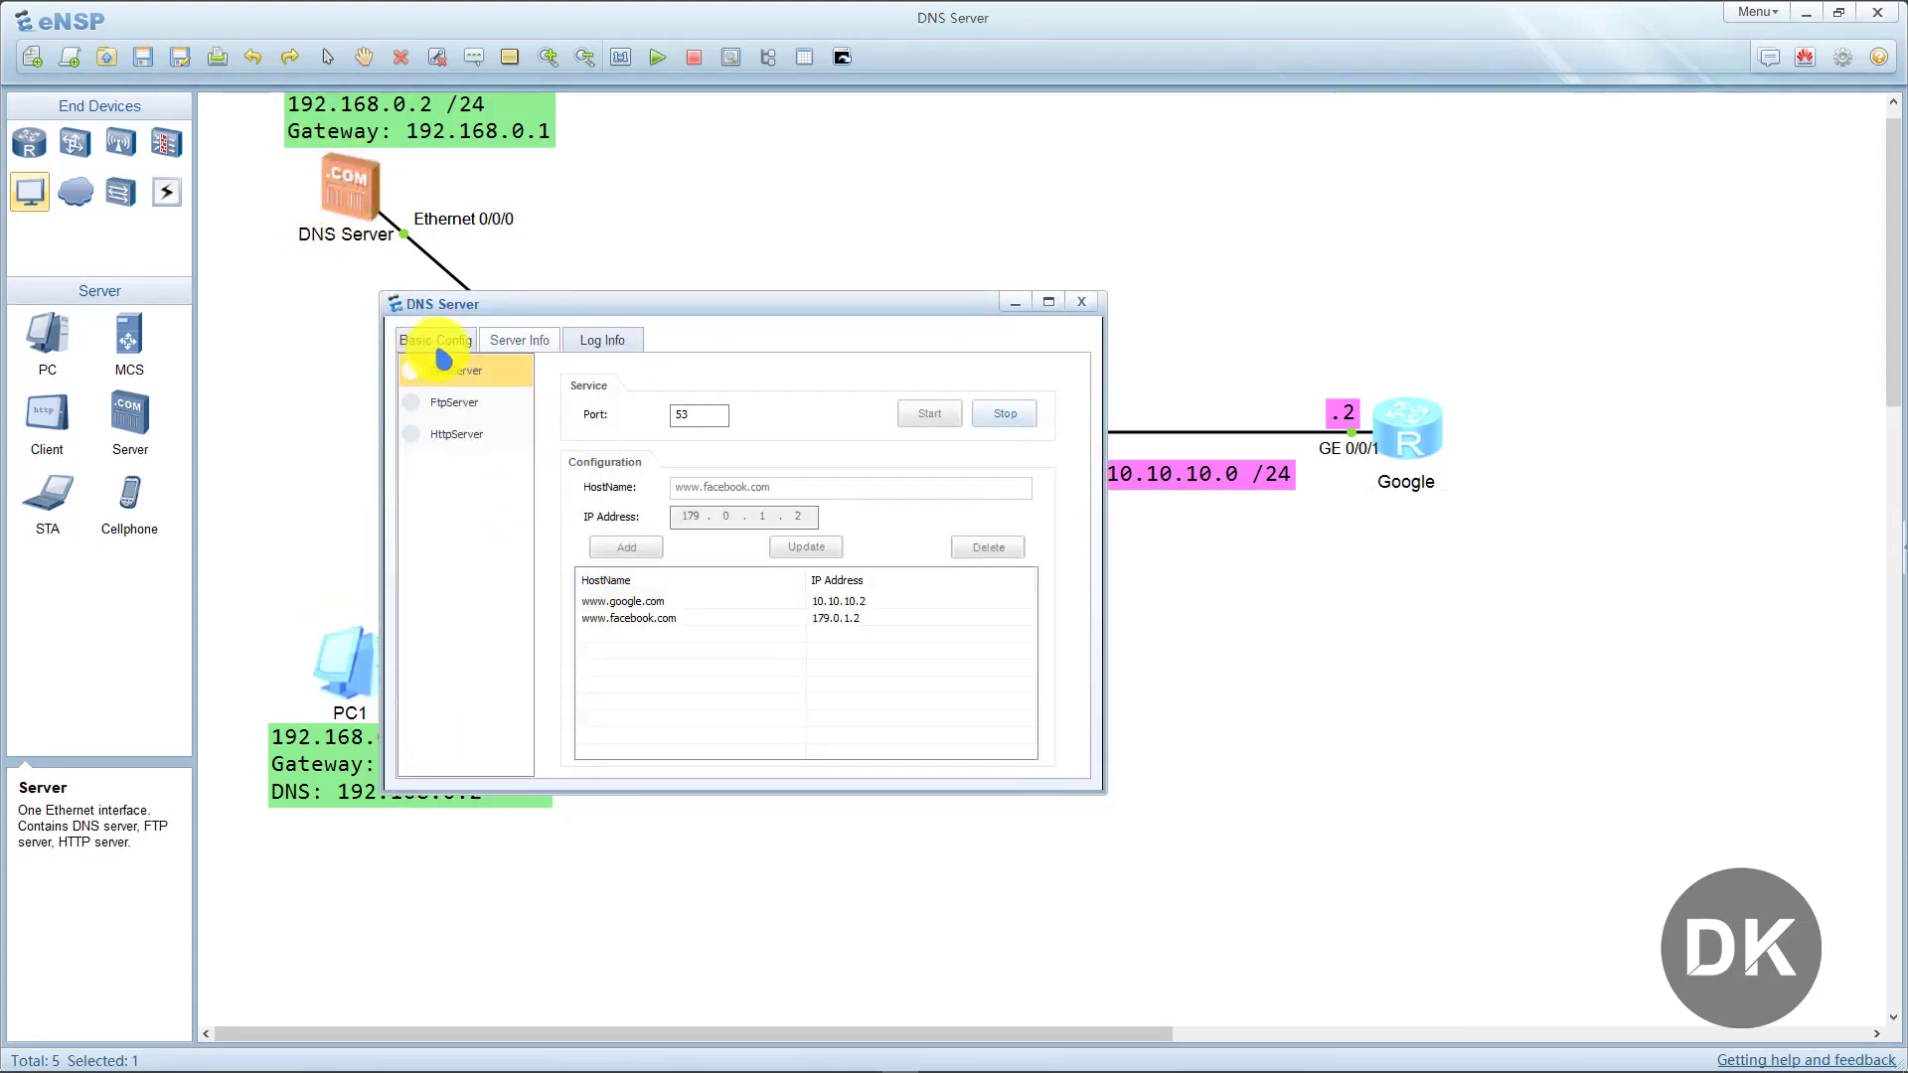
{"action": "left_click", "coordinate": [433, 343]}
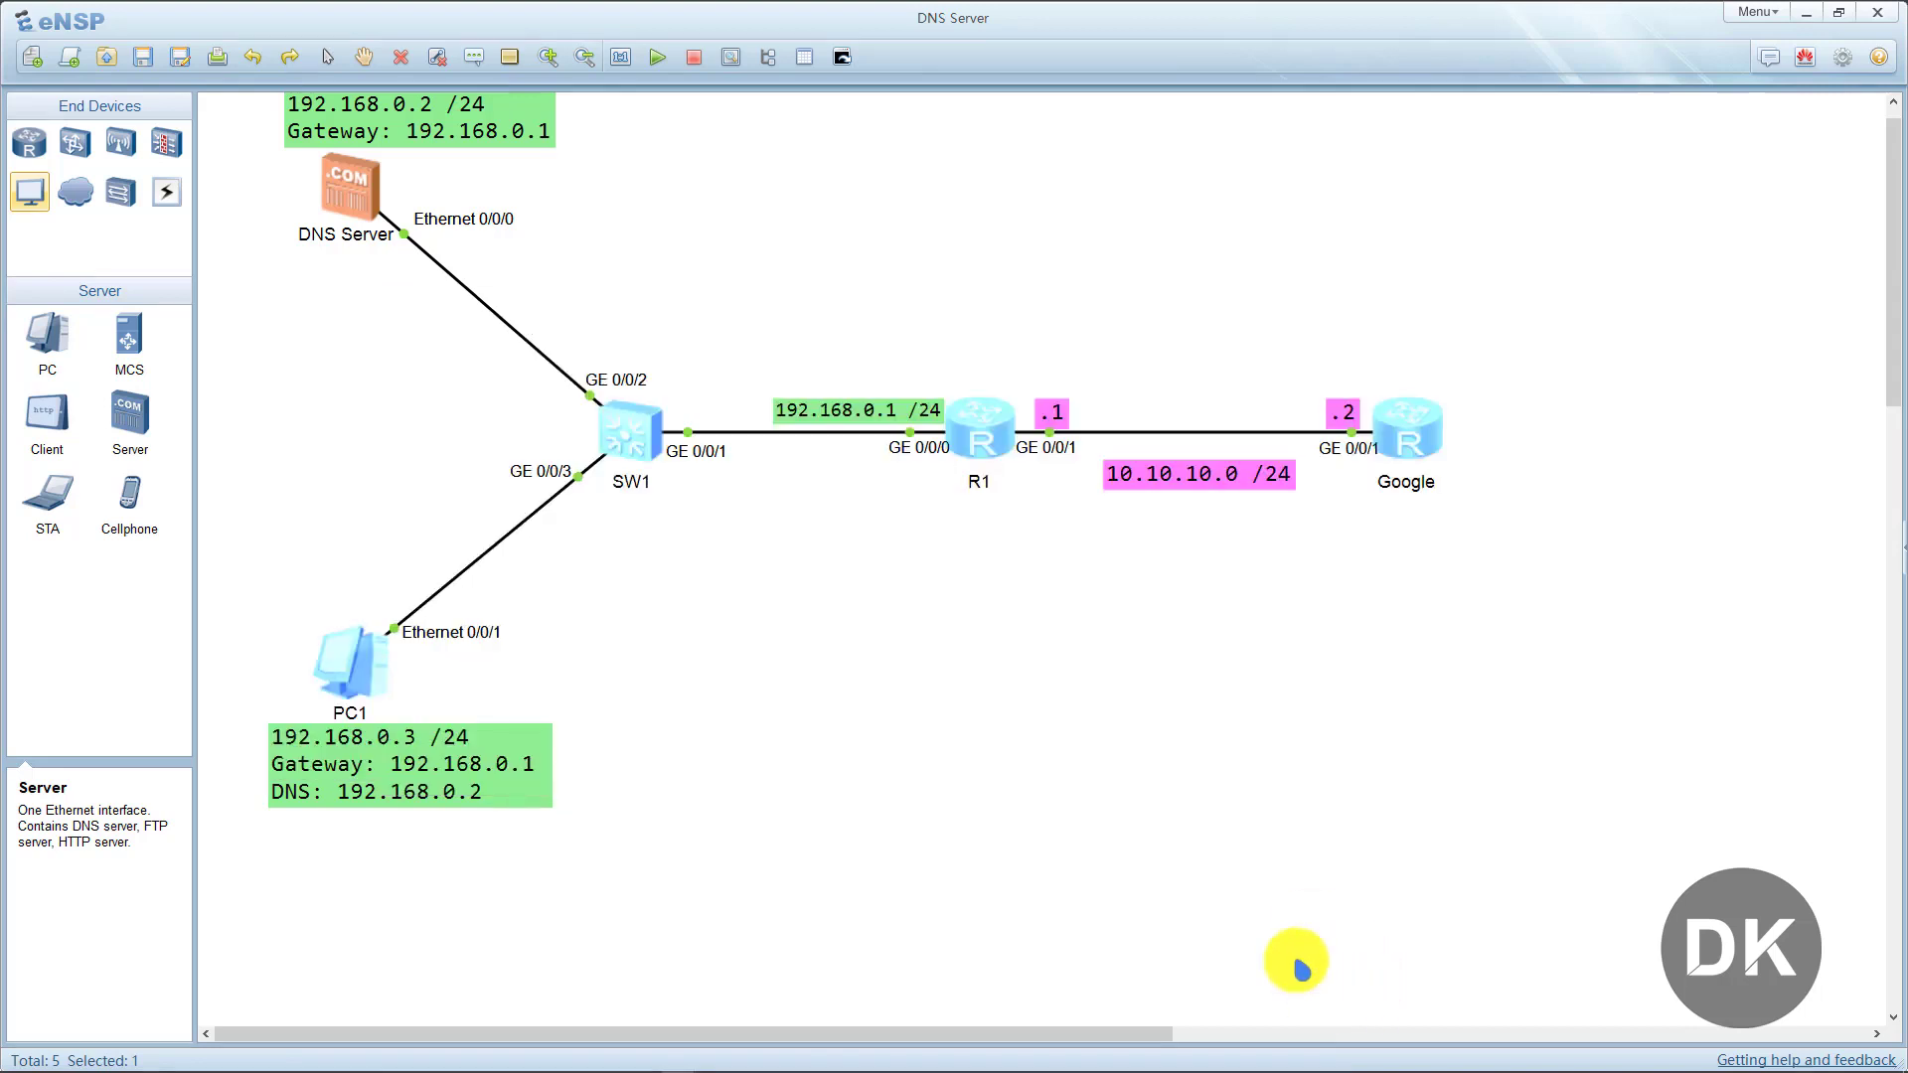
{"action": "key", "text": "alt+Tab"}
{"action": "key", "text": "Tab"}
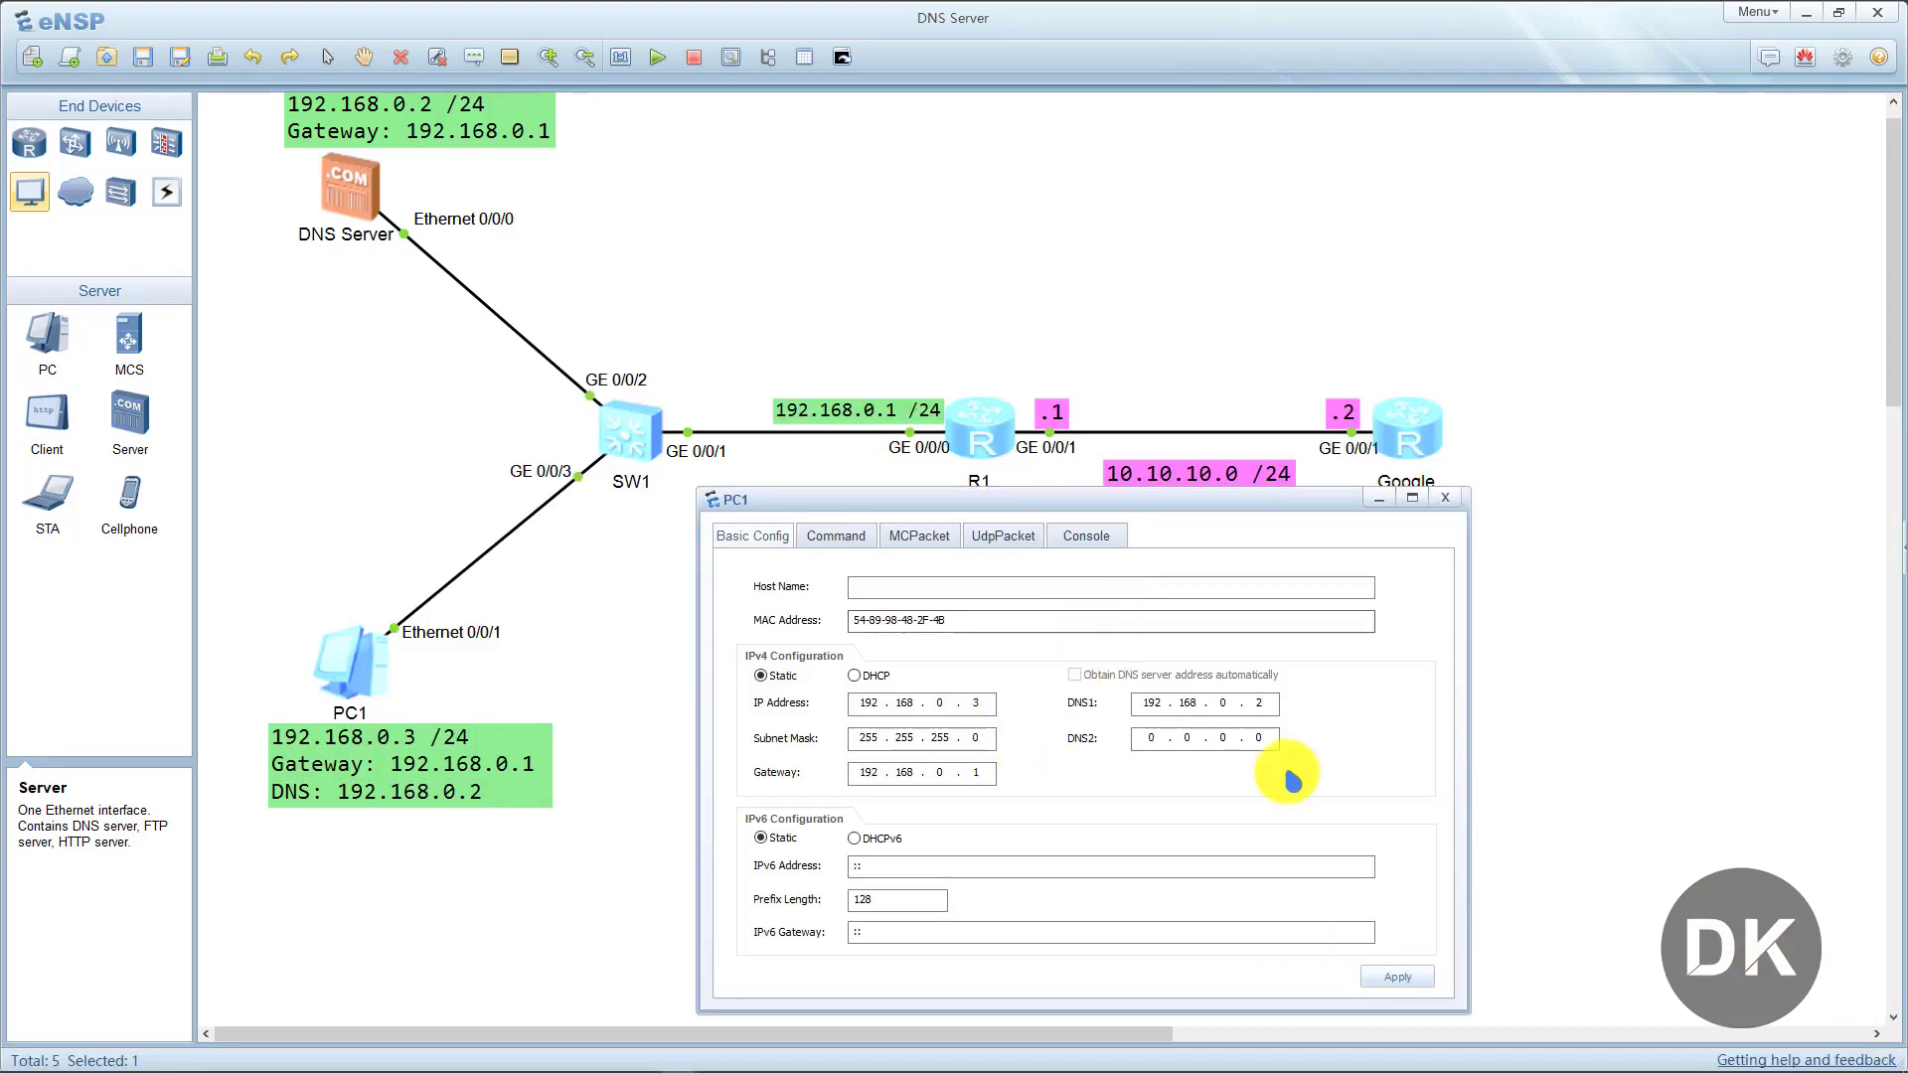
{"action": "left_click", "coordinate": [1398, 974]}
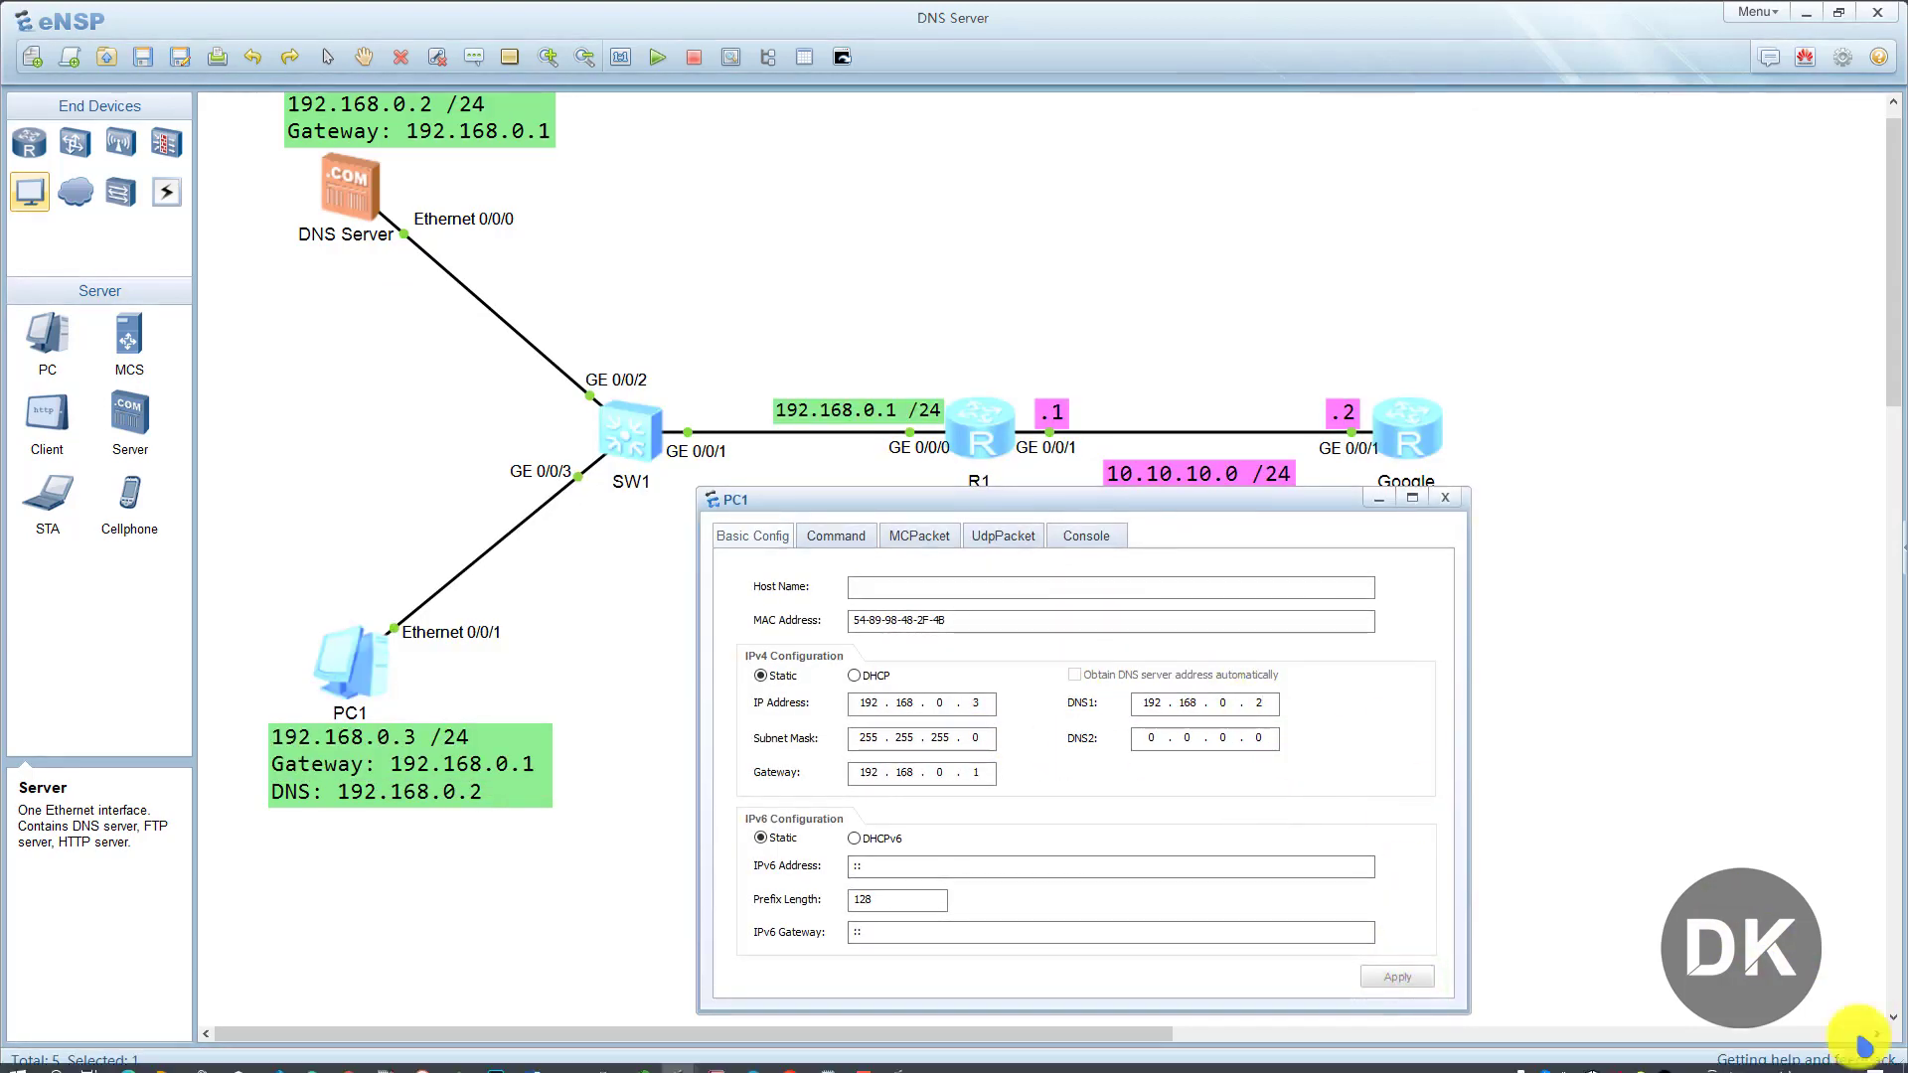
{"action": "left_click", "coordinate": [832, 537]}
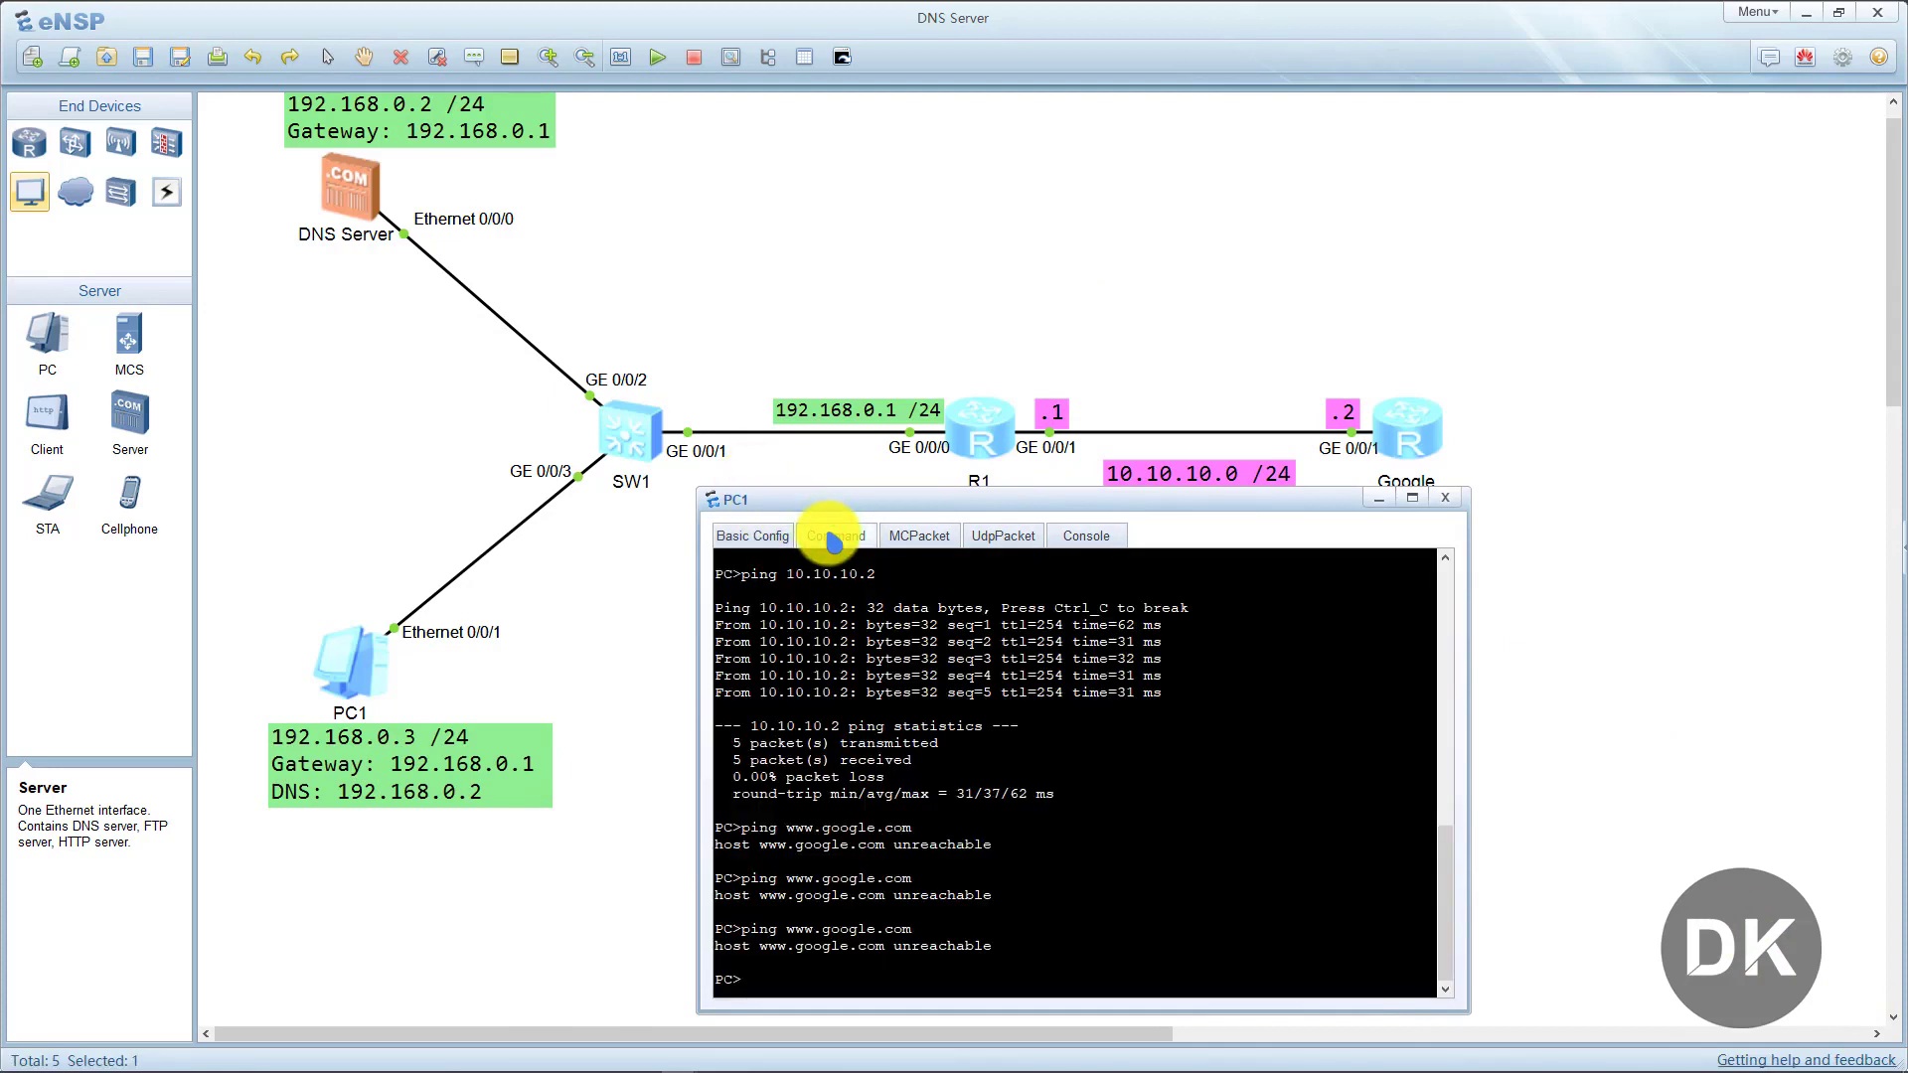
{"action": "key", "text": "Return"}
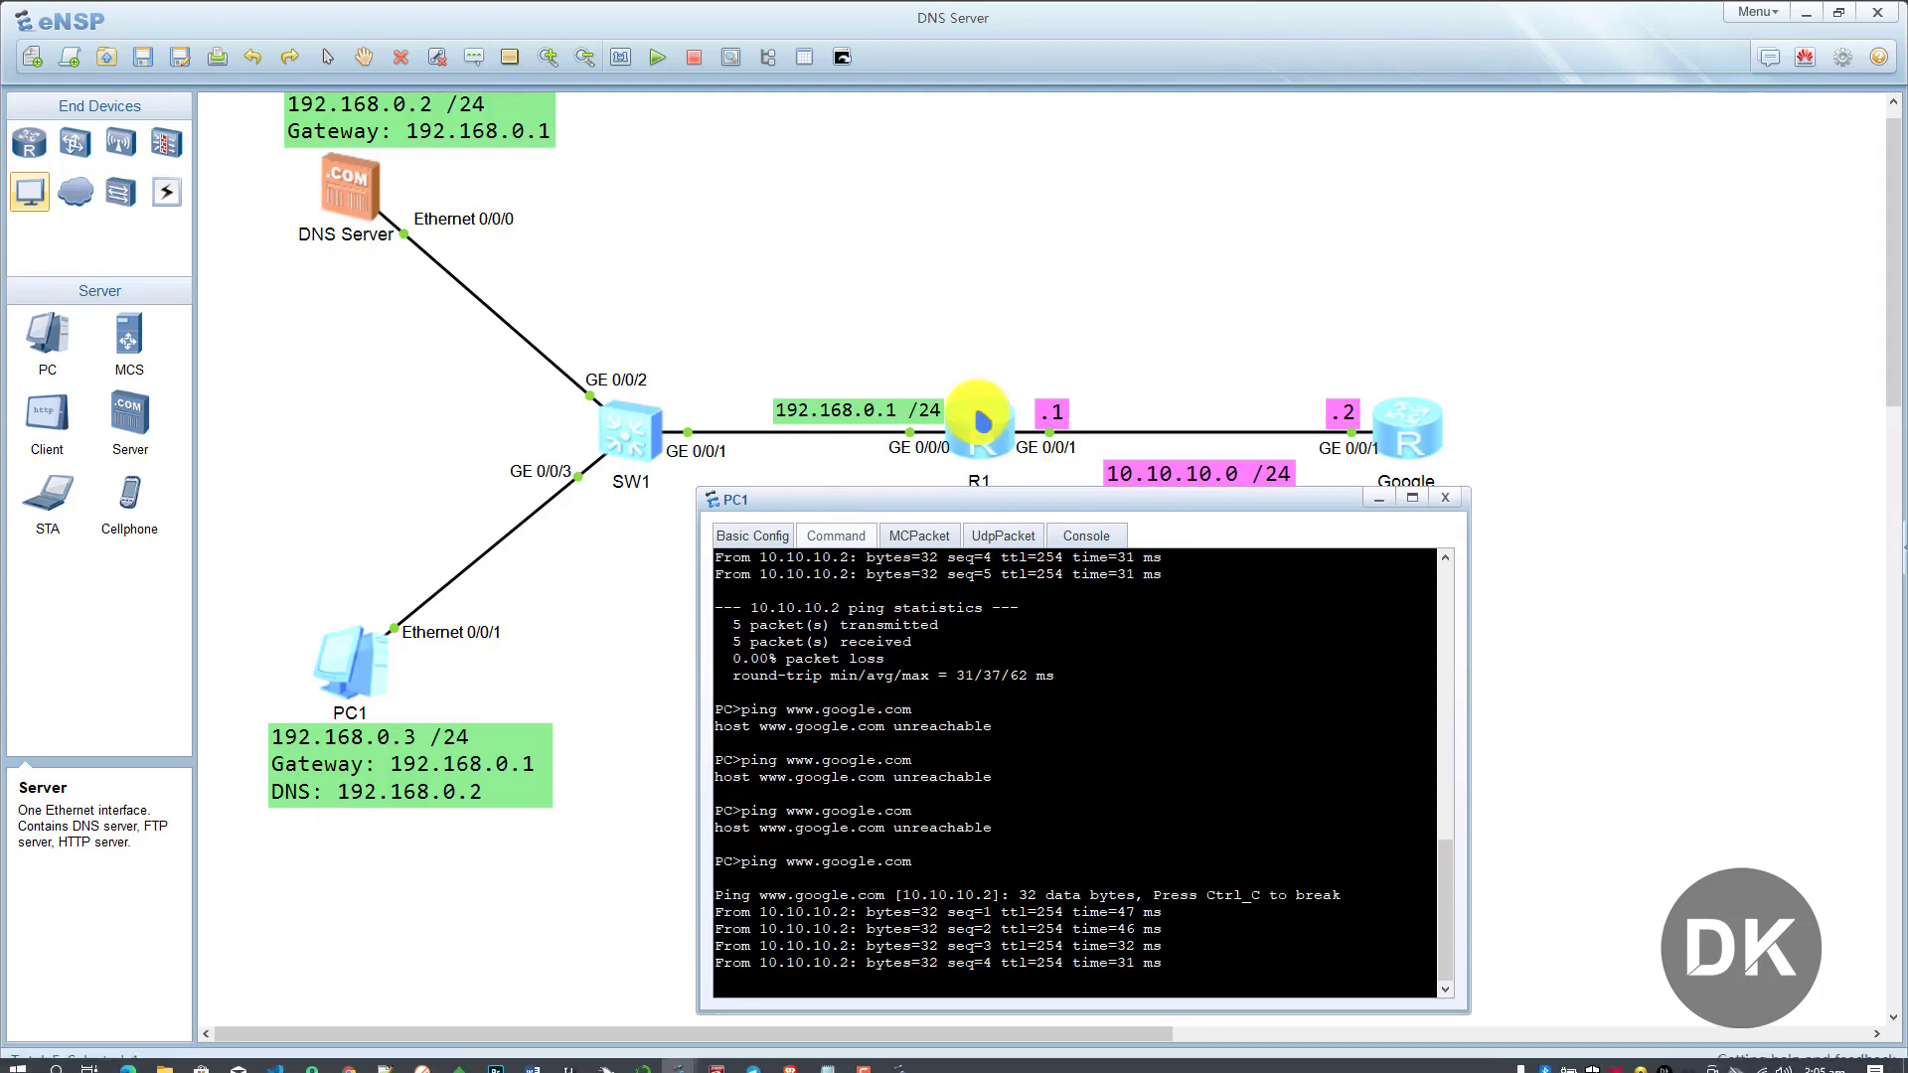
{"action": "left_click_drag", "start_coordinate": [994, 504], "coordinate": [899, 364]}
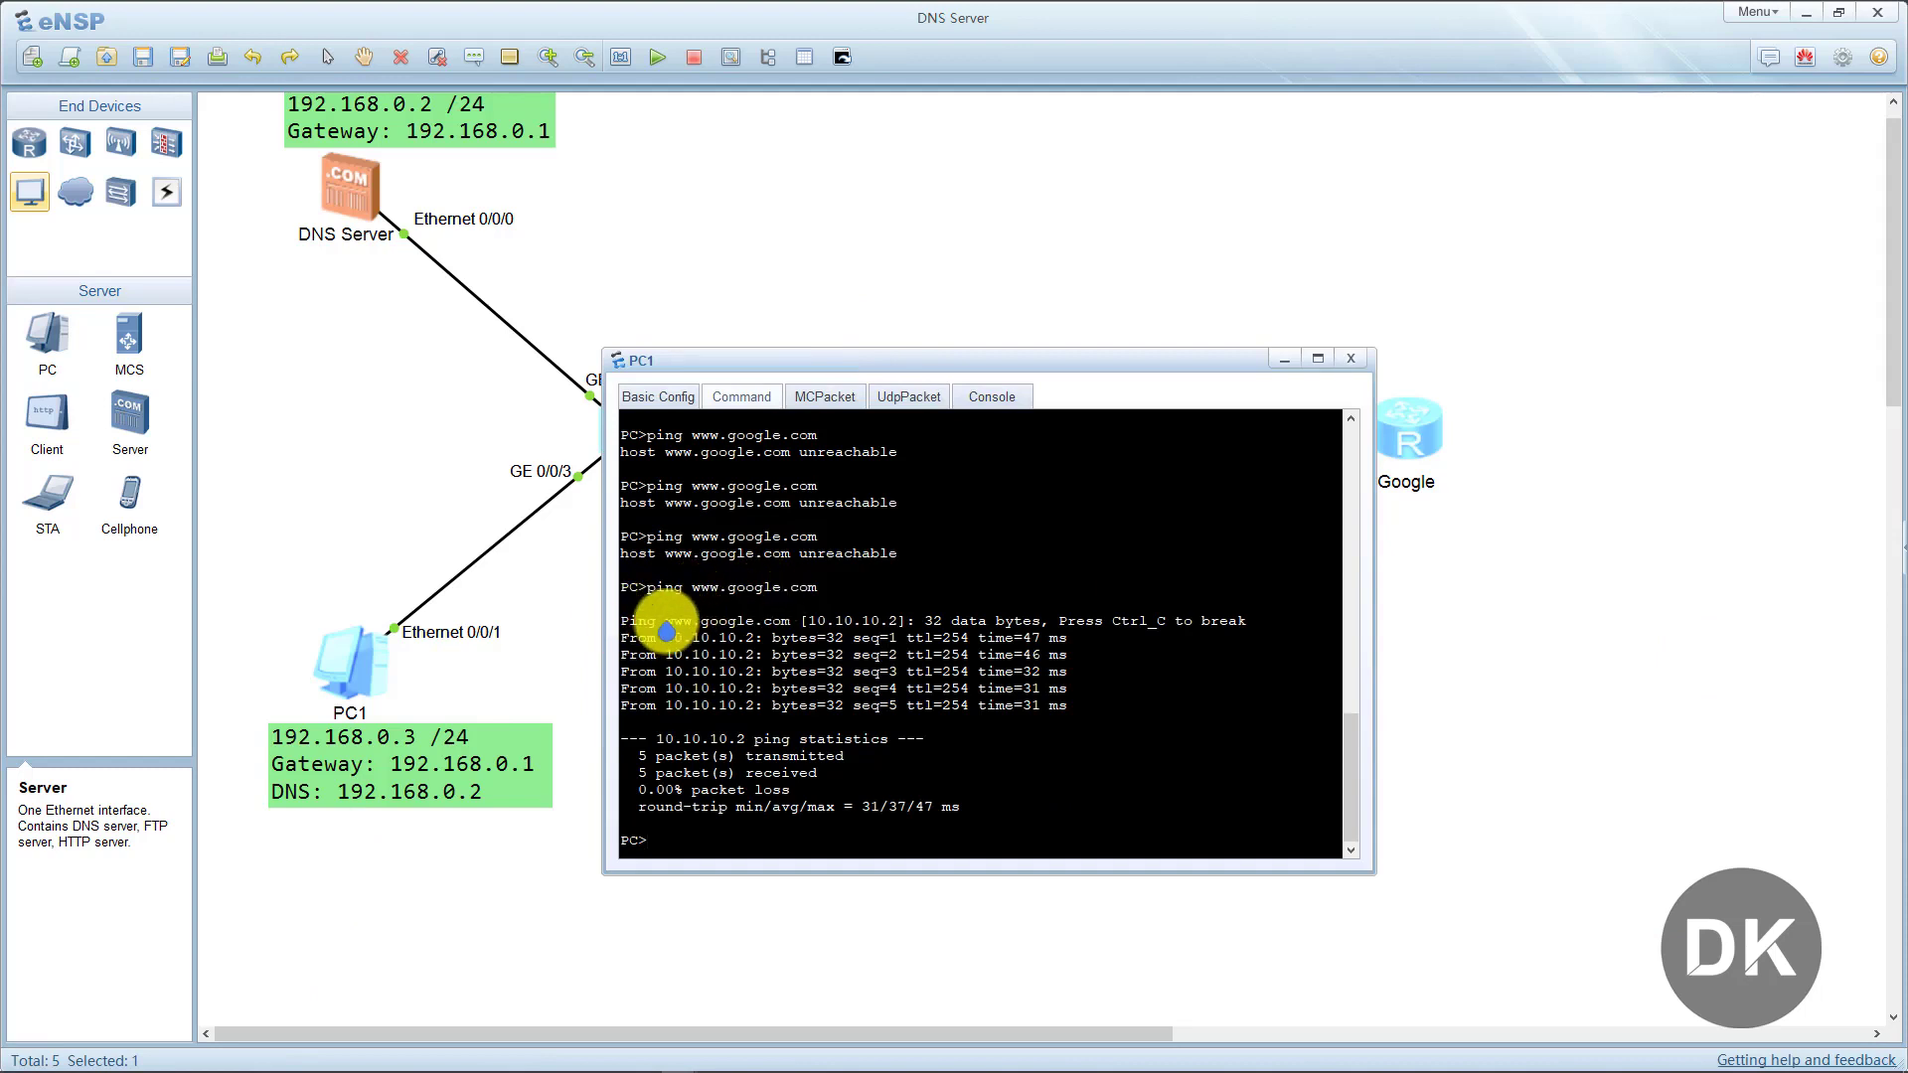
{"action": "left_click_drag", "start_coordinate": [664, 620], "coordinate": [768, 638]}
{"action": "left_click", "coordinate": [768, 638]}
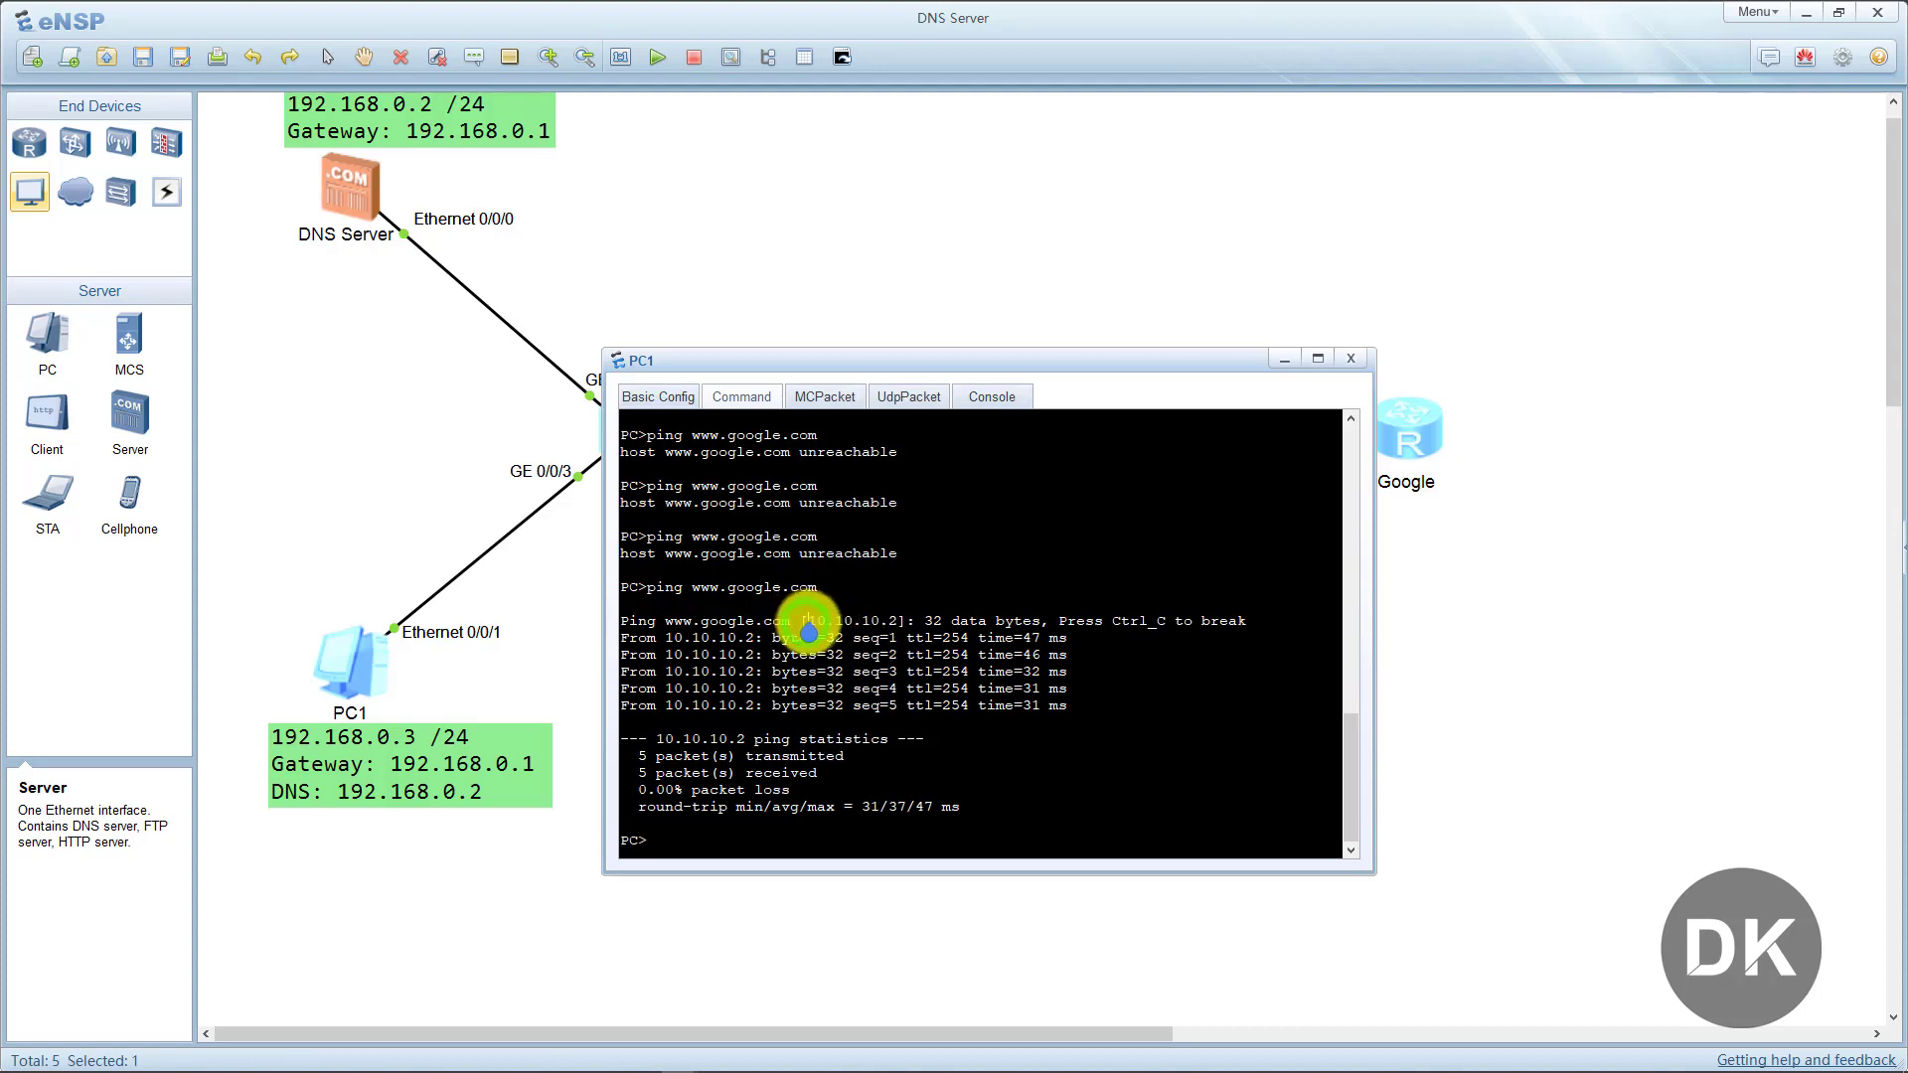
{"action": "double_click", "coordinate": [840, 623]}
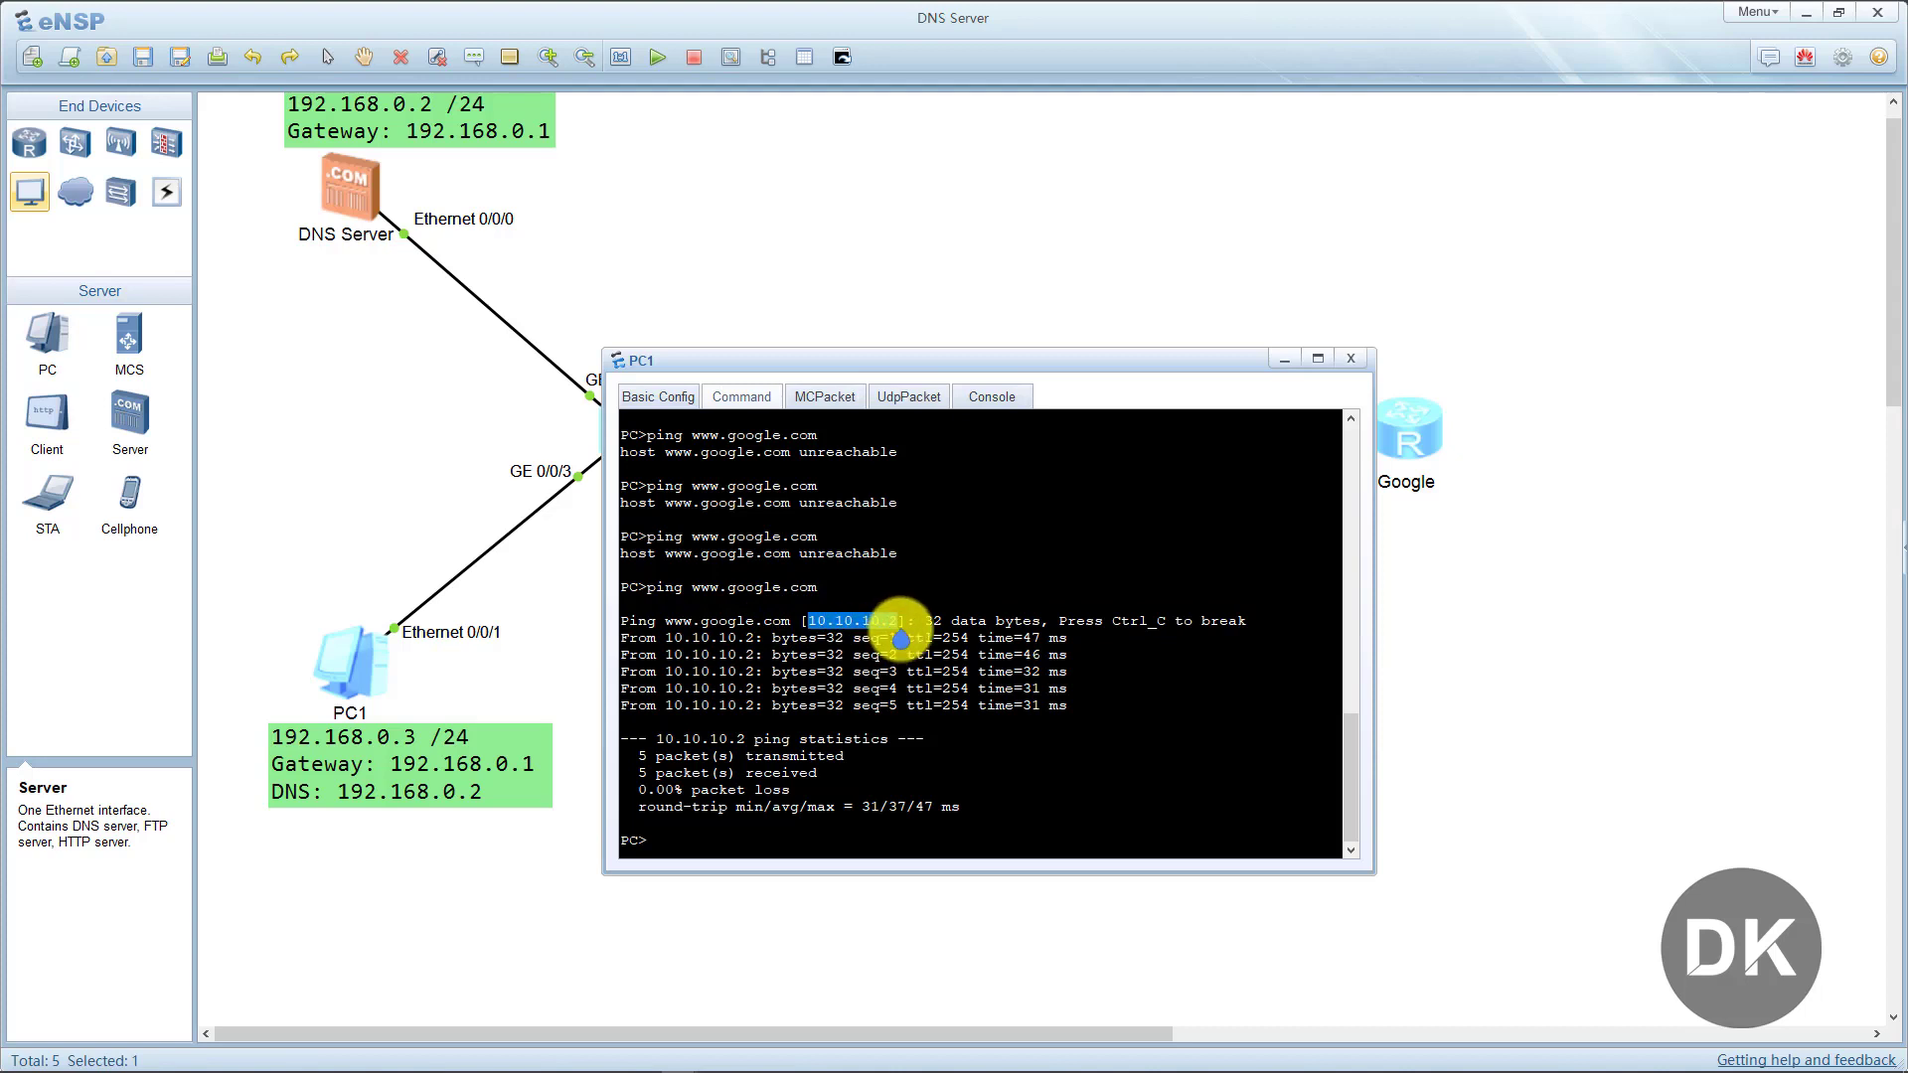
{"action": "left_click", "coordinate": [892, 633]}
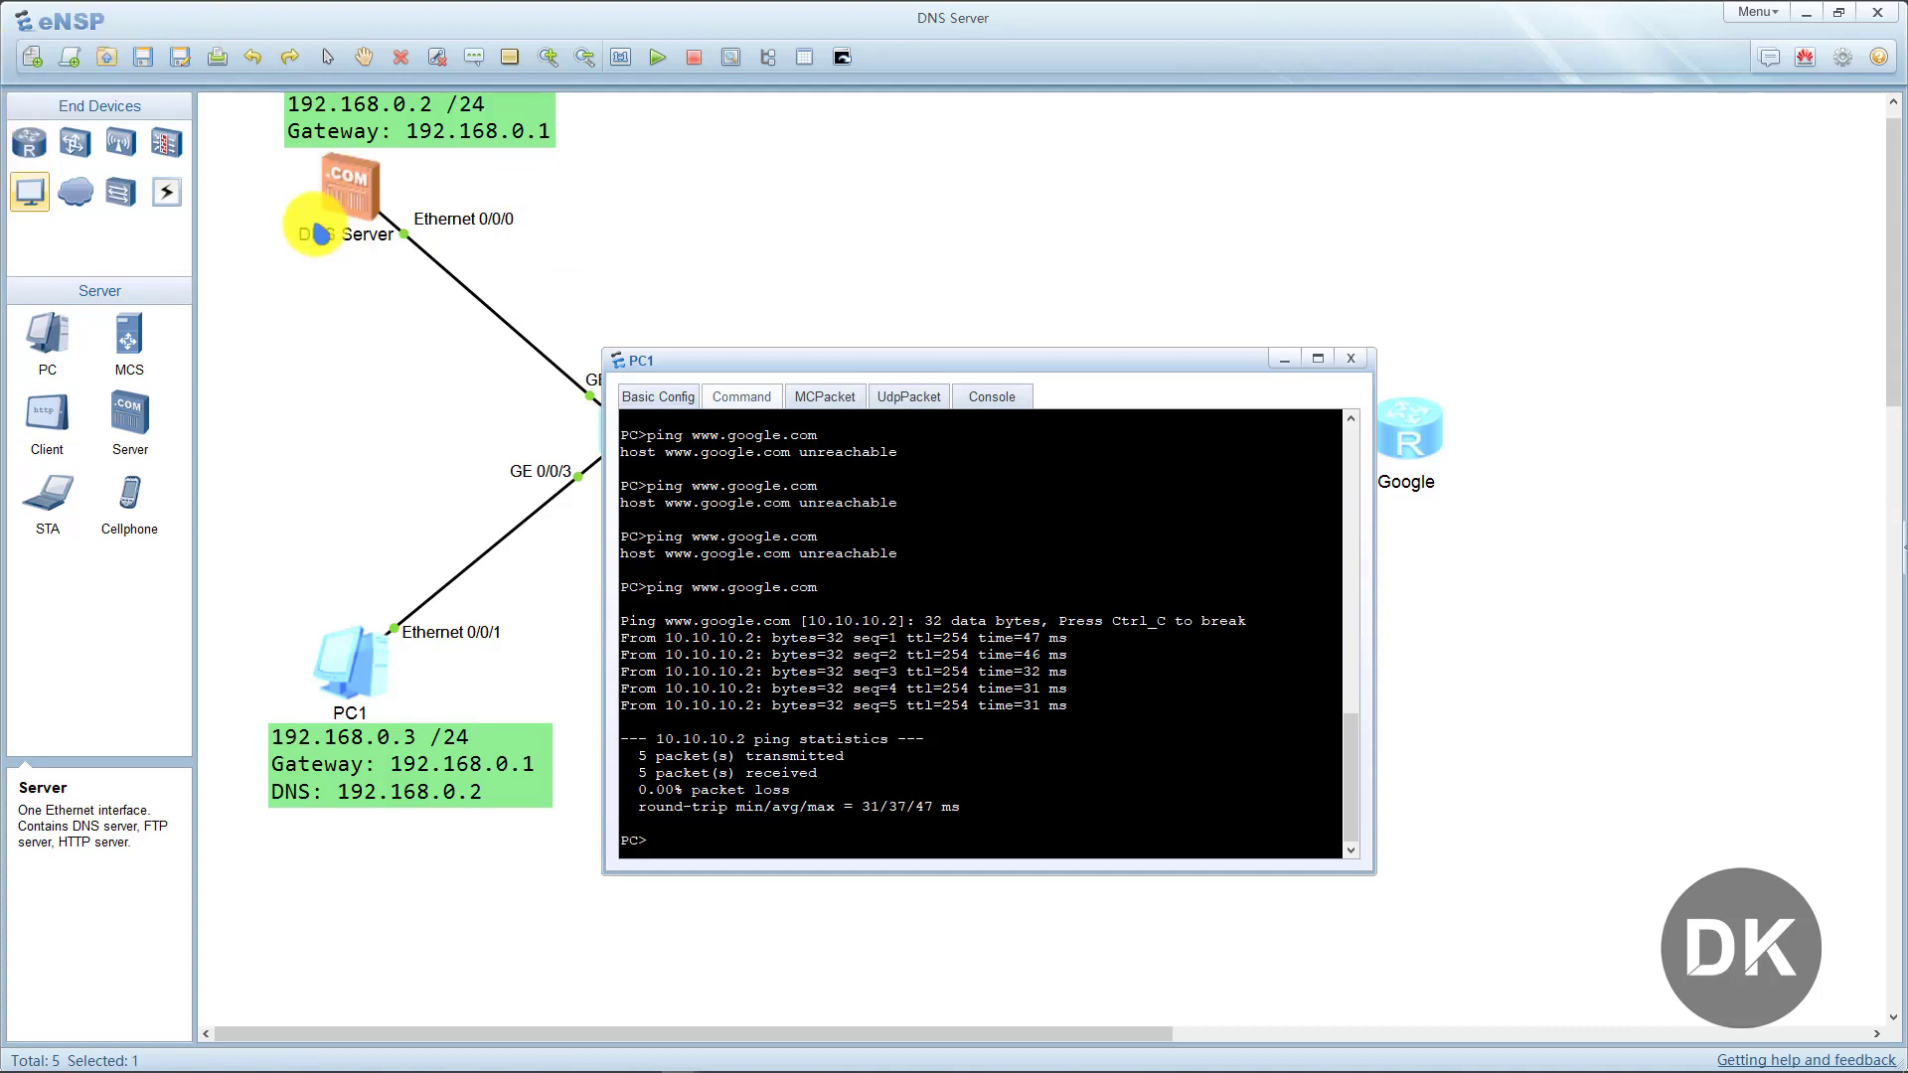
{"action": "left_click", "coordinate": [307, 307]}
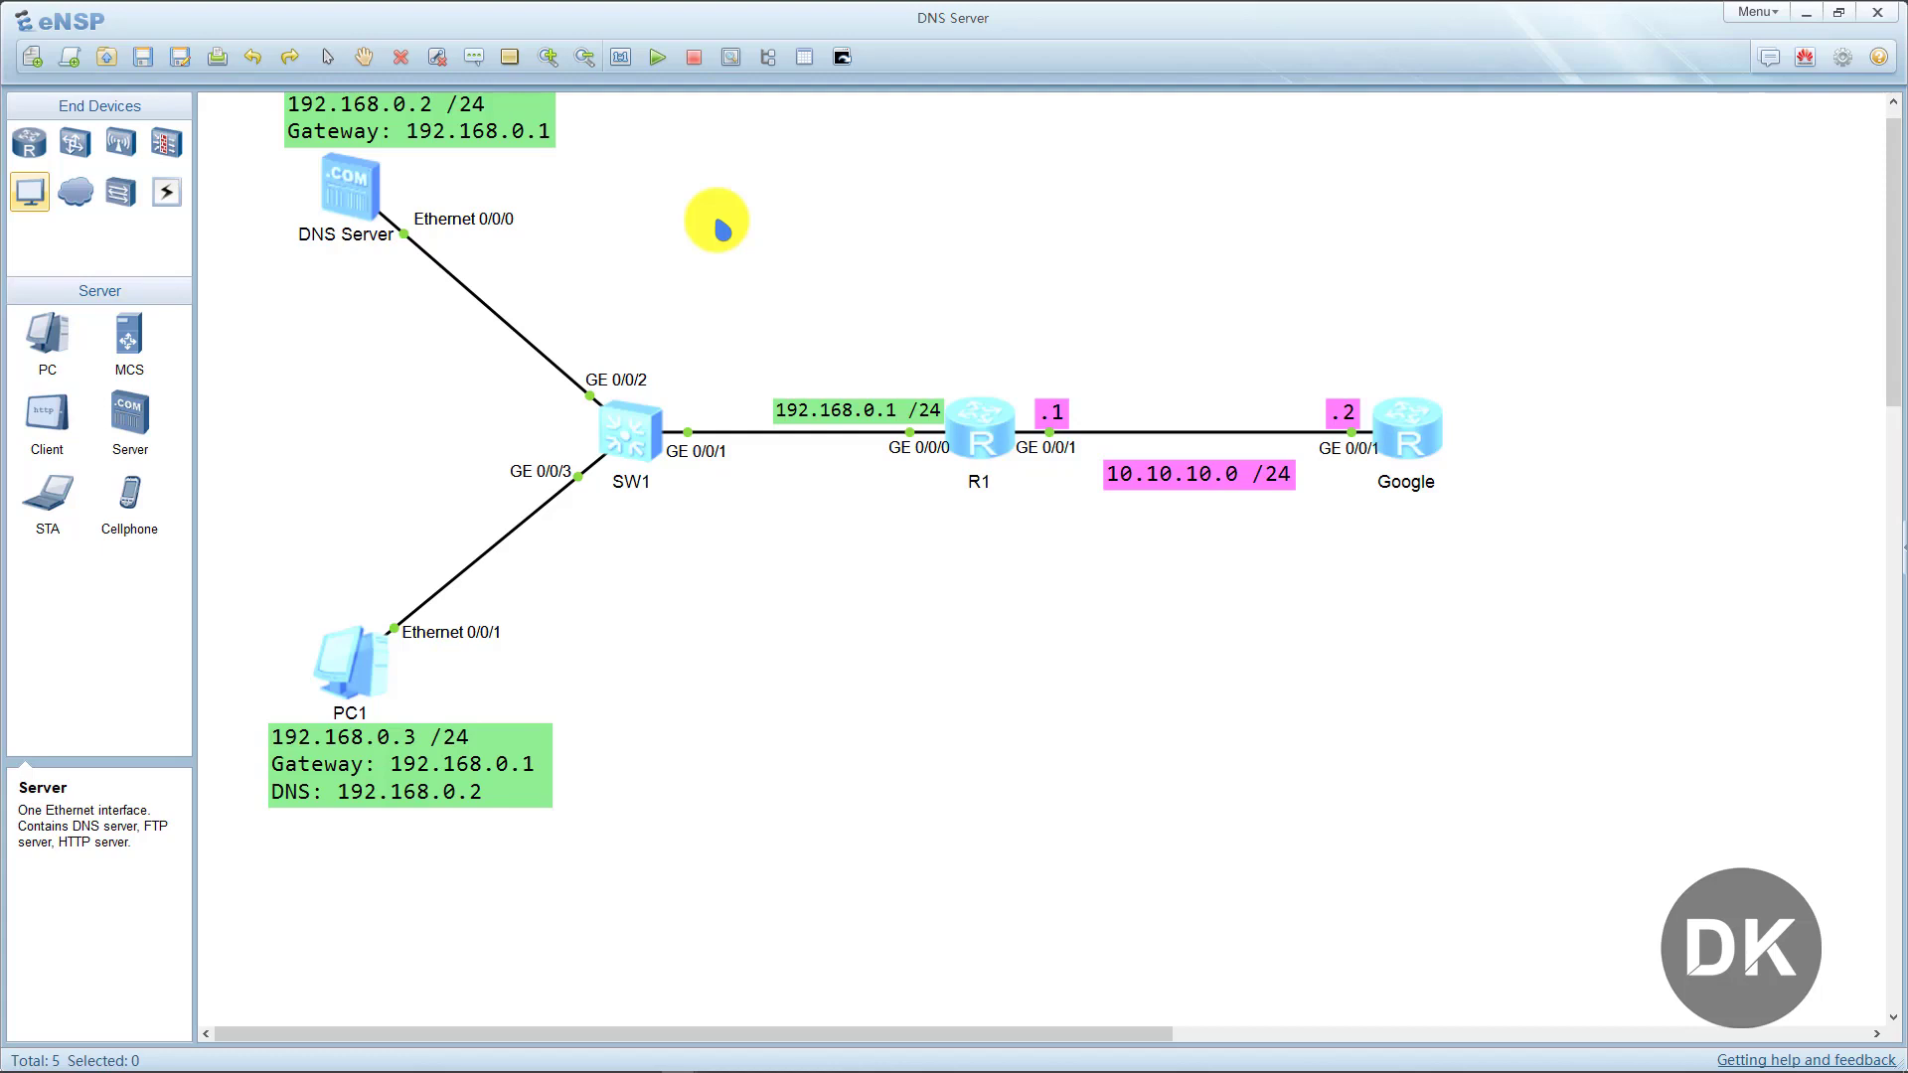
{"action": "key", "text": "alt+Tab"}
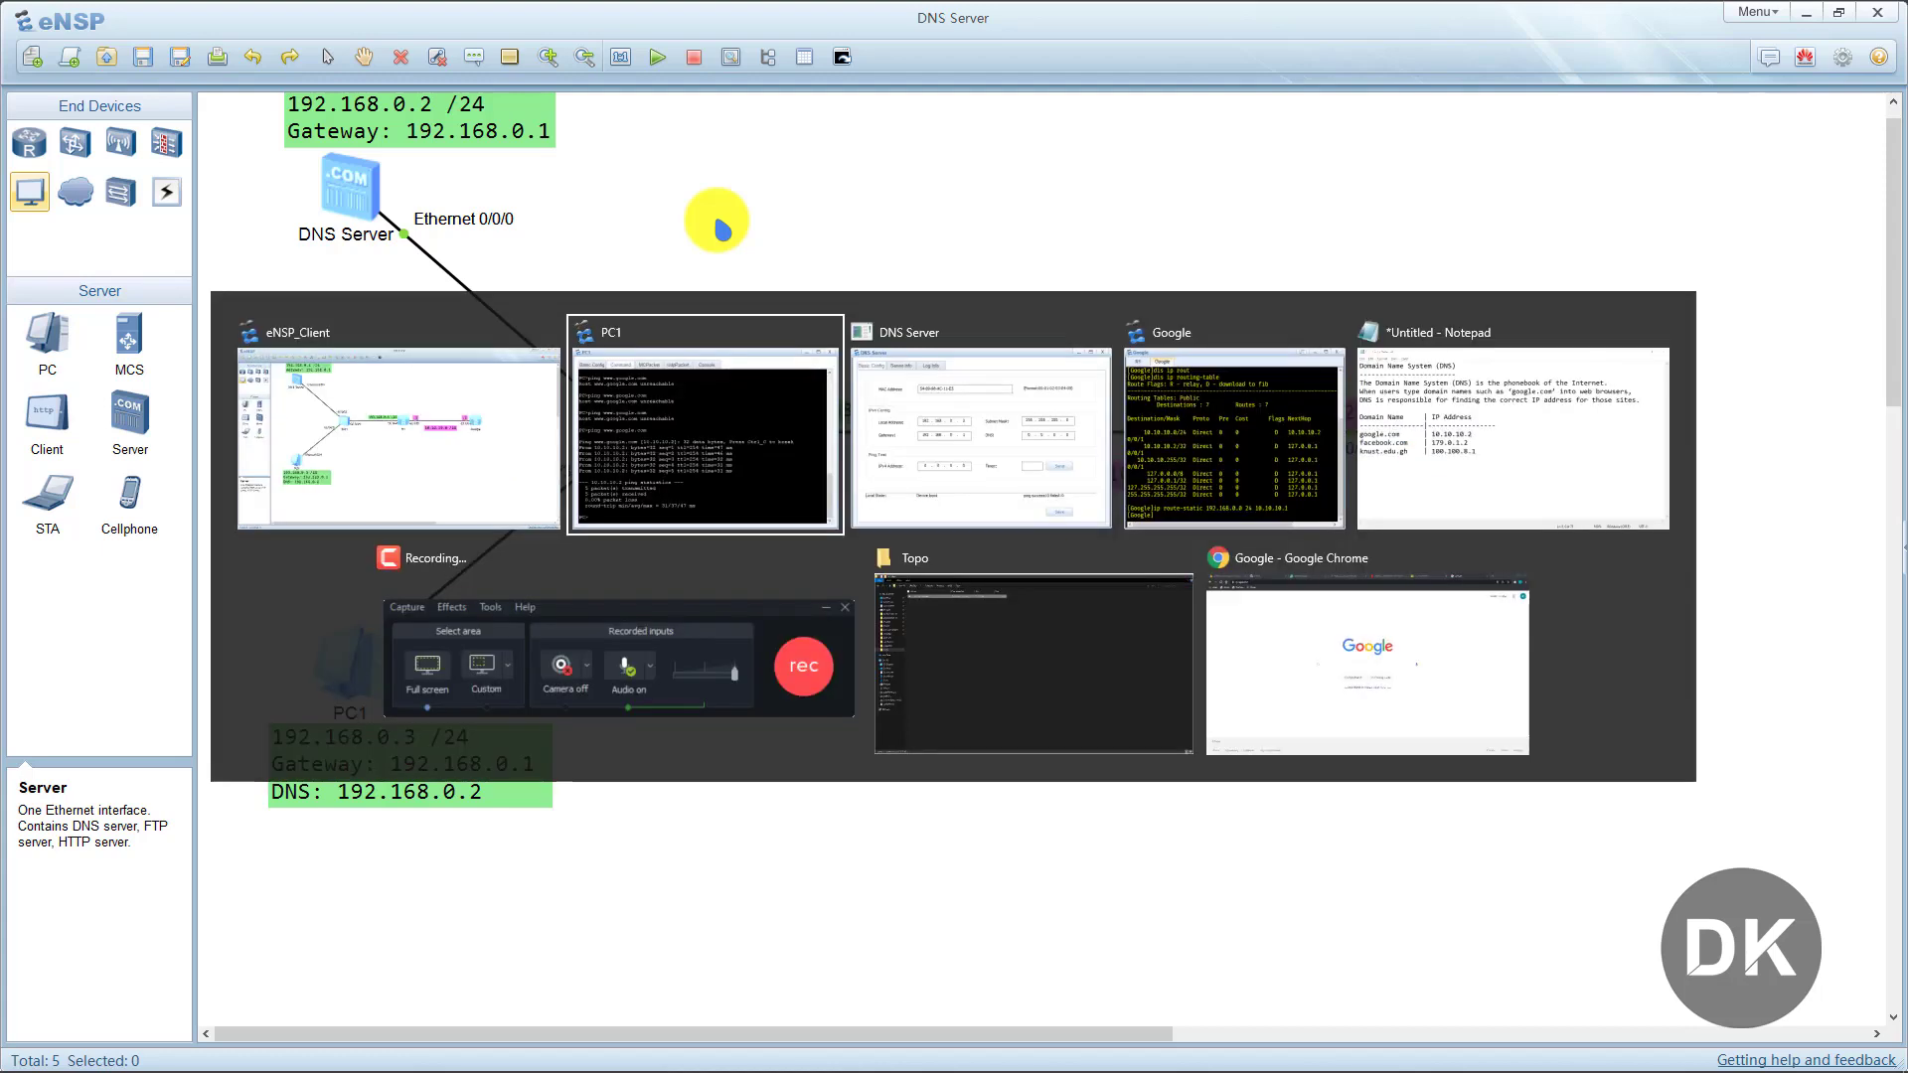
{"action": "left_click", "coordinate": [622, 635]}
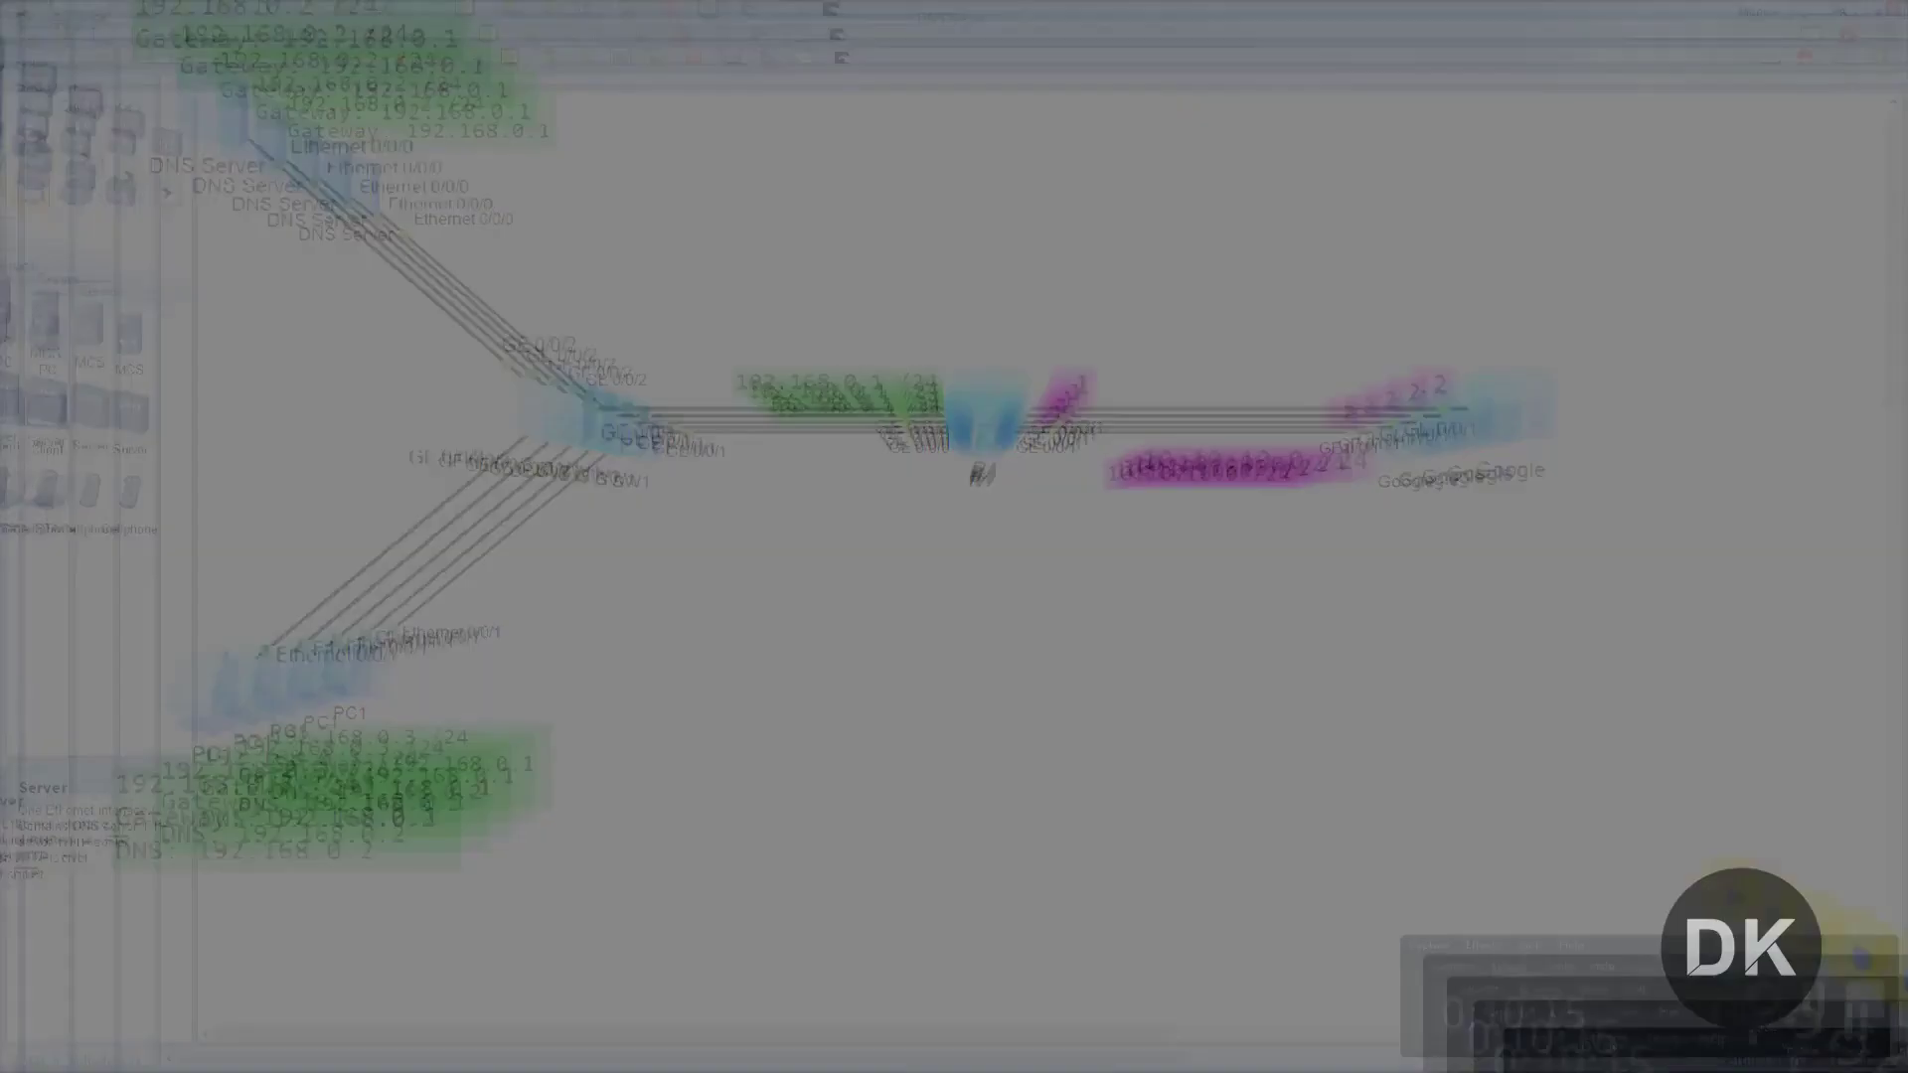